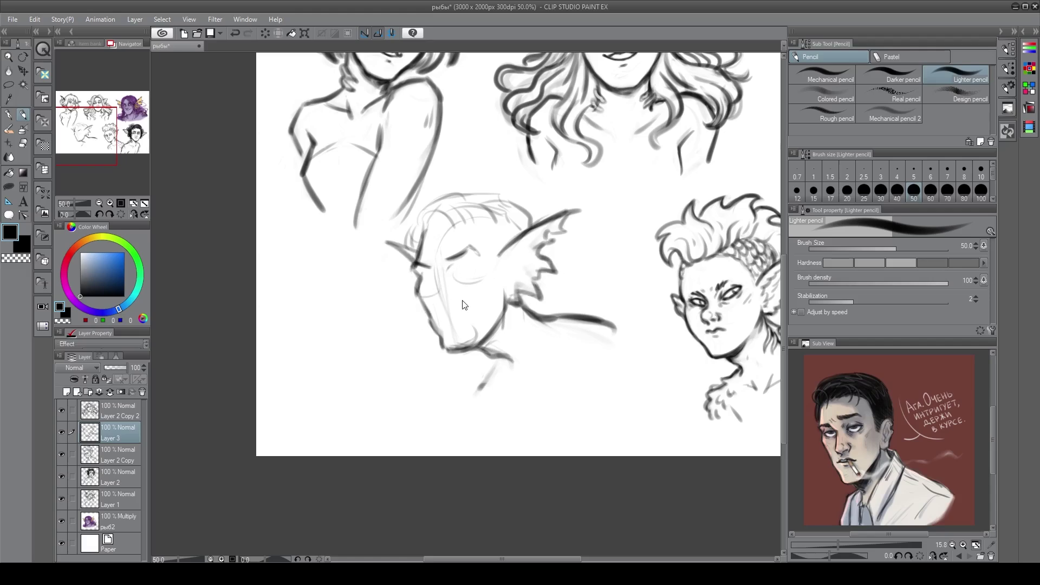
Mirror the canvas view and sketch the nose and upper-lip profile on the blank face of the lower finned head
key(h)
scroll(487, 305, up, 1)
drag(497, 269, 511, 260)
drag(500, 265, 512, 304)
drag(490, 322, 516, 309)
drag(506, 272, 511, 295)
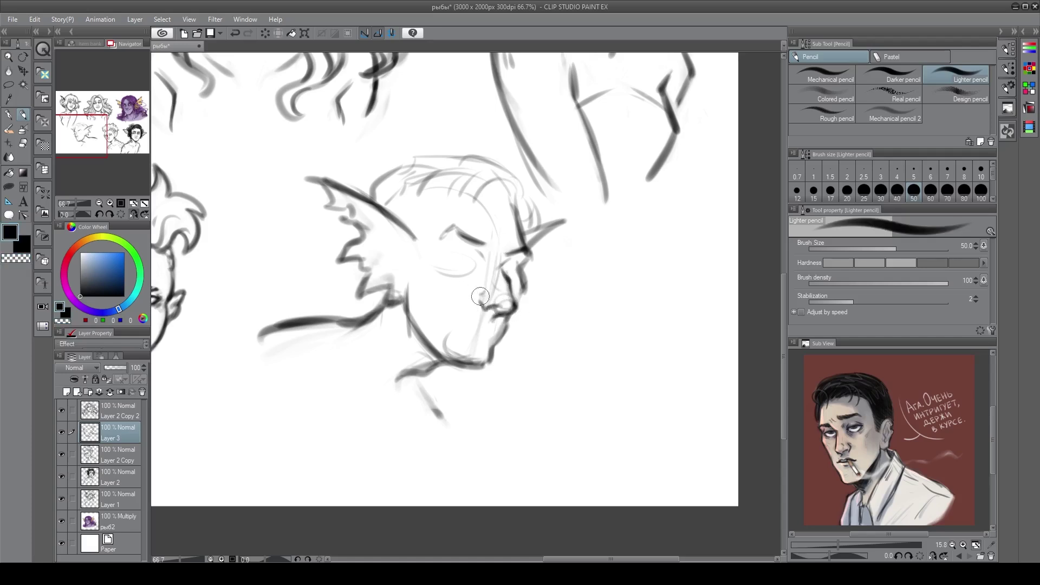
Lasso the sketched nose, scale and rotate it to fit the face, and clear the selection
key(c)
mouse_move(468, 314)
mouse_down()
mouse_move(511, 317)
mouse_move(491, 325)
mouse_move(521, 305)
mouse_move(520, 323)
mouse_up()
key(m)
key(ctrl+t)
drag(578, 276, 577, 272)
drag(518, 300, 520, 301)
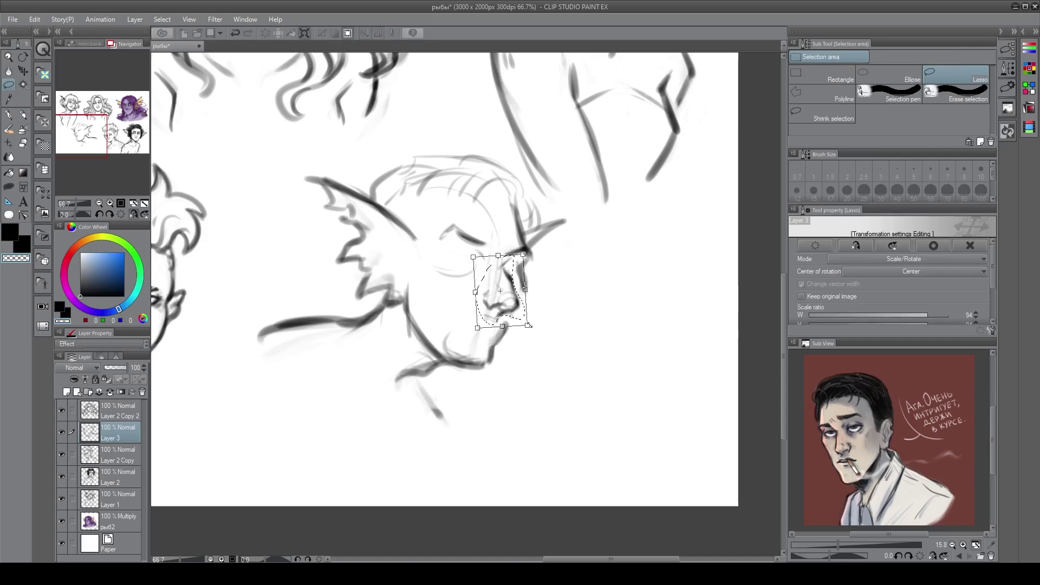
key(Return)
key(ctrl+d)
Rework the near eyebrow and sketch the first fringe strands across the forehead
key(p)
mouse_move(433, 230)
mouse_down()
mouse_move(470, 223)
mouse_move(460, 225)
mouse_move(487, 249)
mouse_up()
key(ctrl+z)
key(c)
key(c)
mouse_move(496, 183)
mouse_down()
mouse_move(508, 205)
mouse_move(470, 201)
mouse_up()
mouse_move(466, 204)
mouse_down()
mouse_move(483, 188)
mouse_move(476, 182)
mouse_move(428, 217)
mouse_up()
key(ctrl+z)
key(ctrl+z)
Sketch the remaining fringe strands and the sideburn line in front of the near ear fin
drag(509, 181, 490, 212)
mouse_move(459, 187)
mouse_down()
mouse_move(469, 211)
mouse_move(439, 226)
mouse_up()
mouse_move(411, 197)
mouse_down()
mouse_move(423, 243)
mouse_move(387, 232)
mouse_move(419, 265)
mouse_up()
key(ctrl+z)
key(ctrl+z)
key(ctrl+z)
drag(360, 206, 409, 255)
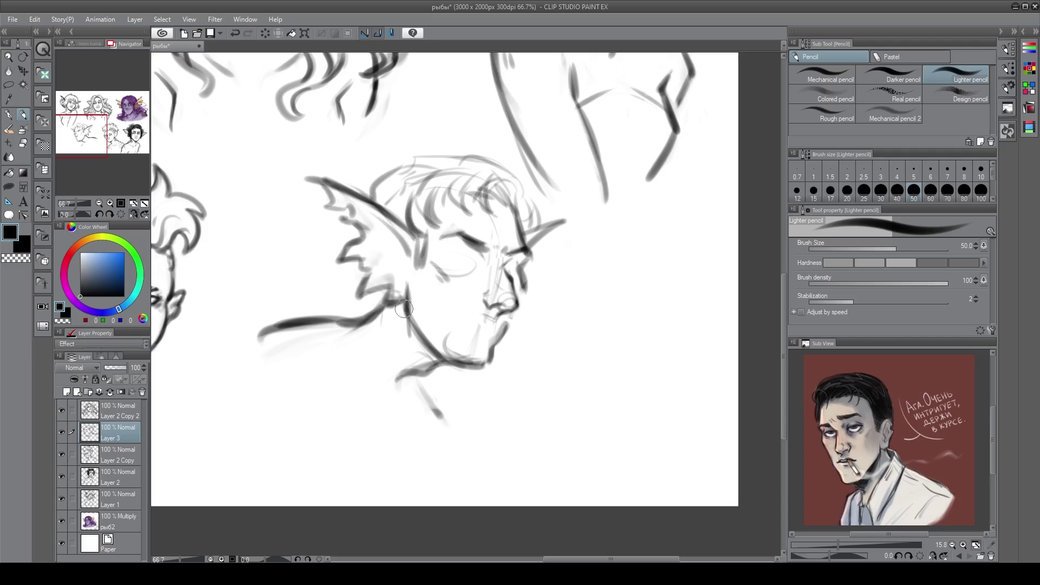
Refine the inner contour of the near ear fin where it meets the cheek and jaw
drag(409, 283, 388, 301)
drag(400, 254, 388, 278)
drag(404, 268, 396, 265)
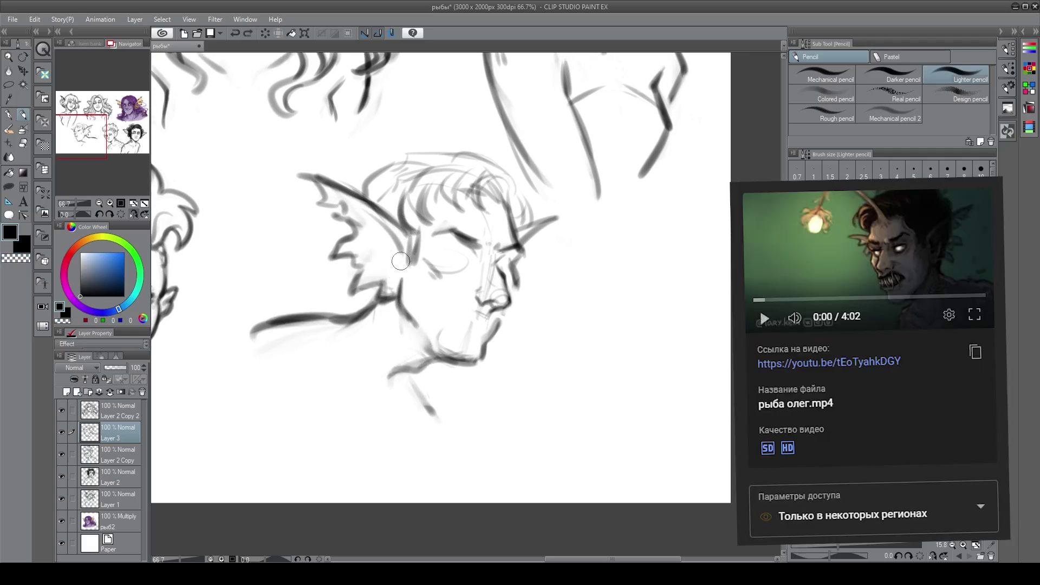
drag(384, 229, 334, 196)
key(ctrl+z)
Redraw the far ear fin with jagged spikes and sketch the near eye under its brow
key(c)
drag(523, 236, 541, 233)
key(c)
mouse_move(542, 230)
mouse_down()
mouse_move(529, 241)
mouse_move(513, 219)
mouse_up()
key(c)
key(c)
mouse_move(477, 261)
mouse_down()
mouse_move(443, 253)
mouse_move(471, 260)
mouse_up()
key(c)
key(c)
Start the lure stalk above the forehead and rework the face profile from the nose down to the chin
drag(510, 192, 533, 158)
mouse_move(478, 255)
mouse_down()
mouse_move(441, 249)
mouse_move(500, 263)
mouse_move(530, 252)
mouse_move(500, 326)
mouse_move(475, 346)
mouse_move(486, 347)
mouse_move(443, 365)
mouse_move(500, 331)
mouse_move(478, 355)
mouse_up()
key(c)
key(c)
key(c)
key(c)
key(c)
key(c)
key(c)
key(c)
key(c)
drag(525, 281, 519, 259)
key(c)
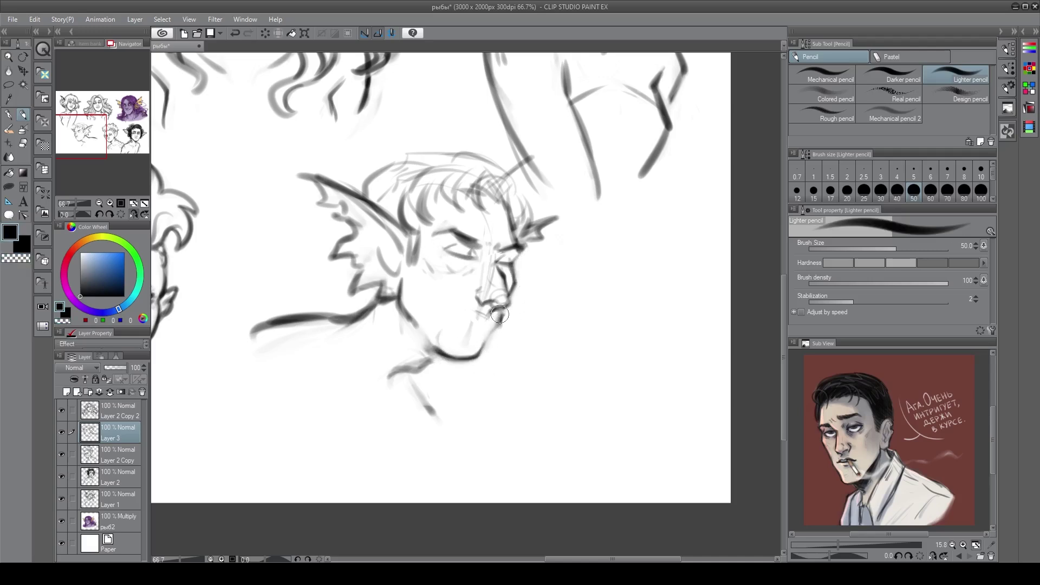
key(c)
Redraw the chin and the jaw underside, and fade the old neck and shoulder lines
drag(438, 350, 479, 358)
key(c)
mouse_move(442, 353)
mouse_down()
mouse_move(402, 374)
mouse_move(449, 390)
mouse_move(407, 373)
mouse_up()
key(c)
key(c)
key(ctrl+z)
key(ctrl+z)
key(c)
key(c)
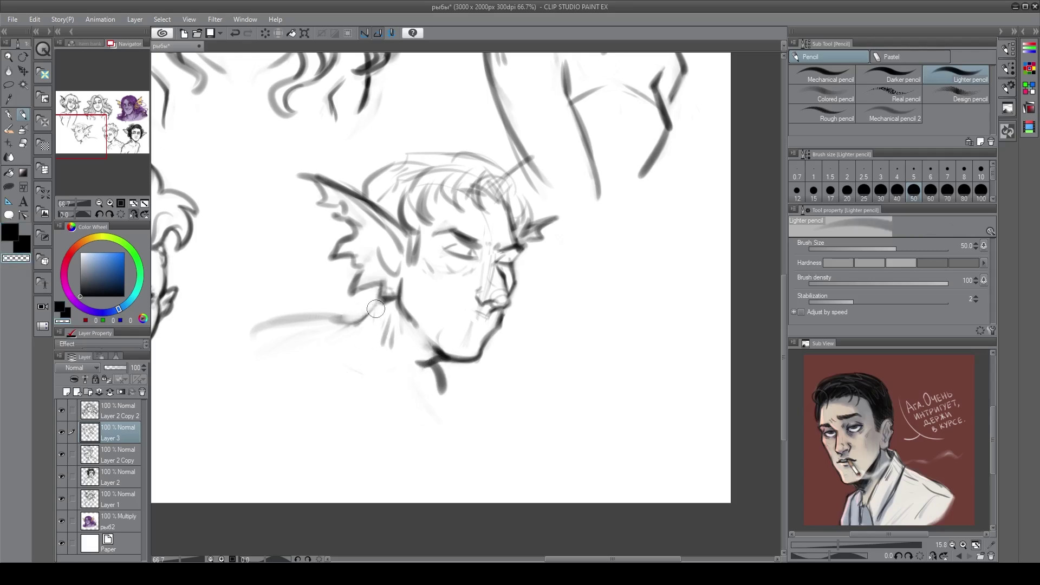
Draw a rounded shoulder curve down to the upper arm and extend the front neck line below the chin
mouse_move(358, 319)
mouse_down()
mouse_move(275, 326)
mouse_move(243, 407)
mouse_up()
key(c)
key(c)
key(c)
key(ctrl+z)
drag(284, 320, 234, 397)
key(c)
drag(453, 397, 440, 376)
key(c)
drag(436, 365, 462, 412)
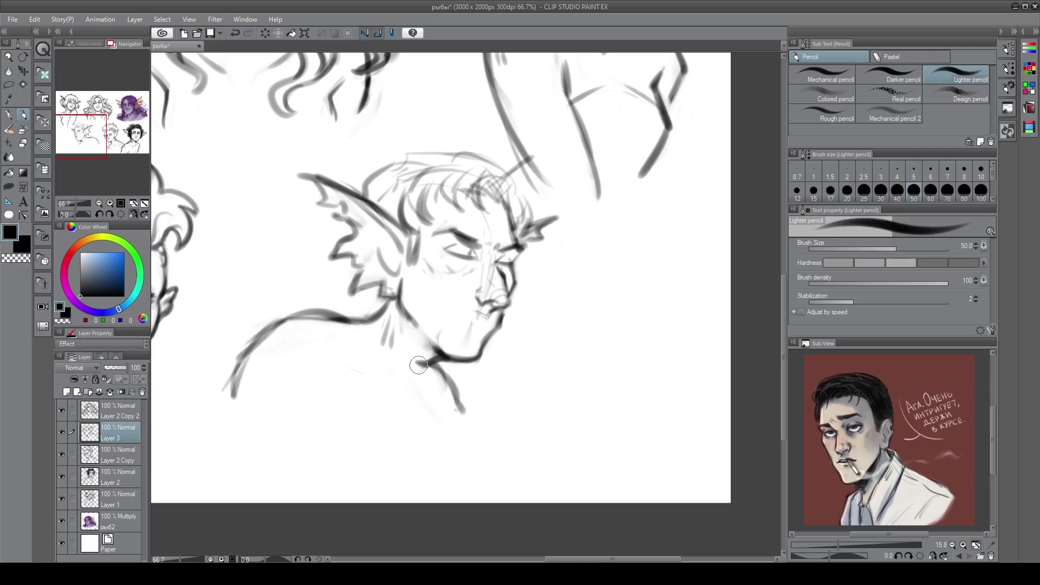
Erase the short neck strokes below the ear fin and try a new line down the neck
key(c)
drag(397, 352, 386, 328)
key(c)
mouse_move(387, 322)
mouse_down()
mouse_move(375, 365)
mouse_move(450, 358)
mouse_move(428, 361)
mouse_move(438, 381)
mouse_move(423, 384)
mouse_move(456, 361)
mouse_move(422, 364)
mouse_move(420, 380)
mouse_up()
key(c)
key(c)
key(ctrl+z)
Redraw the jaw line into the chin and clean up the leftover strokes on the neck
key(c)
key(c)
key(c)
drag(424, 343, 450, 361)
key(c)
key(c)
drag(386, 335, 379, 371)
key(c)
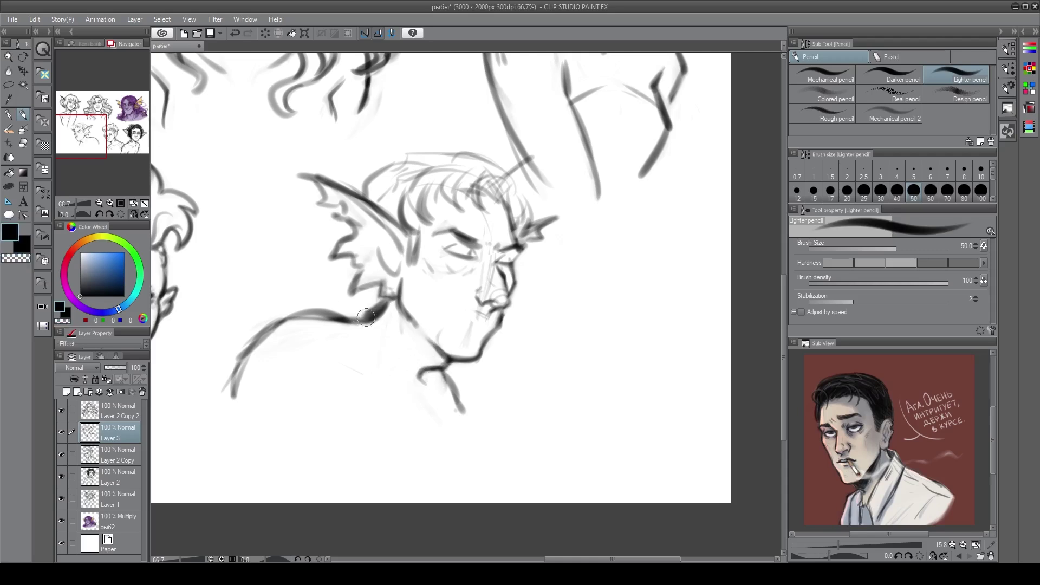
Redraw the contour from the nape over the shoulder to the upper arm as one continuous line
key(ctrl+z)
drag(399, 292, 363, 332)
key(ctrl+z)
mouse_move(403, 289)
mouse_down()
mouse_move(367, 330)
mouse_move(233, 392)
mouse_up()
key(c)
key(c)
key(c)
Sketch the neck muscle, the collarbone and the throat lines beneath the chin
mouse_move(366, 330)
mouse_down()
mouse_move(238, 384)
mouse_move(387, 383)
mouse_up()
key(c)
key(c)
mouse_move(393, 321)
mouse_down()
mouse_move(428, 382)
mouse_move(398, 413)
mouse_up()
drag(326, 346, 398, 419)
drag(414, 413, 442, 395)
key(c)
drag(447, 375, 463, 410)
key(c)
drag(443, 370, 454, 380)
Refine both eyes and the near eyebrow, and mirror the canvas view
drag(496, 254, 501, 248)
mouse_move(470, 266)
mouse_down()
mouse_move(478, 257)
mouse_move(460, 252)
mouse_move(470, 252)
mouse_up()
key(c)
key(c)
mouse_move(448, 248)
mouse_down()
mouse_move(482, 255)
mouse_move(446, 238)
mouse_move(459, 235)
mouse_up()
key(h)
key(c)
key(c)
mouse_move(427, 203)
mouse_down()
mouse_move(453, 226)
mouse_move(389, 155)
mouse_up()
drag(390, 156, 339, 234)
key(ctrl+z)
key(ctrl+z)
Draw an arched lure stalk rising from the forehead and hanging in front of the face, ending in a fringed tuft
drag(463, 214, 328, 261)
key(c)
mouse_move(350, 189)
mouse_down()
mouse_move(334, 264)
mouse_move(320, 268)
mouse_up()
key(c)
mouse_move(334, 190)
mouse_down()
mouse_move(312, 229)
mouse_move(332, 254)
mouse_up()
key(c)
mouse_move(325, 258)
mouse_down()
mouse_move(310, 234)
mouse_move(339, 215)
mouse_move(323, 247)
mouse_up()
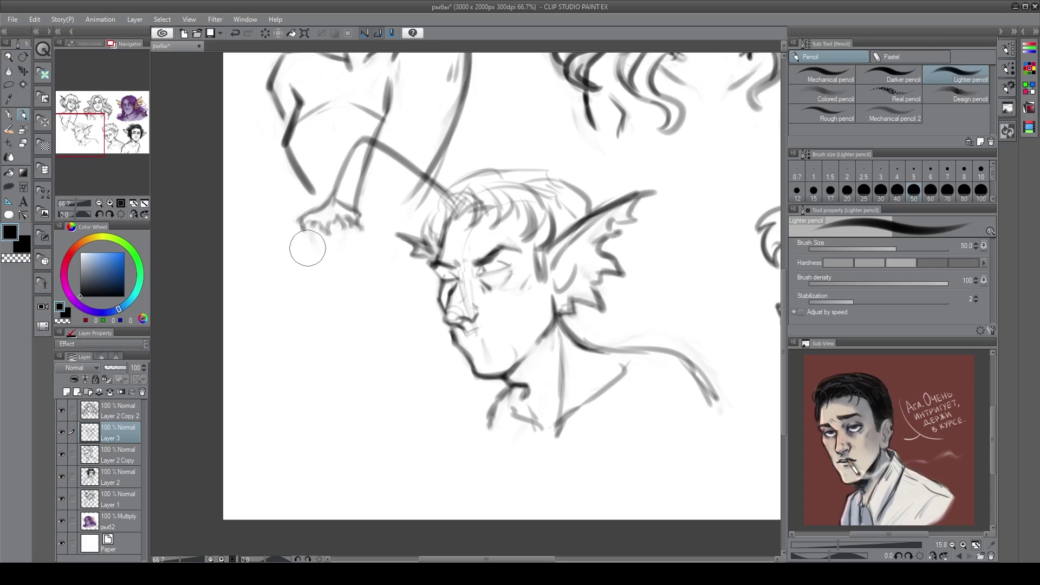
Try to shrink and rotate the lassoed lure tuft at the stalk's end, and clear the selection
key(ctrl+z)
key(m)
drag(332, 194, 347, 195)
key(ctrl+t)
drag(276, 255, 295, 241)
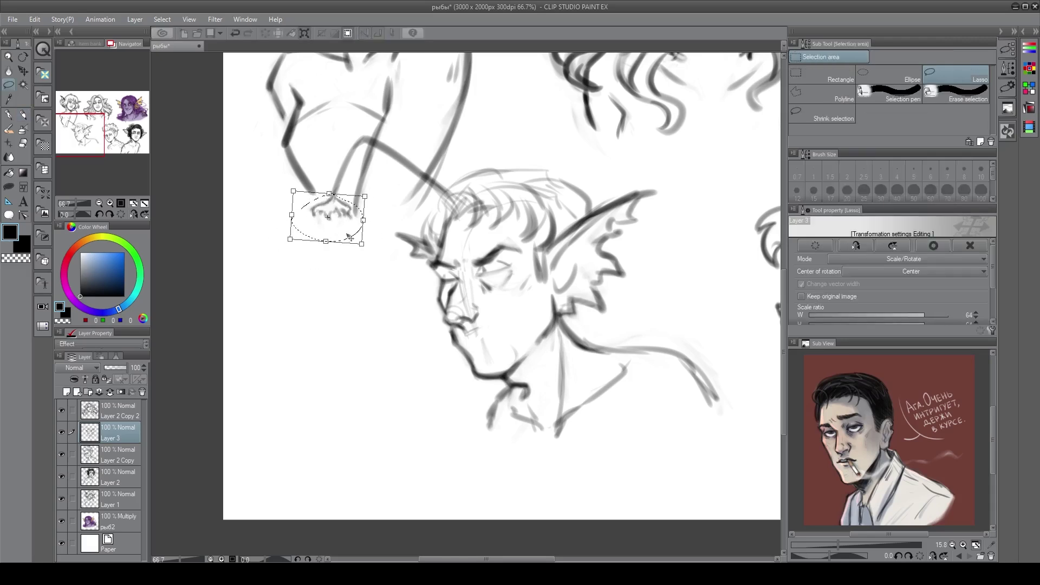
key(Return)
key(ctrl+d)
key(p)
key(ctrl+d)
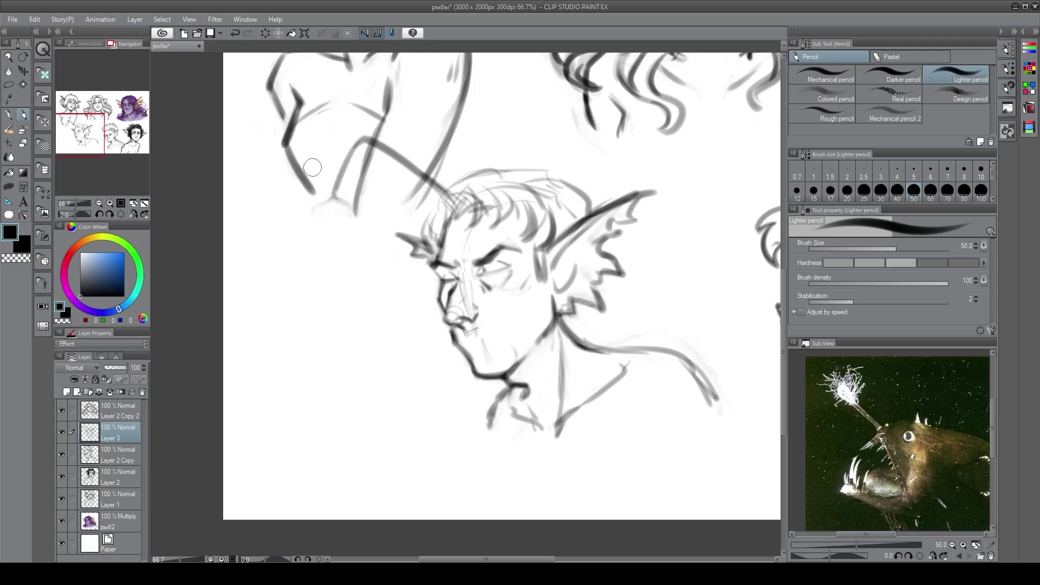
Strengthen the hanging end of the lure stalk and draw a branching, spread-out tuft at its tip
drag(355, 143, 329, 234)
mouse_move(331, 196)
mouse_down()
mouse_move(298, 205)
mouse_move(297, 222)
mouse_up()
drag(332, 200, 342, 240)
drag(333, 205, 331, 235)
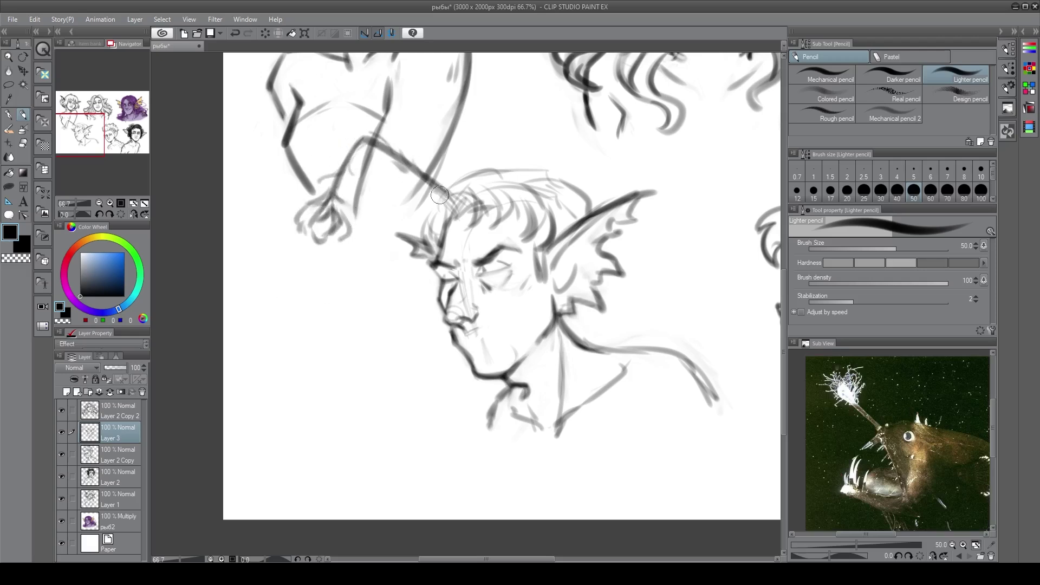
Refine the small far ear fin and the front hairline above it with alternating pencil and erasing strokes
drag(561, 265, 524, 258)
mouse_move(410, 275)
mouse_down()
mouse_move(403, 229)
mouse_move(402, 257)
mouse_up()
key(c)
key(c)
mouse_move(402, 215)
mouse_down()
mouse_move(400, 255)
mouse_move(484, 157)
mouse_move(386, 234)
mouse_up()
mouse_move(417, 193)
mouse_down()
mouse_move(454, 208)
mouse_move(427, 169)
mouse_move(374, 160)
mouse_move(339, 135)
mouse_move(412, 201)
mouse_up()
key(c)
key(c)
key(c)
key(c)
key(c)
key(c)
Thicken the lure stalk with a second parallel line from its peak to the forehead and clean up its bend
mouse_move(330, 131)
mouse_down()
mouse_move(421, 198)
mouse_move(404, 178)
mouse_up()
key(c)
key(c)
key(c)
drag(299, 145, 331, 132)
key(c)
mouse_move(337, 133)
mouse_down()
mouse_move(305, 166)
mouse_move(404, 197)
mouse_move(356, 147)
mouse_move(312, 151)
mouse_move(413, 196)
mouse_up()
key(ctrl+z)
key(c)
key(c)
key(c)
key(c)
key(c)
drag(328, 156, 324, 143)
key(c)
mouse_move(331, 135)
mouse_down()
mouse_move(313, 152)
mouse_move(321, 146)
mouse_up()
Rework the hair's crown outline and add curved strands toward the back of the head
mouse_move(486, 265)
mouse_down()
mouse_move(463, 336)
mouse_move(478, 290)
mouse_up()
key(ctrl+z)
key(c)
mouse_move(480, 336)
mouse_down()
mouse_move(424, 329)
mouse_move(432, 342)
mouse_move(382, 286)
mouse_move(392, 300)
mouse_up()
key(c)
key(c)
key(c)
mouse_move(381, 162)
mouse_down()
mouse_move(428, 148)
mouse_move(501, 166)
mouse_up()
key(ctrl+z)
mouse_move(501, 163)
mouse_down()
mouse_move(525, 191)
mouse_move(513, 173)
mouse_up()
key(c)
key(c)
mouse_move(450, 145)
mouse_down()
mouse_move(494, 152)
mouse_move(504, 202)
mouse_up()
drag(519, 187, 510, 175)
Touch up the near eye and nose bridge, and add a small diamond-shaped hole to the near ear fin
drag(504, 282, 499, 304)
drag(434, 282, 428, 275)
drag(349, 240, 341, 242)
drag(389, 227, 362, 221)
key(c)
drag(486, 230, 470, 236)
key(ctrl+z)
key(c)
drag(483, 220, 477, 225)
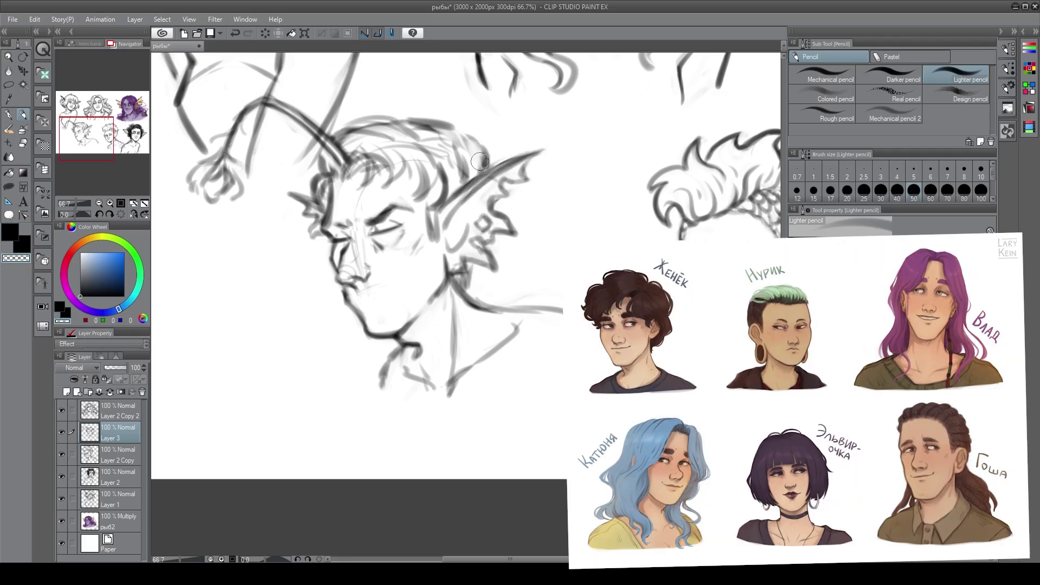
Sketch curved hair strands on the side of the head above the near ear fin
drag(426, 157, 432, 146)
key(c)
mouse_move(415, 134)
mouse_down()
mouse_move(442, 161)
mouse_move(368, 142)
mouse_up()
key(c)
drag(421, 176, 415, 196)
key(c)
drag(446, 164, 439, 206)
key(ctrl+z)
Sketch short fringe strands over the forehead beside the base of the lure stalk
drag(361, 157, 379, 187)
mouse_move(381, 155)
mouse_down()
mouse_move(407, 185)
mouse_move(381, 187)
mouse_move(393, 181)
mouse_up()
key(ctrl+z)
key(ctrl+z)
mouse_move(355, 172)
mouse_down()
mouse_move(375, 142)
mouse_move(348, 175)
mouse_up()
drag(360, 160, 358, 189)
drag(332, 147, 307, 177)
key(ctrl+z)
Rework the swept hair outline over the crown and the front lock around the stalk's base
mouse_move(337, 160)
mouse_down()
mouse_move(341, 176)
mouse_move(313, 171)
mouse_move(400, 116)
mouse_up()
key(c)
key(c)
key(c)
key(c)
drag(340, 134, 451, 127)
mouse_move(366, 142)
mouse_down()
mouse_move(403, 158)
mouse_move(357, 187)
mouse_move(311, 167)
mouse_move(355, 177)
mouse_up()
key(ctrl+z)
key(ctrl+z)
key(c)
key(c)
drag(320, 132, 347, 189)
Mirror the canvas view and sketch swept strands across the crown and fringe
key(h)
mouse_move(542, 158)
mouse_down()
mouse_move(505, 193)
mouse_move(539, 181)
mouse_move(501, 196)
mouse_move(591, 193)
mouse_up()
key(ctrl+z)
key(ctrl+z)
key(e)
key(p)
mouse_move(578, 159)
mouse_down()
mouse_move(594, 181)
mouse_move(510, 178)
mouse_up()
drag(563, 141, 485, 185)
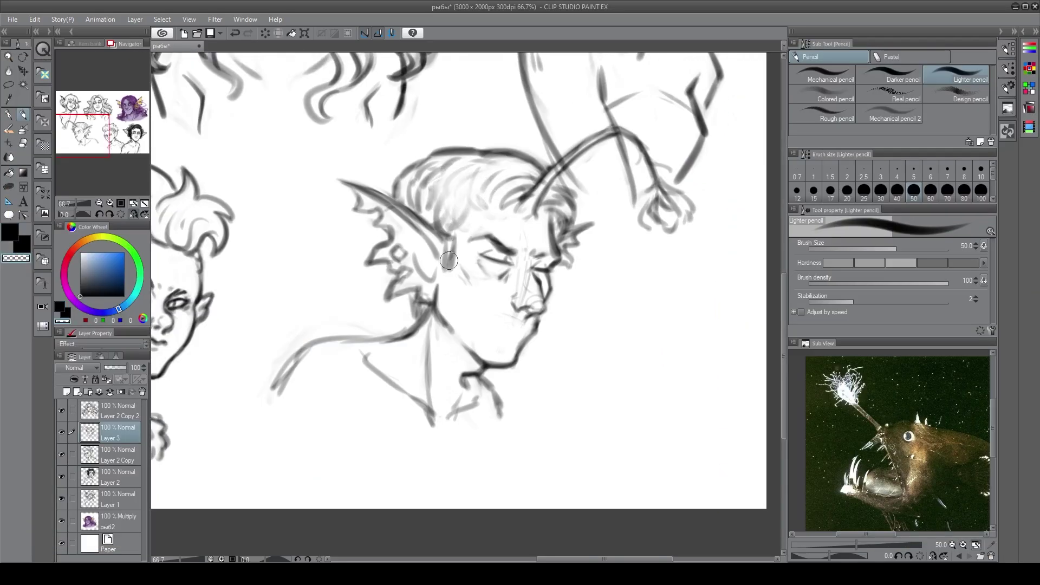
Shape the sideburn and temple hair in front of the near ear fin
key(c)
mouse_move(449, 261)
mouse_down()
mouse_move(456, 216)
mouse_move(482, 210)
mouse_up()
drag(481, 185, 490, 205)
mouse_move(499, 256)
mouse_down()
mouse_move(454, 217)
mouse_move(395, 217)
mouse_up()
Redraw the near eye with clearer upper and lower lids, erasing the excess lines around it
key(c)
key(c)
key(c)
key(c)
key(c)
key(c)
key(c)
key(c)
key(c)
mouse_move(432, 215)
mouse_down()
mouse_move(447, 217)
mouse_move(398, 216)
mouse_up()
key(c)
key(c)
key(c)
key(c)
key(ctrl+z)
key(c)
key(c)
Clean up the nose bridge and reshape the inner part of the near eye
mouse_move(447, 260)
mouse_down()
mouse_move(422, 288)
mouse_move(448, 219)
mouse_move(445, 163)
mouse_move(453, 189)
mouse_up()
key(c)
key(c)
key(c)
key(c)
key(c)
key(c)
mouse_move(428, 203)
mouse_down()
mouse_move(447, 204)
mouse_move(414, 223)
mouse_up()
key(c)
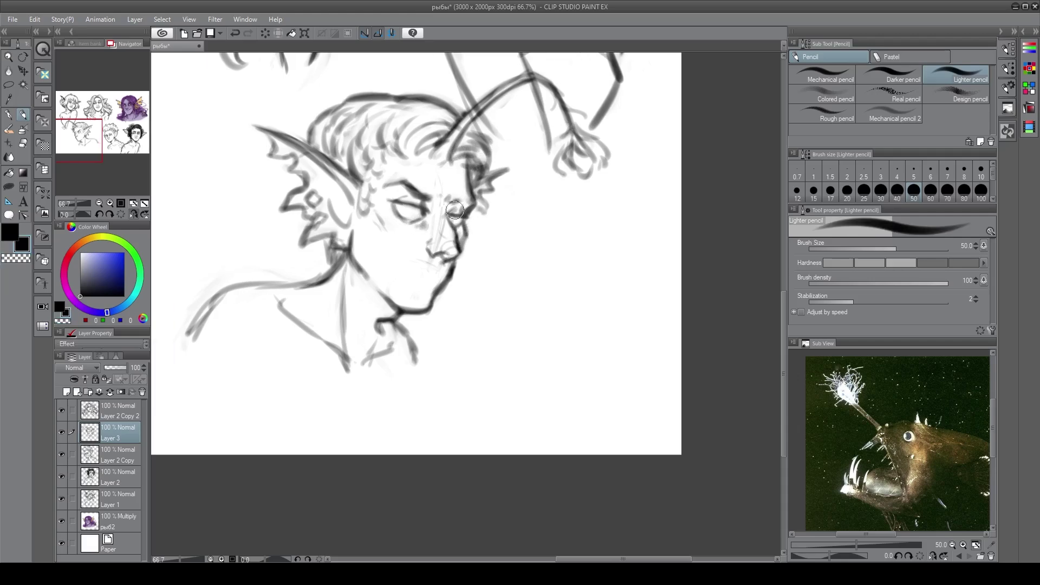
Define the far eye and refine the nose contour with alternating pencil and erasing strokes
key(c)
key(c)
key(c)
key(c)
key(c)
key(c)
key(c)
drag(452, 246, 455, 227)
key(c)
mouse_move(450, 218)
mouse_down()
mouse_move(455, 258)
mouse_move(444, 254)
mouse_up()
key(c)
key(c)
key(c)
key(c)
drag(451, 210, 461, 199)
Mirror the canvas view back, transform a selected part of the face, clear the selection and return to the pencil
key(h)
mouse_move(515, 252)
mouse_down()
mouse_move(463, 262)
mouse_move(437, 244)
mouse_move(474, 264)
mouse_up()
key(m)
key(ctrl+t)
key(Return)
key(ctrl+d)
click(23, 115)
Refine the nose bridge and the area beside the near eye's inner corner
key(c)
key(c)
mouse_move(428, 216)
mouse_down()
mouse_move(430, 232)
mouse_move(412, 232)
mouse_up()
key(c)
key(c)
key(c)
Reshape the near eye and its angled eyebrow, and add a hair strand above the temple
mouse_move(477, 221)
mouse_down()
mouse_move(454, 214)
mouse_move(468, 202)
mouse_move(430, 219)
mouse_move(426, 202)
mouse_move(470, 189)
mouse_move(436, 190)
mouse_up()
key(c)
key(c)
key(c)
key(c)
key(c)
key(c)
key(c)
key(c)
key(c)
key(c)
key(c)
drag(448, 192, 431, 200)
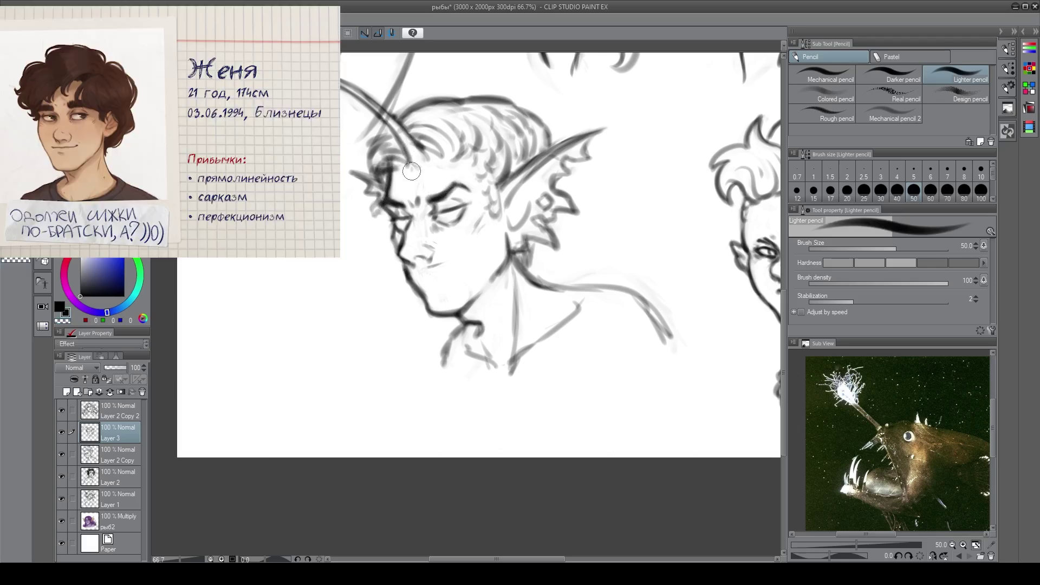
key(ctrl+z)
drag(466, 146, 490, 175)
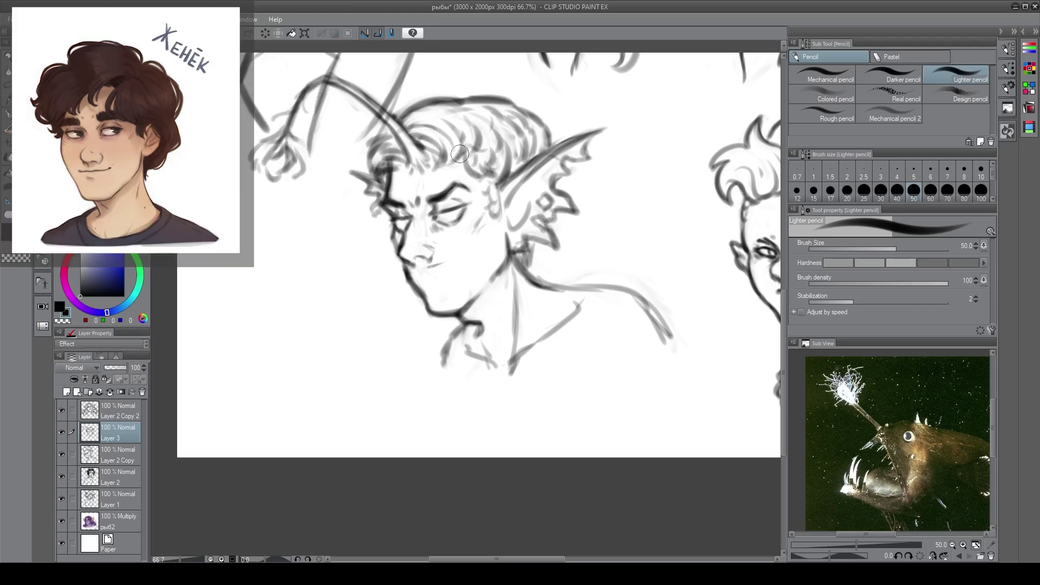
Refine the nose tip and the far eye area with alternating pencil and erasing strokes, and save the drawing
drag(467, 136, 426, 121)
key(c)
mouse_move(403, 247)
mouse_down()
mouse_move(381, 254)
mouse_move(417, 248)
mouse_move(389, 241)
mouse_up()
key(c)
key(c)
key(c)
key(c)
key(c)
key(ctrl+s)
key(c)
key(c)
drag(355, 199, 371, 202)
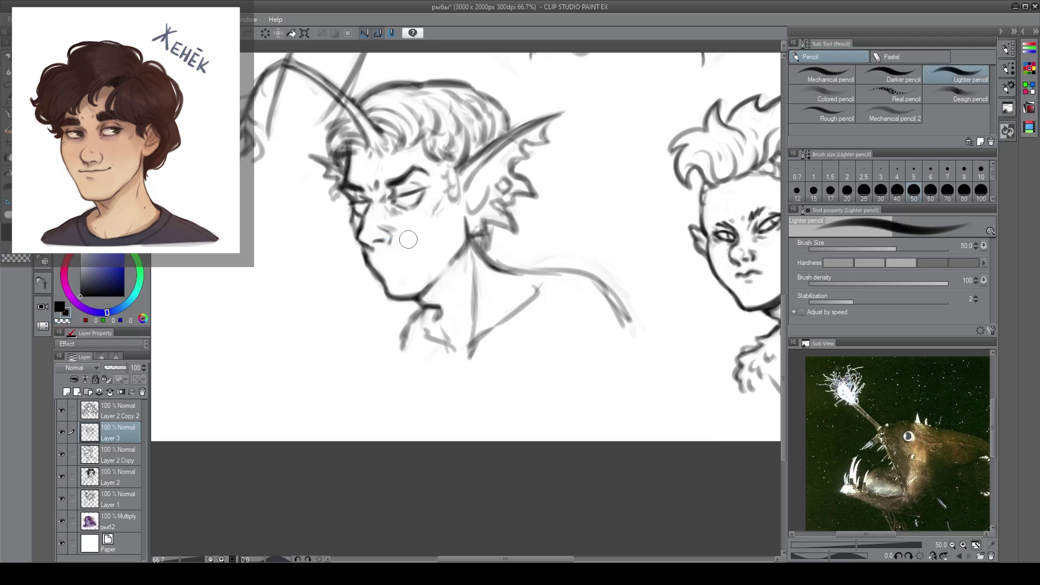
Erase the old mouth and the front chin line, and continue around the nostril with brush size 30
mouse_move(409, 253)
mouse_down()
mouse_move(404, 262)
mouse_move(371, 253)
mouse_move(375, 274)
mouse_move(409, 254)
mouse_up()
key(c)
key(c)
key(c)
key(c)
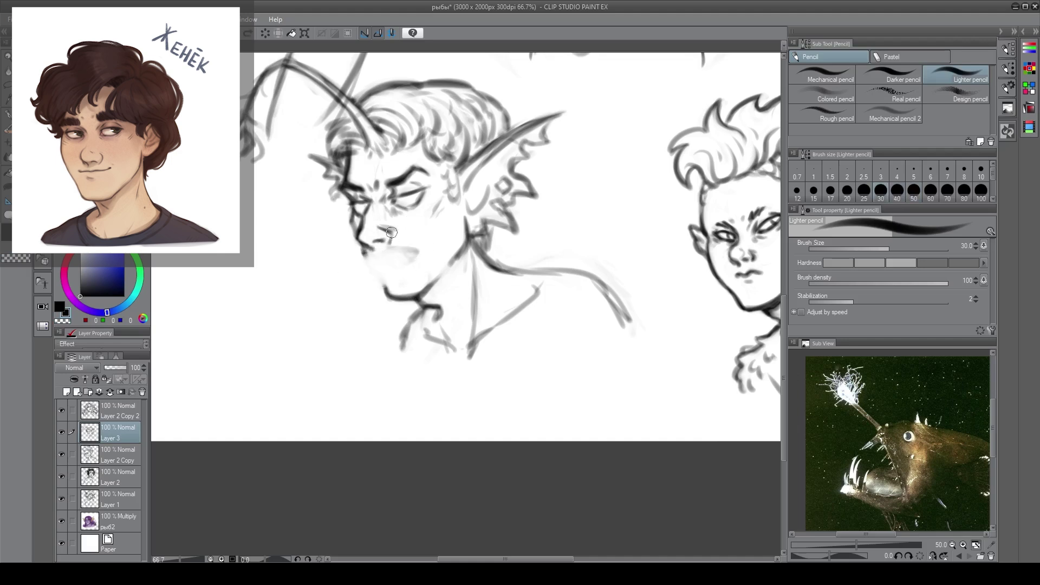
Select the lower nose area freehand, transform it, clear the selection and return to the pencil
key(m)
drag(379, 221, 376, 219)
mouse_move(407, 237)
mouse_down()
mouse_move(375, 234)
mouse_move(389, 254)
mouse_move(402, 249)
mouse_up()
key(Return)
key(ctrl+d)
key(ctrl+d)
key(p)
Draw an open snarling mouth with bared teeth and redraw the chin and jaw lower down
key(c)
key(c)
key(ctrl+z)
drag(382, 267, 416, 256)
drag(360, 307, 349, 313)
key(c)
mouse_move(367, 277)
mouse_down()
mouse_move(393, 282)
mouse_move(369, 277)
mouse_up()
key(c)
mouse_move(366, 276)
mouse_down()
mouse_move(386, 247)
mouse_move(381, 274)
mouse_move(399, 258)
mouse_move(372, 262)
mouse_move(406, 261)
mouse_move(385, 258)
mouse_move(359, 316)
mouse_move(430, 287)
mouse_move(421, 311)
mouse_up()
key(c)
key(c)
mouse_move(432, 282)
mouse_down()
mouse_move(401, 311)
mouse_move(380, 310)
mouse_up()
drag(374, 290, 374, 308)
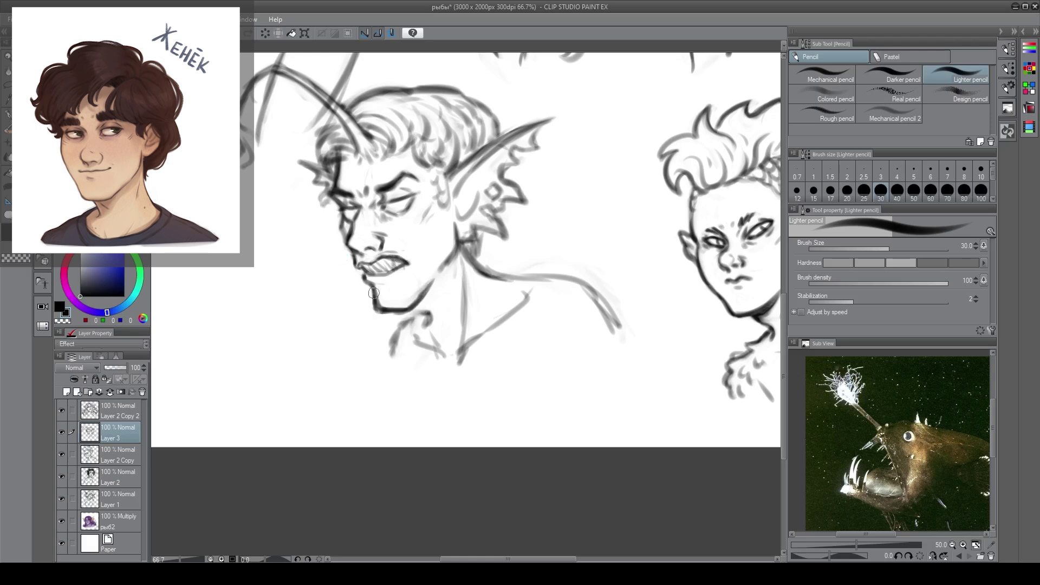
Reinforce the snarling lips and mouth corner, and shape the cheek crease with alternating pencil and erasing strokes
key(c)
mouse_move(350, 249)
mouse_down()
mouse_move(355, 265)
mouse_move(409, 263)
mouse_up()
key(c)
mouse_move(372, 262)
mouse_down()
mouse_move(393, 253)
mouse_move(369, 264)
mouse_move(410, 267)
mouse_up()
key(c)
key(c)
key(c)
key(c)
drag(416, 265, 400, 240)
key(c)
key(c)
key(c)
key(c)
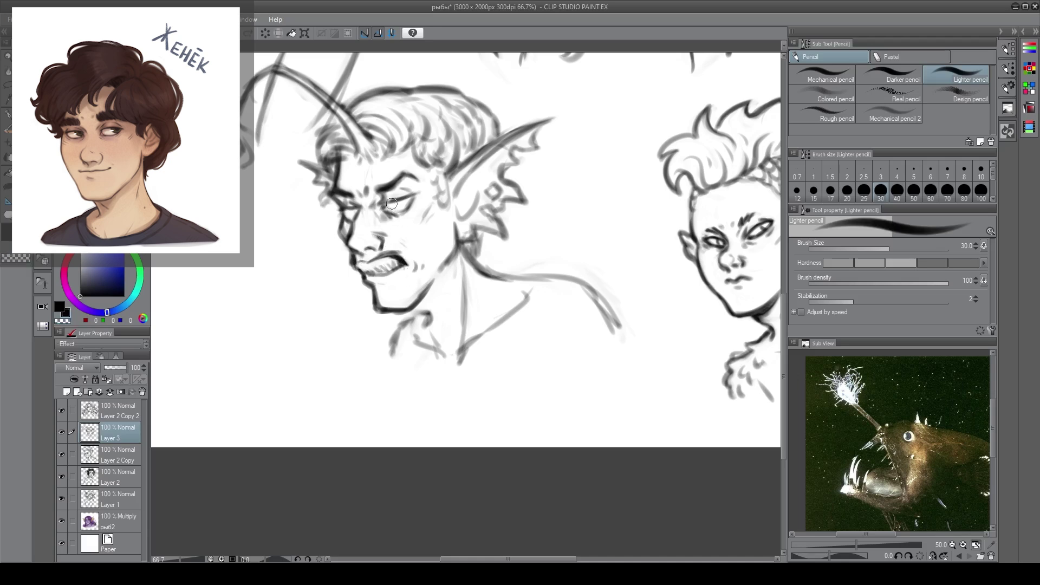
Darken and sharpen the outline of the near eye beneath the angled eyebrow
key(c)
mouse_move(390, 207)
mouse_down()
mouse_move(411, 202)
mouse_move(392, 200)
mouse_up()
key(c)
Clear the tooth lines inside the open mouth and clean up its outline
key(c)
drag(373, 269, 398, 272)
key(c)
key(ctrl+z)
key(c)
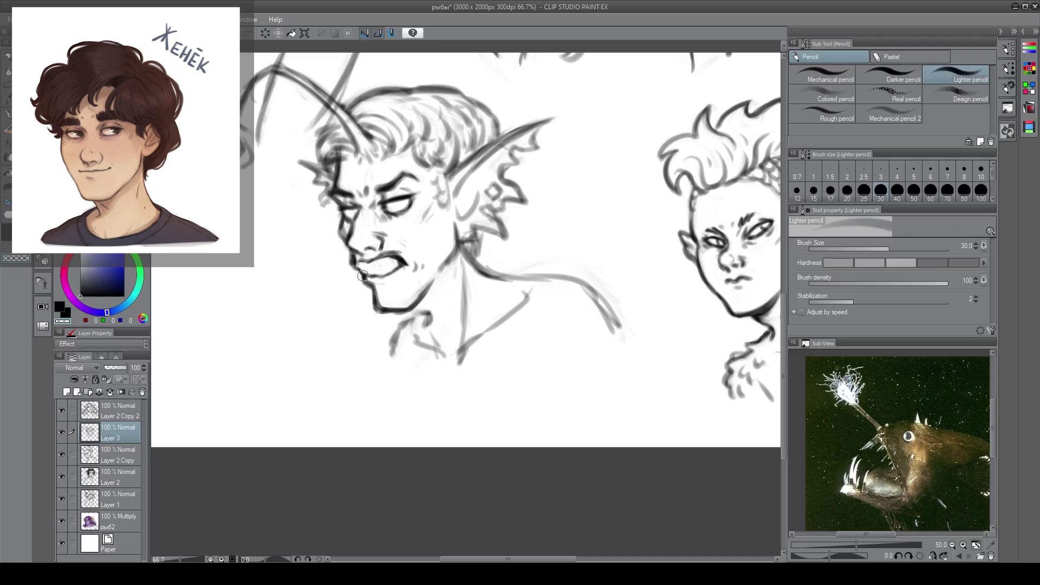
Redraw the front of the chin and the jawline up toward the ear, trimming the lower lip with erasing strokes
drag(378, 313, 371, 300)
key(c)
mouse_move(370, 286)
mouse_down()
mouse_move(380, 307)
mouse_move(433, 287)
mouse_up()
key(c)
mouse_move(387, 313)
mouse_down()
mouse_move(431, 290)
mouse_move(429, 324)
mouse_up()
key(c)
key(c)
key(c)
drag(450, 261, 453, 227)
Reshape the corner and lips of the snarling mouth with alternating pencil and erasing strokes
key(h)
drag(556, 270, 483, 269)
scroll(494, 269, up, 1)
drag(496, 251, 499, 268)
drag(480, 248, 468, 262)
mouse_move(466, 247)
mouse_down()
mouse_move(462, 257)
mouse_move(497, 269)
mouse_up()
mouse_move(513, 251)
mouse_down()
mouse_move(509, 263)
mouse_move(474, 245)
mouse_up()
drag(458, 259, 451, 283)
key(c)
mouse_move(454, 258)
mouse_down()
mouse_move(444, 262)
mouse_move(454, 281)
mouse_move(433, 290)
mouse_move(483, 273)
mouse_up()
key(c)
key(c)
Sketch the cheek crease rising from the mouth corner and trim the lines beside the lips
mouse_move(484, 274)
mouse_down()
mouse_move(476, 296)
mouse_move(504, 255)
mouse_up()
drag(505, 254, 517, 214)
key(c)
drag(490, 273, 484, 300)
mouse_move(480, 264)
mouse_down()
mouse_move(484, 242)
mouse_move(484, 270)
mouse_move(506, 265)
mouse_move(482, 303)
mouse_up()
key(c)
key(c)
Reduce the brush size to 20 and refine the lower lip and mouth corner with finer pencil and erasing strokes
key(bracketleft)
key(bracketleft)
key(c)
drag(490, 266, 484, 295)
key(c)
mouse_move(487, 269)
mouse_down()
mouse_move(479, 301)
mouse_move(445, 294)
mouse_up()
key(c)
key(c)
mouse_move(446, 257)
mouse_down()
mouse_move(436, 292)
mouse_move(450, 275)
mouse_move(436, 278)
mouse_up()
key(x)
key(c)
key(c)
mouse_move(451, 240)
mouse_down()
mouse_move(477, 267)
mouse_move(458, 255)
mouse_move(446, 279)
mouse_move(467, 252)
mouse_move(468, 301)
mouse_move(495, 259)
mouse_move(496, 272)
mouse_move(499, 261)
mouse_move(459, 250)
mouse_up()
key(c)
key(c)
Adjust a selected part of the sketch with a transform, touch up the cheek crease and save the file
key(m)
key(ctrl+t)
key(Return)
key(p)
key(c)
key(c)
key(c)
key(c)
mouse_move(500, 246)
mouse_down()
mouse_move(487, 255)
mouse_move(495, 278)
mouse_move(502, 213)
mouse_move(510, 230)
mouse_up()
key(c)
key(c)
key(c)
key(c)
key(c)
key(c)
key(ctrl+s)
Refine the cheek below the near eye and the area around its outer corner and eyebrow, and save the file
drag(513, 186, 507, 231)
key(c)
key(c)
key(c)
mouse_move(529, 166)
mouse_down()
mouse_move(513, 179)
mouse_move(532, 161)
mouse_move(539, 168)
mouse_move(499, 160)
mouse_up()
key(c)
key(c)
key(c)
drag(523, 116, 526, 154)
key(c)
drag(511, 101, 516, 146)
key(ctrl+s)
Clear the snarling mouth between the nose and chin with erasing strokes and save the file
key(c)
mouse_move(460, 263)
mouse_down()
mouse_move(476, 267)
mouse_move(412, 266)
mouse_move(441, 298)
mouse_up()
key(c)
drag(405, 266, 400, 280)
key(c)
drag(409, 260, 411, 284)
drag(427, 263, 429, 290)
drag(445, 265, 446, 315)
mouse_move(395, 273)
mouse_down()
mouse_move(478, 304)
mouse_move(459, 282)
mouse_move(466, 271)
mouse_up()
key(ctrl+s)
Lasso the near eye, reshape it with a free transform and deselect it
key(h)
key(m)
mouse_move(462, 189)
mouse_down()
mouse_move(533, 163)
mouse_move(460, 169)
mouse_up()
mouse_move(458, 176)
mouse_down()
mouse_move(513, 123)
mouse_move(523, 162)
mouse_up()
key(ctrl+t)
key(Return)
key(ctrl+d)
Touch up the near eye's inner corner and the frown lines between the eyebrows
key(p)
key(c)
mouse_move(461, 179)
mouse_down()
mouse_move(433, 206)
mouse_move(455, 191)
mouse_up()
key(c)
key(c)
mouse_move(445, 156)
mouse_down()
mouse_move(435, 154)
mouse_move(445, 165)
mouse_up()
key(c)
drag(440, 159, 446, 171)
Clean up the far eye's corner and sharpen the lids of the near eye
key(c)
mouse_move(429, 177)
mouse_down()
mouse_move(396, 175)
mouse_move(412, 188)
mouse_up()
key(c)
drag(467, 165, 472, 178)
mouse_move(495, 158)
mouse_down()
mouse_move(513, 164)
mouse_move(503, 191)
mouse_up()
key(c)
key(c)
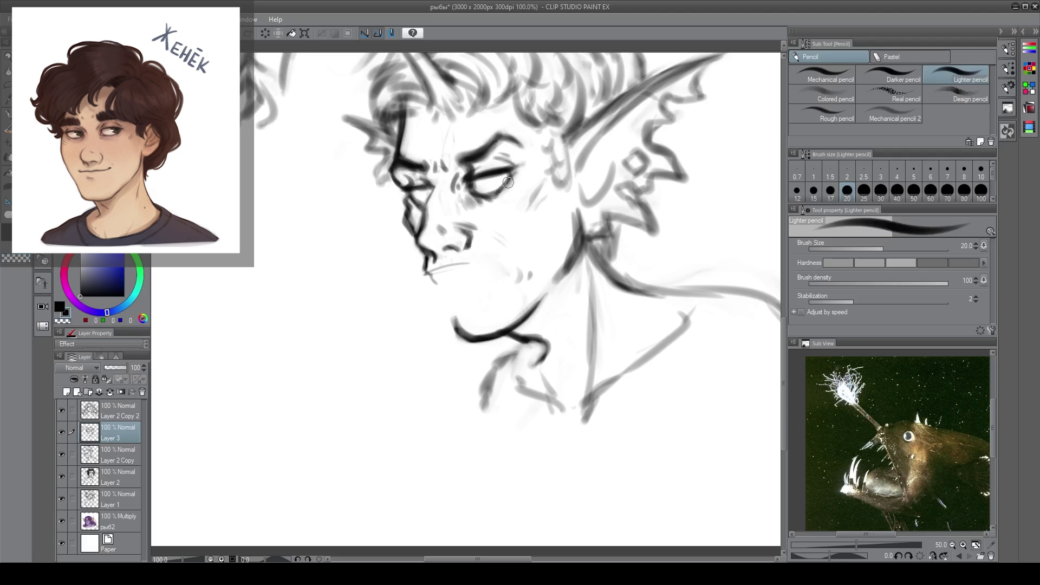
Draw a dark upper lip line beneath the nose
drag(421, 201, 399, 201)
key(c)
drag(410, 270, 450, 264)
mouse_move(409, 275)
mouse_down()
mouse_move(479, 272)
mouse_move(410, 276)
mouse_move(425, 299)
mouse_move(398, 274)
mouse_move(410, 290)
mouse_up()
key(c)
key(c)
key(c)
key(ctrl+z)
key(ctrl+z)
drag(420, 275, 421, 296)
drag(431, 269, 432, 294)
drag(441, 268, 442, 290)
mouse_move(462, 268)
mouse_down()
mouse_move(462, 286)
mouse_move(411, 313)
mouse_up()
key(ctrl+z)
key(ctrl+z)
key(ctrl+z)
key(ctrl+z)
key(ctrl+z)
key(ctrl+z)
drag(409, 277, 413, 313)
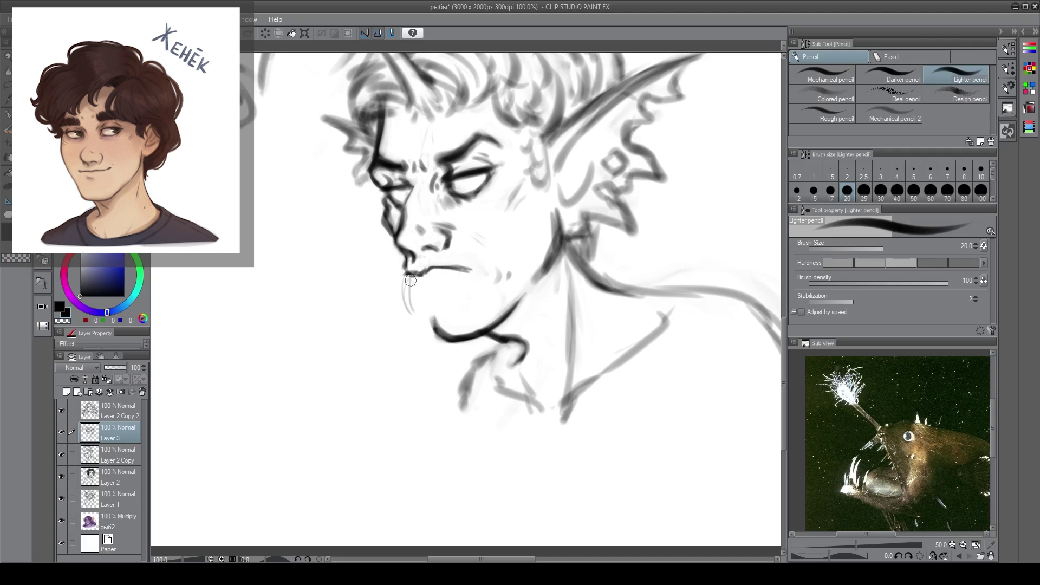
key(ctrl+z)
key(ctrl+z)
Draw an open mouth below the upper lip, with long thin teeth, a lower lip and a line down to the chin
mouse_move(407, 277)
mouse_down()
mouse_move(417, 314)
mouse_move(431, 307)
mouse_up()
mouse_move(437, 269)
mouse_down()
mouse_move(443, 302)
mouse_move(469, 282)
mouse_up()
key(ctrl+z)
key(ctrl+z)
drag(455, 272, 457, 293)
mouse_move(436, 269)
mouse_down()
mouse_move(444, 302)
mouse_move(429, 300)
mouse_up()
key(ctrl+z)
drag(480, 280, 425, 301)
drag(424, 304, 434, 325)
Lasso the chin and jaw, shift them slightly lower with a free transform and deselect them
key(e)
key(m)
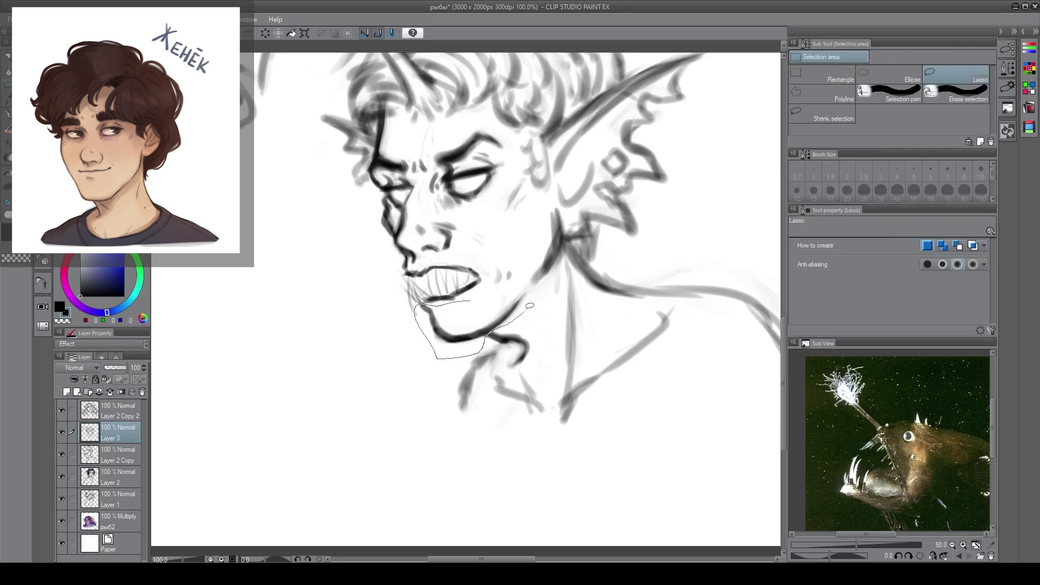
drag(509, 321, 525, 274)
key(ctrl+t)
drag(488, 318, 490, 325)
drag(531, 254, 523, 247)
key(Return)
key(ctrl+d)
Lasso and delete the lower lip and the front of the chin, deselect the area and tidy the remaining jaw line
drag(498, 345, 417, 372)
key(Delete)
key(ctrl+d)
key(p)
drag(416, 302, 460, 349)
key(ctrl+s)
key(e)
key(p)
mouse_move(475, 326)
mouse_down()
mouse_move(409, 285)
mouse_move(490, 334)
mouse_up()
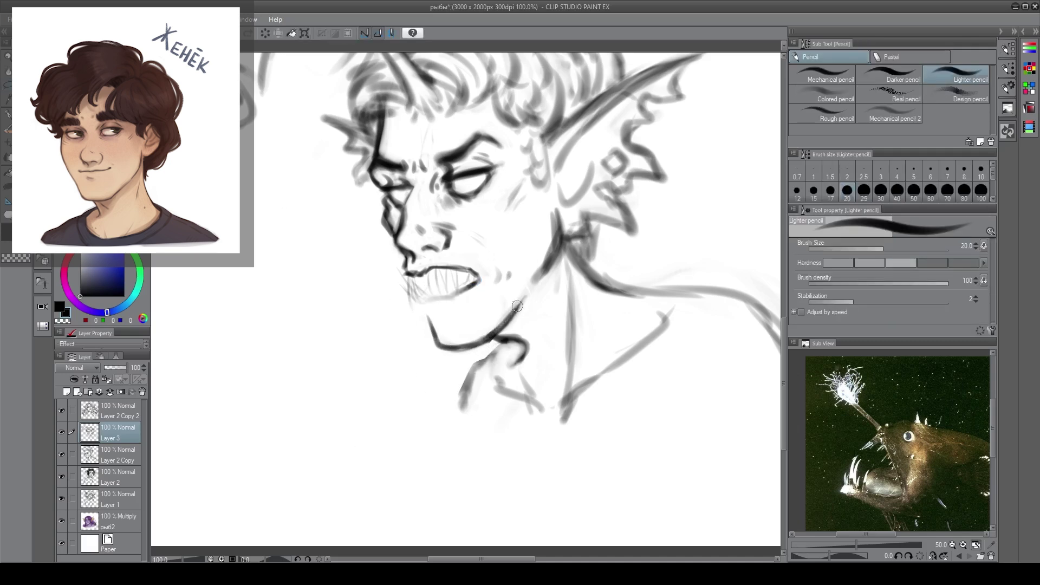
Redraw the lower lip and the front contour of the chin beneath the mouth
drag(419, 302, 429, 320)
key(ctrl+z)
mouse_move(416, 303)
mouse_down()
mouse_move(427, 315)
mouse_move(480, 280)
mouse_up()
key(ctrl+z)
key(c)
mouse_move(416, 301)
mouse_down()
mouse_move(478, 282)
mouse_move(434, 301)
mouse_up()
key(c)
mouse_move(434, 313)
mouse_down()
mouse_move(450, 314)
mouse_move(458, 298)
mouse_move(428, 268)
mouse_move(475, 272)
mouse_move(467, 290)
mouse_move(409, 293)
mouse_up()
Fill the open mouth with solid black
key(c)
key(c)
key(c)
key(c)
key(ctrl+z)
key(ctrl+z)
key(bracketright)
key(bracketright)
key(c)
key(bracketright)
key(bracketright)
key(bracketleft)
key(bracketleft)
key(bracketleft)
key(bracketleft)
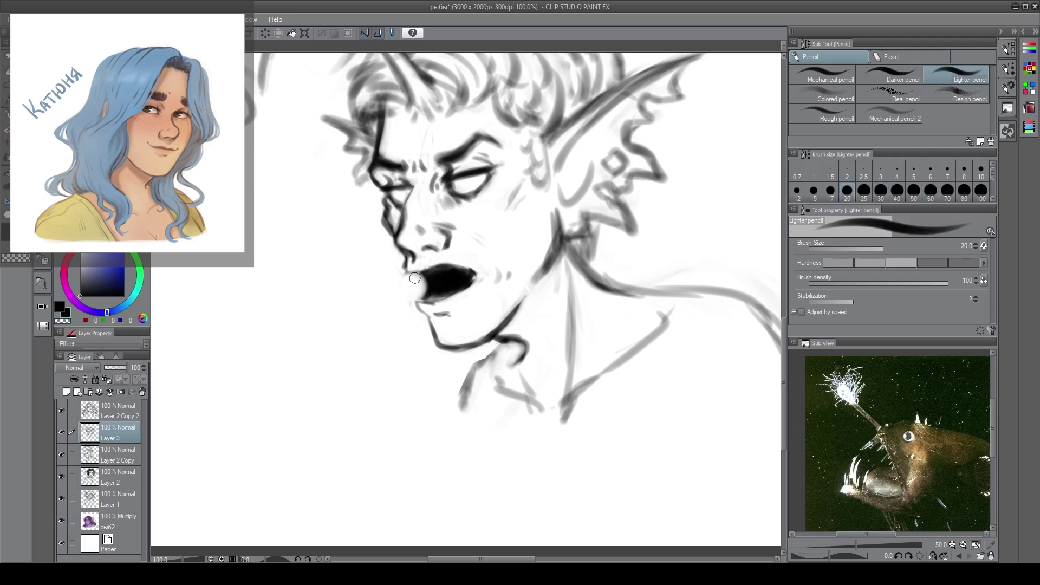
Trim the black mouth opening narrower at its cheek-side corner and tidy the lip edges
key(c)
drag(462, 262, 479, 278)
key(c)
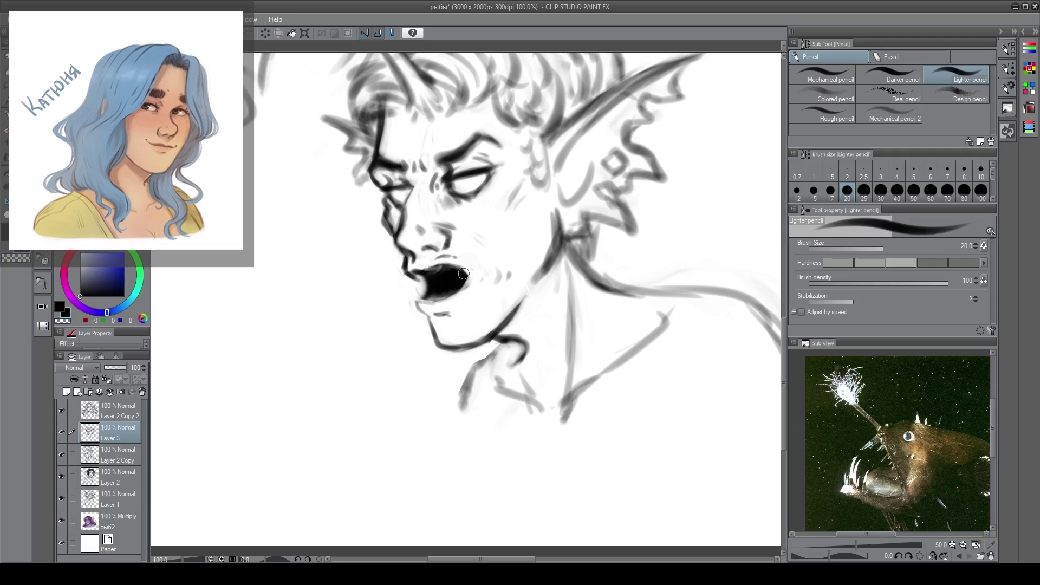
drag(462, 267, 470, 283)
key(c)
drag(461, 297, 429, 303)
key(c)
key(c)
key(ctrl+z)
Carve a row of light teeth into the black mouth with transparent pencil strokes
mouse_move(434, 268)
mouse_down()
mouse_move(440, 292)
mouse_move(455, 288)
mouse_up()
drag(432, 270, 437, 290)
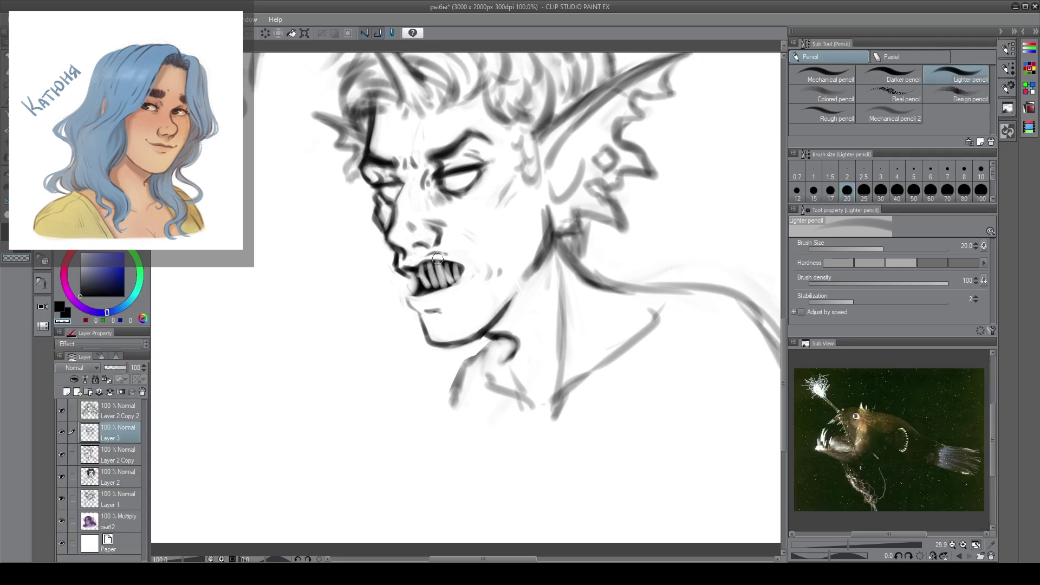
key(c)
key(c)
key(c)
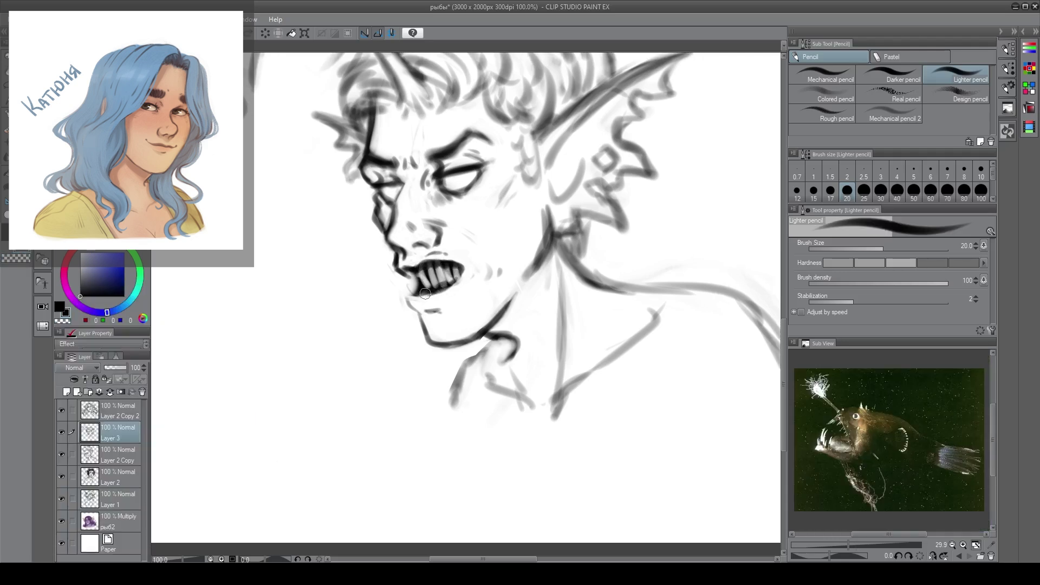
Darken the mouth's lower edge and redefine the lower lip and the front line of the chin
mouse_move(416, 297)
mouse_down()
mouse_move(463, 274)
mouse_move(429, 295)
mouse_up()
key(c)
mouse_move(461, 286)
mouse_down()
mouse_move(435, 303)
mouse_move(412, 298)
mouse_move(433, 296)
mouse_move(400, 264)
mouse_move(413, 304)
mouse_move(439, 299)
mouse_up()
key(c)
key(c)
key(c)
key(c)
mouse_move(428, 313)
mouse_down()
mouse_move(448, 312)
mouse_move(423, 326)
mouse_move(425, 341)
mouse_up()
key(c)
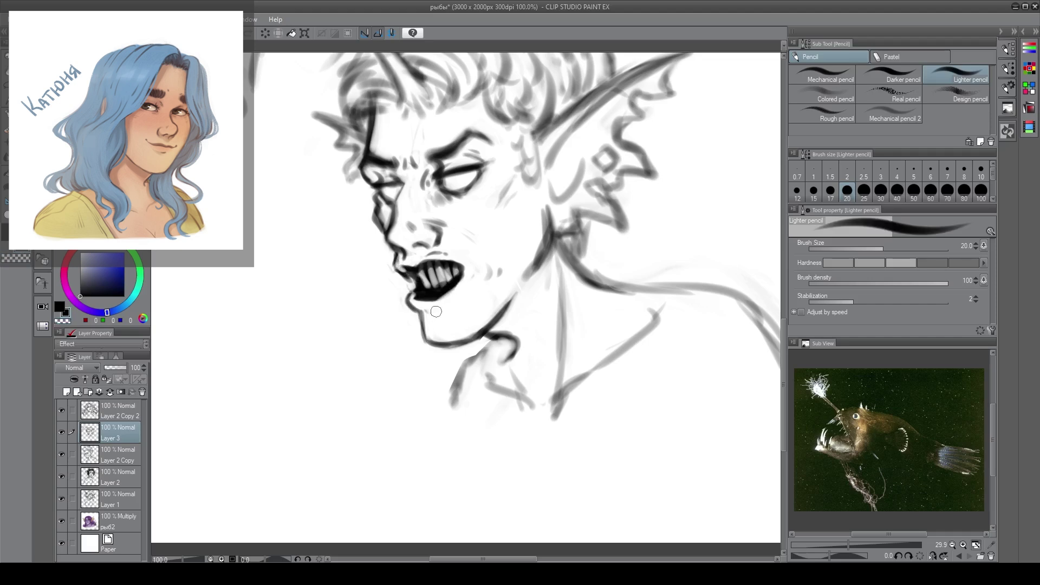
Add dark strokes at the front of the mouth and black out the teeth near its cheek-side corner
key(c)
key(c)
key(c)
key(c)
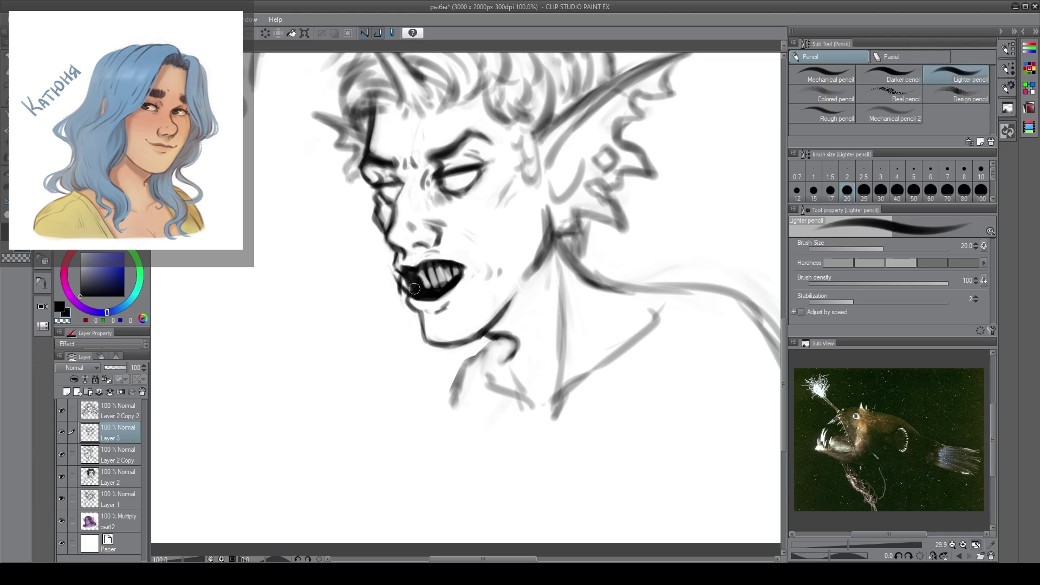
key(c)
key(c)
drag(436, 279, 458, 270)
key(c)
Carve long, pointed, interlocking teeth across the whole black mouth
drag(414, 296, 399, 282)
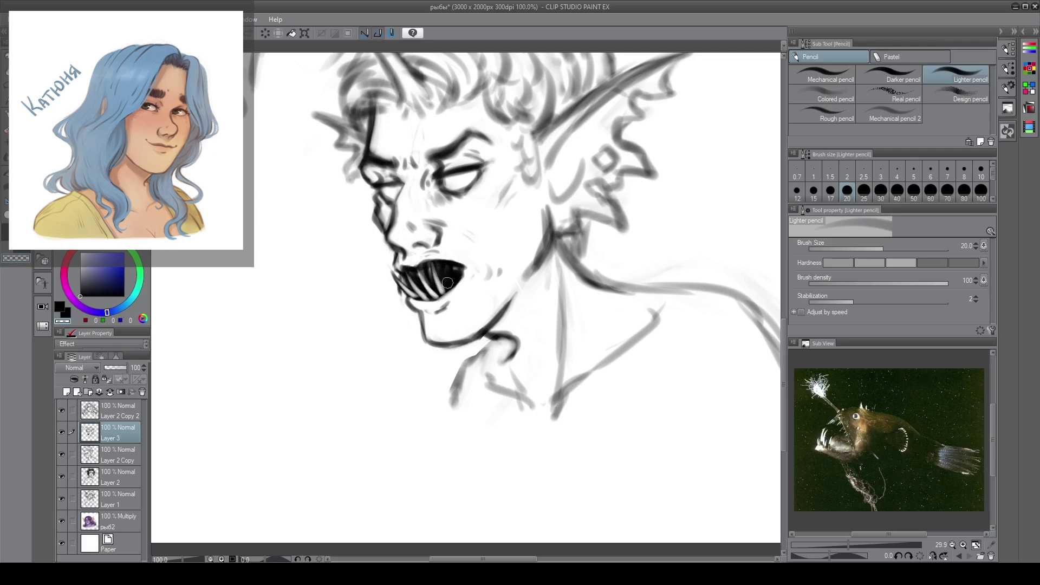
key(c)
key(c)
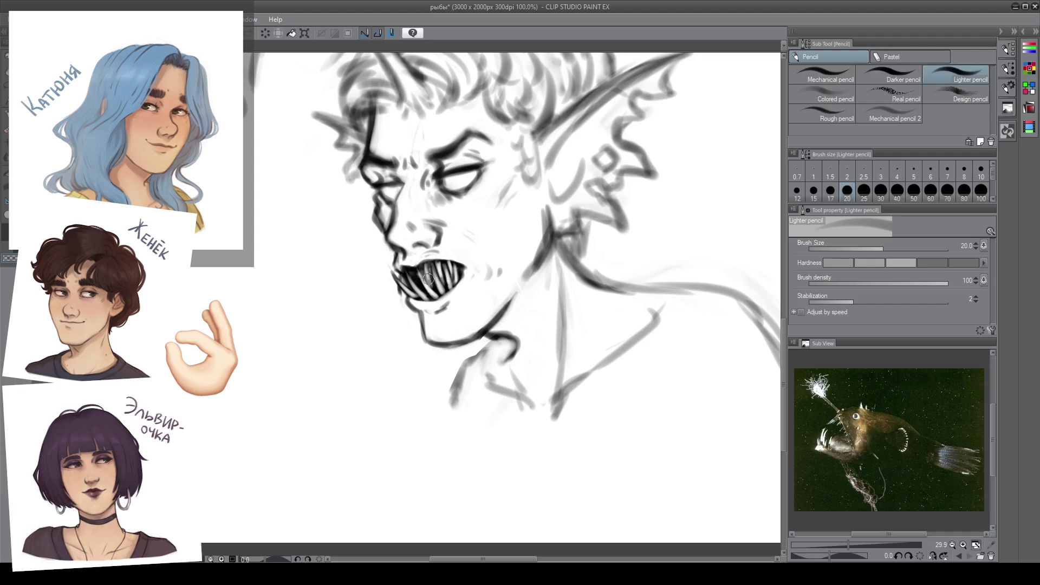
key(c)
key(c)
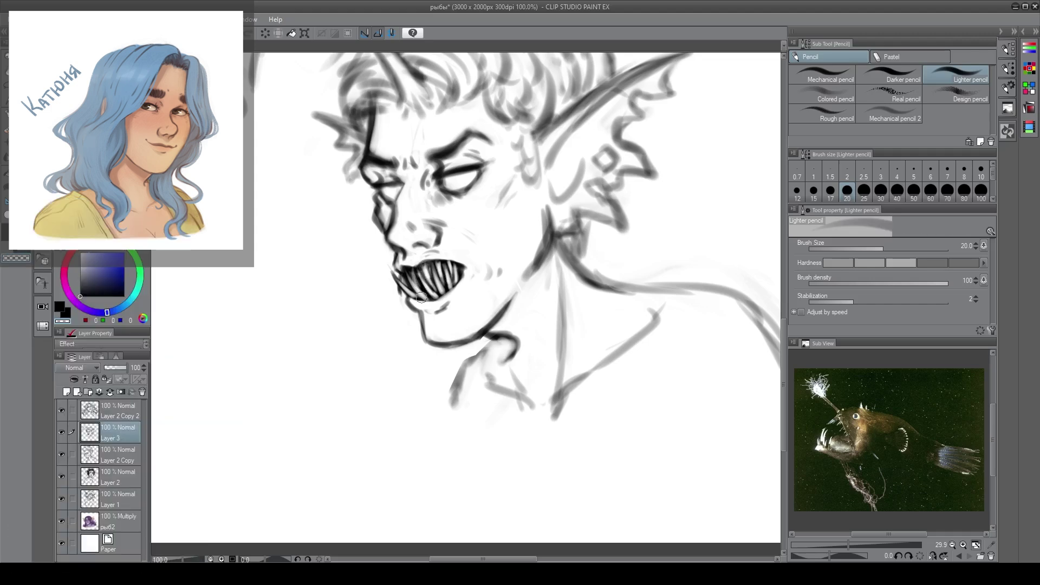
key(c)
key(c)
key(c)
Sharpen the teeth and draw a fang protruding over the lower lip at the front of the mouth
key(c)
key(c)
key(c)
key(c)
key(c)
key(c)
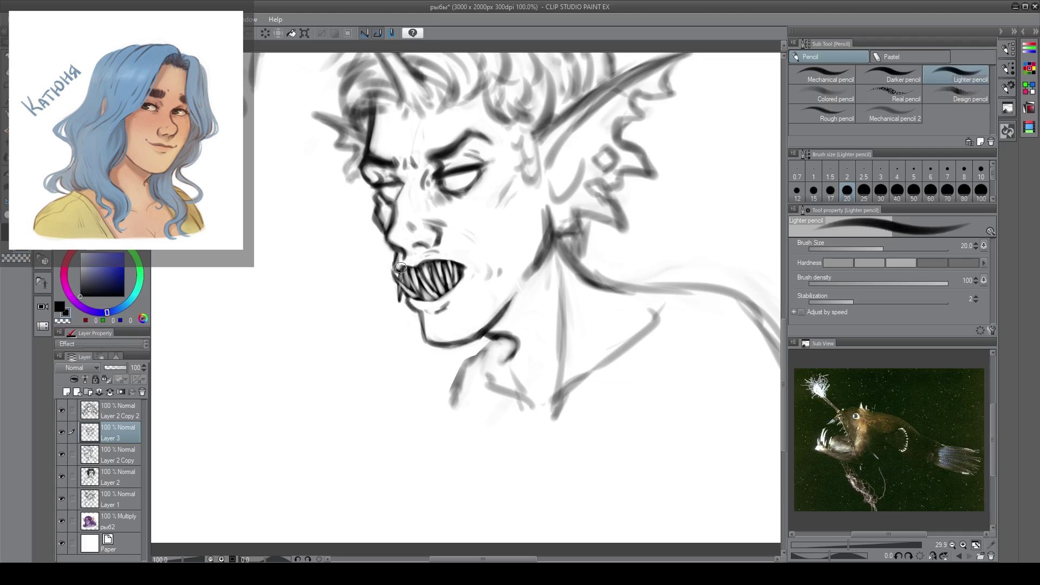
key(c)
key(c)
key(c)
key(c)
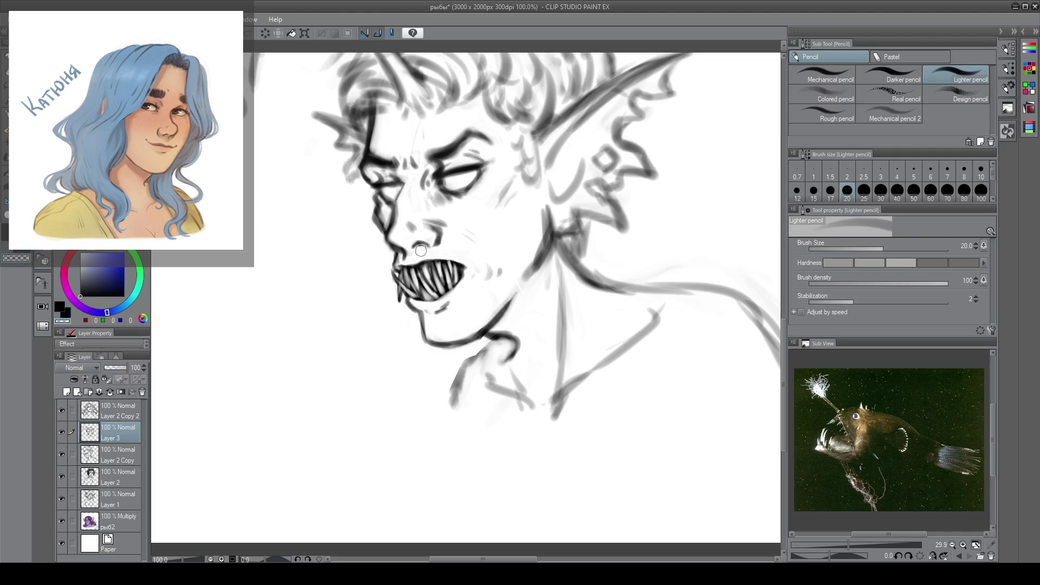
Draw crease lines on the cheek beside the mouth corner and touch up that corner
drag(482, 257, 491, 277)
drag(469, 272, 459, 263)
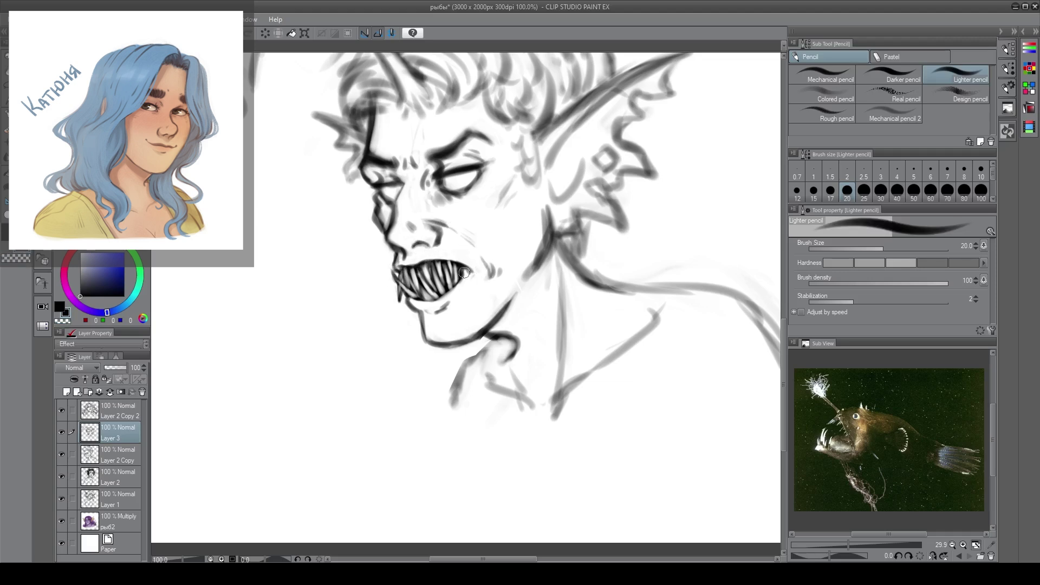
key(c)
key(c)
key(c)
key(c)
key(c)
key(c)
key(c)
key(c)
Refine the folds around the nose and mouth and the crease under the lower lip
drag(379, 124, 352, 140)
key(c)
drag(440, 294, 398, 313)
key(ctrl+z)
key(c)
key(c)
key(c)
key(c)
key(c)
key(c)
key(c)
key(c)
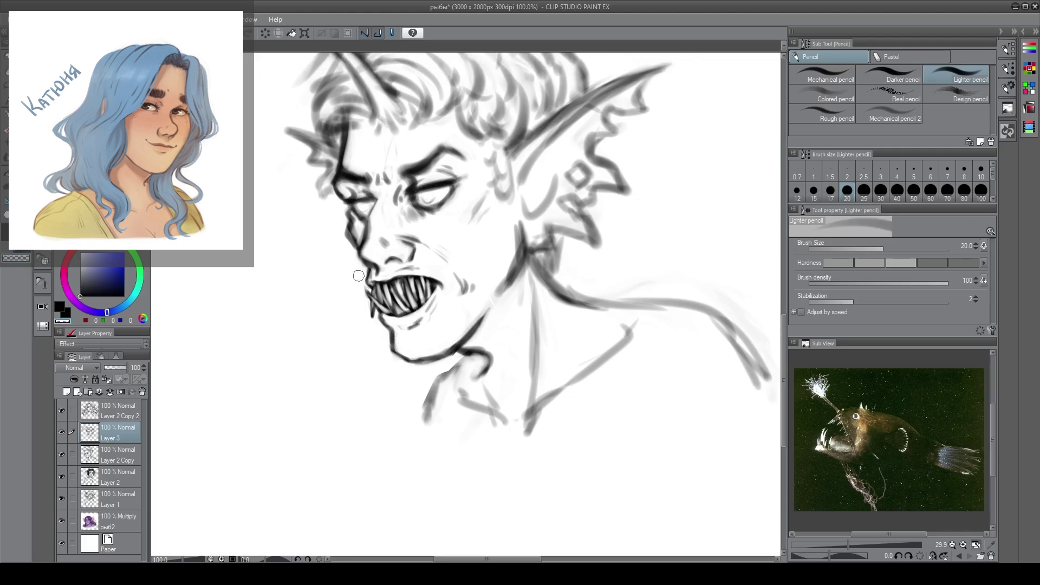
Retouch the face's front profile, lips and teeth, undoing the unwanted strokes
drag(359, 250, 357, 243)
key(c)
mouse_move(439, 291)
mouse_down()
mouse_move(389, 309)
mouse_move(398, 320)
mouse_move(390, 340)
mouse_up()
key(ctrl+z)
key(c)
key(ctrl+z)
key(c)
key(c)
key(c)
key(c)
key(ctrl+z)
key(c)
key(c)
key(c)
key(c)
key(c)
key(c)
key(c)
Save the drawing, mirror the canvas view and touch up the upper lip and front teeth
key(ctrl+s)
key(h)
drag(533, 271, 506, 305)
key(c)
drag(506, 303, 476, 305)
key(c)
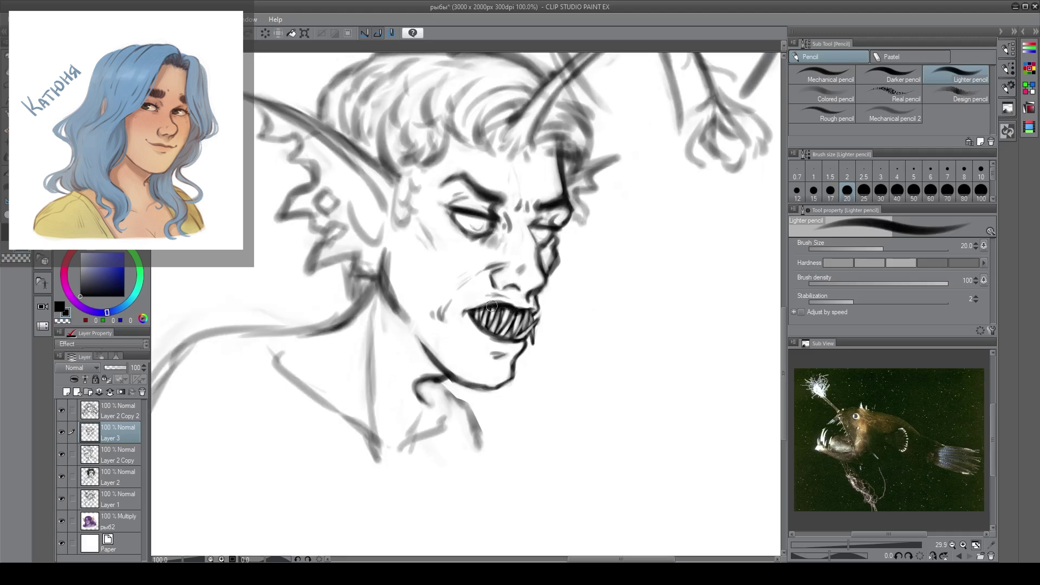
key(c)
drag(541, 304, 541, 318)
Add short curved wrinkle lines on the cheek beside the nose
drag(505, 236, 461, 296)
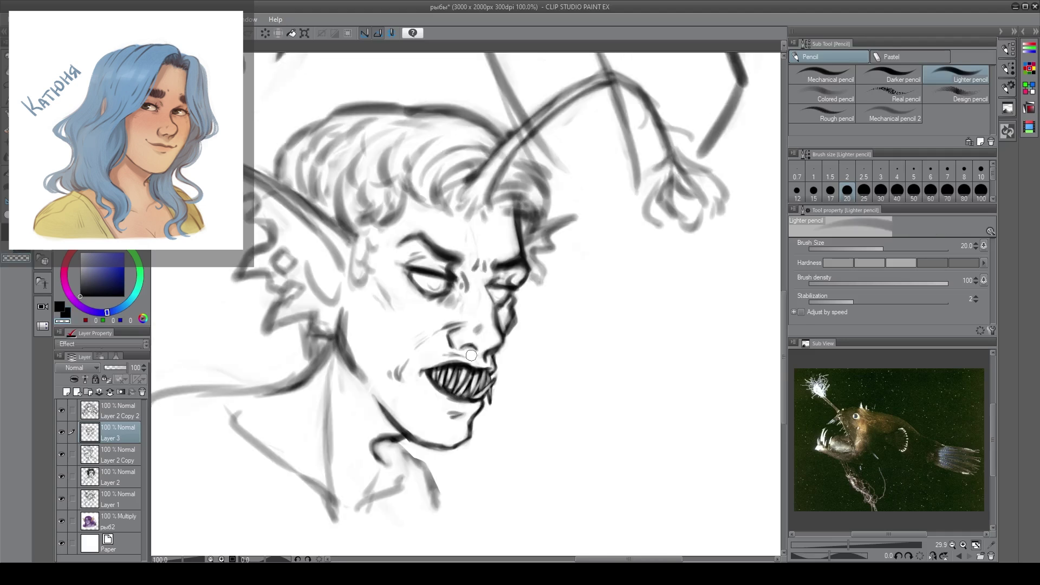
key(c)
mouse_move(402, 279)
mouse_down()
mouse_move(408, 293)
mouse_move(399, 291)
mouse_up()
mouse_move(506, 249)
mouse_down()
mouse_move(498, 218)
mouse_move(445, 231)
mouse_up()
drag(447, 222, 399, 205)
Clean up the far eye's outer corner and strengthen the contour of the nose bridge
key(c)
drag(511, 215, 512, 225)
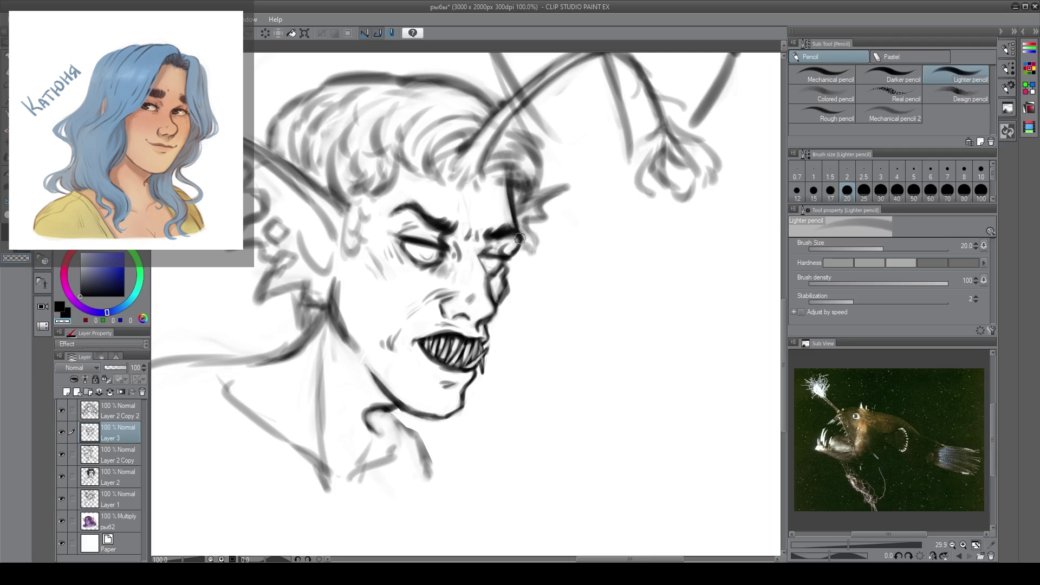
drag(483, 259, 488, 278)
key(c)
drag(482, 258, 497, 310)
key(c)
mouse_move(452, 261)
mouse_down()
mouse_move(440, 273)
mouse_move(445, 285)
mouse_move(497, 310)
mouse_up()
key(c)
key(c)
key(c)
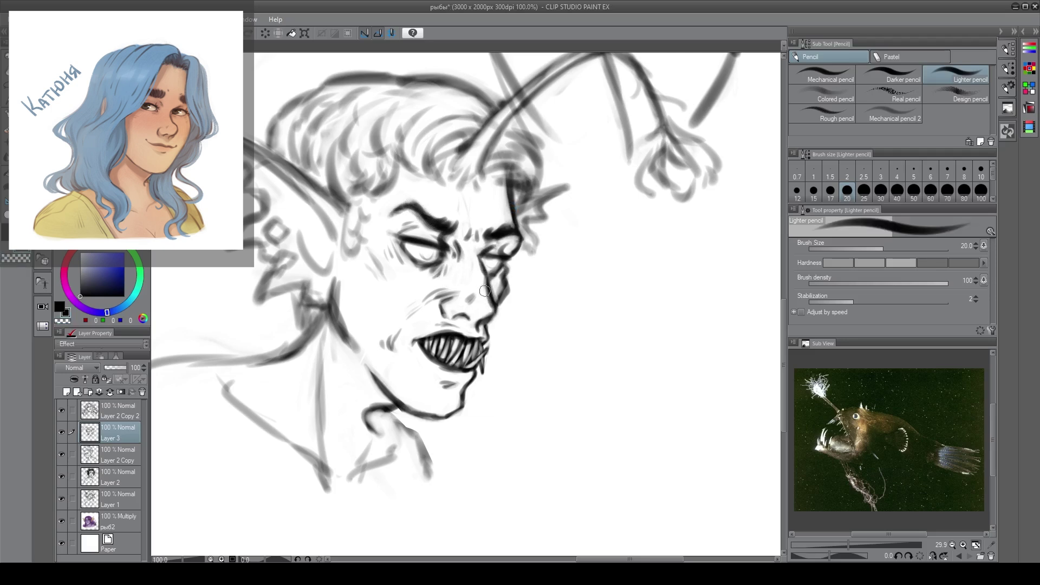
Retouch the sketch lines between the nose and the near cheek and save the drawing
drag(468, 274, 448, 279)
key(c)
key(c)
key(c)
key(c)
key(ctrl+s)
key(c)
key(c)
Refine the line from the nose to the upper lip and redraw the far cheek contour, undoing the first attempt
drag(492, 312, 477, 328)
key(c)
mouse_move(507, 268)
mouse_down()
mouse_move(500, 309)
mouse_move(503, 281)
mouse_move(509, 304)
mouse_move(491, 332)
mouse_move(506, 279)
mouse_move(506, 293)
mouse_up()
key(c)
key(ctrl+z)
key(c)
key(c)
drag(506, 267, 515, 298)
key(c)
key(c)
Strengthen the near shoulder contour from the base of the neck down to the upper arm
drag(464, 235, 514, 232)
drag(440, 411, 525, 373)
drag(454, 274, 399, 310)
drag(401, 312, 363, 313)
mouse_move(367, 312)
mouse_down()
mouse_move(293, 321)
mouse_move(244, 343)
mouse_up()
drag(253, 344, 228, 382)
key(c)
Redraw the neck tendon, both collarbone lines and the far shoulder contour
drag(459, 312, 462, 447)
drag(460, 438, 362, 347)
key(c)
drag(361, 343, 464, 442)
drag(457, 299, 454, 385)
drag(461, 313, 462, 346)
mouse_move(524, 375)
mouse_down()
mouse_move(561, 421)
mouse_move(567, 448)
mouse_up()
key(c)
mouse_move(491, 436)
mouse_down()
mouse_move(531, 419)
mouse_move(531, 405)
mouse_up()
key(c)
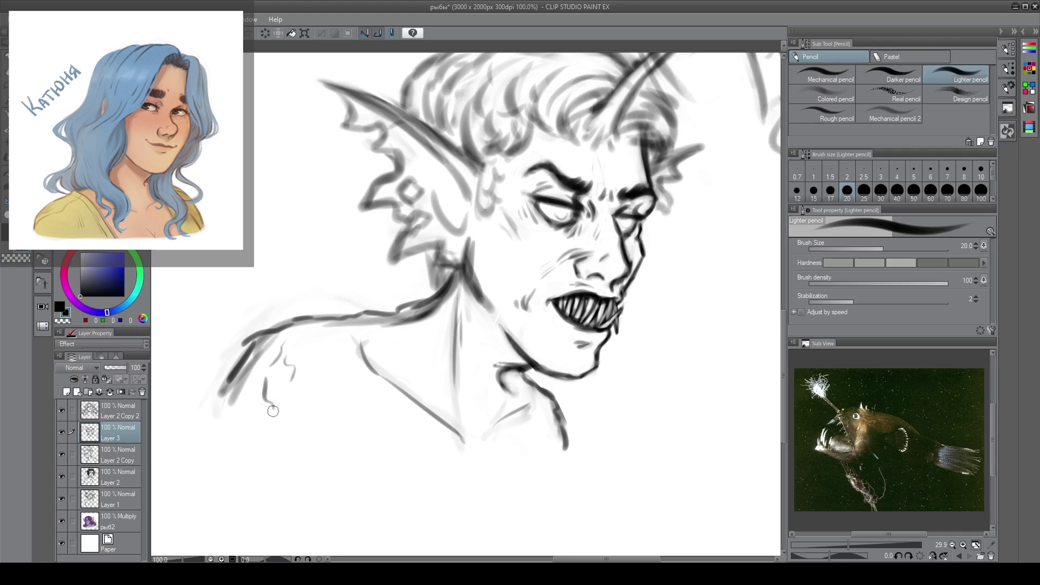
Select the far ear fin with the lasso, enlarge and rotate it, and deselect it
scroll(290, 348, down, 2)
key(m)
mouse_move(575, 227)
mouse_down()
mouse_move(601, 217)
mouse_move(668, 237)
mouse_up()
key(ctrl+t)
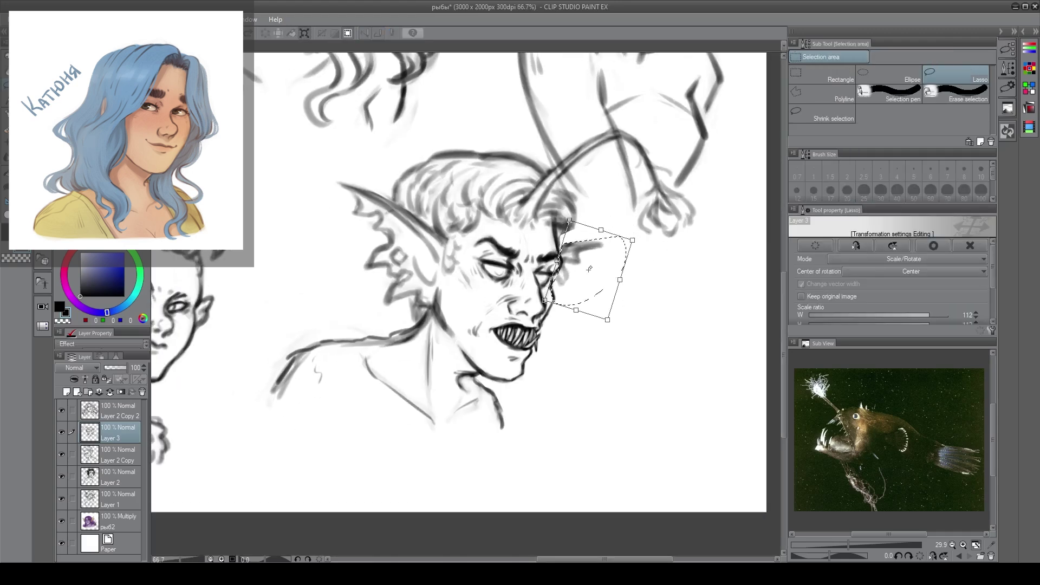
key(Return)
key(ctrl+d)
drag(607, 304, 618, 299)
key(p)
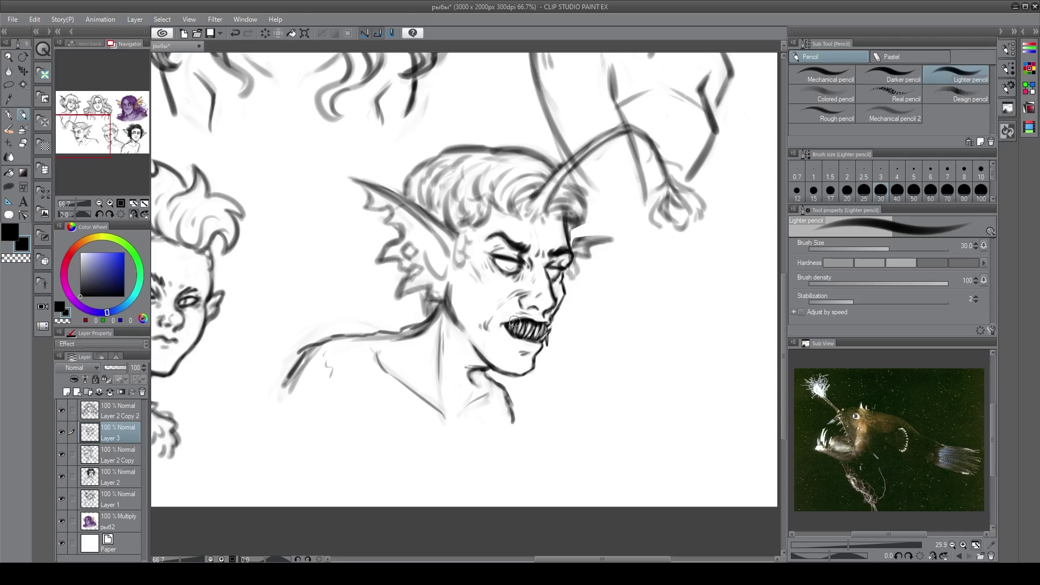
Lighten the old hair texture and sketch new curved strands at the back of the head, undoing unwanted strokes
key(c)
key(c)
key(c)
key(c)
key(c)
key(c)
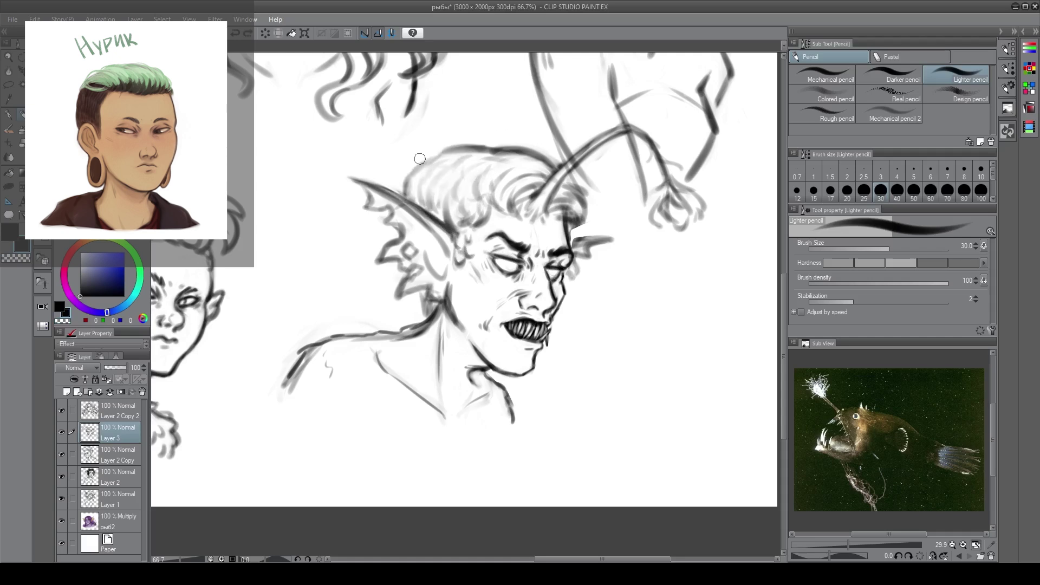
mouse_move(427, 185)
mouse_down()
mouse_move(459, 149)
mouse_move(435, 147)
mouse_move(439, 166)
mouse_move(479, 175)
mouse_move(506, 211)
mouse_move(493, 178)
mouse_move(474, 225)
mouse_move(505, 164)
mouse_move(523, 215)
mouse_move(479, 173)
mouse_move(454, 176)
mouse_move(498, 192)
mouse_move(476, 162)
mouse_move(440, 164)
mouse_move(466, 202)
mouse_move(480, 186)
mouse_move(422, 183)
mouse_up()
key(c)
key(c)
key(ctrl+z)
key(e)
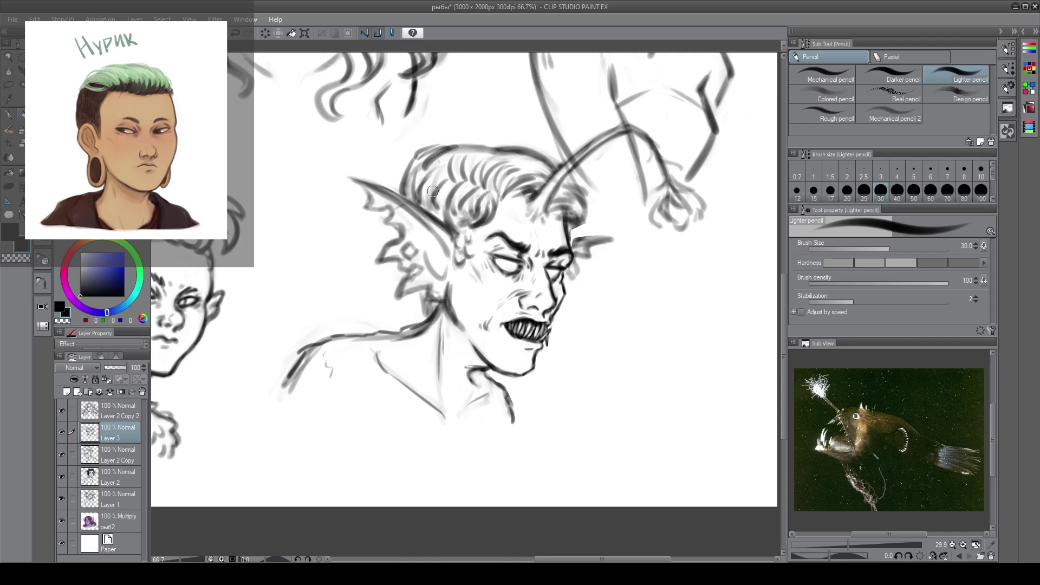
key(ctrl+z)
Enlarge the pencil to size 50 and rework the side hair and the outline along the top of the head
key(])
key(])
key(c)
mouse_move(514, 183)
mouse_down()
mouse_move(477, 168)
mouse_move(436, 204)
mouse_move(472, 225)
mouse_up()
key(c)
mouse_move(425, 189)
mouse_down()
mouse_move(408, 186)
mouse_move(410, 201)
mouse_up()
key(c)
mouse_move(490, 176)
mouse_down()
mouse_move(438, 156)
mouse_move(415, 163)
mouse_up()
key(c)
mouse_move(405, 183)
mouse_down()
mouse_move(426, 157)
mouse_move(496, 151)
mouse_up()
key(ctrl+z)
drag(432, 154, 490, 141)
Reshape the front curls around the lure's base, add curved strands over the head and save the drawing
key(c)
key(c)
mouse_move(538, 154)
mouse_down()
mouse_move(468, 146)
mouse_move(544, 158)
mouse_move(577, 191)
mouse_move(513, 191)
mouse_move(546, 224)
mouse_move(528, 250)
mouse_up()
key(c)
key(c)
key(c)
key(c)
drag(542, 228, 527, 249)
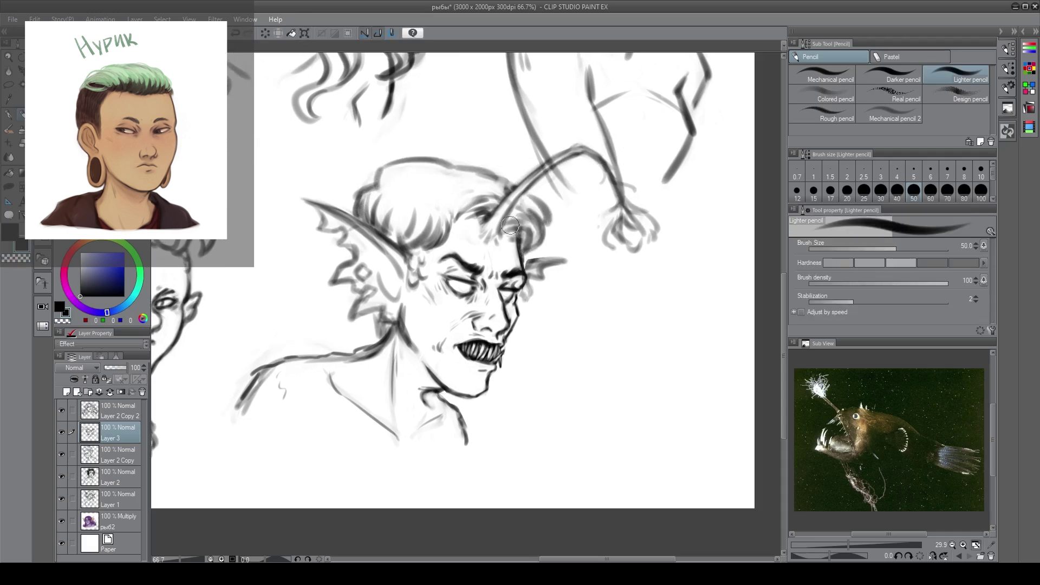
drag(505, 215, 531, 235)
drag(489, 198, 462, 210)
drag(464, 185, 441, 213)
mouse_move(436, 171)
mouse_down()
mouse_move(406, 177)
mouse_move(404, 204)
mouse_move(477, 187)
mouse_move(440, 172)
mouse_up()
key(c)
mouse_move(460, 170)
mouse_down()
mouse_move(417, 173)
mouse_move(433, 178)
mouse_move(445, 218)
mouse_up()
key(c)
key(ctrl+s)
Touch up the shoulder, far neck and ear fin lines and save the drawing
key(c)
key(c)
mouse_move(331, 356)
mouse_down()
mouse_move(375, 346)
mouse_move(393, 320)
mouse_up()
drag(433, 390, 466, 440)
key(c)
key(c)
mouse_move(321, 357)
mouse_down()
mouse_move(341, 363)
mouse_move(243, 392)
mouse_up()
drag(278, 375, 285, 393)
drag(369, 290, 417, 253)
key(ctrl+s)
Select the forehead lure and transform it so its tip hangs closer to the face
drag(542, 260, 444, 258)
mouse_move(487, 113)
mouse_down()
mouse_move(492, 393)
mouse_move(569, 141)
mouse_up()
key(ctrl+t)
drag(695, 293, 675, 294)
drag(617, 273, 583, 262)
key(Return)
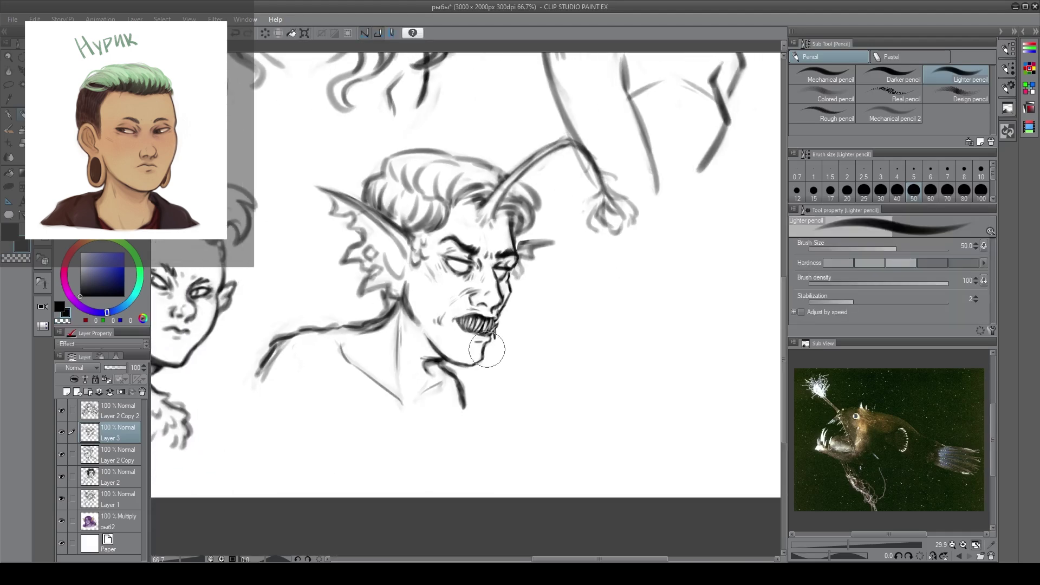
Lighten the dark mouth and teeth, retouch the mouth's edges and save the drawing
drag(457, 323, 476, 336)
key(c)
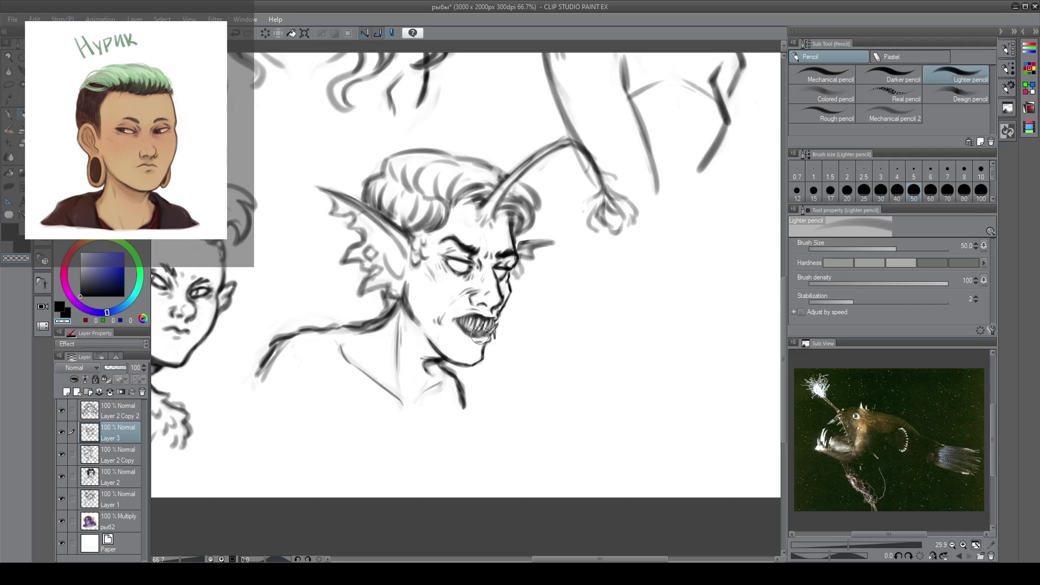
key(c)
key(c)
key(c)
key(ctrl+s)
Clean up the corner of the mouth and rework the lines around the eyes
mouse_move(447, 328)
mouse_down()
mouse_move(470, 314)
mouse_move(457, 325)
mouse_up()
key(c)
key(c)
key(c)
key(c)
drag(485, 248, 467, 266)
key(c)
key(c)
key(c)
key(c)
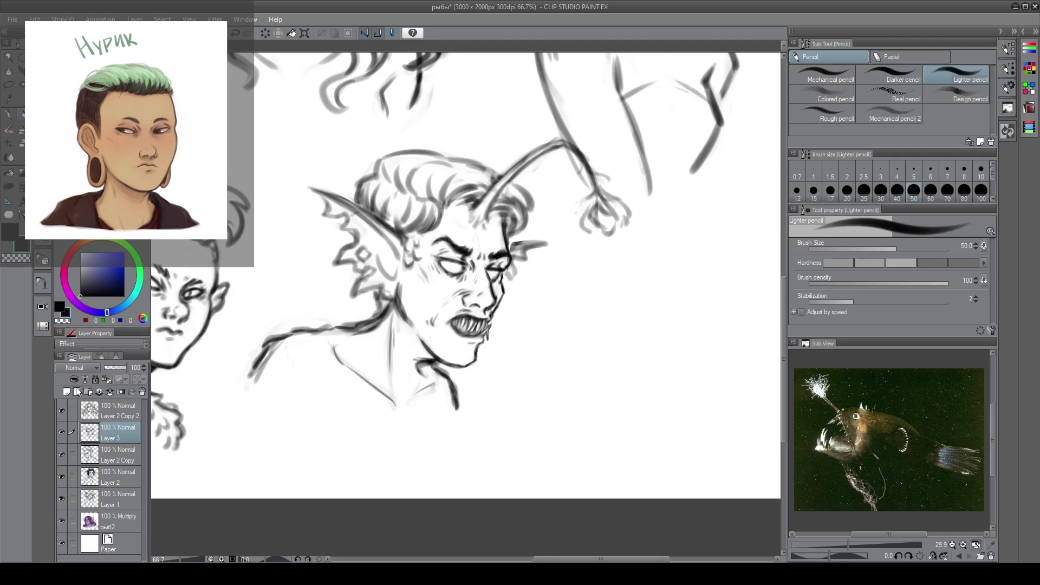
Add a new layer above Layer 3 at 40% opacity, return to Layer 3 and save the drawing
click(77, 391)
click(113, 366)
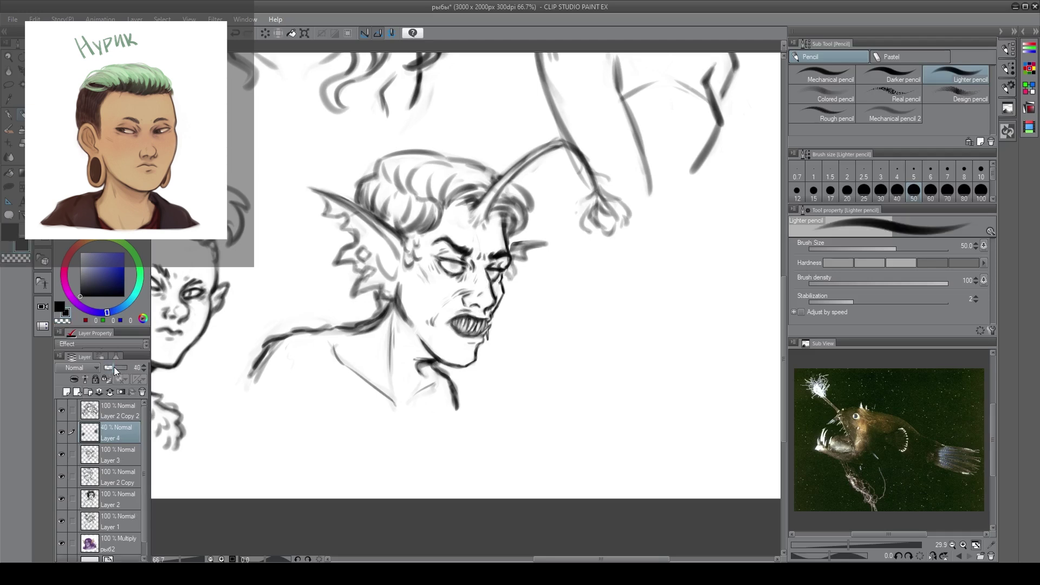
click(117, 455)
key(ctrl+s)
Reduce the pencil to size 30 and redefine the mouth outline, teeth and lower lip
scroll(479, 314, up, 1)
mouse_move(442, 322)
mouse_down()
mouse_move(406, 312)
mouse_move(476, 304)
mouse_up()
key(bracketleft)
key(bracketleft)
key(c)
key(c)
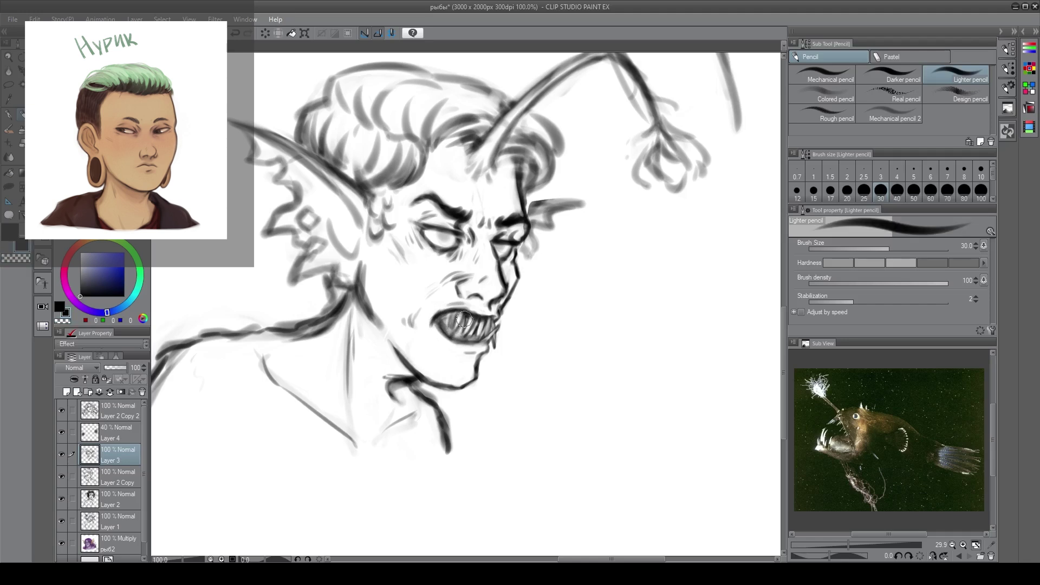
key(c)
drag(488, 325, 480, 340)
key(c)
key(c)
Reduce the pencil to size 17 and redraw the long teeth and the gaps between them
key(bracketleft)
key(bracketleft)
key(bracketleft)
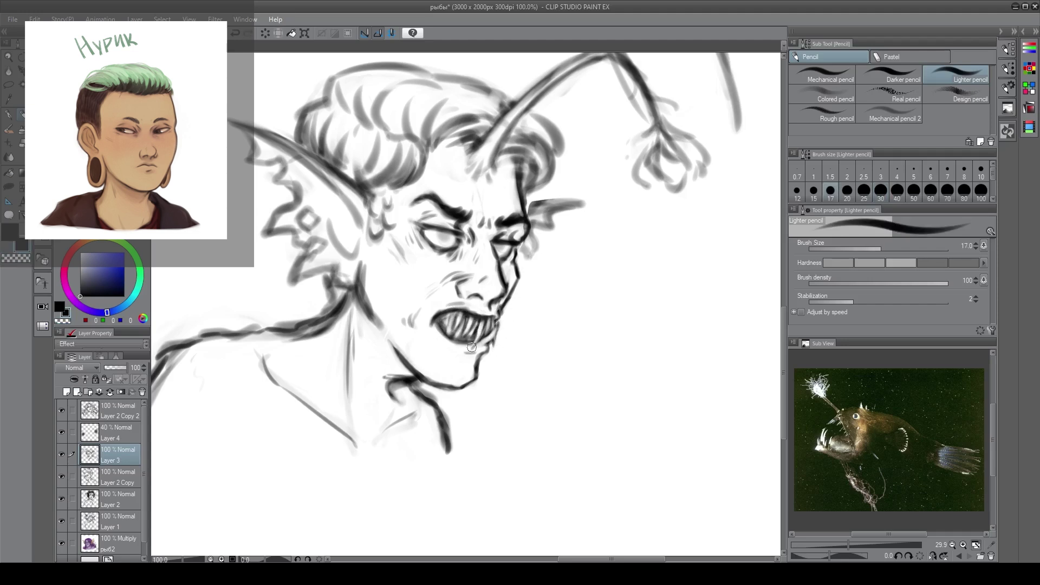
key(c)
key(c)
key(c)
mouse_move(493, 315)
mouse_down()
mouse_move(486, 339)
mouse_move(459, 346)
mouse_up()
key(x)
key(c)
drag(460, 345, 470, 326)
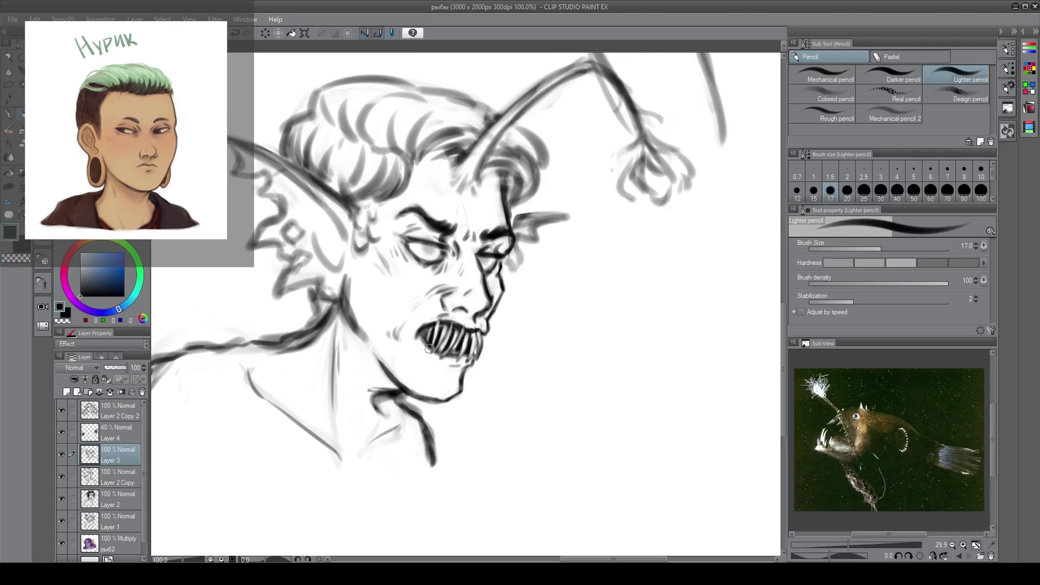
Undo the last tooth stroke and fill the inside of the mouth with black, starting from the near corner
key(ctrl+z)
key(c)
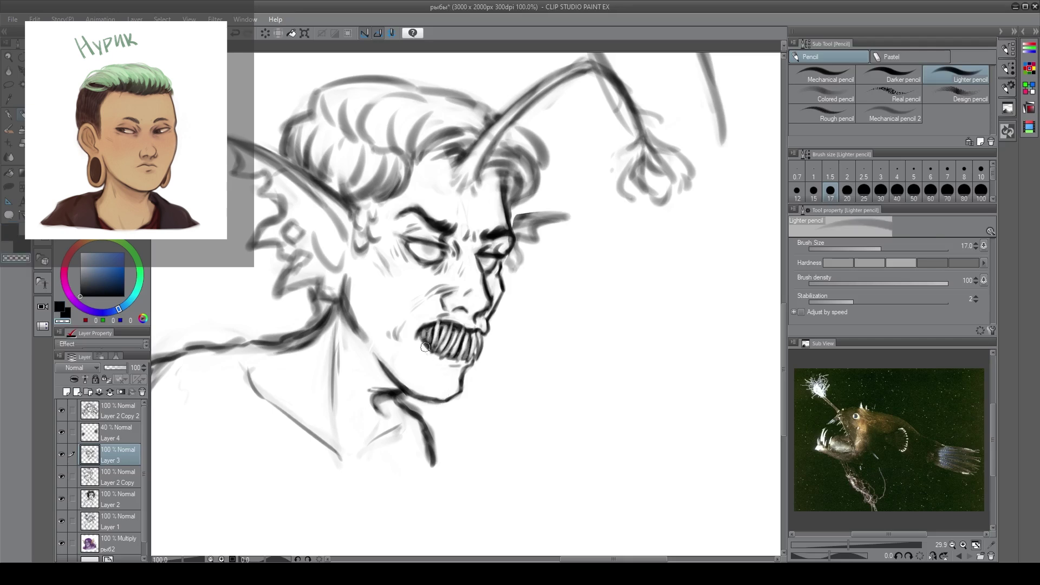
key(c)
drag(420, 339, 436, 356)
key(c)
key(c)
key(c)
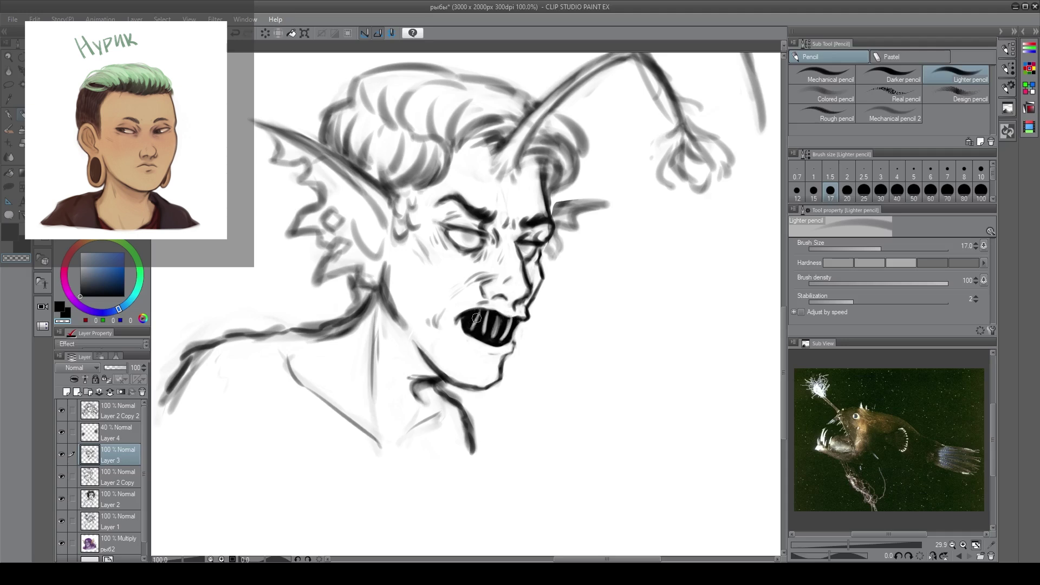
Carve thin, pointed teeth out of the black mouth and sharpen their edges up to the front lip
key(c)
mouse_move(520, 317)
mouse_down()
mouse_move(515, 341)
mouse_move(492, 342)
mouse_up()
key(c)
key(c)
key(c)
key(c)
key(c)
key(c)
key(c)
key(c)
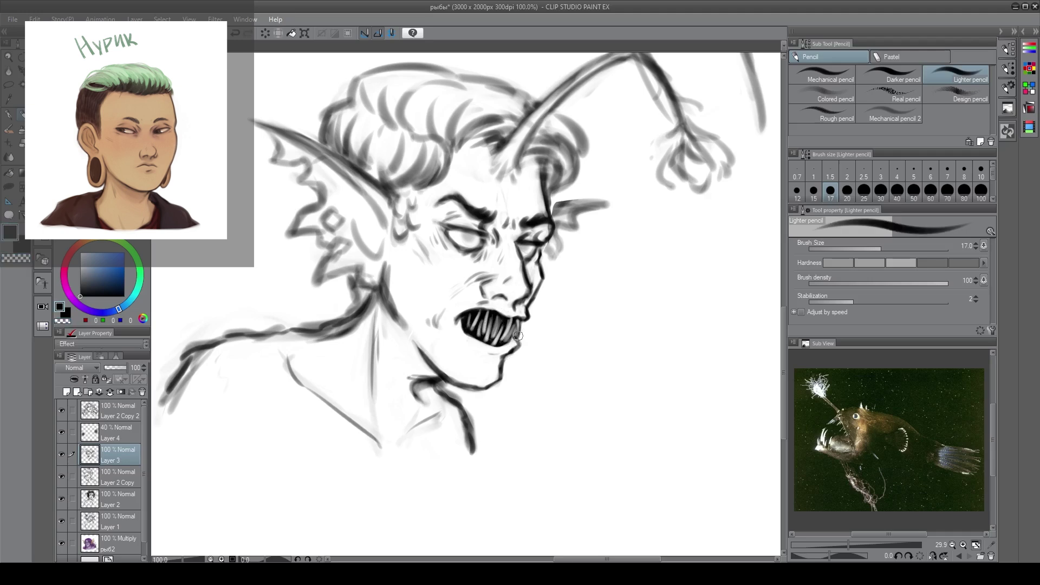
Clean up the lower lip and the tooth edges at the front of the mouth, and save the drawing
key(c)
key(c)
key(c)
key(c)
key(c)
key(c)
mouse_move(498, 334)
mouse_down()
mouse_move(518, 348)
mouse_move(481, 357)
mouse_move(493, 362)
mouse_move(498, 341)
mouse_move(485, 313)
mouse_move(514, 320)
mouse_move(489, 344)
mouse_up()
key(c)
key(c)
key(c)
key(c)
key(c)
key(ctrl+s)
key(c)
Touch up the lines around the near eye and tidy the lure's stalk up to its bend
drag(471, 234, 477, 237)
key(c)
key(c)
mouse_move(521, 196)
mouse_down()
mouse_move(499, 180)
mouse_move(539, 87)
mouse_up()
mouse_move(542, 84)
mouse_down()
mouse_move(485, 138)
mouse_move(542, 89)
mouse_up()
key(c)
mouse_move(480, 130)
mouse_down()
mouse_move(561, 95)
mouse_move(599, 149)
mouse_up()
drag(570, 98, 547, 96)
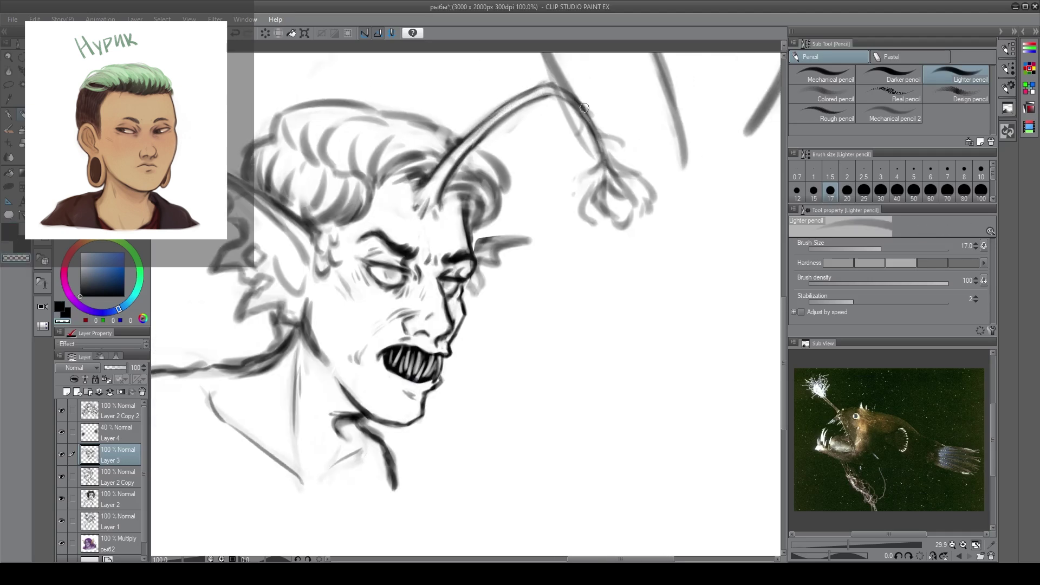
Clear the rough lure tip and redraw it as an oval bulb surrounded by curling tendrils
key(c)
drag(602, 164, 592, 227)
drag(632, 166, 649, 205)
mouse_move(601, 175)
mouse_down()
mouse_move(586, 230)
mouse_move(621, 165)
mouse_move(619, 216)
mouse_move(561, 226)
mouse_up()
Colour the lure's bulb peach with the Mechanical pencil on a new layer set to Multiply at 95% opacity
key(ctrl+shift+n)
key(c)
click(825, 75)
click(981, 191)
click(80, 368)
click(135, 340)
click(80, 244)
Add another Multiply layer and paint a wide, soft peach glow around the lure's bulb
click(66, 392)
scroll(87, 367, down, 14)
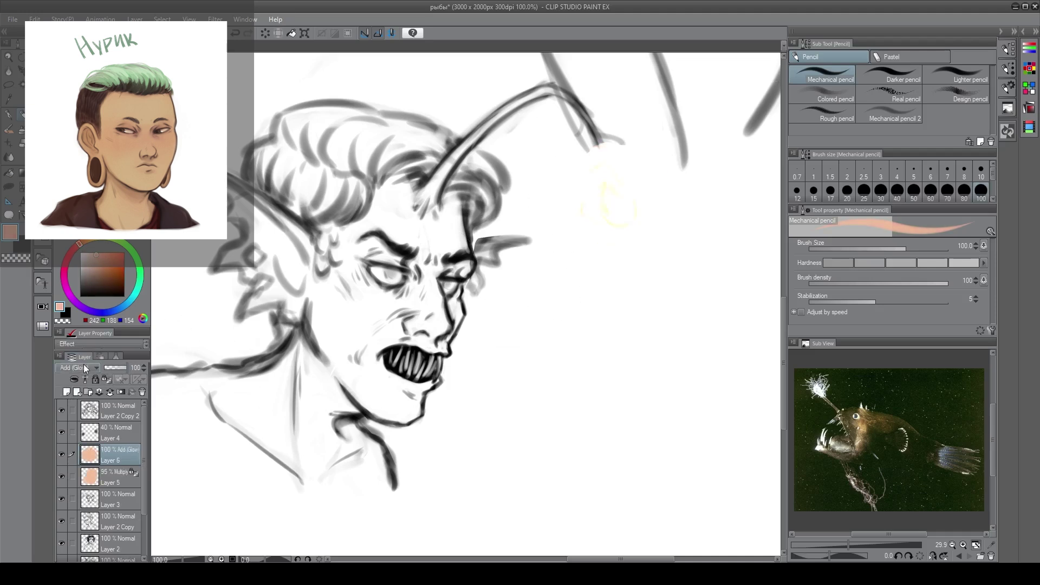
click(80, 87)
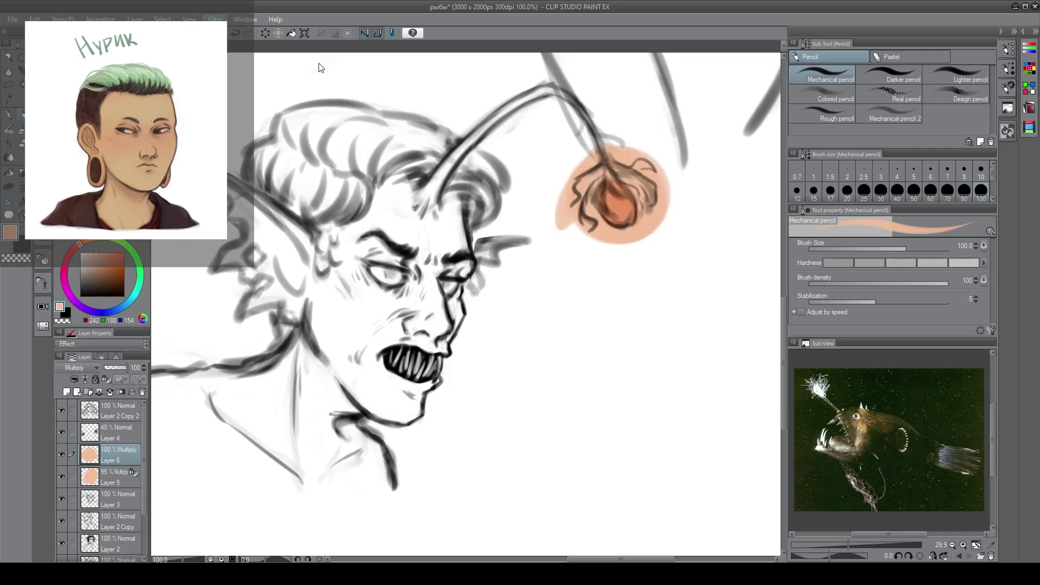
drag(538, 217, 616, 274)
click(824, 94)
click(956, 75)
click(617, 195)
key([)
key([)
key([)
key([)
key([)
key(])
key(])
key(ctrl+z)
key(ctrl+y)
key(])
mouse_move(609, 234)
mouse_down()
mouse_move(612, 183)
mouse_move(616, 207)
mouse_up()
Paint peach light along the stalk, front face profile and neck edge on a new layer with the Lighter pencil at size 17
key([)
key([)
key([)
key([)
key([)
key([)
key([)
key([)
key([)
key([)
key([)
key([)
key([)
key([)
key([)
key([)
key([)
key(ctrl+shift+n)
drag(434, 198, 473, 142)
drag(459, 210, 471, 265)
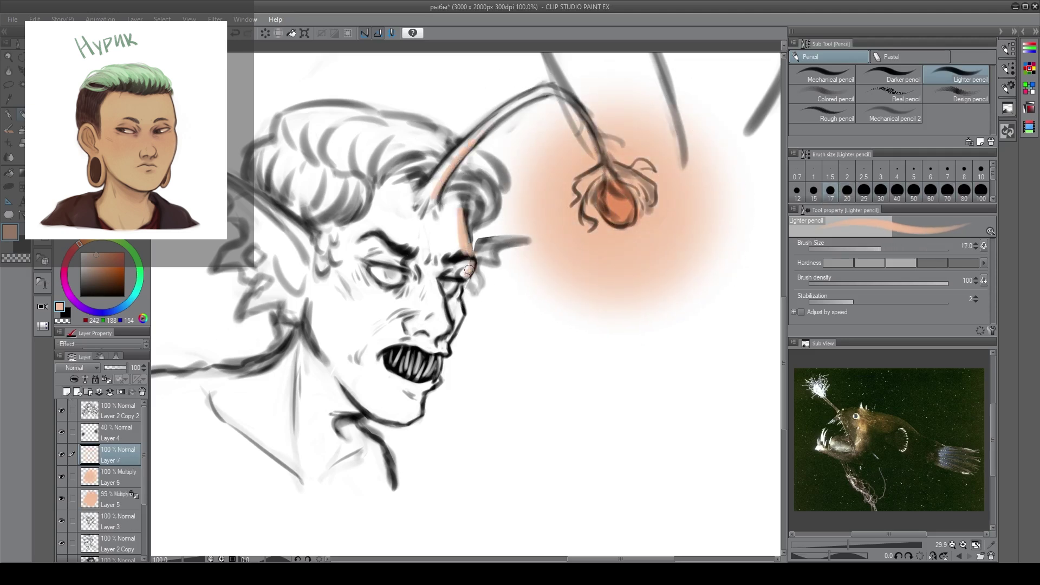
drag(447, 352, 463, 282)
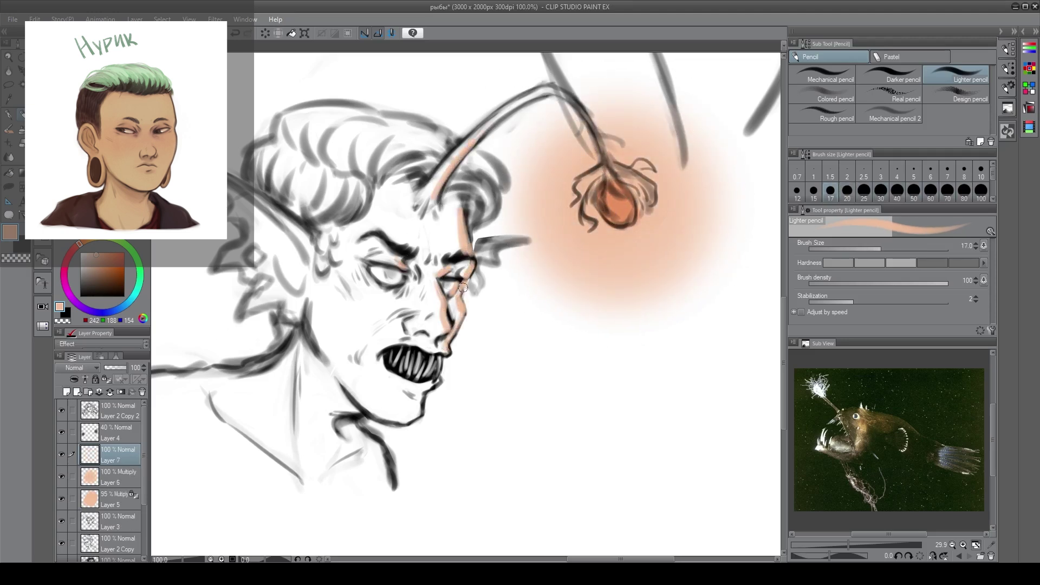
drag(388, 457, 389, 496)
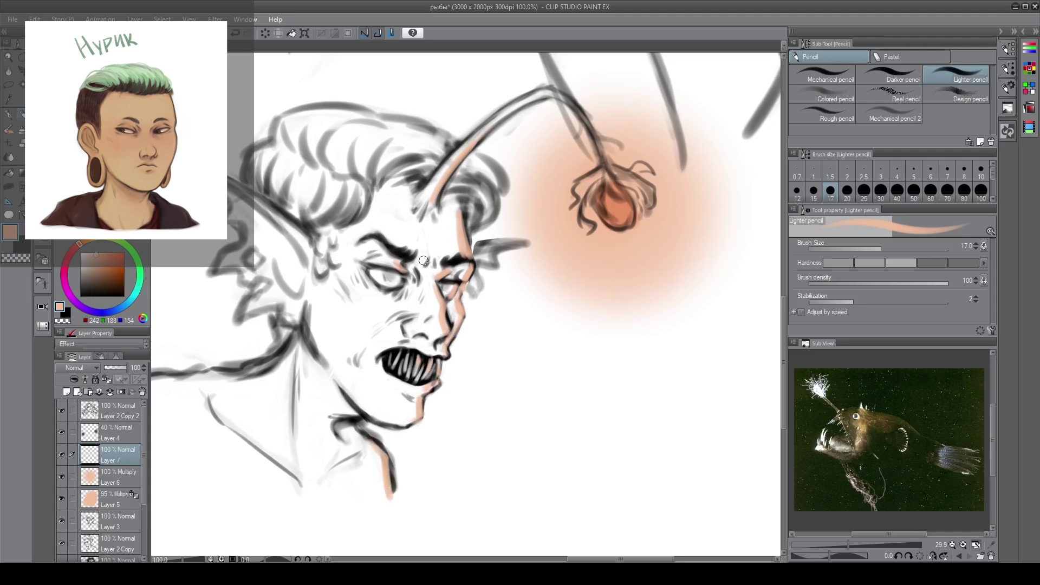
Extend the peach light over the front hair strands, the far ear fin and the upper lure stalk
drag(388, 168, 441, 154)
drag(477, 245, 521, 240)
drag(460, 192, 547, 94)
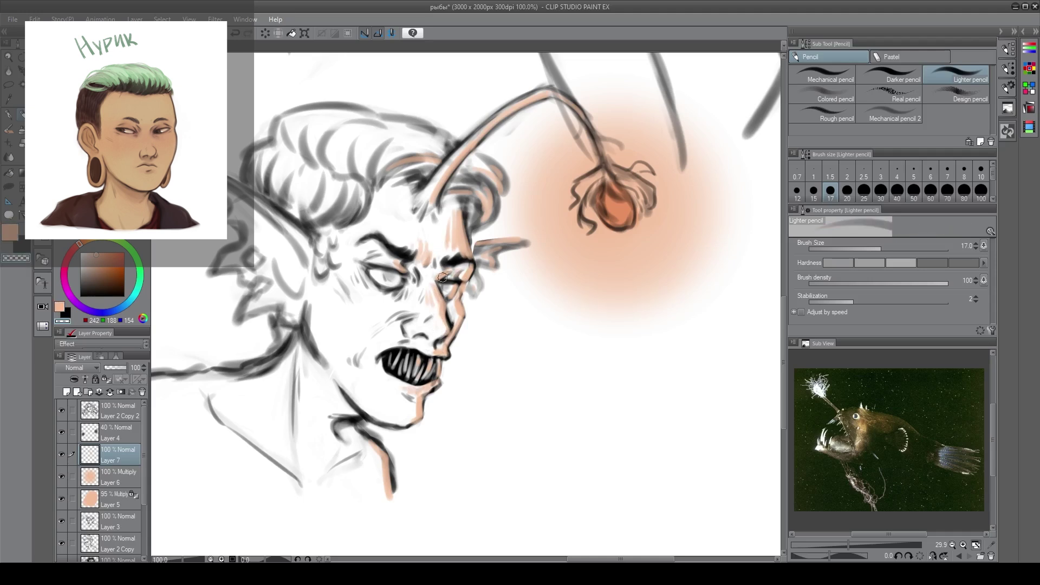
Try other blend modes on the peach light layer, keep it at Normal, and place it beneath the line-art layer
click(92, 367)
scroll(81, 368, up, 13)
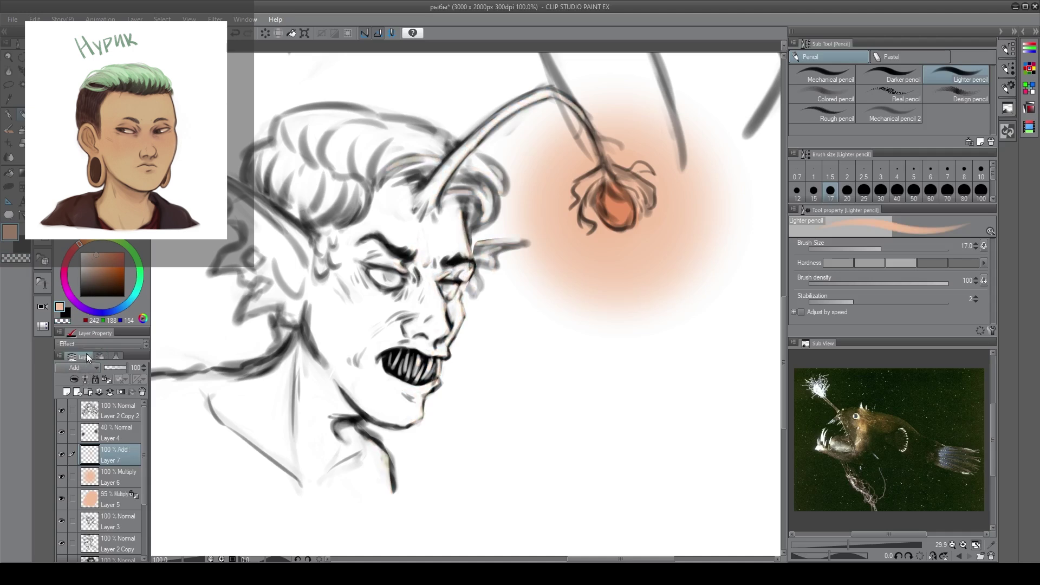
drag(115, 548, 108, 514)
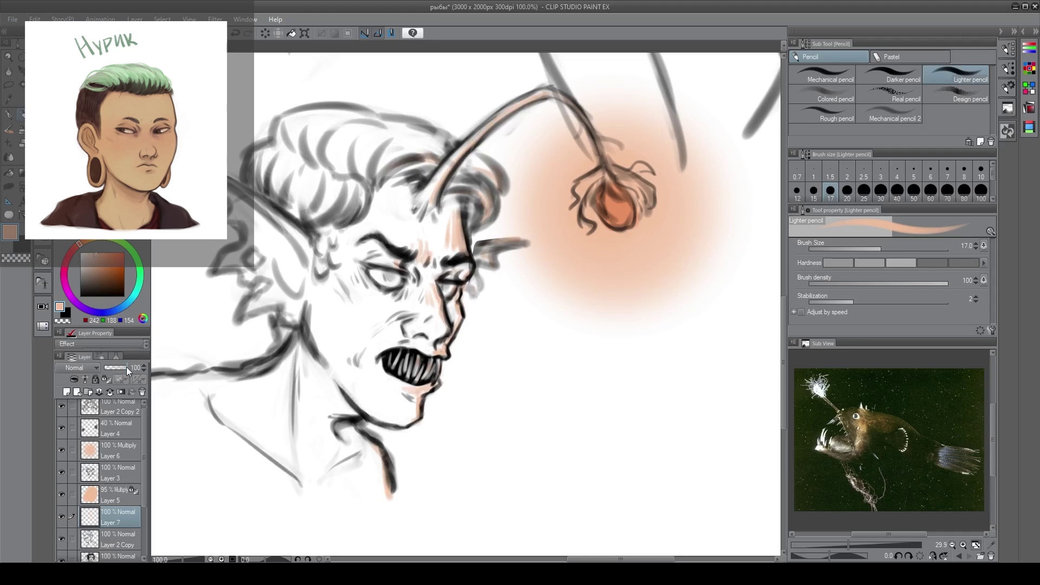
Enlarge the soft glow on Layer 6 and lower its opacity to 72%
click(111, 451)
key(ctrl+t)
drag(618, 422, 618, 397)
key(Return)
click(120, 367)
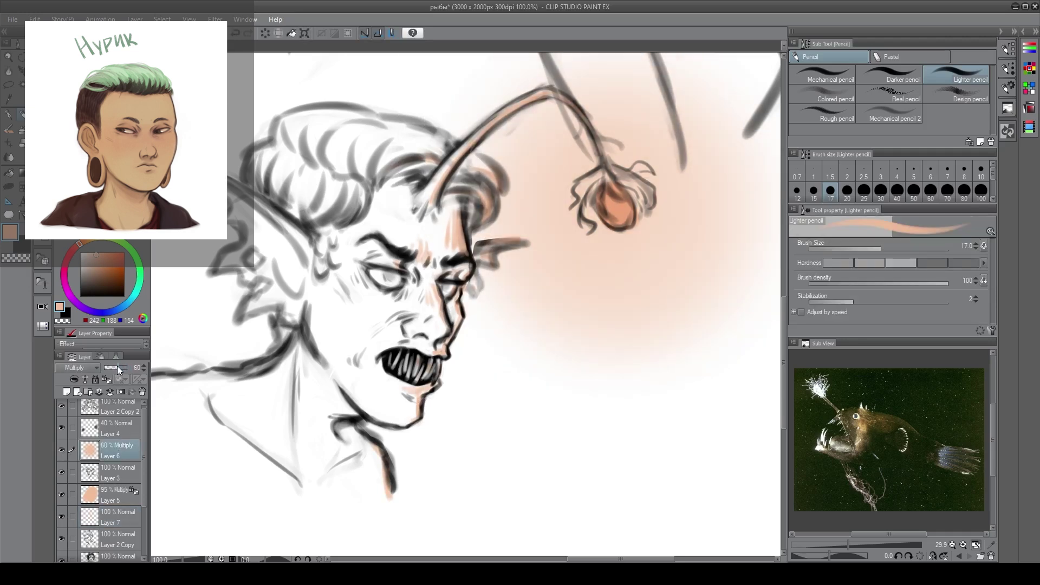
Move the bulb colour on Layer 5 above the glow layer and set its blend mode to Add
drag(114, 493, 113, 441)
click(76, 367)
click(76, 377)
click(76, 368)
click(76, 474)
Darken the hair strands and outline on Layer 3 with the Lighter pencil in black at size 25
drag(471, 364, 501, 372)
ctrl+click(432, 299)
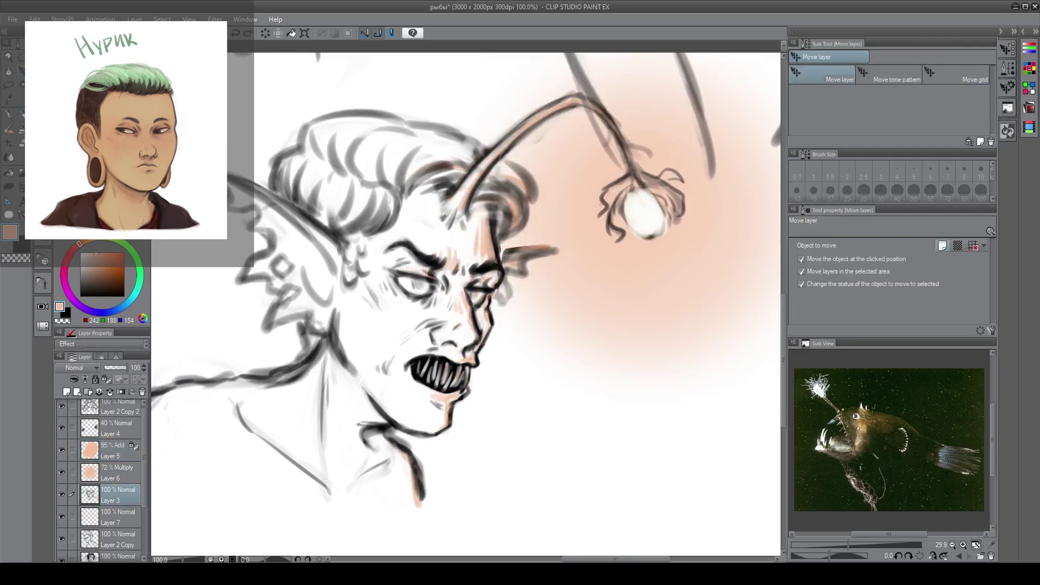
key(p)
key(x)
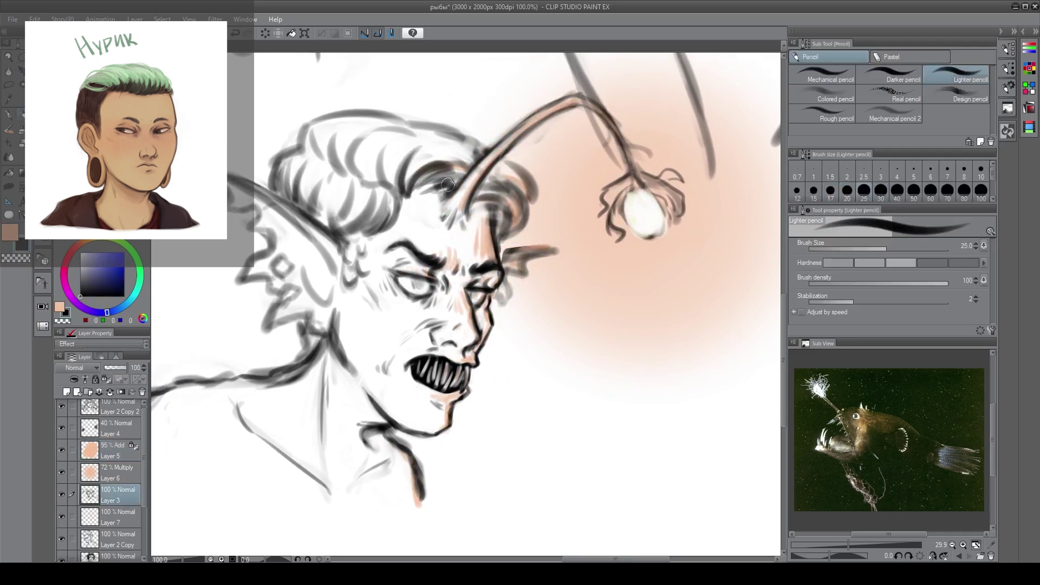
drag(399, 197, 366, 233)
drag(368, 189, 334, 220)
drag(320, 186, 328, 227)
drag(287, 164, 278, 196)
key(c)
drag(280, 146, 267, 187)
key(c)
mouse_move(277, 163)
mouse_down()
mouse_move(272, 190)
mouse_move(331, 125)
mouse_move(423, 127)
mouse_move(474, 144)
mouse_move(531, 208)
mouse_up()
drag(533, 172, 509, 239)
mouse_move(500, 182)
mouse_down()
mouse_move(514, 223)
mouse_move(513, 197)
mouse_up()
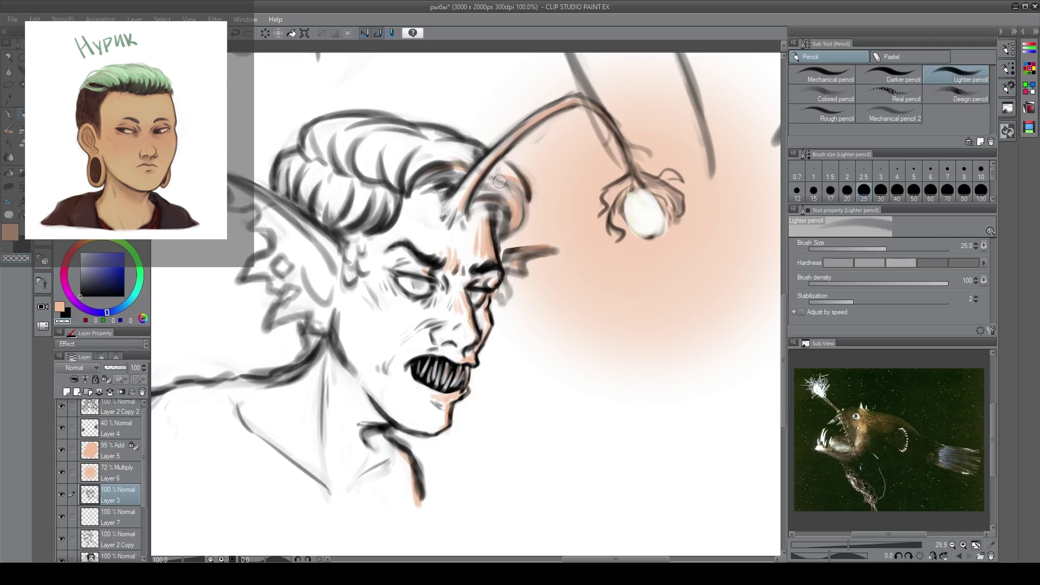
Redefine the front hair locks around the base of the lure and the bend of its stalk
drag(454, 177, 426, 188)
drag(472, 150, 467, 164)
drag(557, 88, 582, 90)
mouse_move(495, 222)
mouse_down()
mouse_move(508, 248)
mouse_move(508, 234)
mouse_up()
key(c)
drag(505, 195, 522, 233)
mouse_move(498, 208)
mouse_down()
mouse_move(498, 221)
mouse_move(476, 190)
mouse_move(468, 215)
mouse_move(460, 187)
mouse_move(441, 179)
mouse_move(484, 157)
mouse_up()
mouse_move(509, 165)
mouse_down()
mouse_move(520, 204)
mouse_move(502, 212)
mouse_up()
Draw extra curls on the crown and back of the hair and strengthen the near ear's lines
drag(302, 96, 265, 129)
mouse_move(287, 96)
mouse_down()
mouse_move(260, 128)
mouse_move(309, 176)
mouse_up()
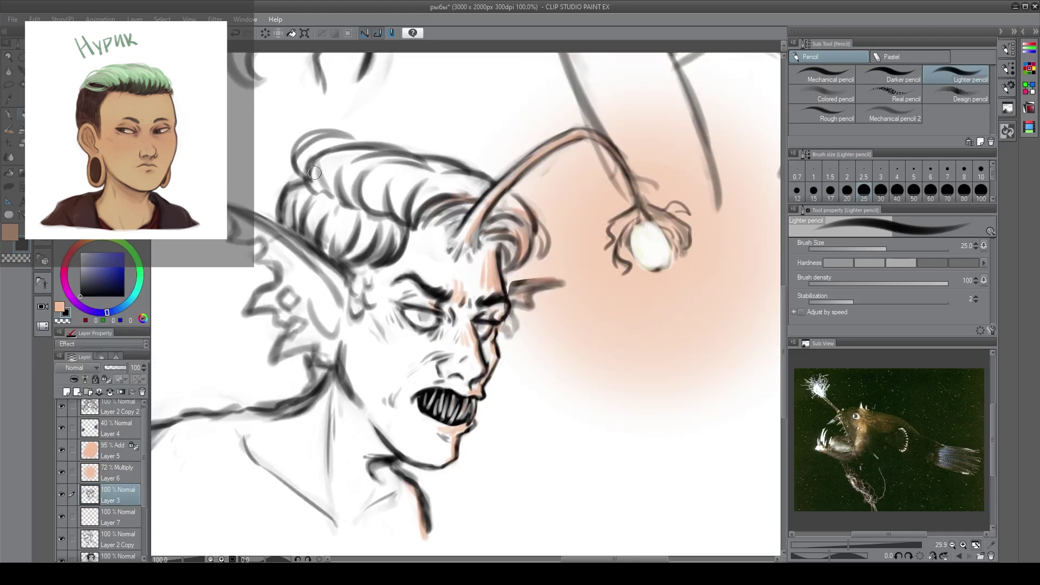
drag(432, 156, 474, 143)
mouse_move(469, 192)
mouse_down()
mouse_move(466, 119)
mouse_move(506, 114)
mouse_up()
drag(357, 272, 316, 284)
mouse_move(316, 282)
mouse_down()
mouse_move(343, 247)
mouse_move(321, 249)
mouse_move(295, 218)
mouse_move(376, 239)
mouse_up()
drag(337, 174, 379, 234)
mouse_move(313, 192)
mouse_down()
mouse_move(366, 216)
mouse_move(310, 241)
mouse_move(320, 259)
mouse_up()
Darken the far ear fin and touch up the cheek lines beside the nose
key(c)
key(c)
key(c)
key(c)
mouse_move(594, 263)
mouse_down()
mouse_move(554, 265)
mouse_move(603, 256)
mouse_up()
key(c)
drag(604, 259, 548, 301)
mouse_move(435, 321)
mouse_down()
mouse_move(442, 252)
mouse_move(498, 264)
mouse_move(479, 265)
mouse_up()
key(c)
key(c)
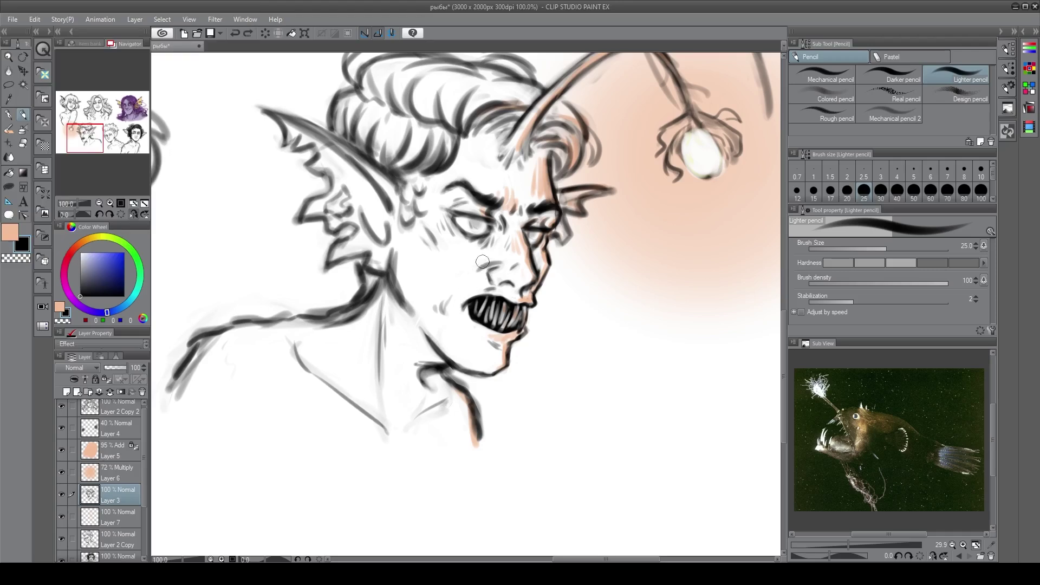
Refine the upper lip's edge at the mouth corner and the far eye's lower line, and save the drawing
key(x)
key(x)
key(c)
mouse_move(476, 299)
mouse_down()
mouse_move(460, 329)
mouse_move(469, 303)
mouse_move(496, 296)
mouse_up()
key(c)
key(c)
key(c)
key(c)
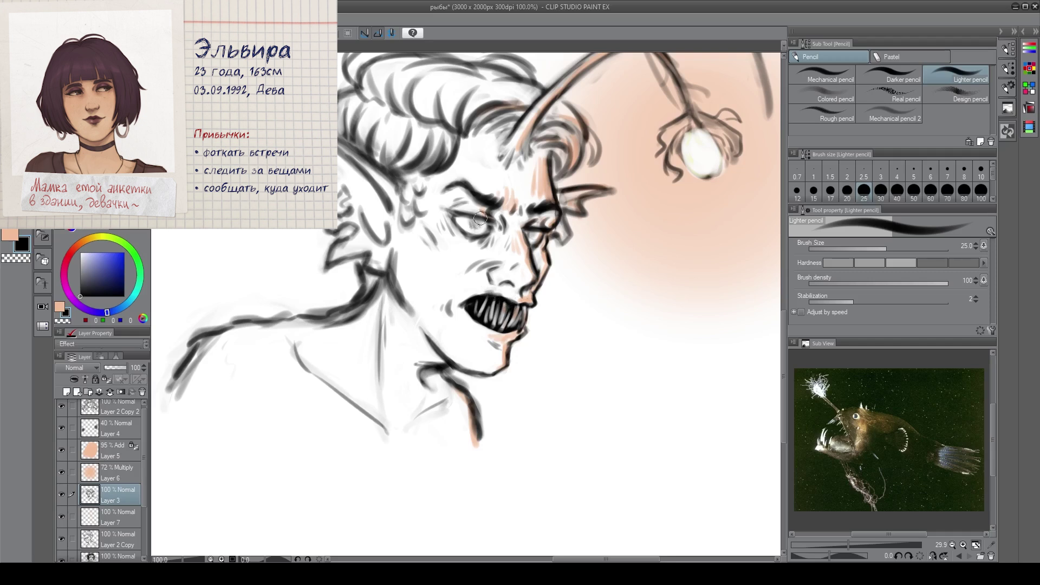
drag(539, 241, 550, 240)
key(ctrl+s)
Delete the 40% opacity sketch layer, Layer 4
click(117, 517)
drag(122, 367, 126, 367)
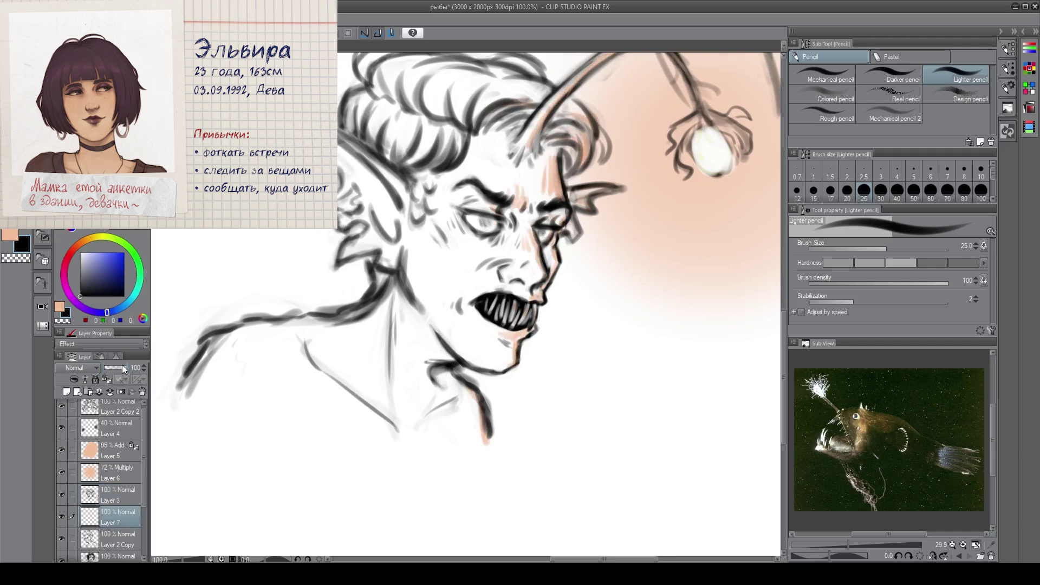
click(114, 429)
click(61, 429)
click(142, 392)
drag(241, 511, 292, 496)
key(k)
mouse_move(498, 260)
mouse_down()
mouse_move(503, 251)
mouse_move(462, 265)
mouse_move(469, 310)
mouse_up()
key(ctrl+z)
Draw rows of small curved scale marks across the near shoulder and up to the base of the neck
key(p)
key(c)
key(c)
key(c)
mouse_move(446, 258)
mouse_down()
mouse_move(465, 303)
mouse_move(533, 366)
mouse_up()
key(c)
mouse_move(487, 335)
mouse_down()
mouse_move(561, 362)
mouse_move(543, 373)
mouse_up()
key(c)
key(c)
mouse_move(541, 371)
mouse_down()
mouse_move(563, 357)
mouse_move(568, 335)
mouse_up()
key(c)
key(c)
drag(525, 365, 494, 342)
key(c)
key(c)
mouse_move(471, 387)
mouse_down()
mouse_move(476, 342)
mouse_move(473, 361)
mouse_move(501, 360)
mouse_up()
key(c)
key(c)
mouse_move(499, 358)
mouse_down()
mouse_move(479, 359)
mouse_move(481, 381)
mouse_up()
key(c)
mouse_move(437, 284)
mouse_down()
mouse_move(391, 315)
mouse_move(411, 303)
mouse_up()
key(c)
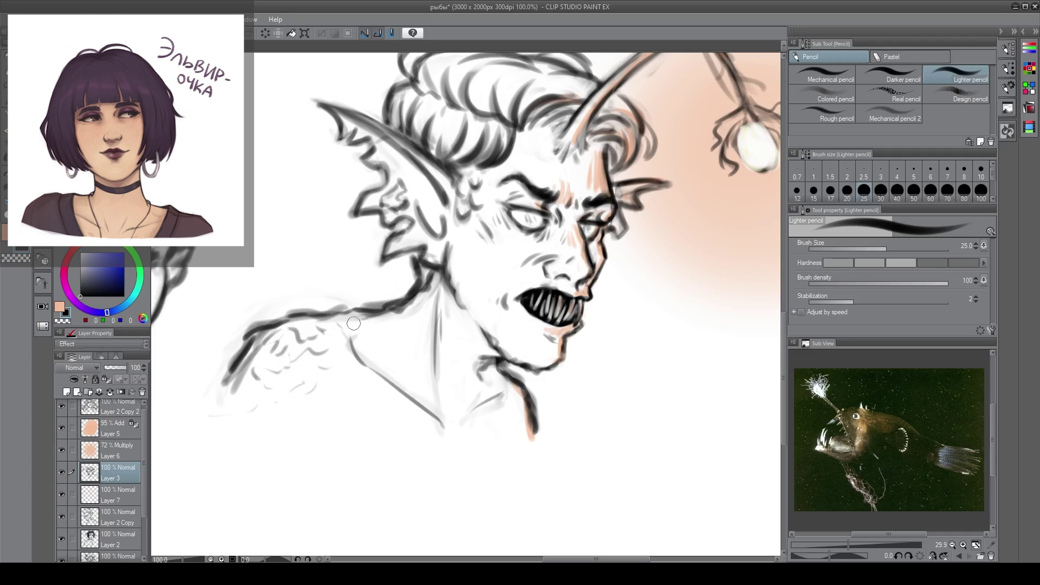
drag(431, 298, 380, 332)
mouse_move(381, 152)
mouse_down()
mouse_move(411, 165)
mouse_move(391, 175)
mouse_move(445, 235)
mouse_up()
key(ctrl+z)
mouse_move(377, 143)
mouse_down()
mouse_move(438, 235)
mouse_move(419, 216)
mouse_move(441, 233)
mouse_up()
key(c)
key(c)
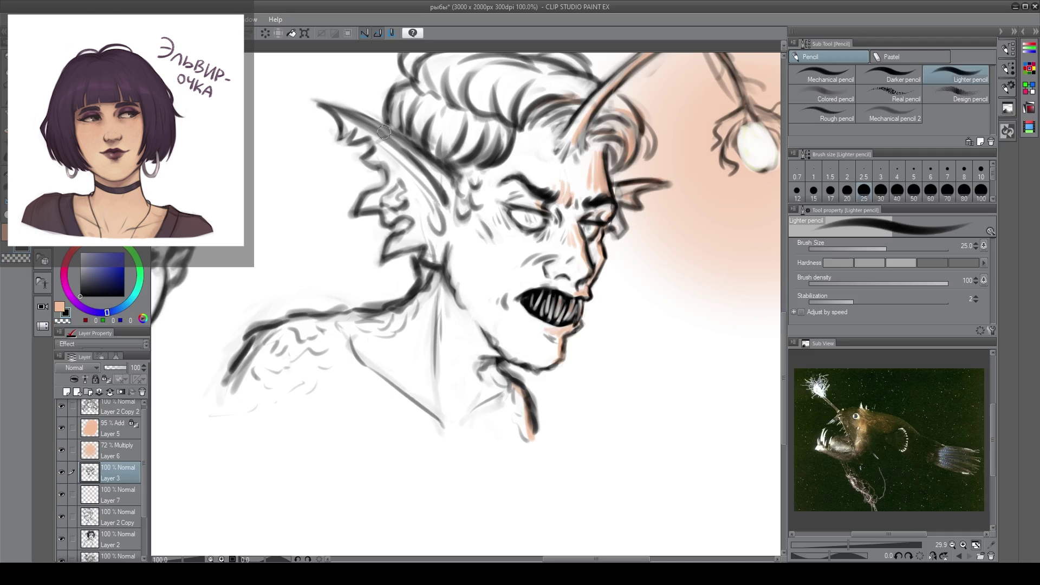
Draw membrane lines inside the near ear fin on a new layer, set it to 70% opacity and merge it down
key(ctrl+shift+n)
drag(384, 133, 441, 260)
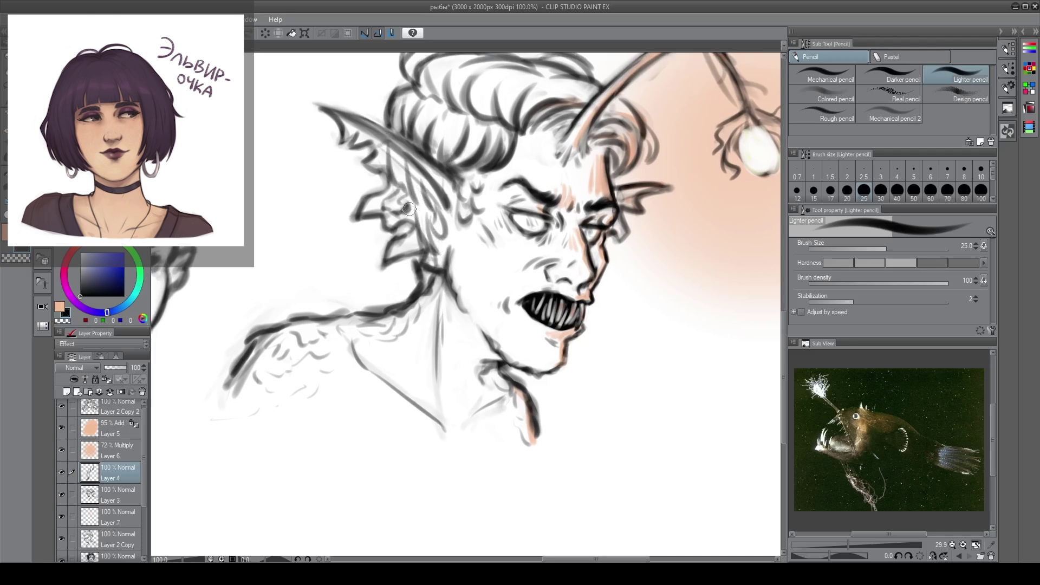
click(117, 368)
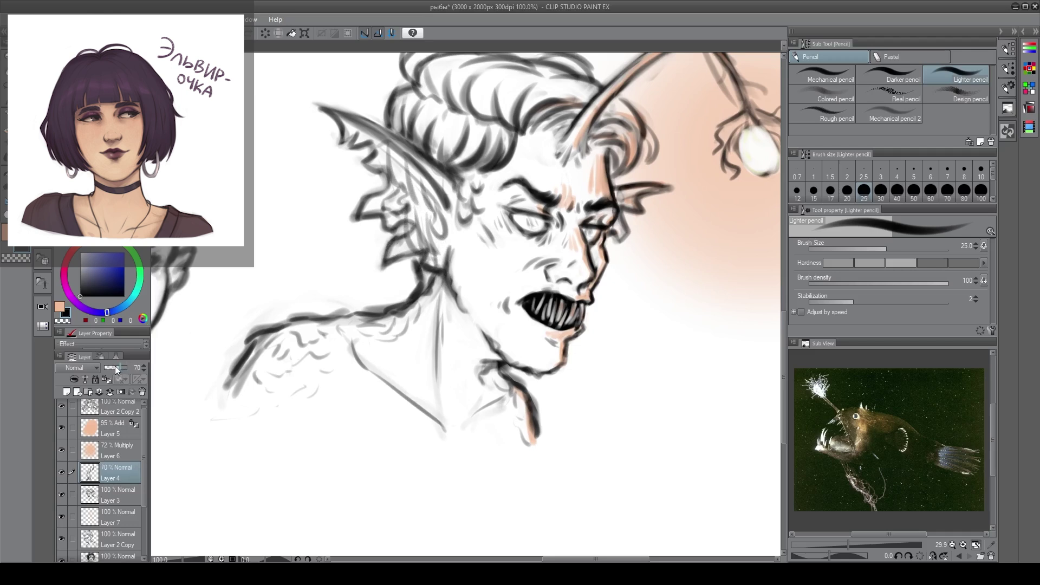
click(111, 391)
drag(525, 247, 449, 279)
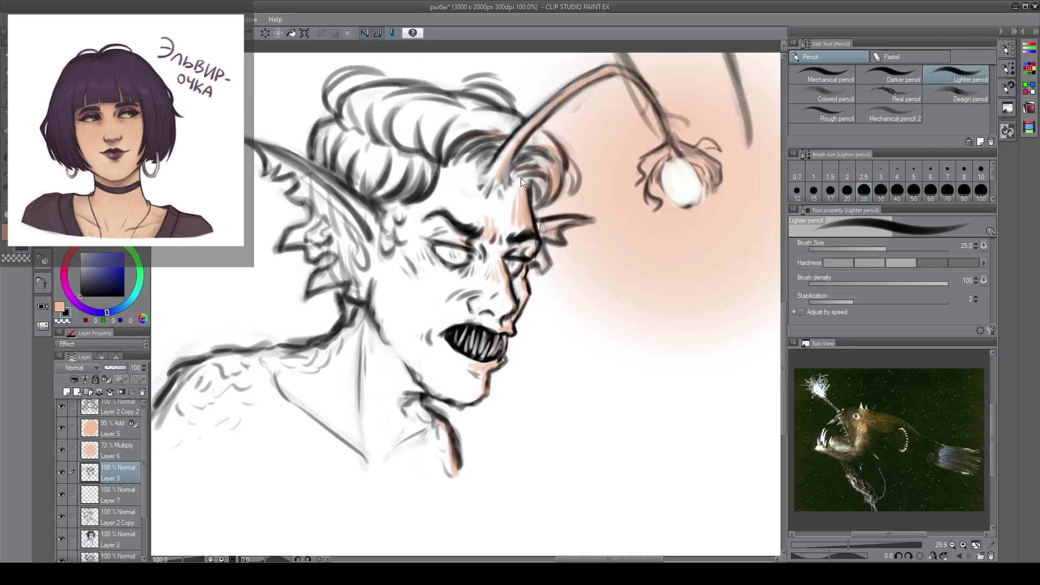
Mirror the canvas view and retouch the lines around the nose and upper lip
key(h)
key(c)
mouse_move(466, 303)
mouse_down()
mouse_move(482, 304)
mouse_move(504, 336)
mouse_up()
key(c)
key(c)
drag(475, 288, 497, 297)
key(c)
mouse_move(488, 289)
mouse_down()
mouse_move(502, 307)
mouse_move(449, 313)
mouse_move(480, 318)
mouse_up()
key(c)
Select the mouth area, adjust its shape with a transform and deselect it
key(m)
key(ctrl+t)
key(Return)
key(ctrl+d)
key(p)
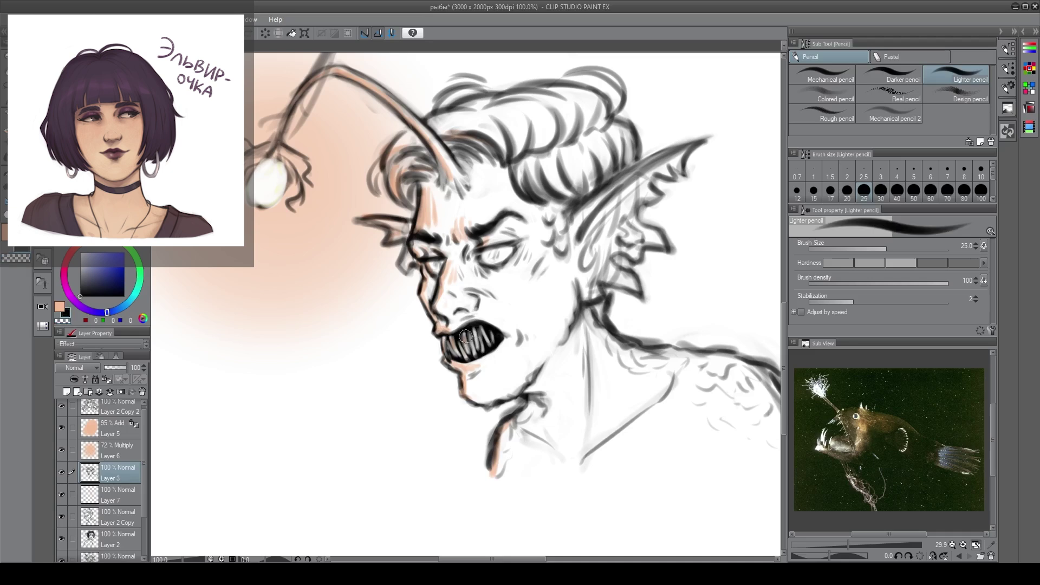
Clean up the teeth and the front edge of the lips, and refine the lower lip above the chin
drag(469, 358, 442, 352)
drag(401, 260, 367, 242)
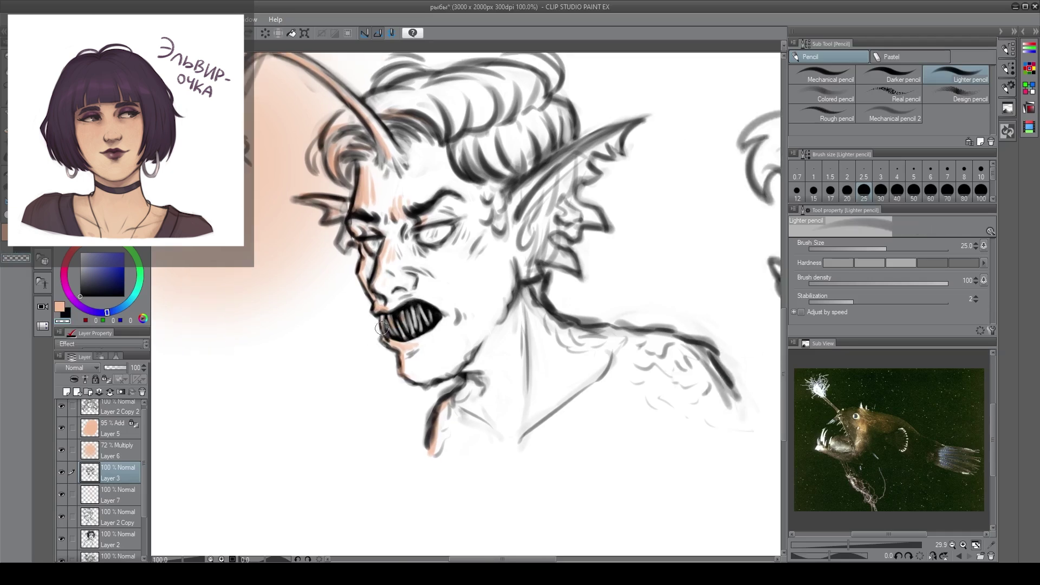
key(c)
key(c)
key(c)
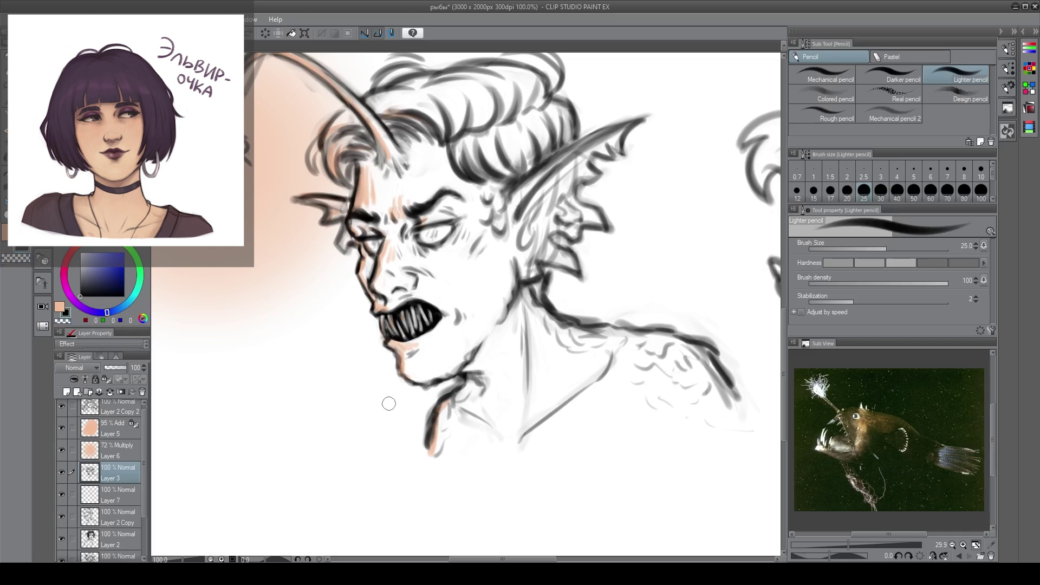
drag(388, 388, 417, 417)
key(c)
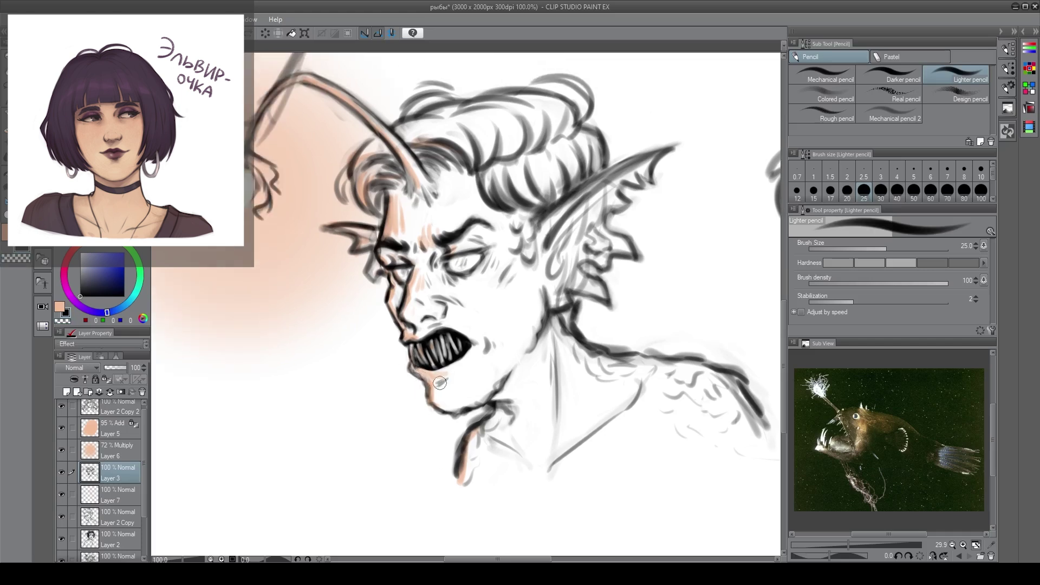
drag(456, 263, 434, 246)
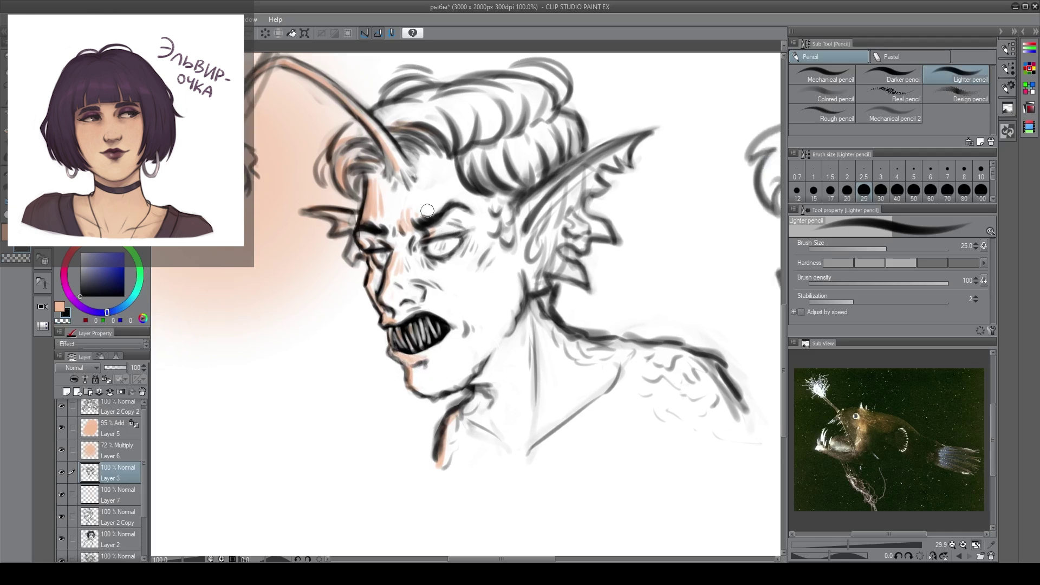
Touch up the brow, jaw and front neck contours, and save the drawing
drag(413, 191, 348, 163)
key(c)
key(c)
key(c)
mouse_move(511, 303)
mouse_down()
mouse_move(547, 327)
mouse_move(512, 288)
mouse_move(588, 304)
mouse_move(524, 301)
mouse_move(586, 310)
mouse_move(607, 357)
mouse_up()
key(c)
key(c)
key(c)
key(c)
key(c)
key(c)
drag(328, 375, 317, 406)
key(c)
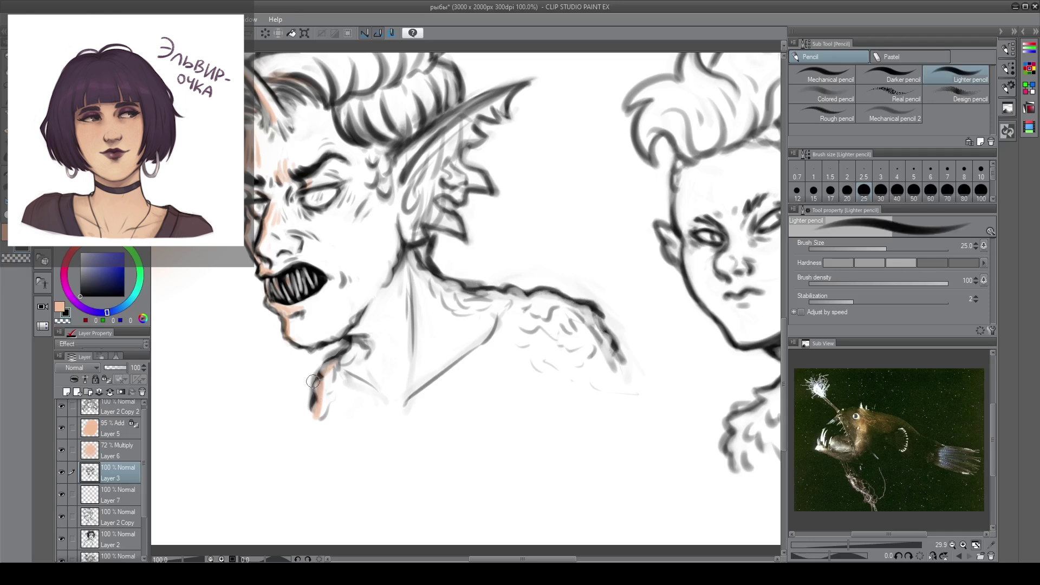
drag(311, 342, 373, 355)
key(c)
key(c)
key(ctrl+s)
Retouch the face profile, the mouth corner and the near eye, and save the drawing
key(c)
drag(293, 152, 280, 190)
key(c)
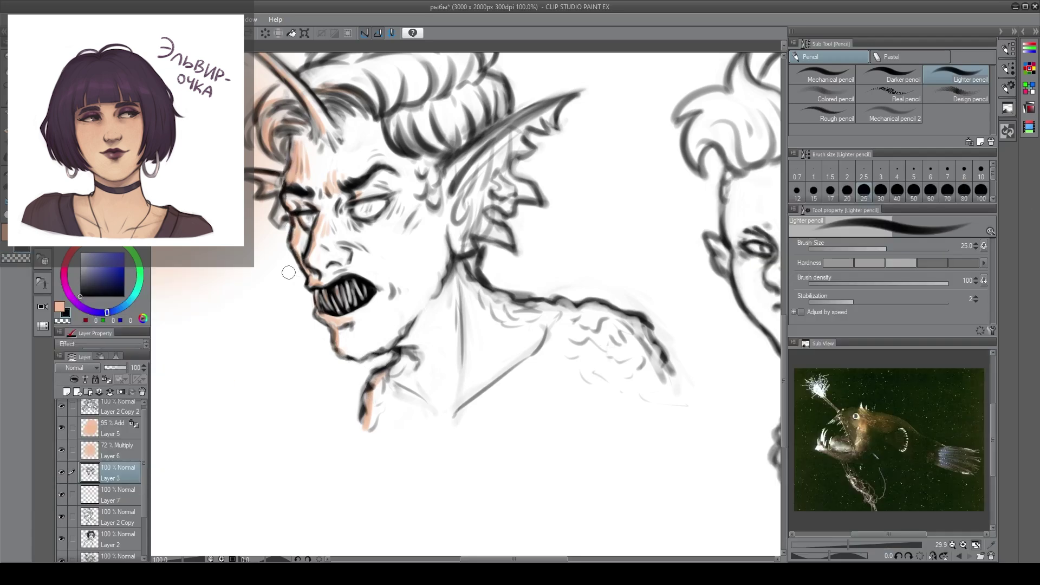
key(c)
drag(371, 303, 327, 318)
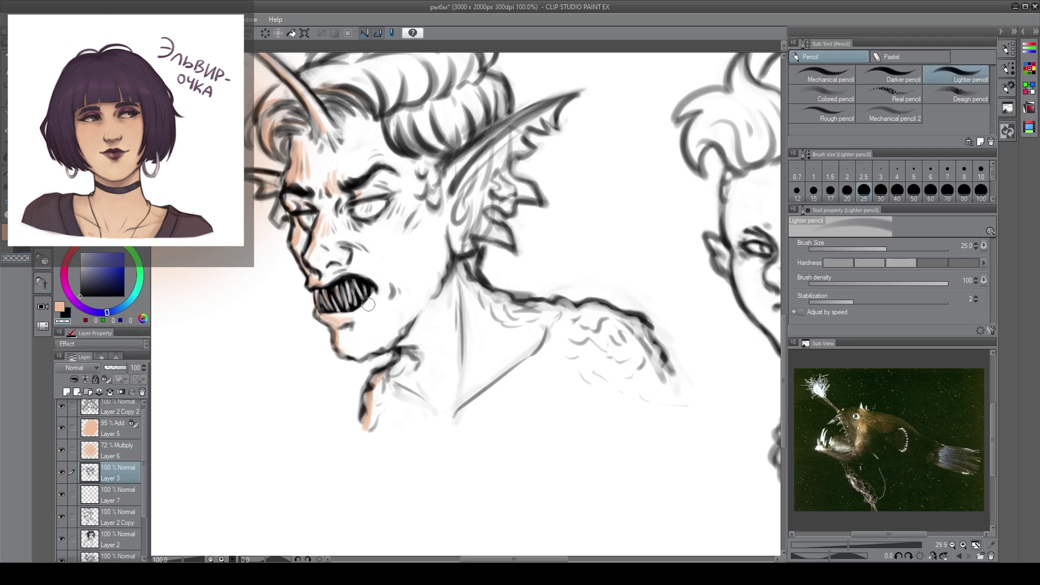
key(ctrl+s)
drag(366, 213, 370, 206)
Set the peach light layer, Layer 5, to Screen blending at 100% opacity
drag(265, 260, 461, 320)
click(120, 428)
click(87, 368)
click(87, 254)
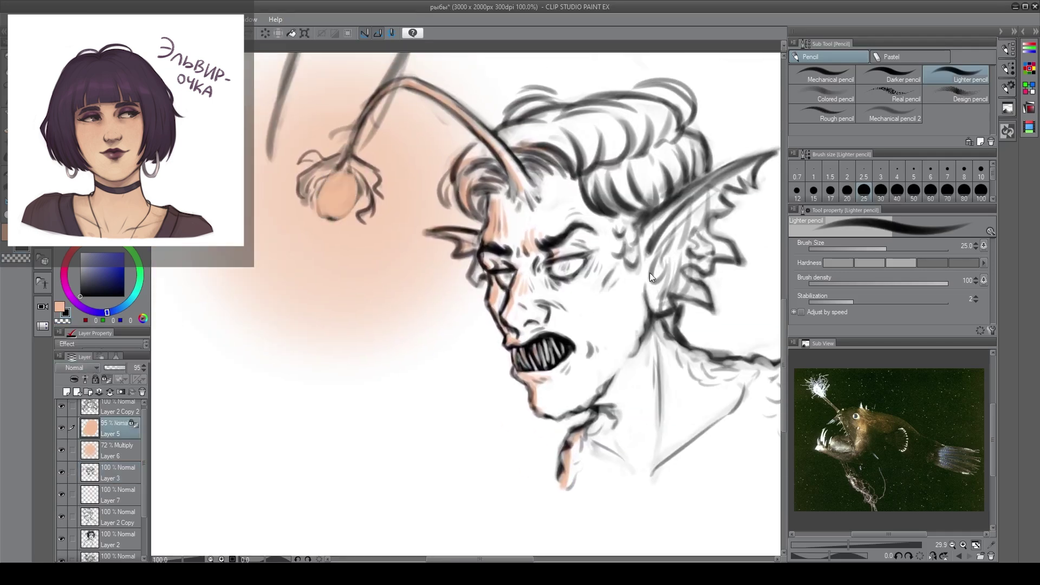
click(87, 402)
click(125, 368)
scroll(291, 283, down, 4)
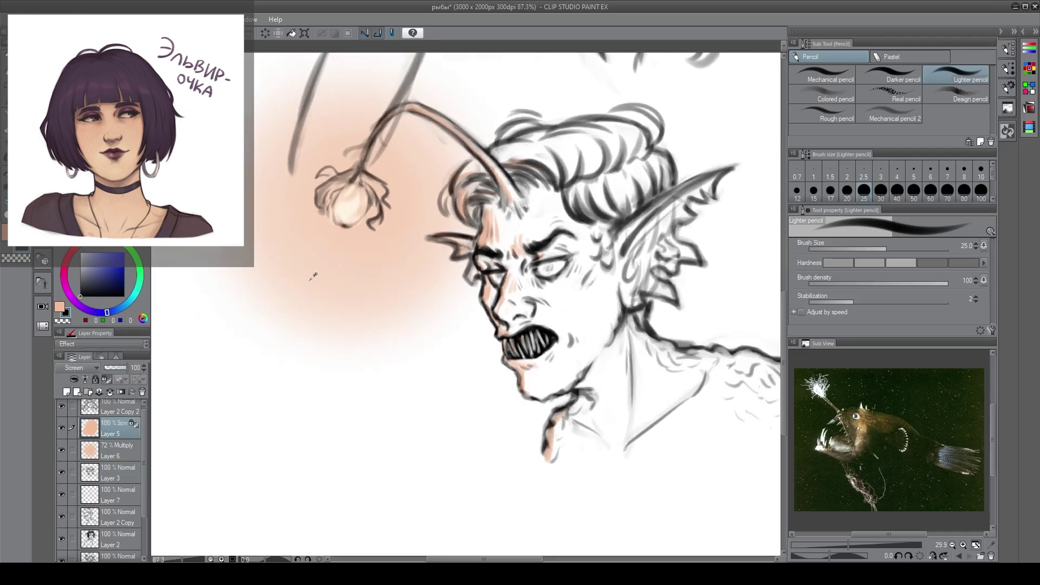
Add a layer directly above the paper and fill it with dark teal (43, 84, 101)
scroll(116, 514, down, 3)
click(117, 551)
click(66, 391)
key(g)
click(60, 307)
click(100, 283)
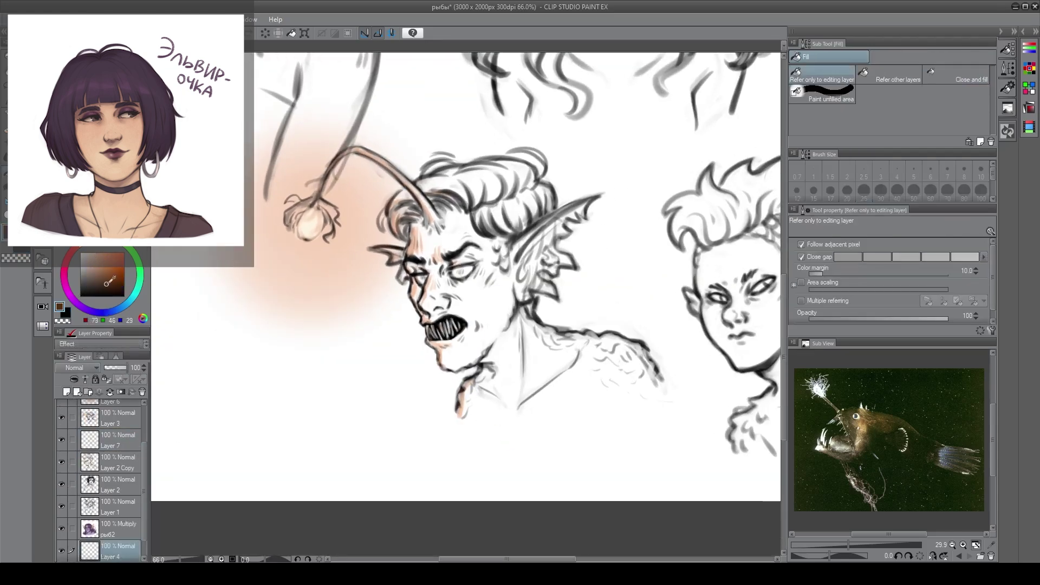
drag(125, 307, 128, 303)
click(209, 311)
drag(209, 310, 220, 331)
click(206, 323)
Set the lure glow layer, Layer 6, to Overlay blending at 100% opacity
scroll(125, 461, up, 3)
click(125, 409)
click(78, 368)
click(84, 449)
drag(108, 370, 130, 369)
Enlarge the glow to 127% width and position it around the lure
key(ctrl+t)
drag(446, 344, 480, 377)
drag(439, 242, 439, 261)
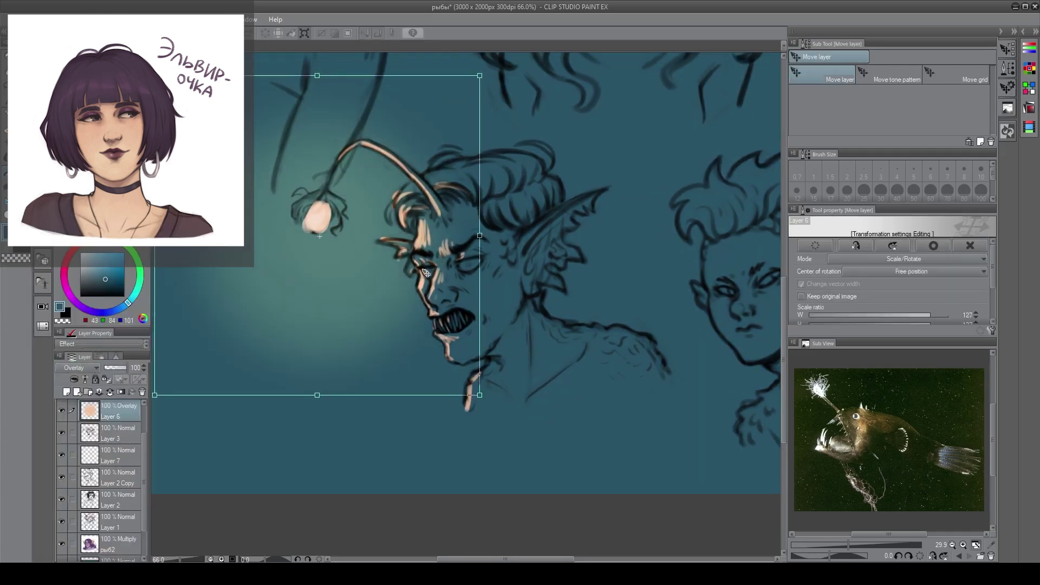
key(Return)
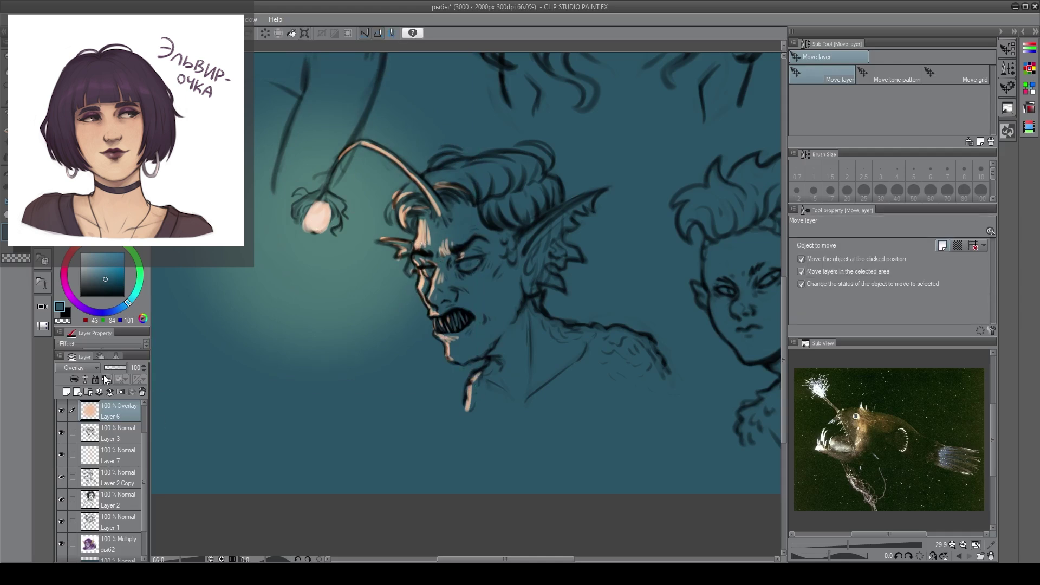
Duplicate the Overlay glow layer to intensify the light around the lure
key(ctrl+c)
key(ctrl+v)
drag(487, 156, 481, 162)
drag(483, 351, 480, 356)
key(ctrl+z)
Retouch the upper lip and nose lines on Layer 3 with the Lighter pencil
key(p)
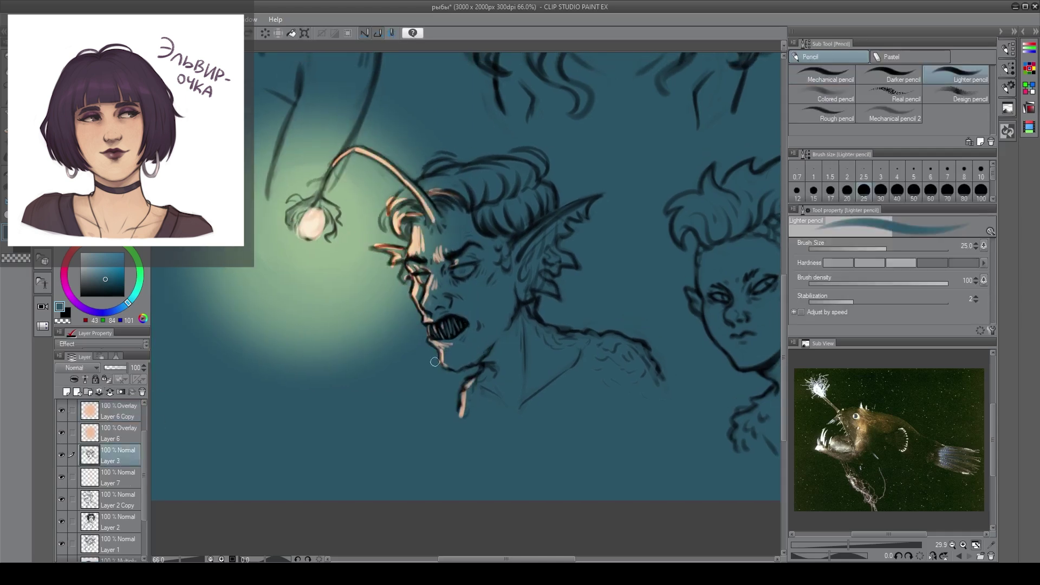
scroll(418, 329, up, 2)
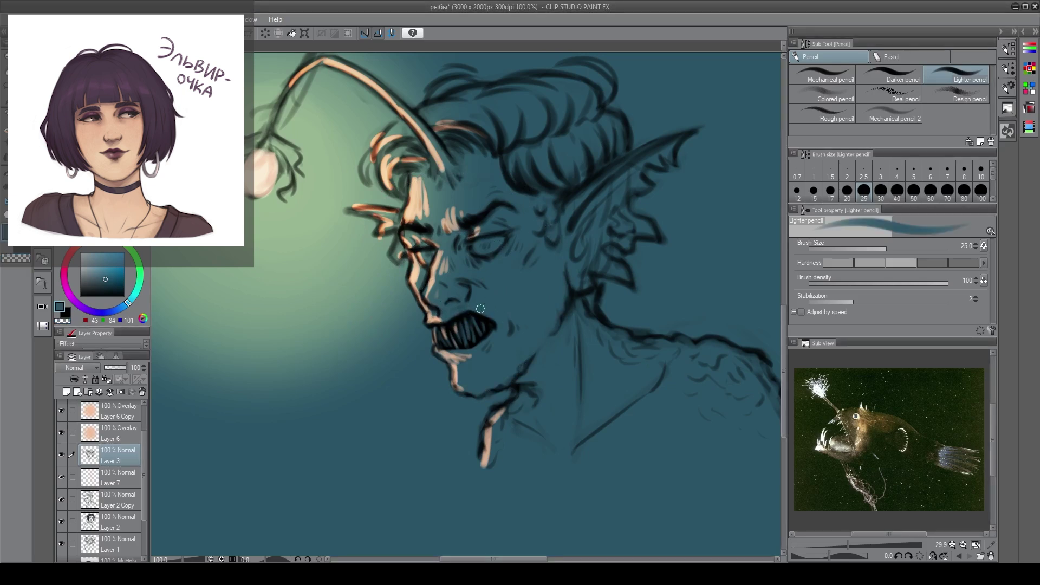
key(x)
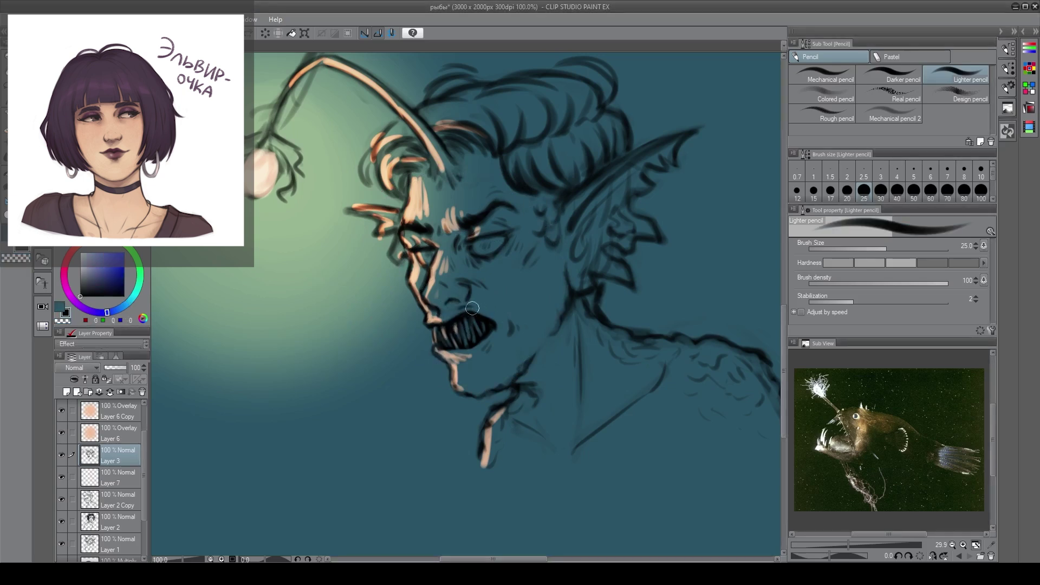
key(x)
key(x)
key(x)
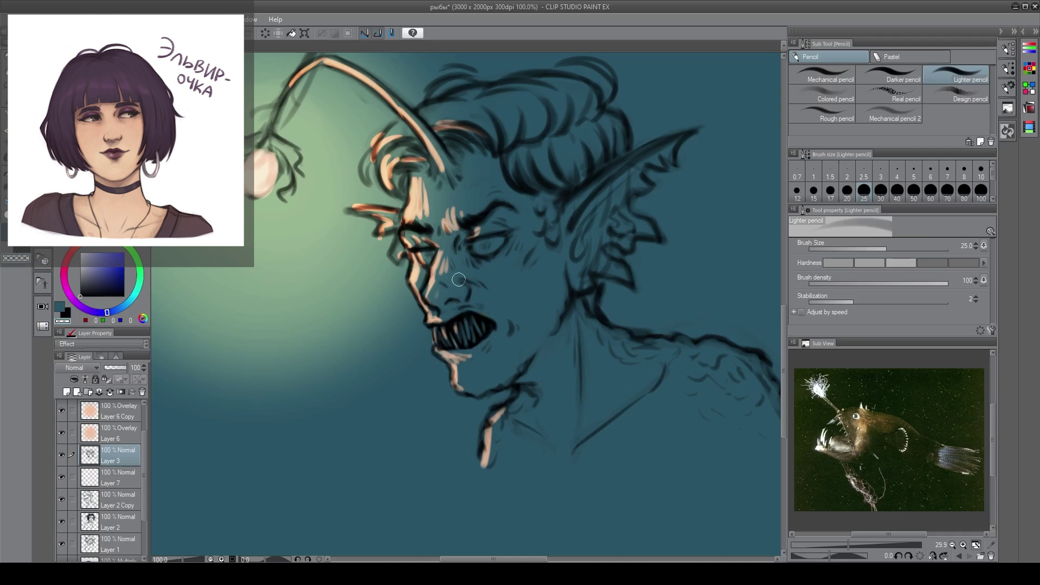
key(x)
key(x)
key(x)
key(x)
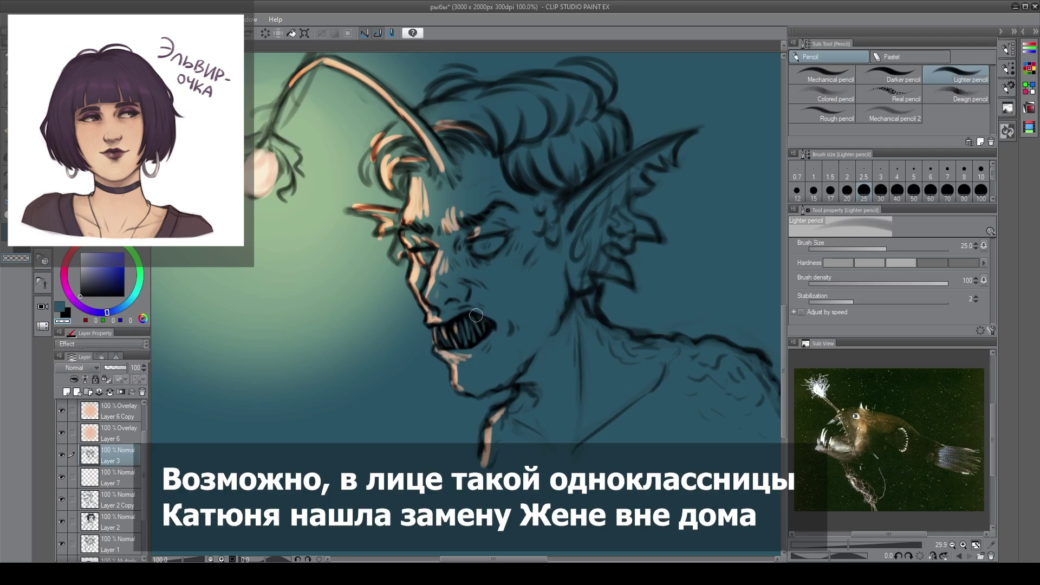
Check the line work with the teal background hidden, and move the sketch overlapping the lure up and away from it
scroll(60, 527, down, 3)
click(61, 528)
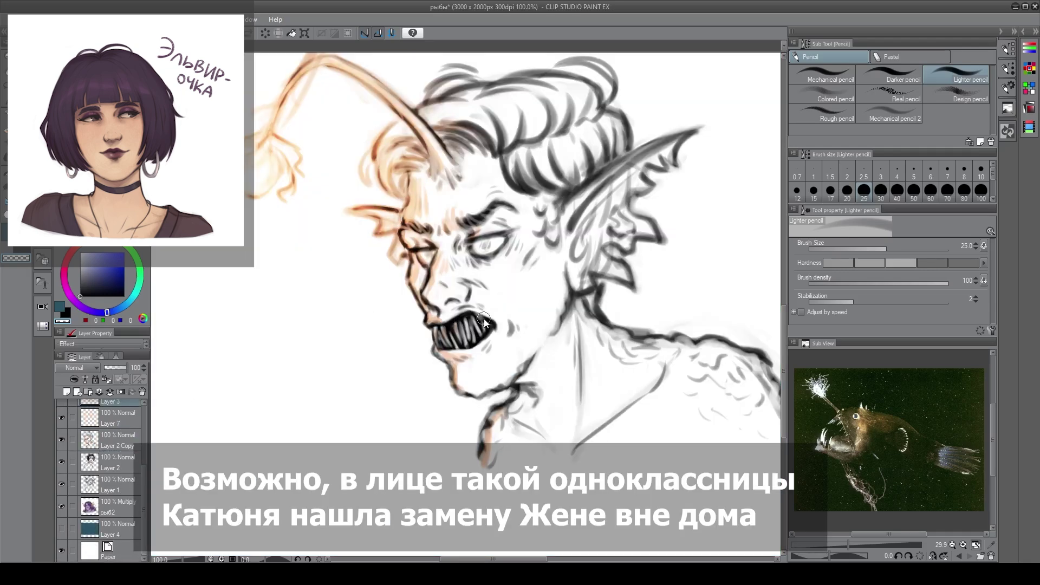
drag(342, 356, 453, 558)
scroll(401, 460, down, 1)
key(k)
drag(412, 260, 330, 227)
drag(431, 444, 346, 200)
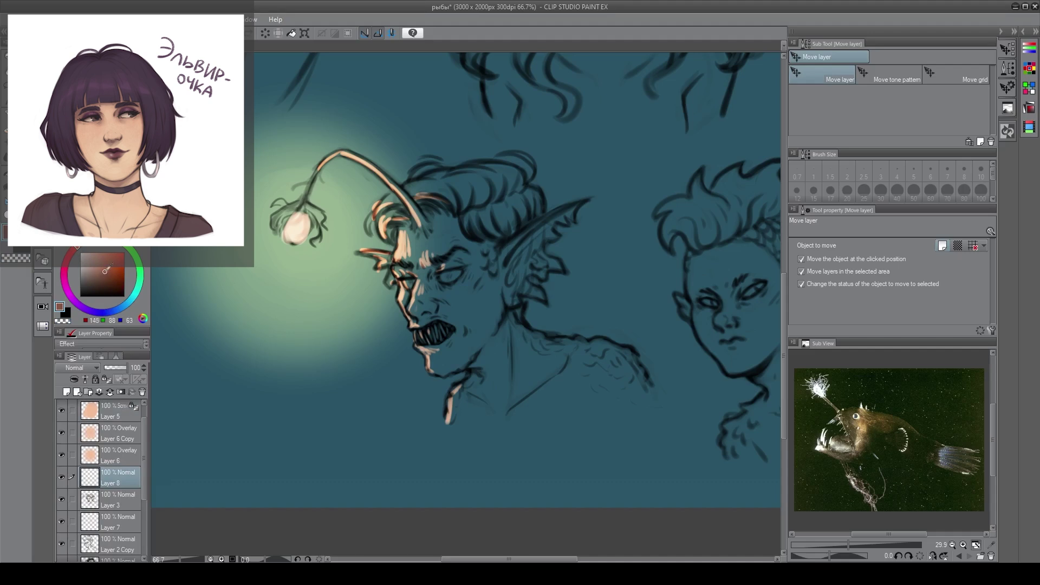
Place Layer 8 beneath Layer 3 and block in the whole character in greyish beige (160, 147, 141) with the Mechanical pencil at size 100
key(p)
click(823, 75)
drag(486, 338, 486, 380)
key(ctrl+z)
drag(118, 477, 118, 509)
mouse_move(487, 314)
mouse_down()
mouse_move(495, 355)
mouse_move(531, 342)
mouse_move(596, 342)
mouse_move(608, 388)
mouse_move(460, 409)
mouse_move(459, 350)
mouse_move(428, 263)
mouse_move(415, 254)
mouse_move(563, 219)
mouse_move(534, 254)
mouse_move(545, 301)
mouse_move(523, 292)
mouse_move(536, 206)
mouse_move(503, 162)
mouse_move(419, 176)
mouse_move(398, 203)
mouse_move(415, 217)
mouse_move(409, 204)
mouse_move(396, 271)
mouse_move(368, 228)
mouse_move(381, 229)
mouse_move(371, 165)
mouse_move(320, 172)
mouse_move(301, 214)
mouse_move(286, 200)
mouse_move(279, 219)
mouse_move(319, 217)
mouse_move(307, 209)
mouse_up()
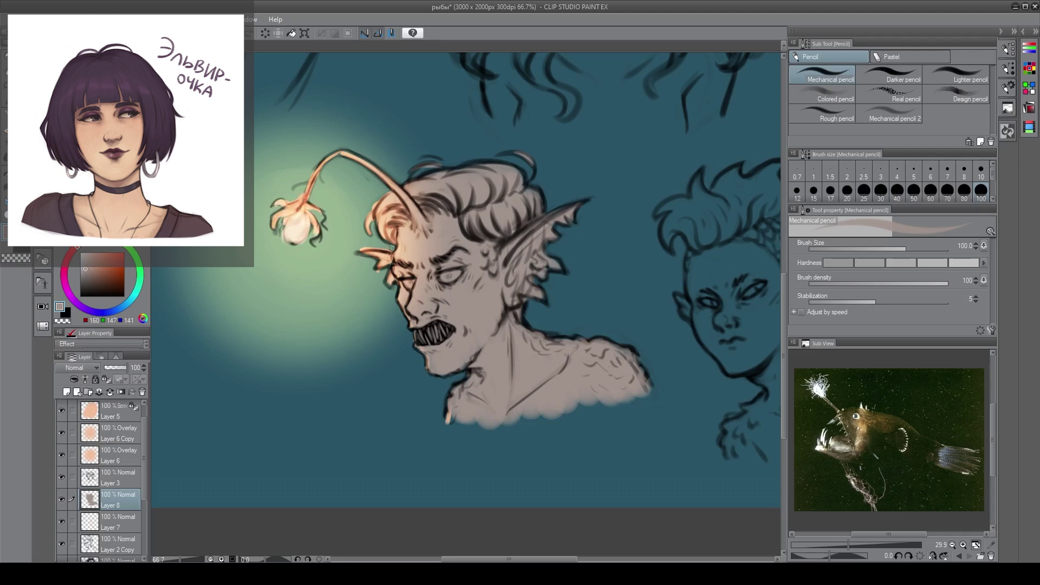
Tidy the base colour's edges along the face profile and the near ear fin's points
drag(387, 257, 390, 290)
drag(561, 246, 576, 201)
drag(557, 272, 539, 308)
drag(576, 223, 581, 213)
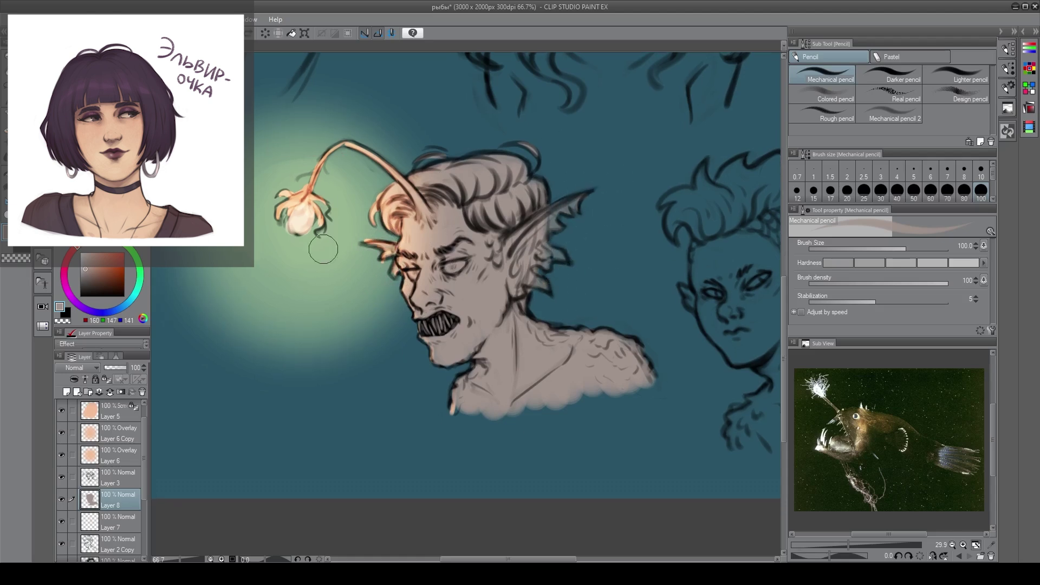
Reorder the layers so that the base colour on Layer 8 sits below Layer 7
drag(144, 454, 144, 442)
click(116, 477)
click(111, 521)
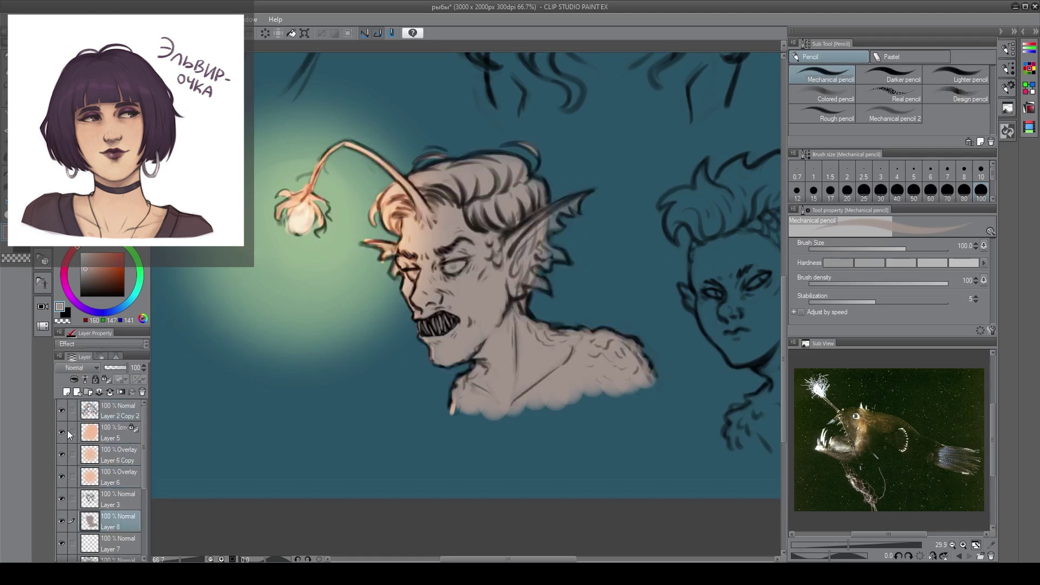
drag(89, 544, 118, 520)
click(117, 541)
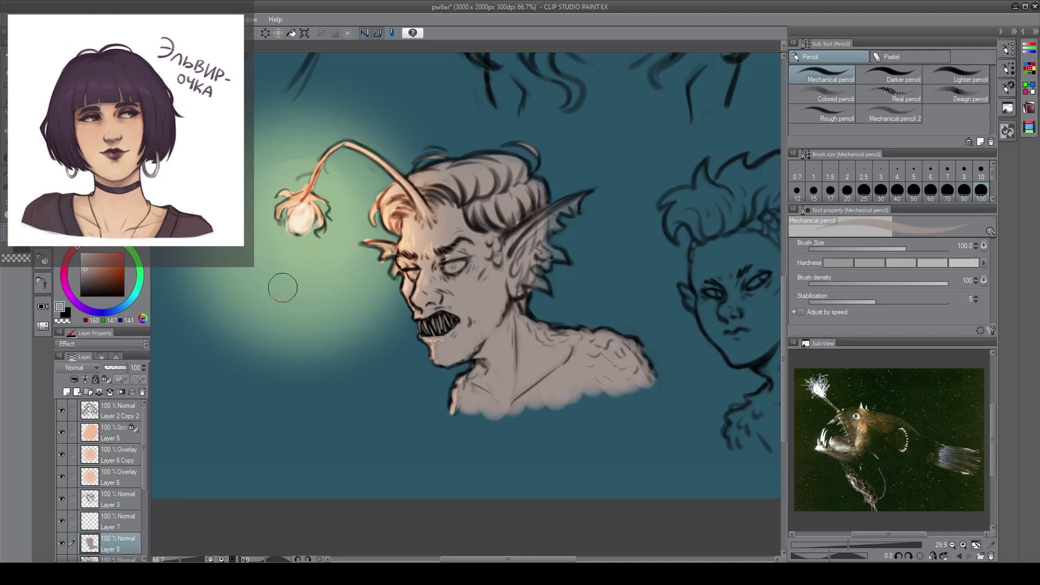
Lock the base colour layer's transparent pixels and recolour the whole character dark blue-grey with an enlarged Mechanical pencil, saving the file first
drag(454, 320, 451, 314)
key(ctrl+s)
drag(89, 273, 85, 278)
click(85, 282)
click(107, 379)
key(bracketright)
key(bracketright)
drag(311, 217, 515, 278)
key(ctrl+z)
key(ctrl+z)
key(bracketright)
key(bracketright)
key(bracketright)
drag(563, 352, 428, 260)
click(116, 310)
drag(506, 129, 311, 508)
Paint the eye and the teeth on new layers with the Mechanical pencil at size 50, using cream (250, 237, 212) sampled from the lure
click(913, 192)
click(66, 392)
click(67, 314)
alt+click(299, 213)
drag(448, 264, 454, 261)
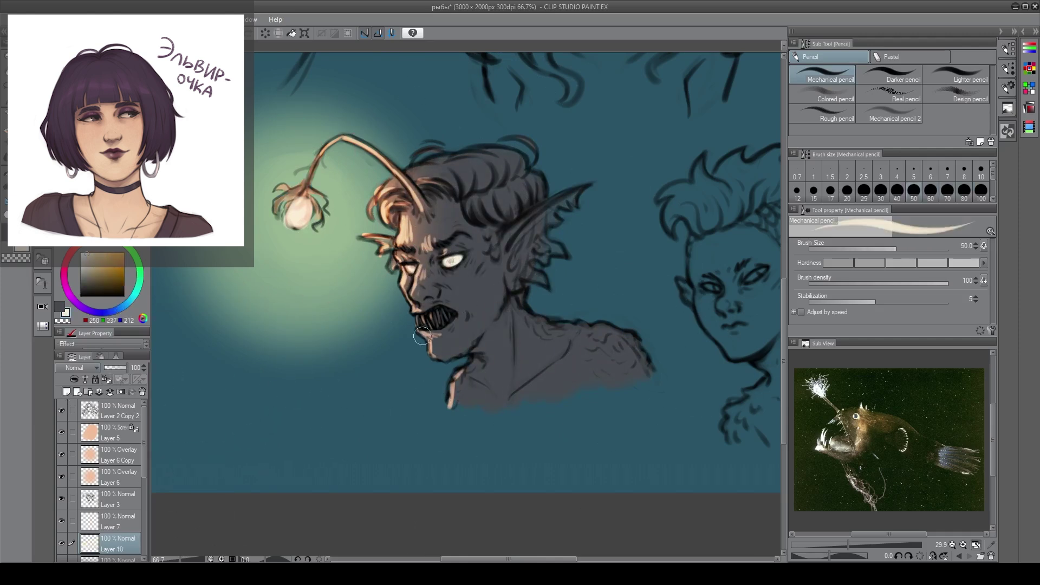
drag(422, 320, 452, 316)
key(c)
key(c)
Set the opacity of Layer 10 to 79%, Layer 9 to 30% and Layer 7 to 60%, saving the file along the way
click(122, 368)
click(118, 560)
click(118, 368)
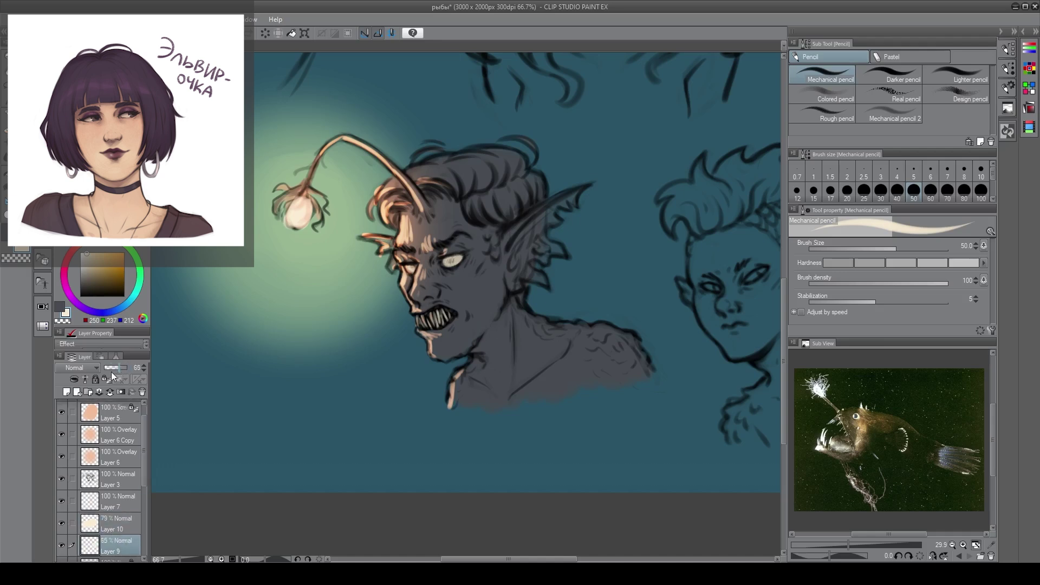
key(ctrl+s)
drag(144, 472, 140, 461)
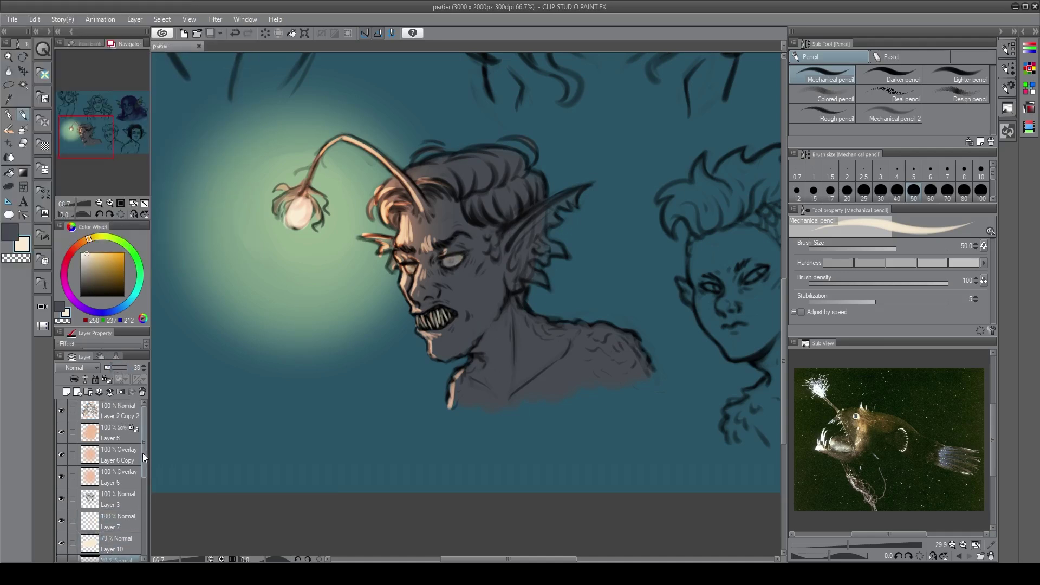
click(119, 521)
drag(125, 367, 115, 373)
Add a layer beneath Layer 2 Copy 2 and draw long fangs over the lips in sampled grey-beige (172, 165, 149) at size 17
click(66, 391)
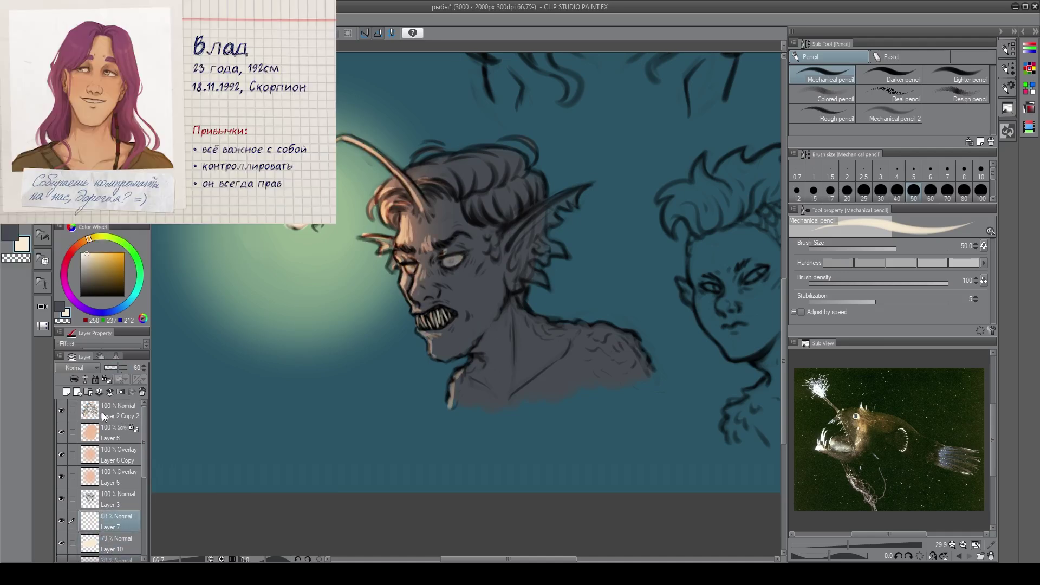
scroll(428, 322, up, 2)
alt+click(455, 306)
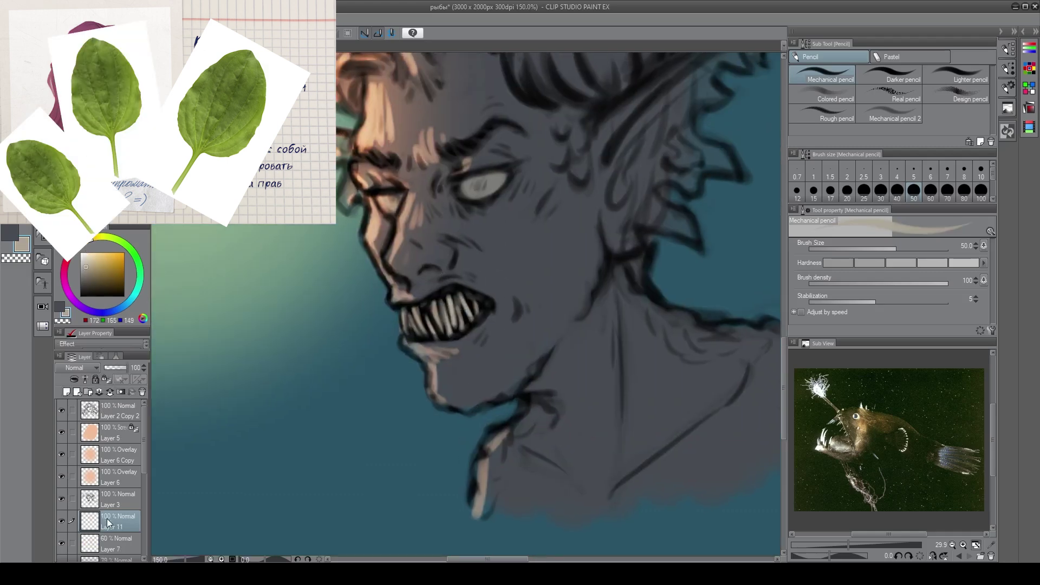
drag(107, 519, 107, 426)
click(831, 190)
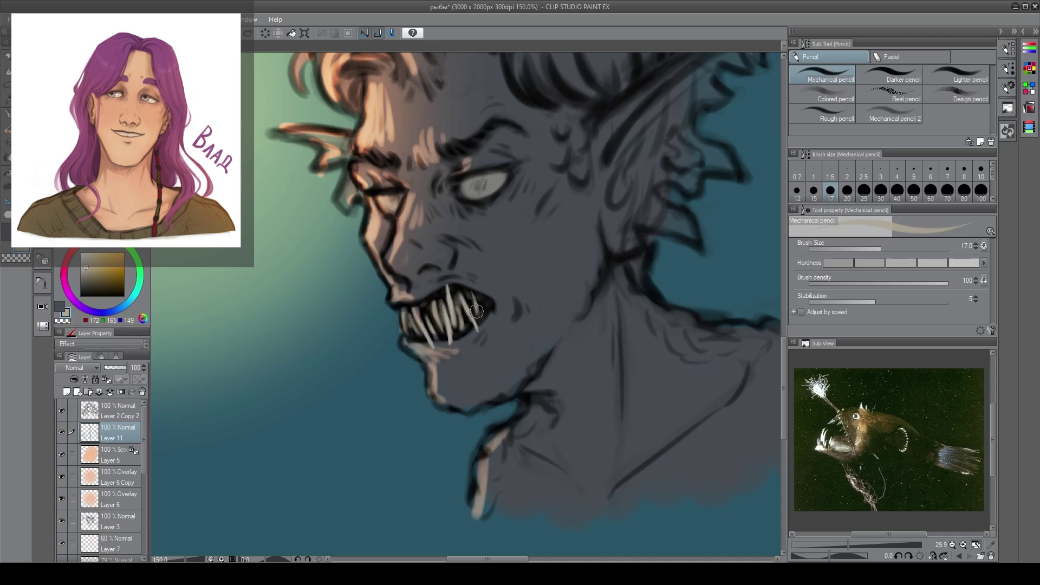
drag(405, 312, 413, 349)
mouse_move(436, 318)
mouse_down()
mouse_move(470, 337)
mouse_move(445, 353)
mouse_move(401, 307)
mouse_up()
scroll(448, 366, down, 2)
drag(446, 367, 453, 315)
scroll(454, 308, up, 2)
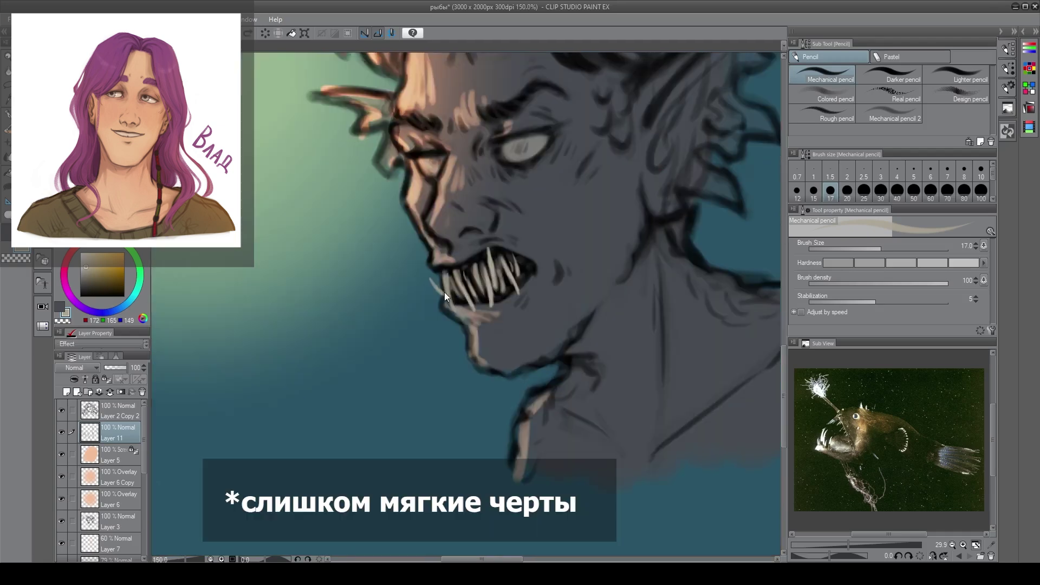
Outline the fangs and separate them from the mouth and lip edge with near-black sampled from the line work
alt+click(441, 293)
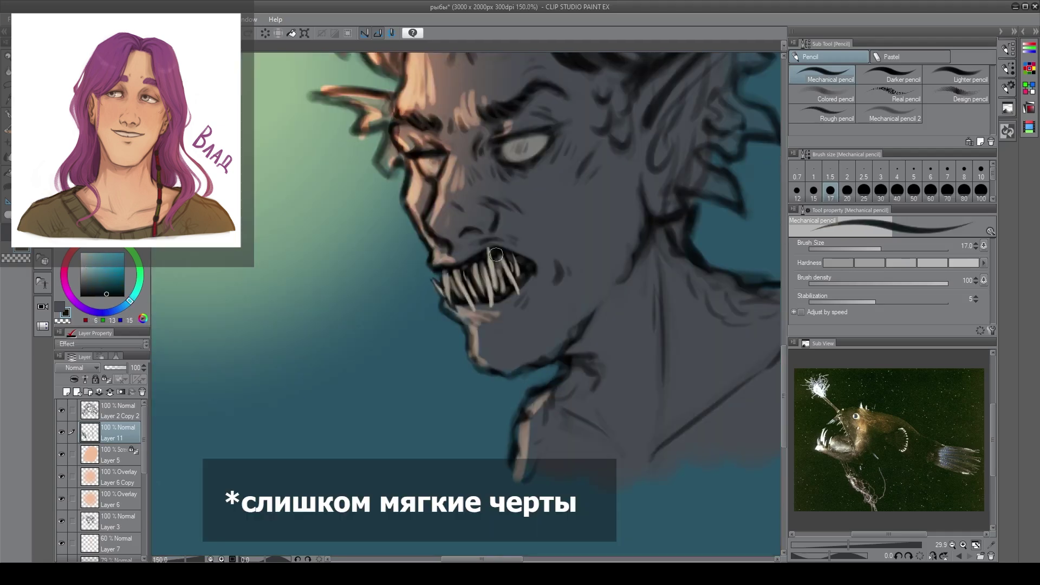
drag(505, 284, 488, 309)
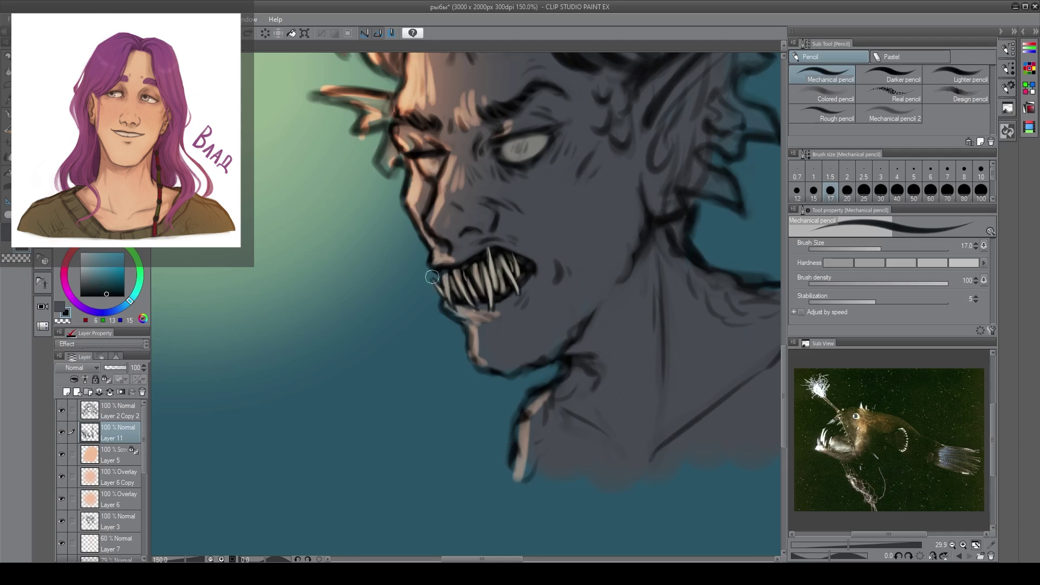
alt+click(508, 270)
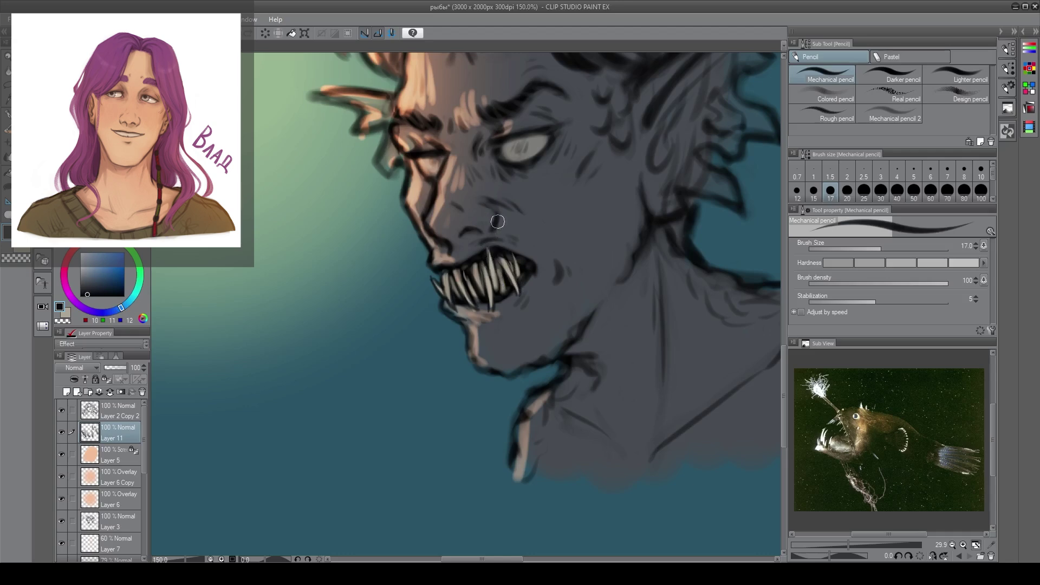
scroll(454, 323, up, 1)
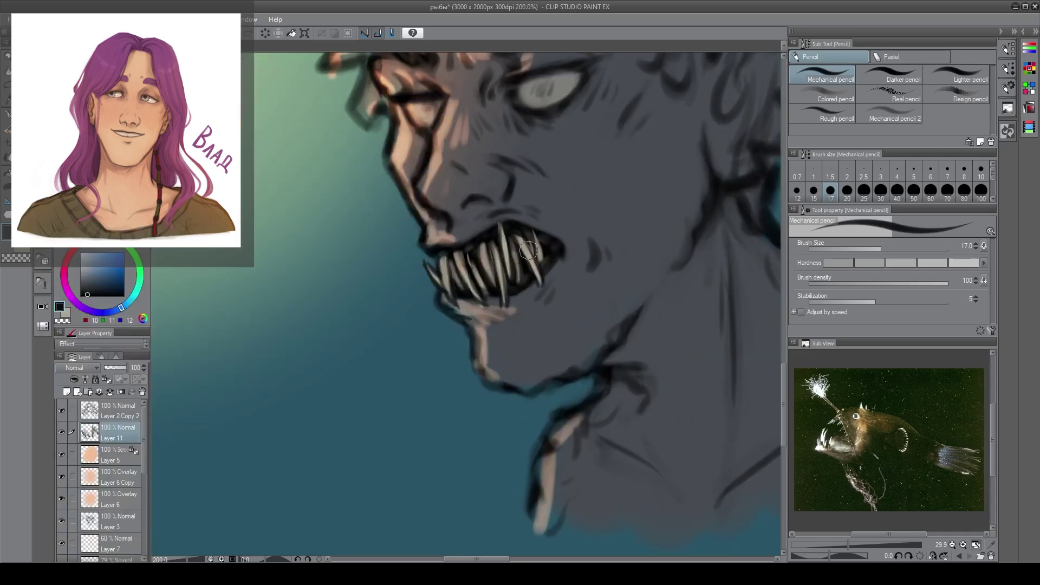
alt+click(515, 239)
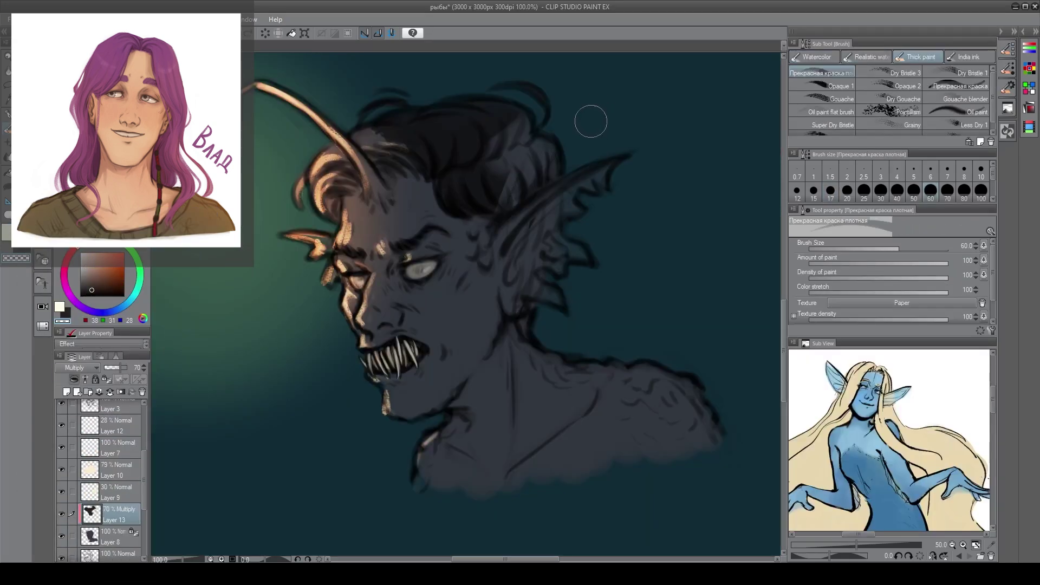
Shade the front and crown of the hair dark brown (38, 31, 28) on the Multiply Layer 13 at brush size 60
mouse_move(509, 124)
mouse_down()
mouse_move(482, 156)
mouse_move(463, 154)
mouse_move(523, 159)
mouse_move(493, 154)
mouse_up()
key(ctrl+z)
key(x)
key(x)
mouse_move(356, 142)
mouse_down()
mouse_move(364, 116)
mouse_move(335, 158)
mouse_move(317, 163)
mouse_move(317, 190)
mouse_move(336, 211)
mouse_move(330, 182)
mouse_move(382, 173)
mouse_move(374, 162)
mouse_move(399, 158)
mouse_move(398, 180)
mouse_move(385, 178)
mouse_up()
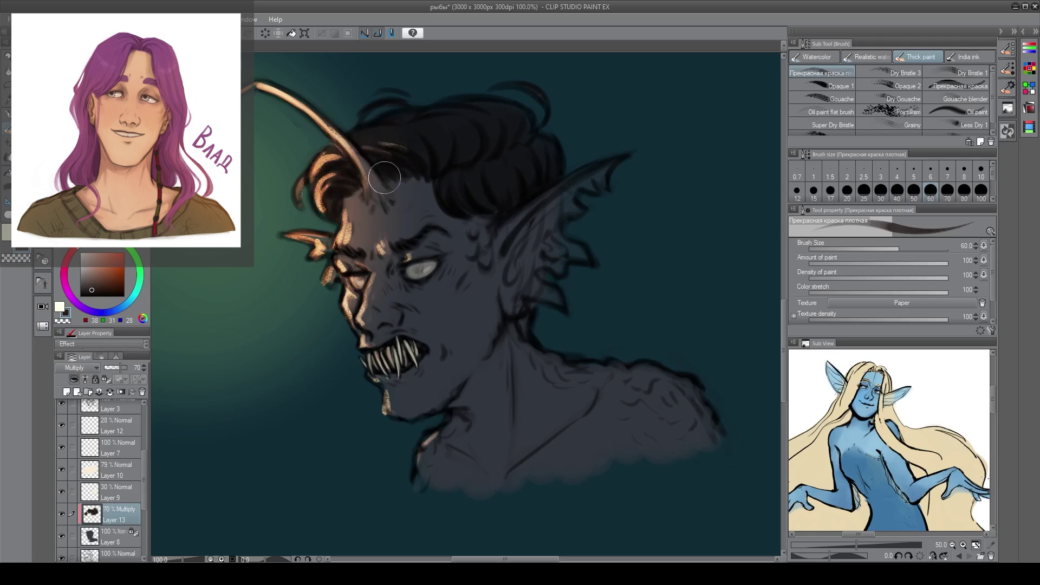
drag(410, 243, 442, 232)
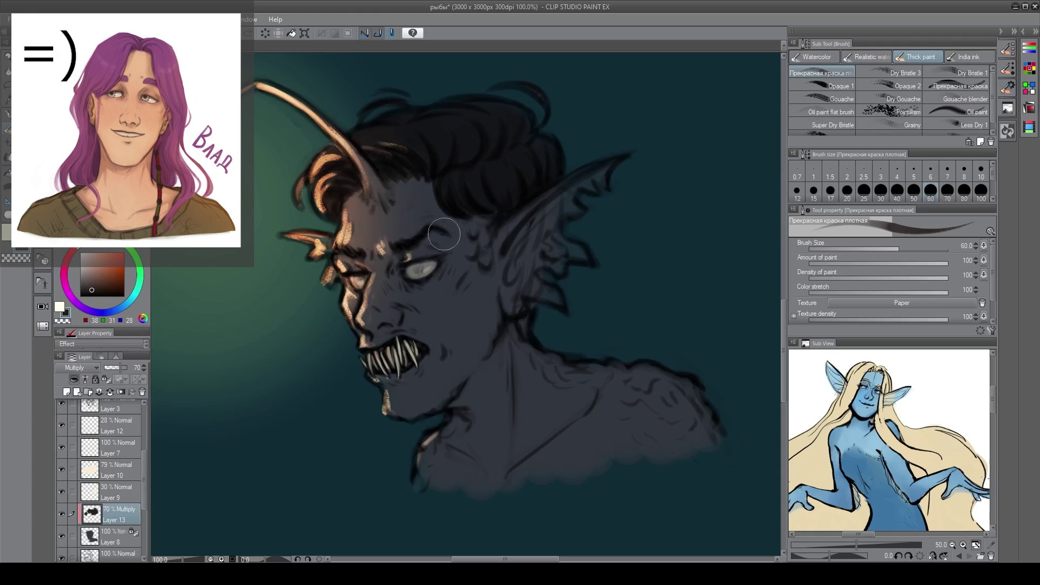
Set Layer 12's opacity to 33% and Layer 7's opacity to 60%
click(116, 428)
scroll(142, 467, up, 2)
mouse_move(114, 366)
mouse_down()
mouse_move(105, 372)
mouse_move(111, 366)
mouse_up()
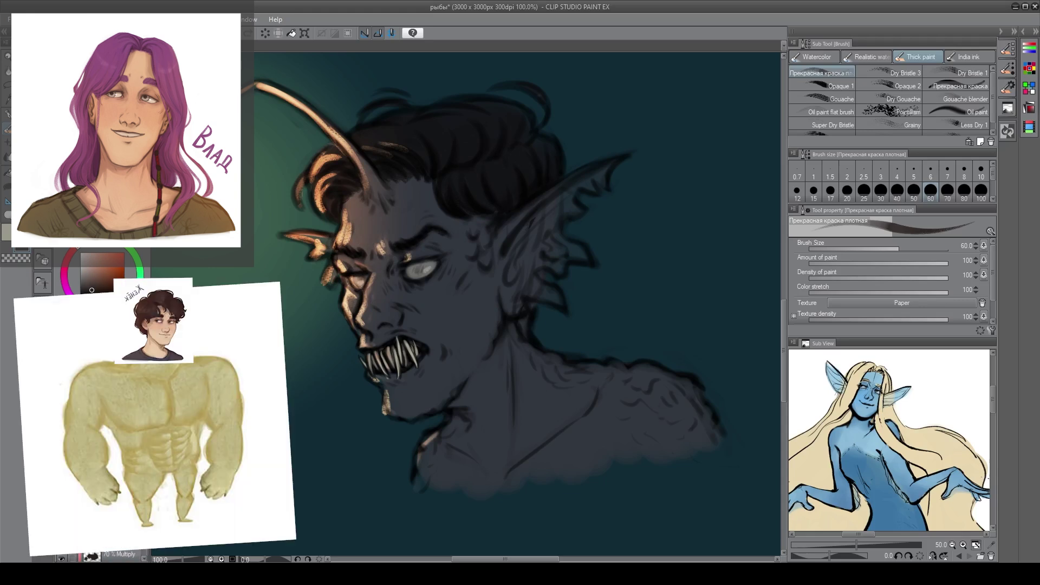
click(117, 493)
drag(122, 367, 118, 369)
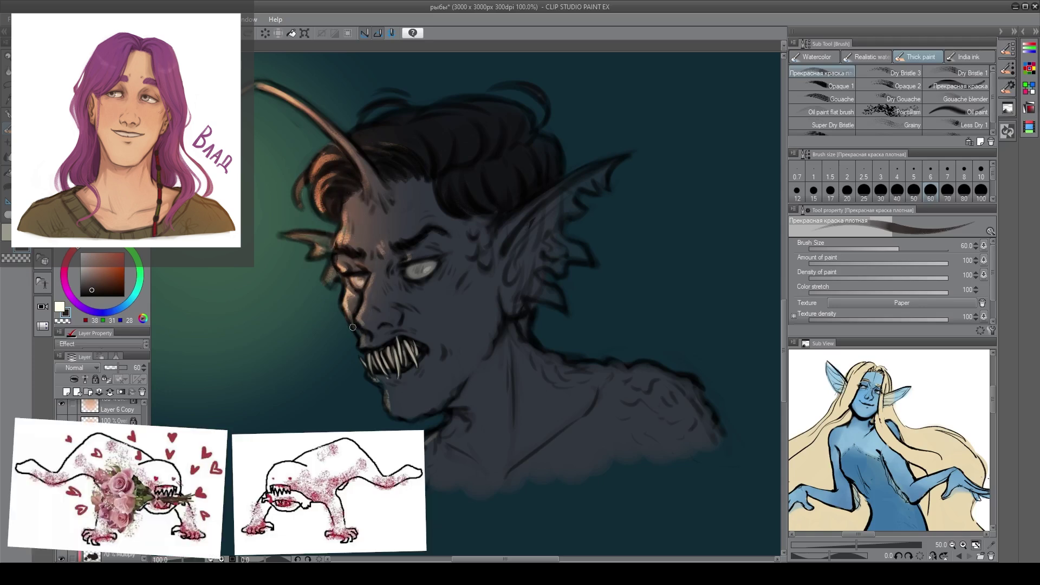
Return to Layer 13 and darken the sideburn and the hairline above the forehead
ctrl+click(504, 183)
key(b)
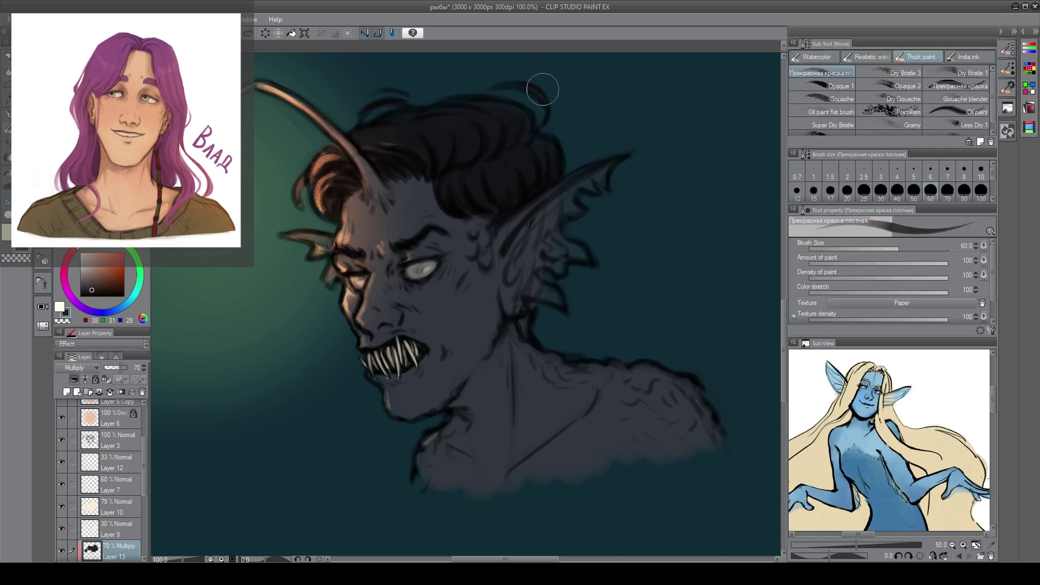
mouse_move(475, 259)
mouse_down()
mouse_move(490, 216)
mouse_move(470, 217)
mouse_move(479, 245)
mouse_up()
mouse_move(450, 206)
mouse_down()
mouse_move(400, 172)
mouse_move(376, 171)
mouse_up()
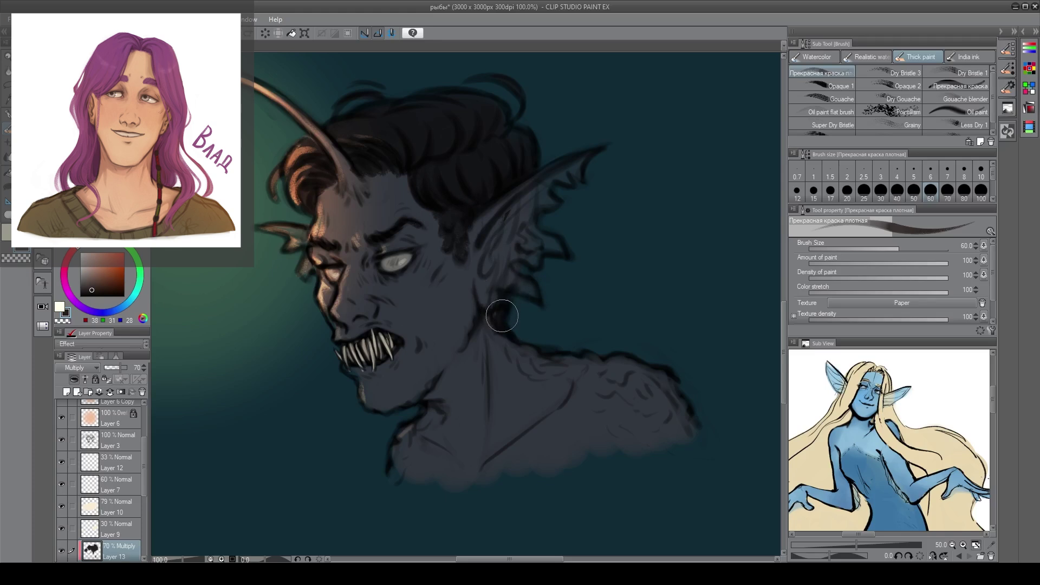
Darken the inside of the near ear on Layer 13, undoing unsatisfactory strokes
mouse_move(489, 265)
mouse_down()
mouse_move(502, 236)
mouse_move(570, 183)
mouse_move(491, 261)
mouse_move(564, 173)
mouse_up()
key(ctrl+z)
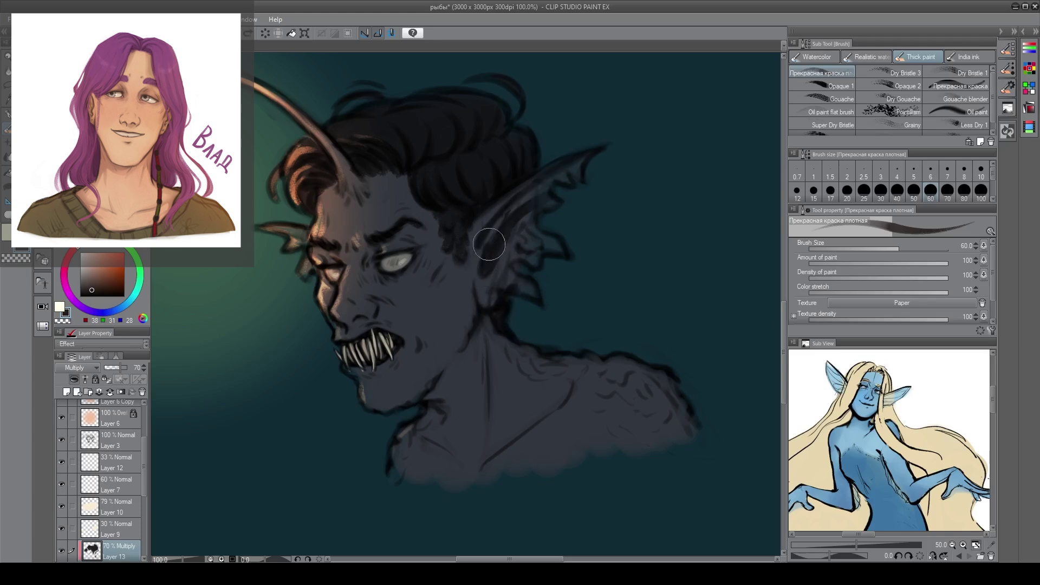
mouse_move(491, 245)
mouse_down()
mouse_move(532, 194)
mouse_move(533, 224)
mouse_up()
mouse_move(491, 264)
mouse_down()
mouse_move(515, 251)
mouse_move(505, 291)
mouse_move(530, 218)
mouse_move(547, 237)
mouse_move(559, 170)
mouse_up()
key(ctrl+z)
key(x)
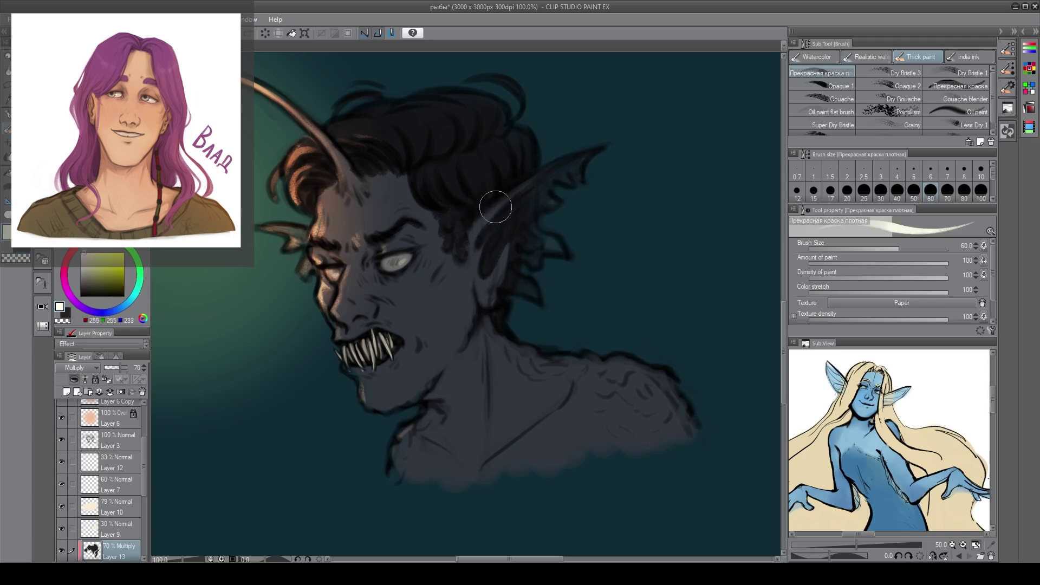
Erase the excess dark shading from the near ear's rim and fins on Layer 13, and save the file
key(x)
key(c)
drag(512, 197, 476, 239)
key(ctrl+z)
drag(519, 194, 555, 196)
key(c)
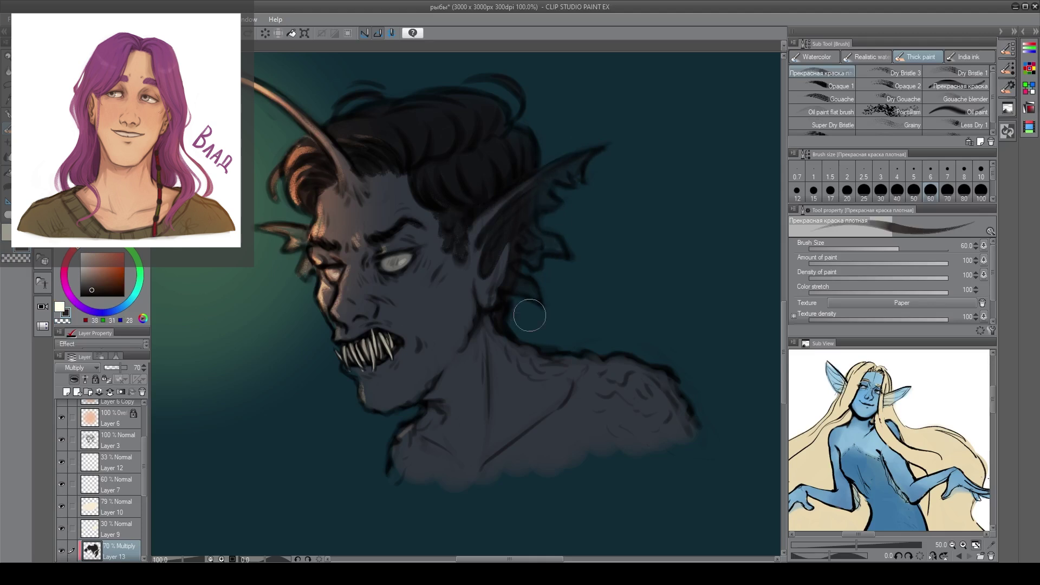
key(c)
mouse_move(593, 161)
mouse_down()
mouse_move(546, 177)
mouse_move(563, 175)
mouse_move(537, 194)
mouse_move(533, 238)
mouse_up()
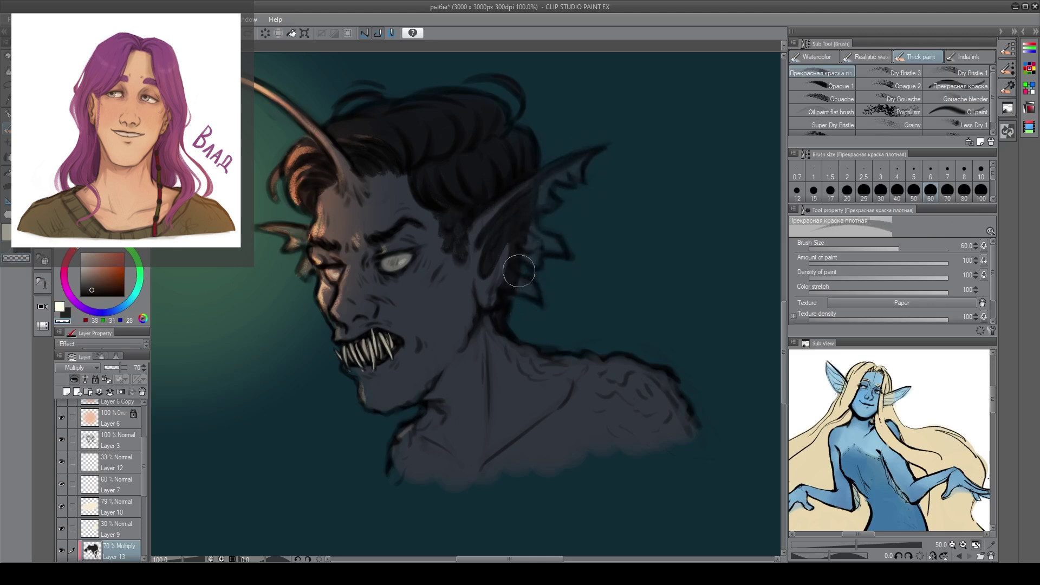
key(c)
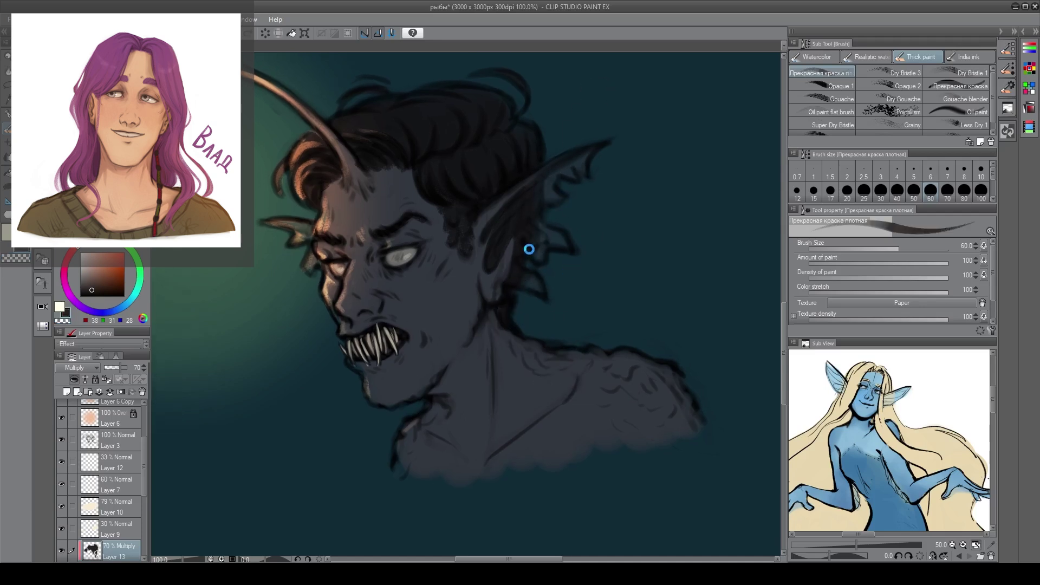
key(ctrl+s)
Hide the teal background on Layer 4, widen the canvas area, and erase stray lines around the neck, shoulders and near ear on Layer 3
click(116, 440)
mouse_move(521, 295)
mouse_down()
mouse_move(515, 310)
mouse_move(546, 336)
mouse_up()
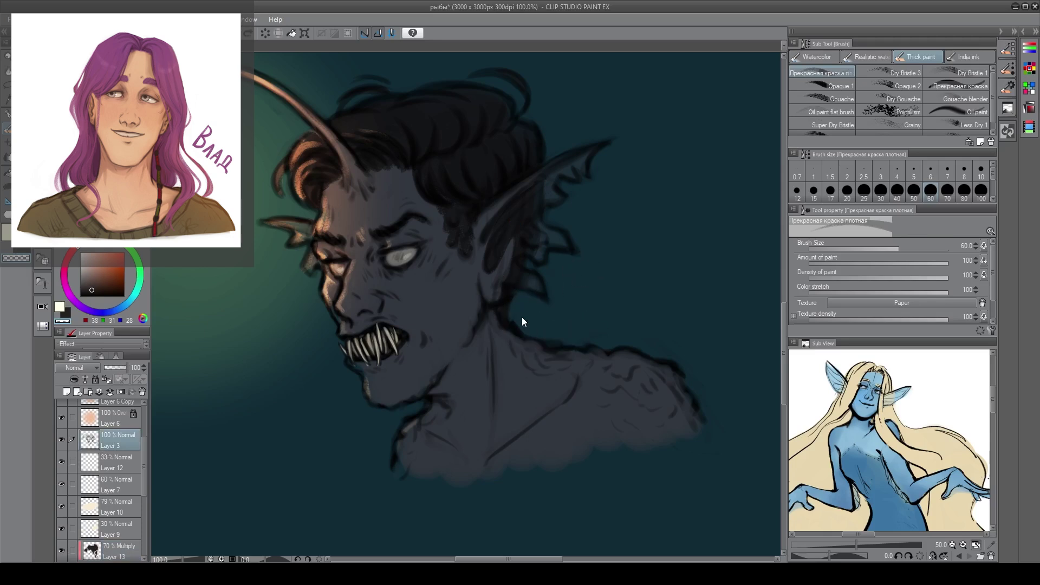
scroll(144, 530, down, 5)
click(62, 528)
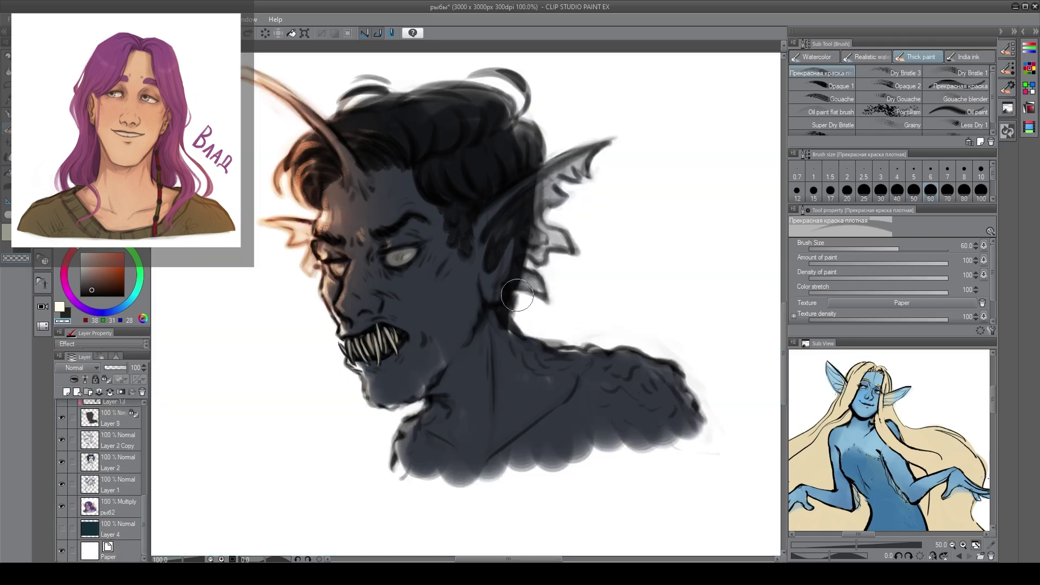
mouse_move(514, 312)
mouse_down()
mouse_move(555, 342)
mouse_move(601, 332)
mouse_move(611, 344)
mouse_move(665, 347)
mouse_move(698, 387)
mouse_up()
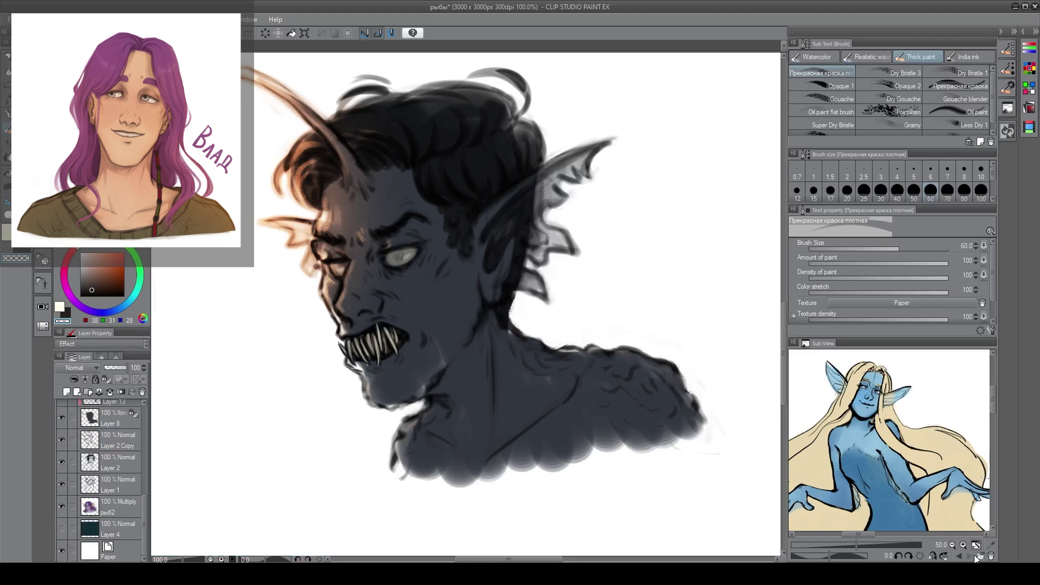
drag(788, 473, 898, 473)
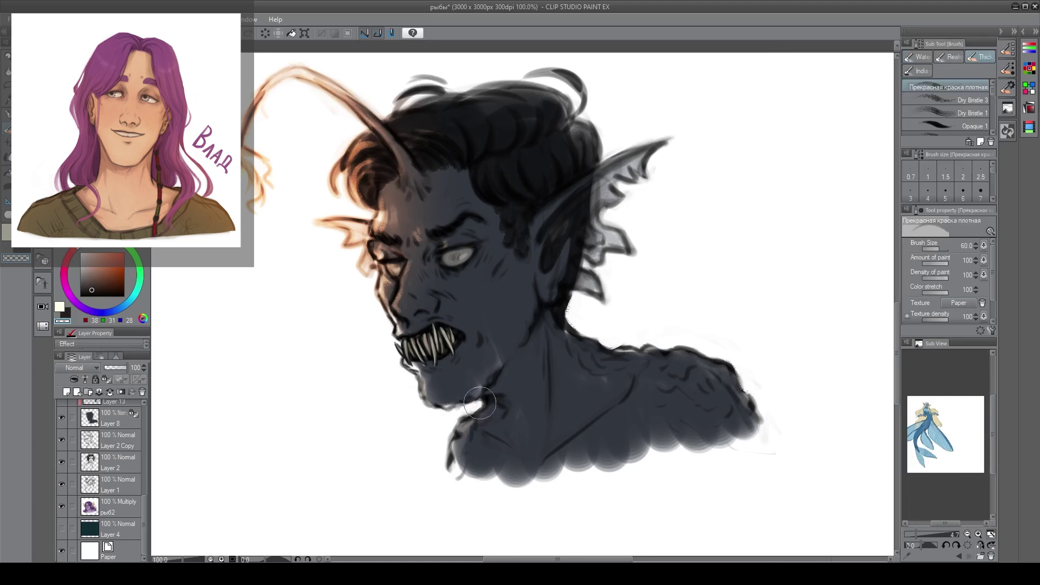
mouse_move(455, 412)
mouse_down()
mouse_move(467, 405)
mouse_move(437, 441)
mouse_move(448, 435)
mouse_up()
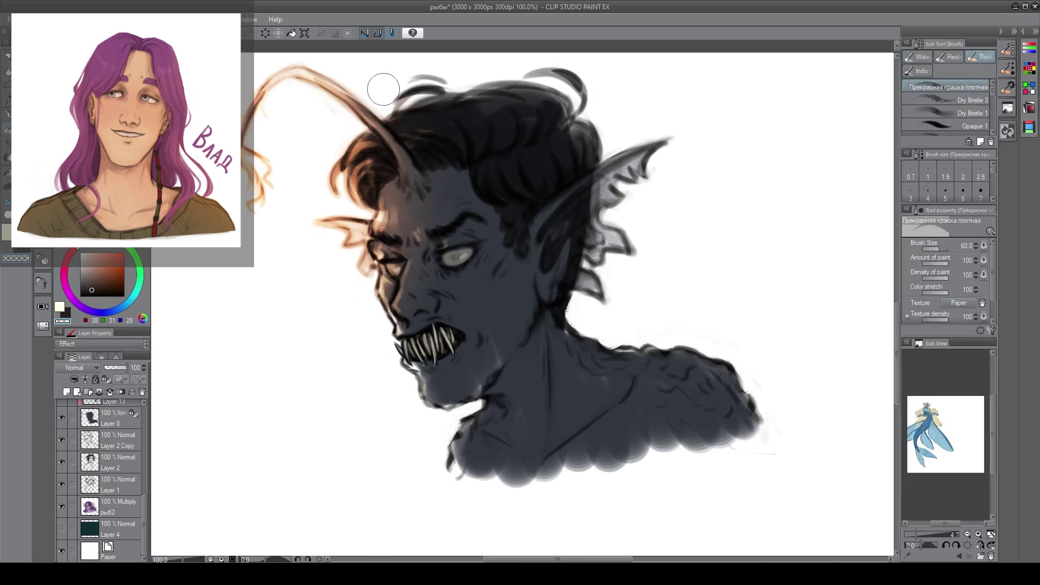
mouse_move(675, 138)
mouse_down()
mouse_move(615, 196)
mouse_move(599, 196)
mouse_move(578, 245)
mouse_move(594, 272)
mouse_move(572, 273)
mouse_move(565, 310)
mouse_up()
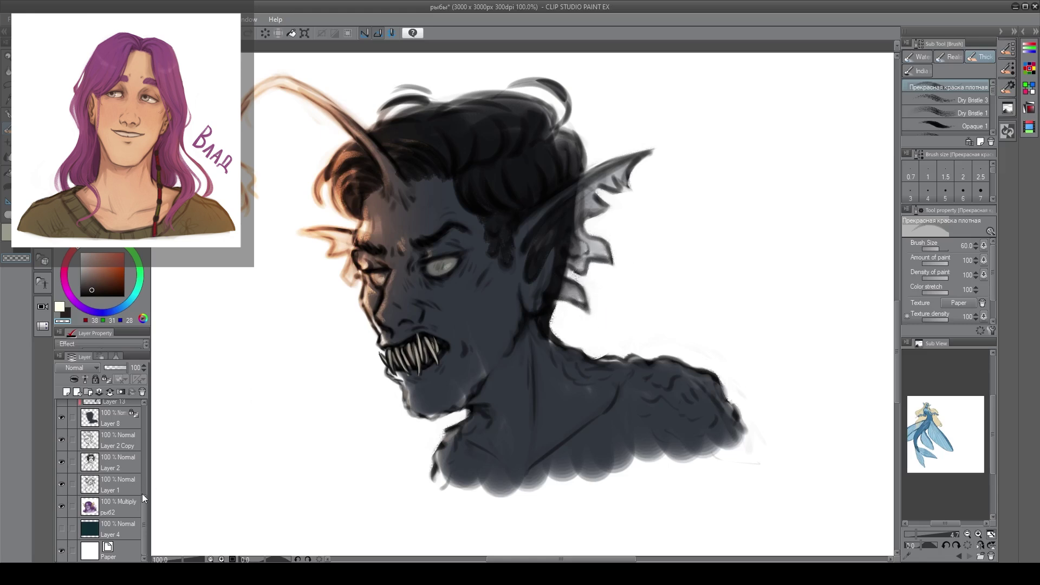
Unlock Layer 8's transparent pixels, erase the base colour spilling past the ear fins, and clean up the fin lines on Layer 3
drag(141, 519, 143, 446)
click(125, 429)
click(124, 430)
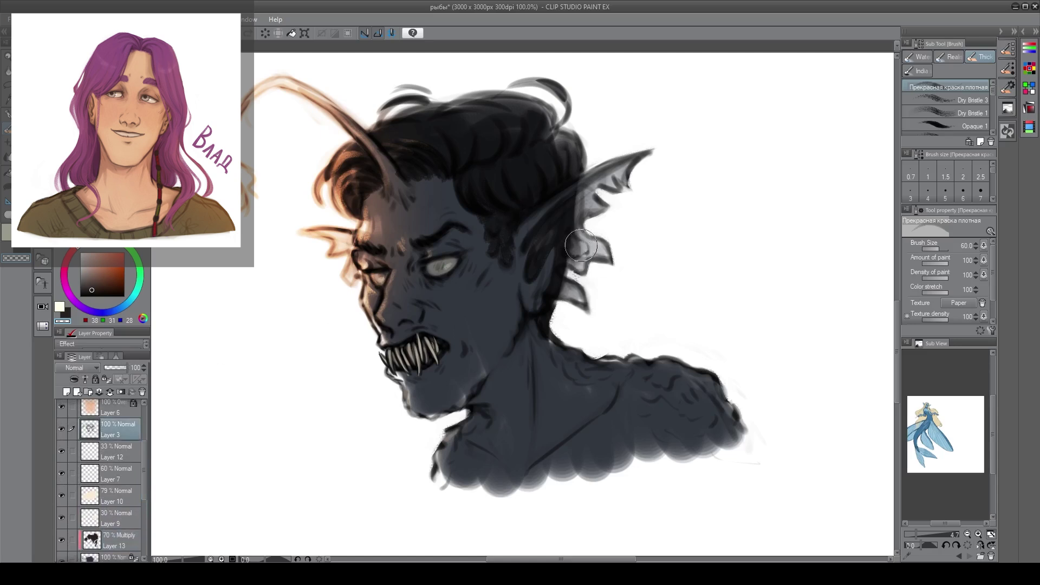
click(118, 557)
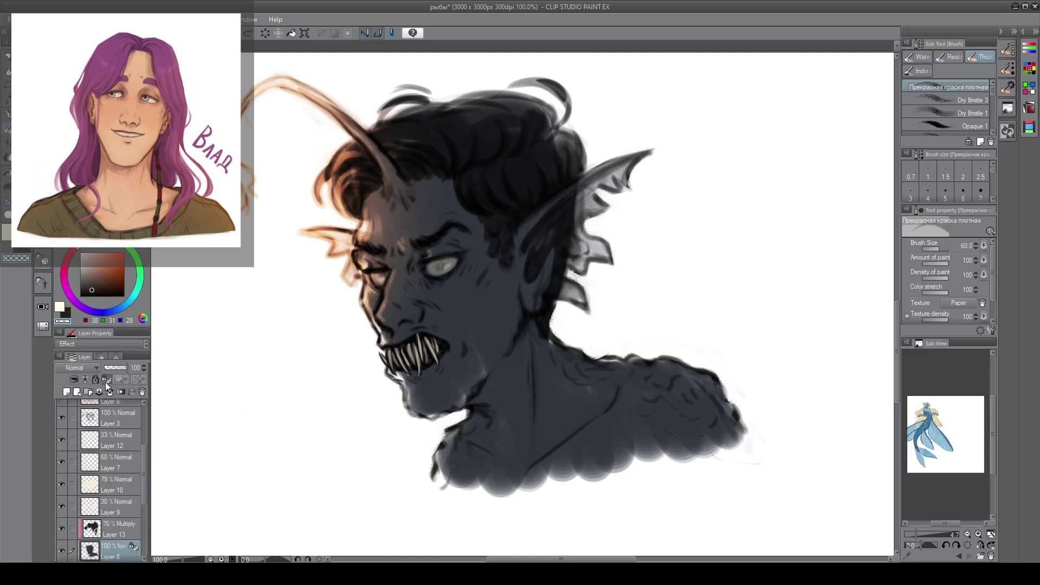
mouse_move(580, 246)
mouse_down()
mouse_move(601, 211)
mouse_move(632, 193)
mouse_up()
click(105, 418)
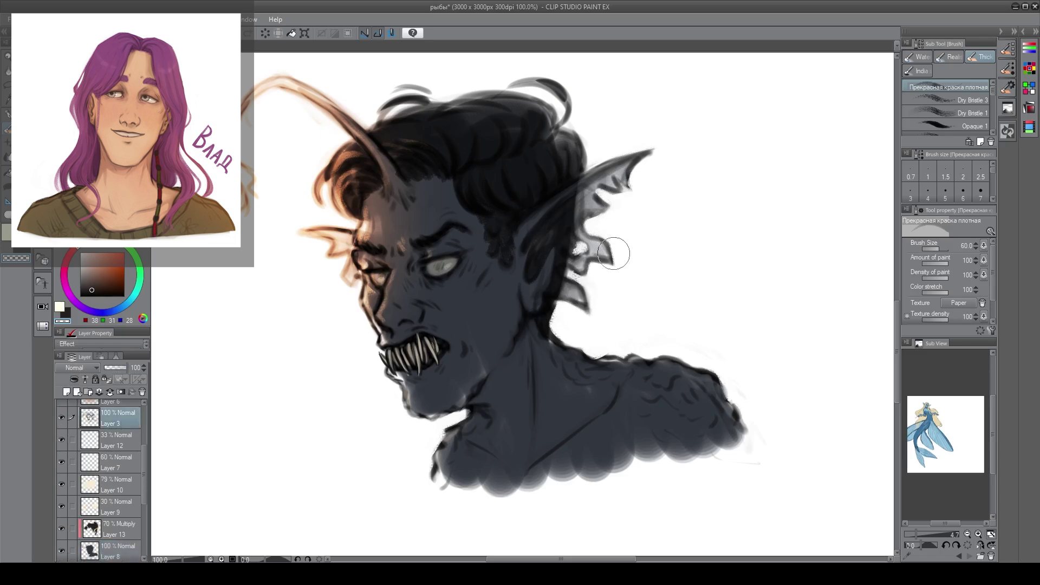
drag(654, 153, 595, 174)
drag(579, 245, 591, 312)
Show the teal background on Layer 4 again, save the file and switch to the Move layer tool
scroll(98, 487, down, 5)
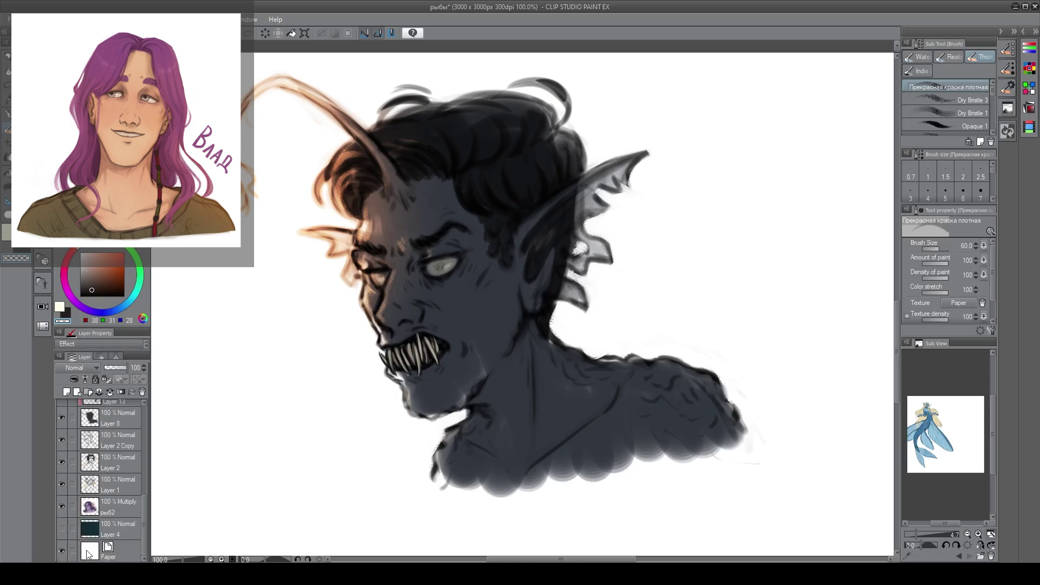
click(62, 525)
key(ctrl+s)
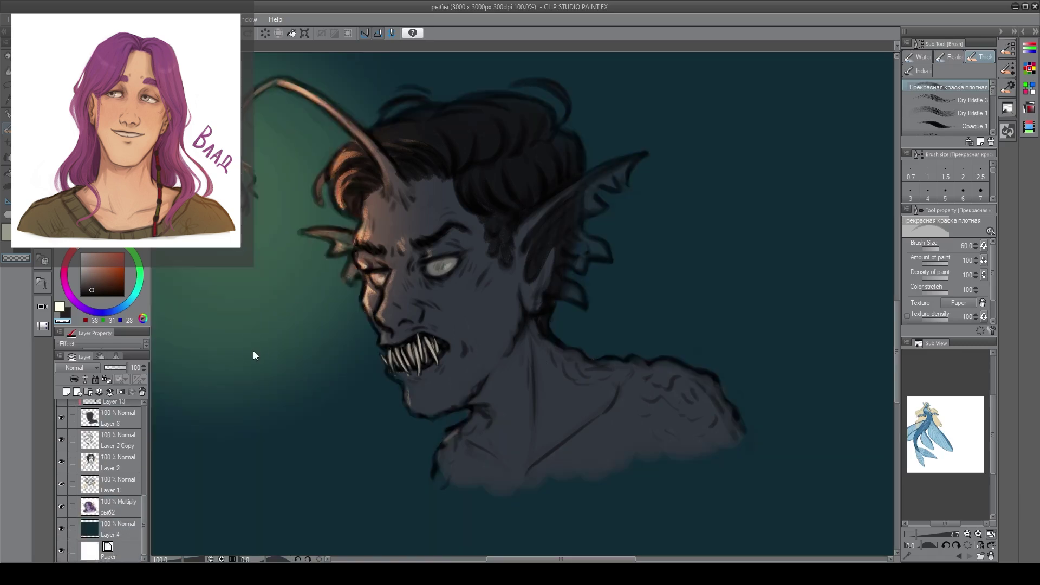
key(k)
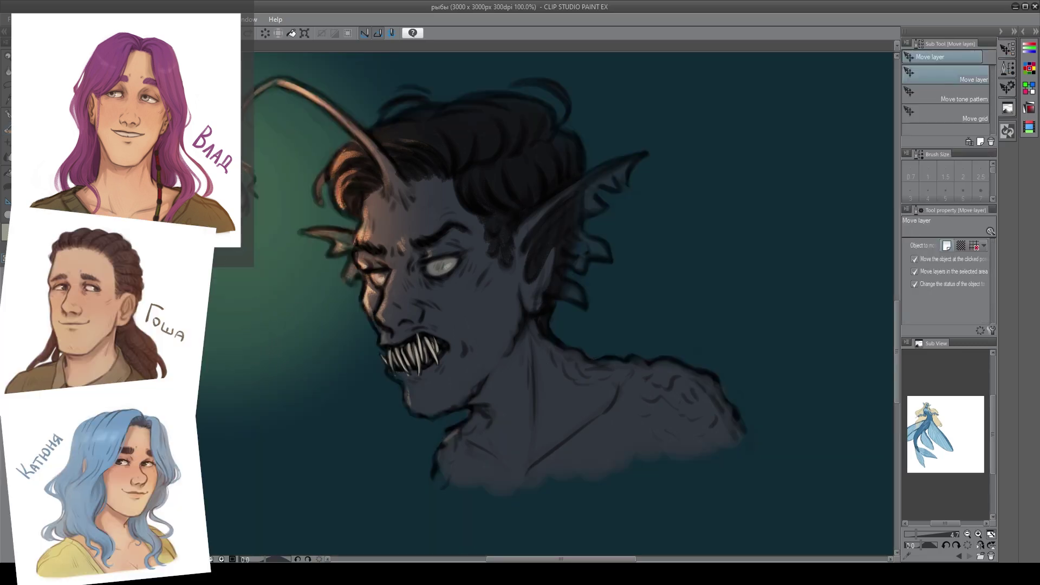
Erase the stray marks around the lure on Layer 3 with the soft eraser at size 50, and save the file
click(113, 528)
click(60, 534)
scroll(128, 486, up, 3)
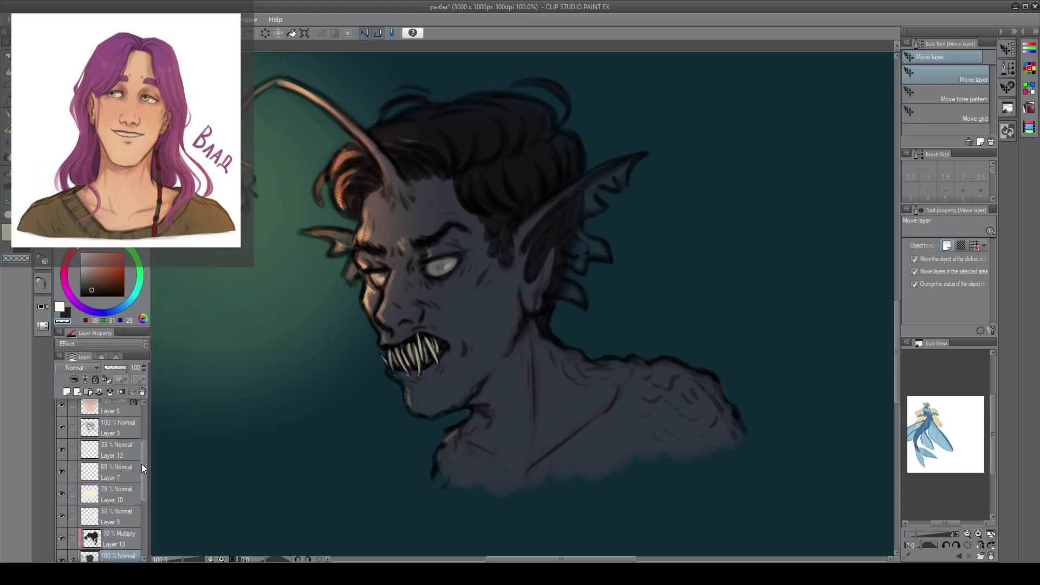
key(e)
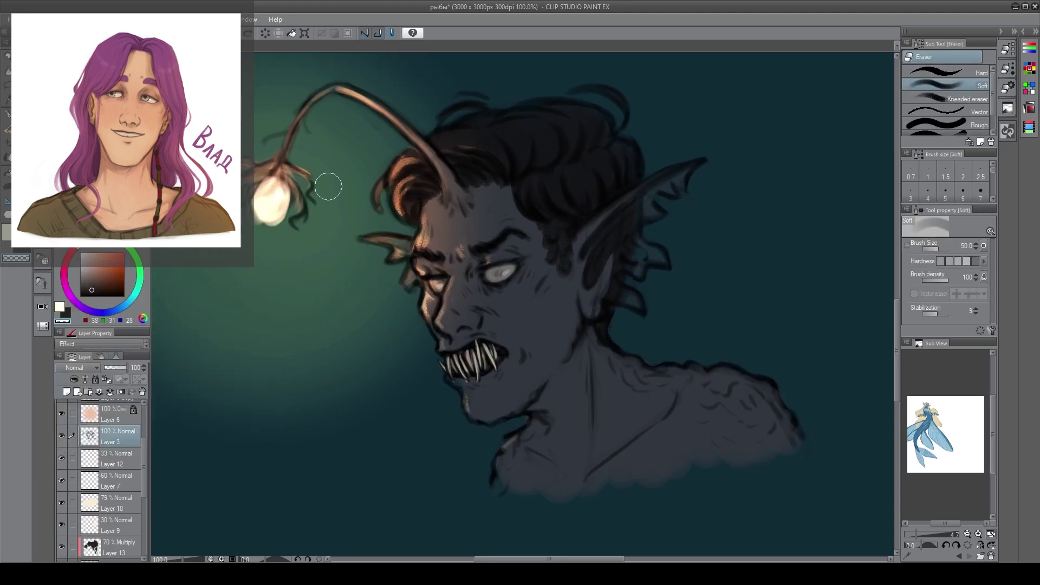
mouse_move(325, 181)
mouse_down()
mouse_move(287, 230)
mouse_move(249, 234)
mouse_up()
drag(304, 153, 286, 157)
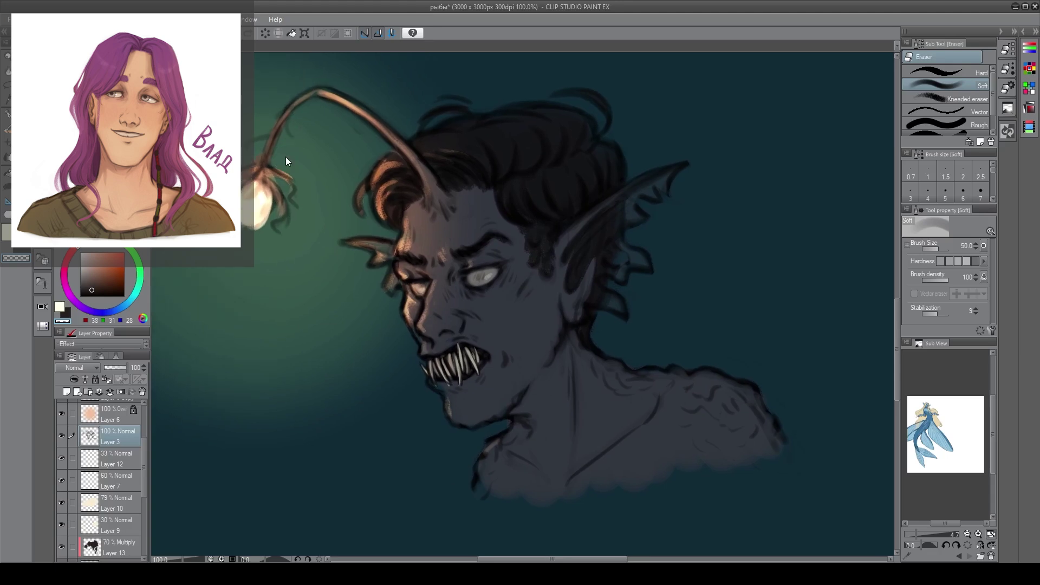
key(ctrl+s)
Move Layer 11 down the layer stack to sit directly above Layer 3, and compare the drawing with it hidden and shown
key(k)
drag(508, 277, 528, 229)
click(497, 318)
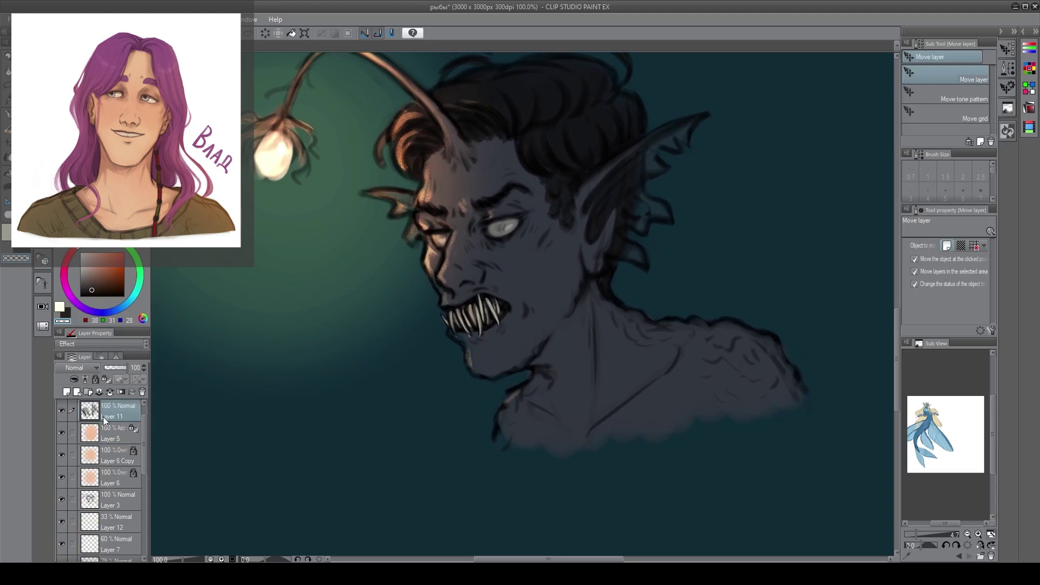
click(61, 410)
click(60, 412)
drag(100, 419, 122, 478)
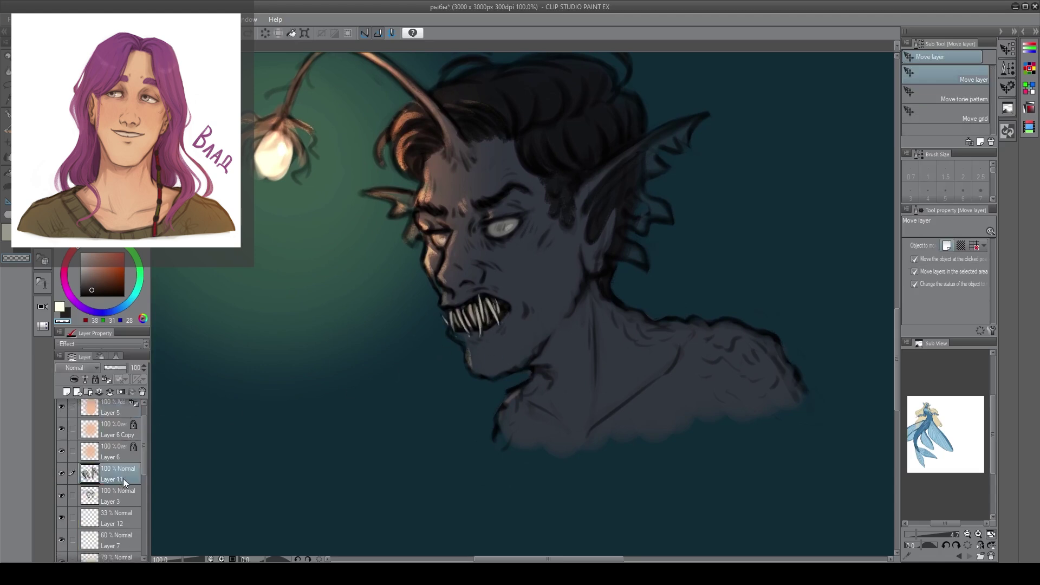
click(60, 474)
click(60, 474)
click(61, 473)
click(62, 472)
Add a new layer above Layer 11, and touch up the blue-grey base along the face on Layer 8 with the Lighter pencil at size 60
click(67, 391)
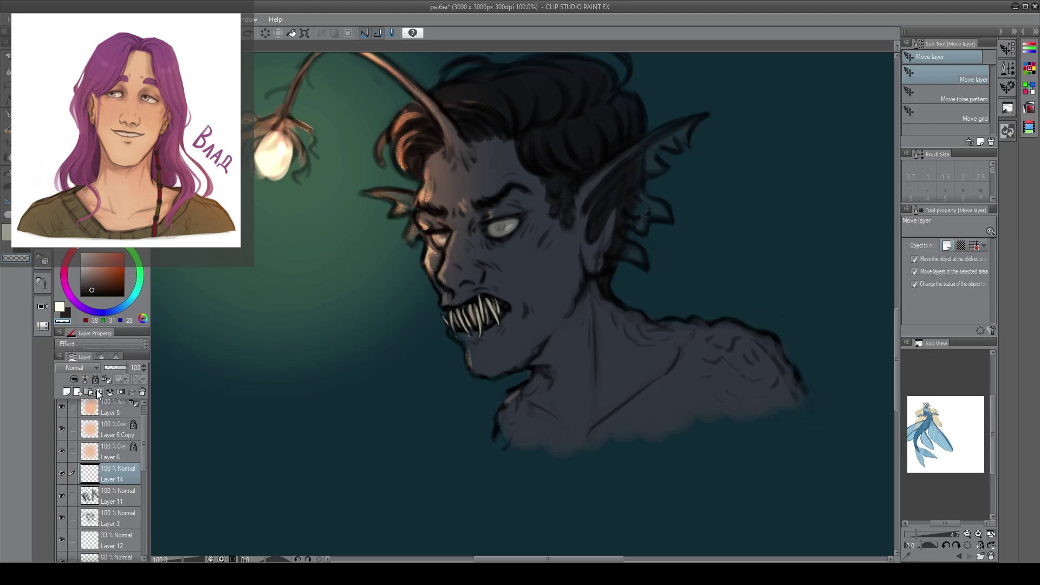
key(p)
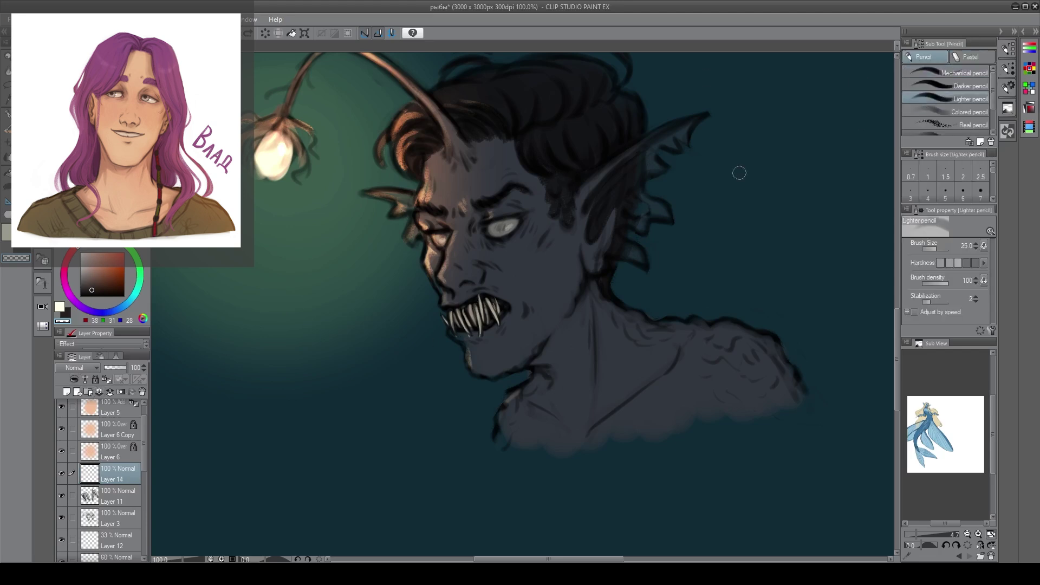
scroll(144, 490, down, 5)
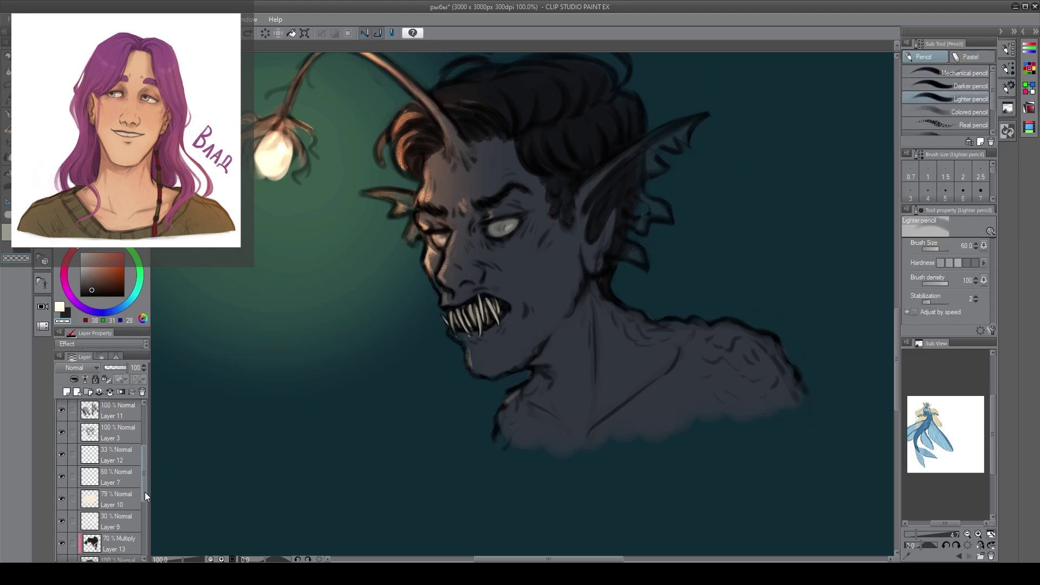
click(121, 523)
alt+click(530, 286)
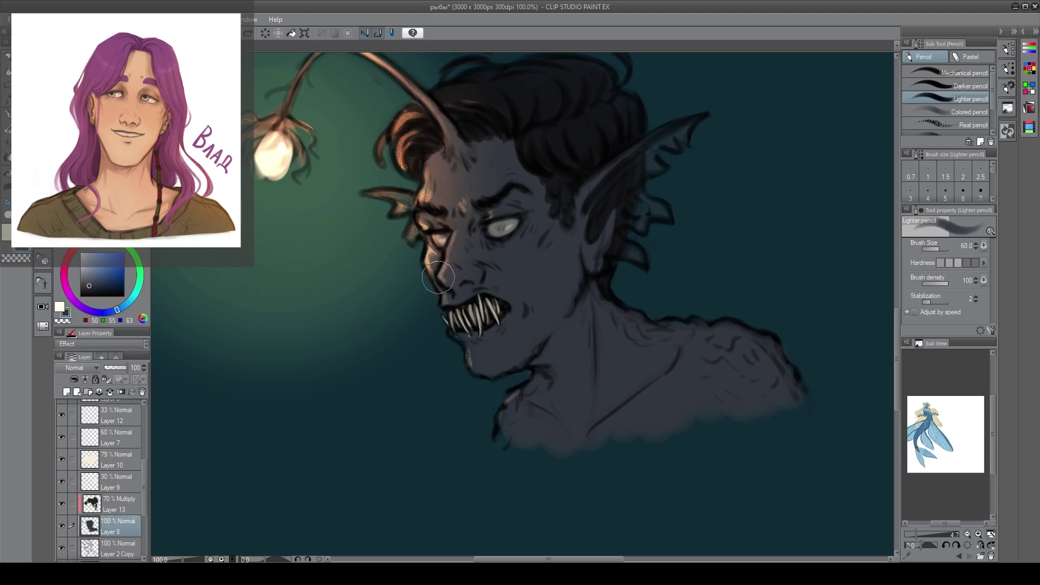
mouse_move(427, 190)
mouse_down()
mouse_move(408, 201)
mouse_move(421, 211)
mouse_move(400, 197)
mouse_move(410, 240)
mouse_move(419, 204)
mouse_move(378, 193)
mouse_up()
drag(443, 301, 473, 370)
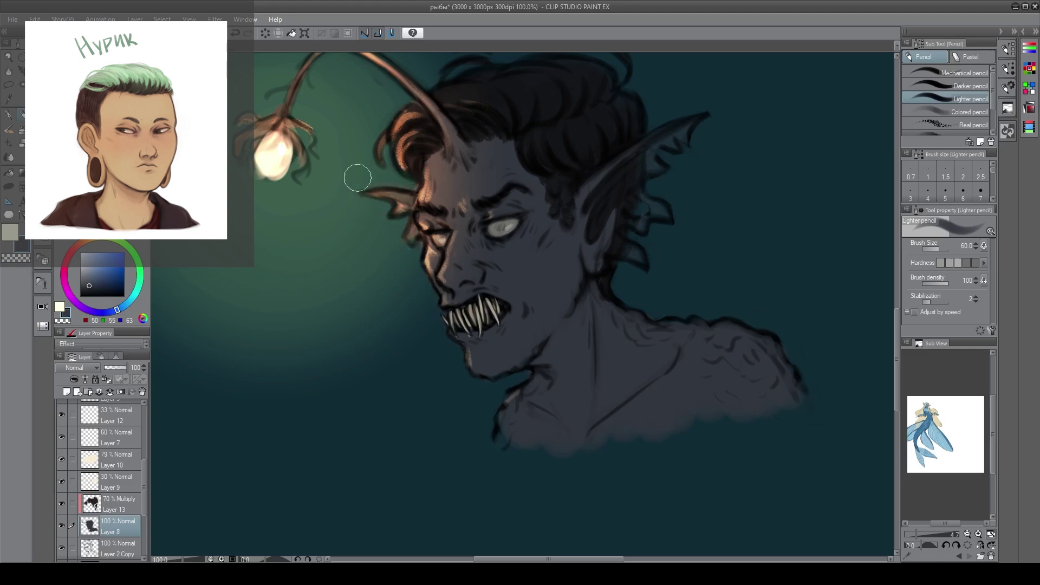
drag(403, 348, 393, 347)
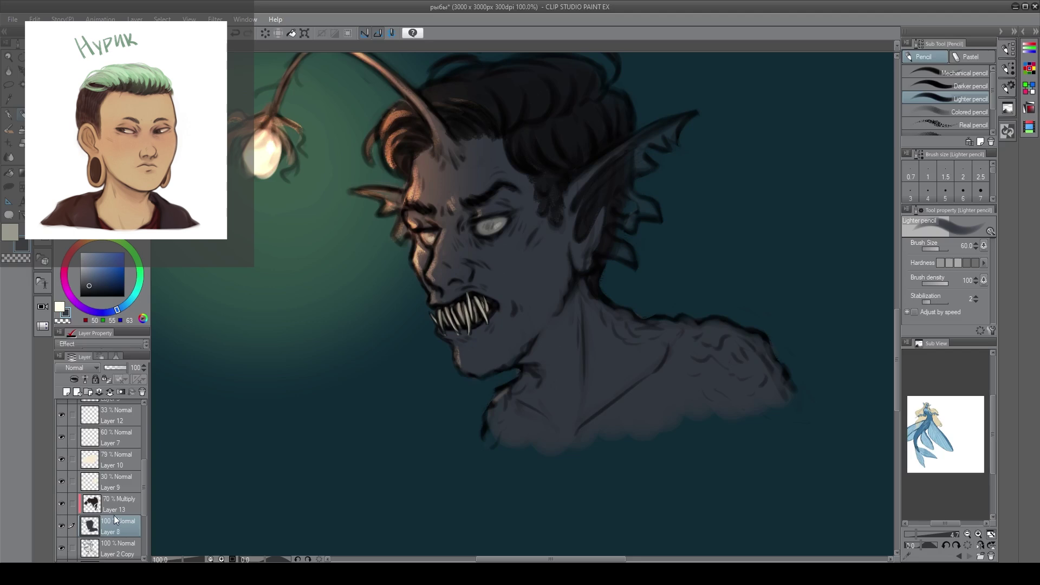
Shade the fangs in blue-grey on Layer 14 with the pencil at size 70, and set the layer to Multiply at 63% opacity
drag(144, 491, 143, 462)
click(123, 457)
click(112, 431)
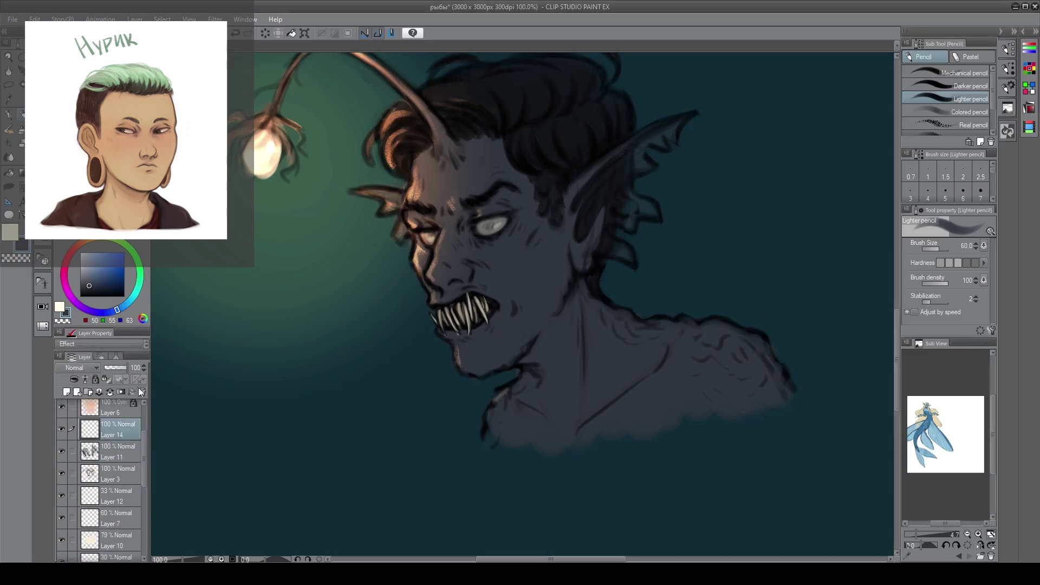
key(bracketright)
mouse_move(475, 342)
mouse_down()
mouse_move(489, 315)
mouse_move(455, 328)
mouse_move(492, 306)
mouse_move(468, 323)
mouse_move(482, 301)
mouse_move(444, 311)
mouse_move(465, 299)
mouse_move(459, 319)
mouse_move(507, 312)
mouse_up()
click(144, 281)
mouse_move(125, 367)
mouse_down()
mouse_move(108, 368)
mouse_move(126, 368)
mouse_up()
click(75, 382)
click(74, 381)
mouse_move(486, 312)
mouse_down()
mouse_move(440, 316)
mouse_move(479, 305)
mouse_up()
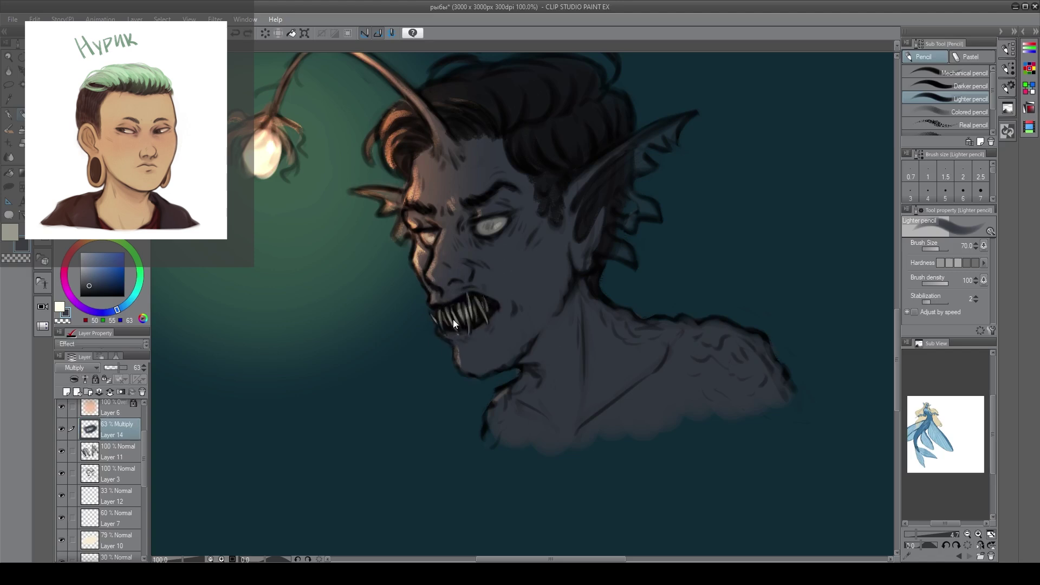
Mirror the canvas view and refine the shading over the fangs on Layer 14
scroll(463, 351, up, 1)
key(h)
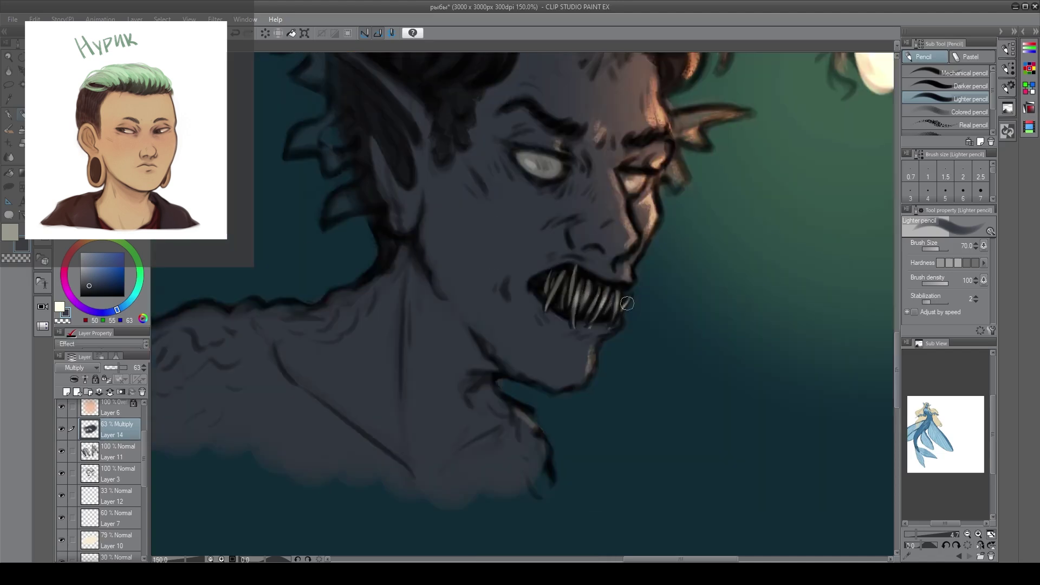
drag(555, 294, 558, 285)
drag(518, 344, 431, 410)
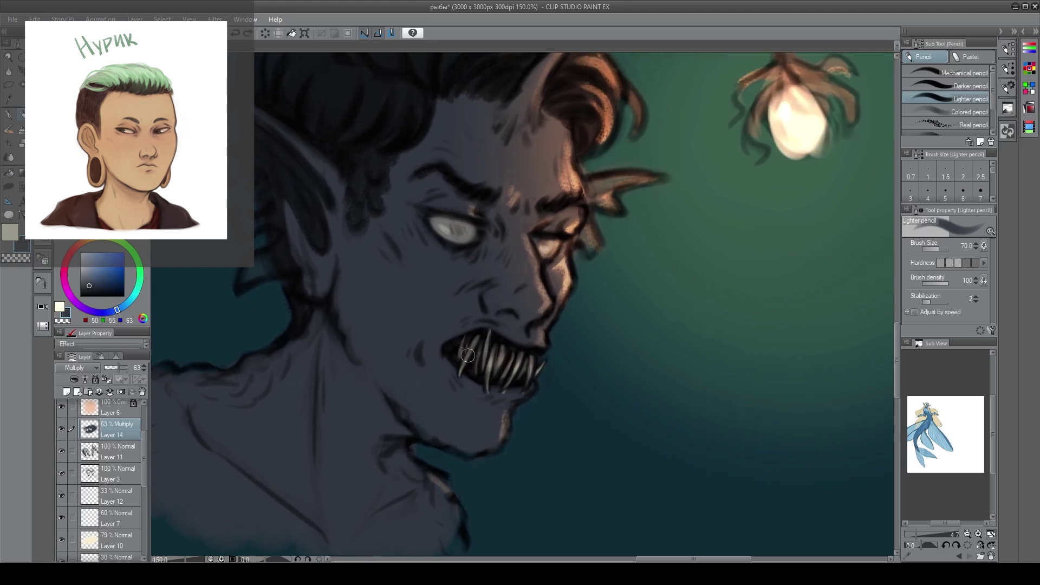
drag(606, 323, 664, 345)
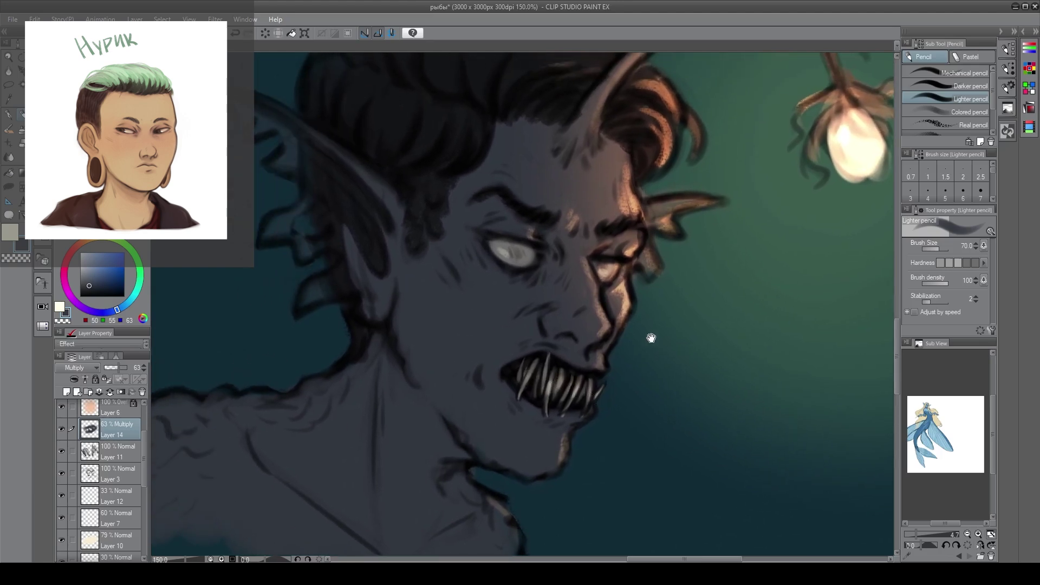
scroll(559, 452, down, 1)
Hide the teal background on Layer 4, and fill the base colour along the jaw, neck and chest on Layer 8 with the Mechanical pencil at size 40
drag(453, 313, 428, 209)
key(k)
click(248, 365)
drag(145, 486, 147, 511)
scroll(108, 520, down, 3)
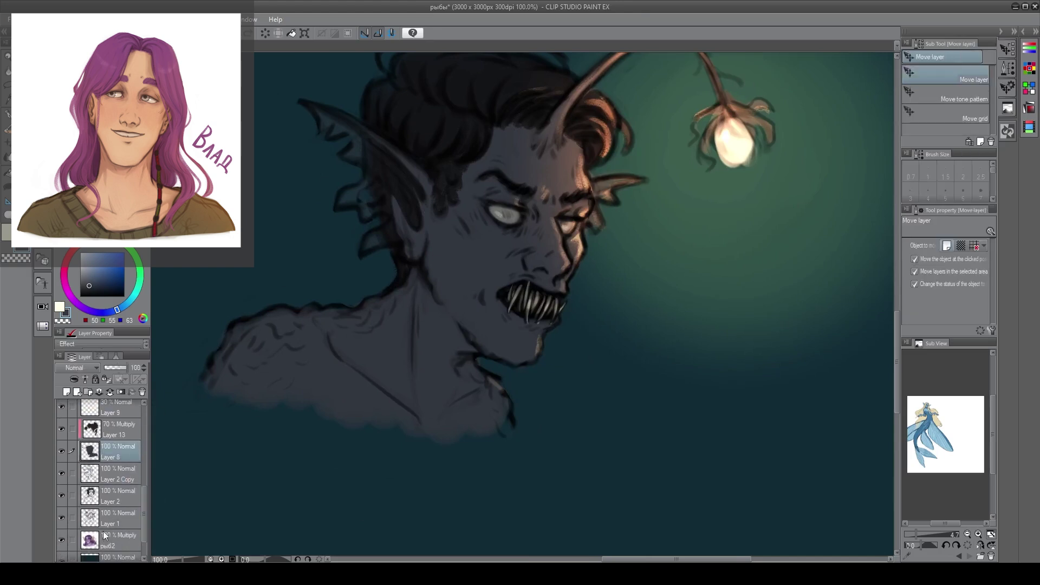
click(61, 529)
drag(465, 284, 492, 289)
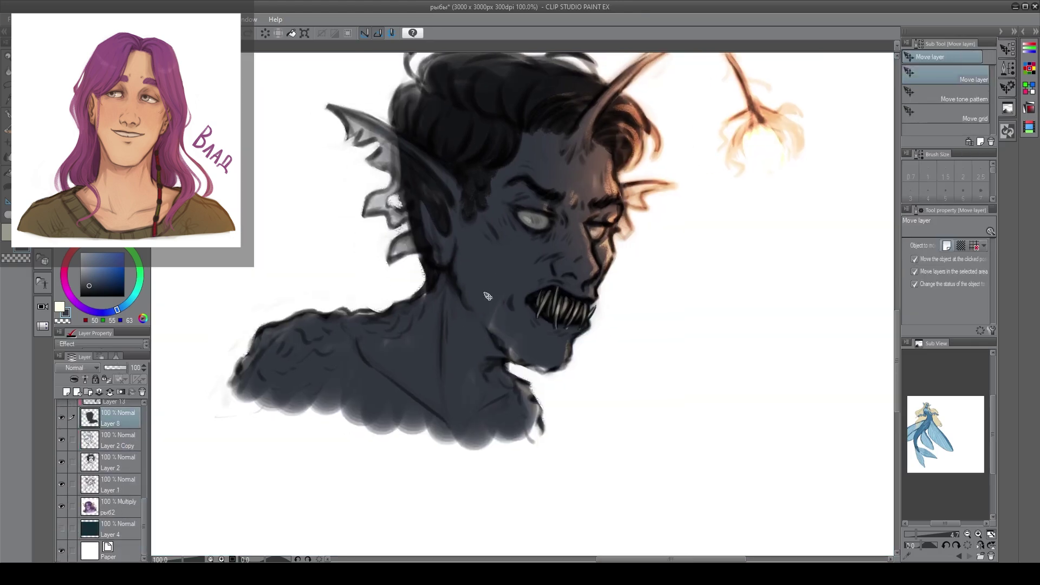
key(p)
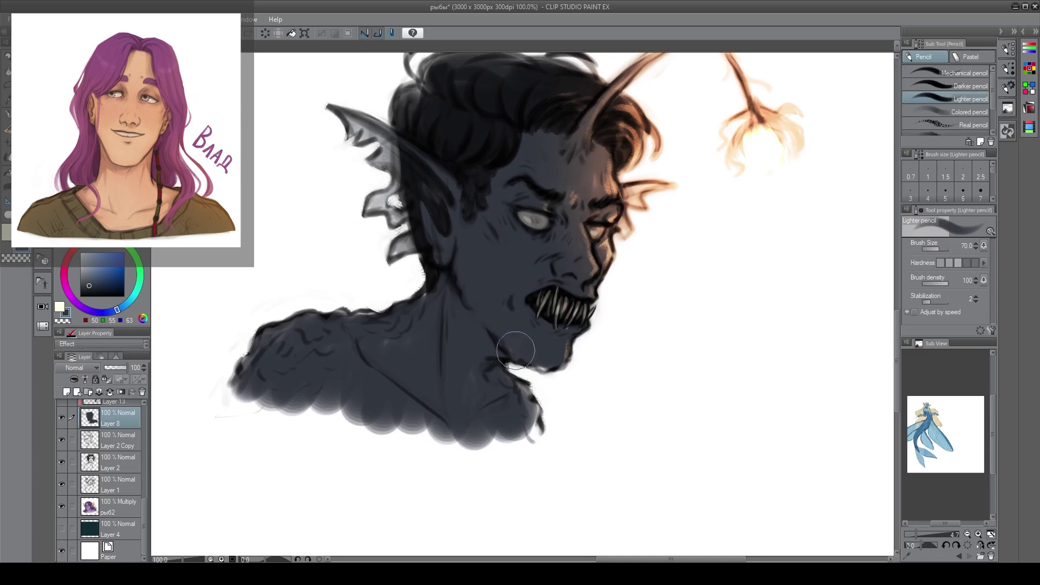
click(931, 73)
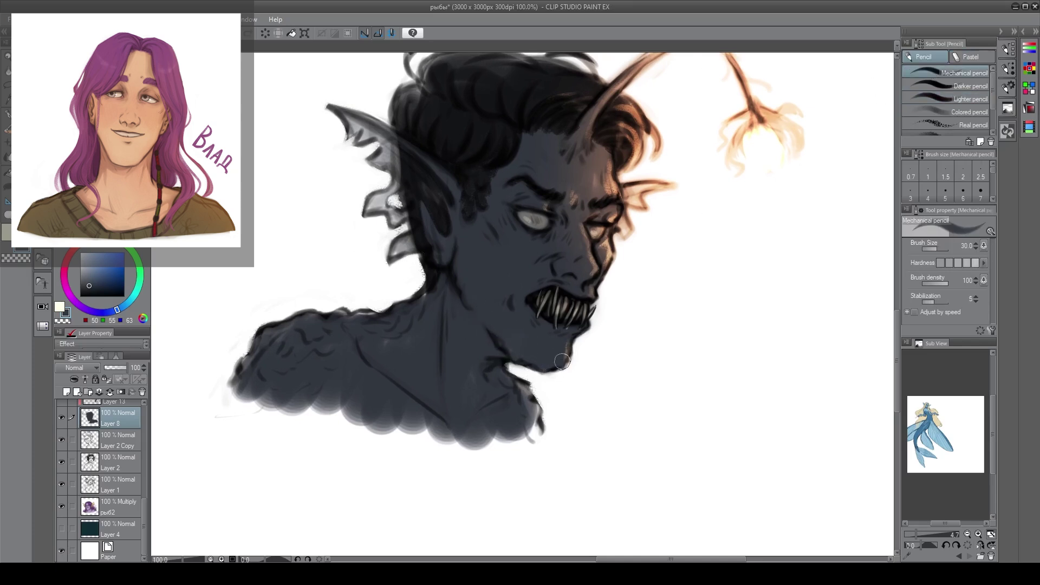
drag(518, 386, 533, 409)
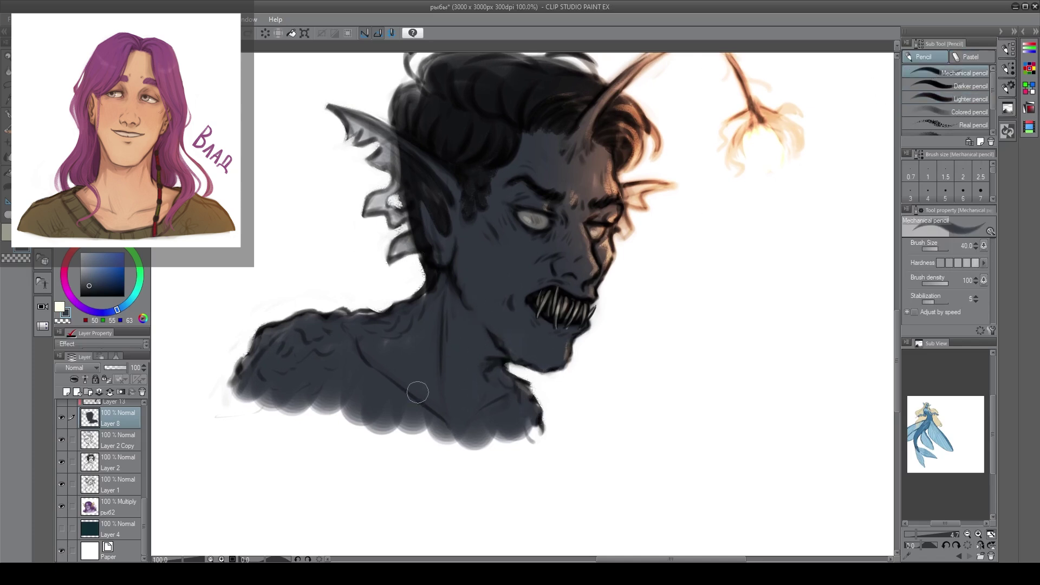
drag(277, 375, 417, 411)
Extend the chest's lower edge in solid blue-grey on Layer 8 with the thick paint brush at size 100, and show the teal background again
key(b)
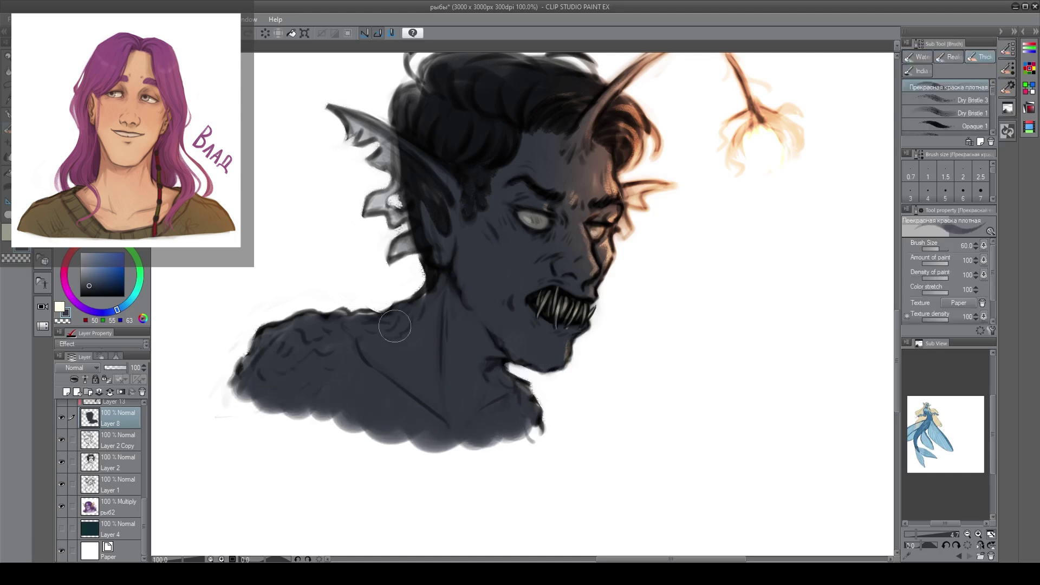
drag(230, 388, 324, 427)
key(ctrl+z)
key(])
key(])
key(])
mouse_move(255, 388)
mouse_down()
mouse_move(265, 408)
mouse_move(307, 413)
mouse_up()
mouse_move(275, 397)
mouse_down()
mouse_move(368, 422)
mouse_move(323, 432)
mouse_move(536, 443)
mouse_move(422, 440)
mouse_move(522, 423)
mouse_move(533, 424)
mouse_move(507, 462)
mouse_move(332, 434)
mouse_move(249, 397)
mouse_move(396, 462)
mouse_move(268, 421)
mouse_move(454, 479)
mouse_move(490, 471)
mouse_move(311, 434)
mouse_up()
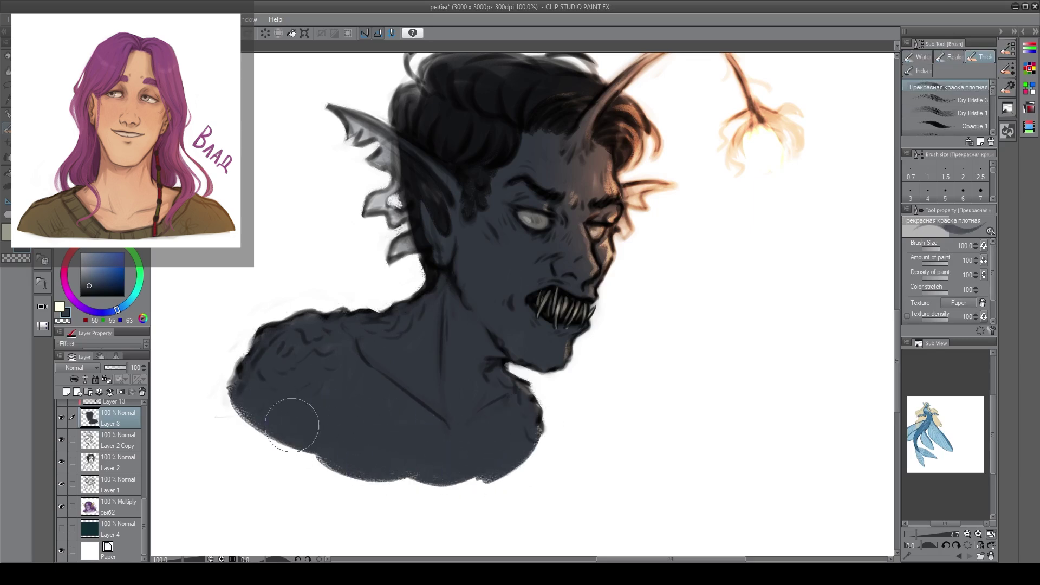
scroll(250, 436, down, 4)
click(61, 528)
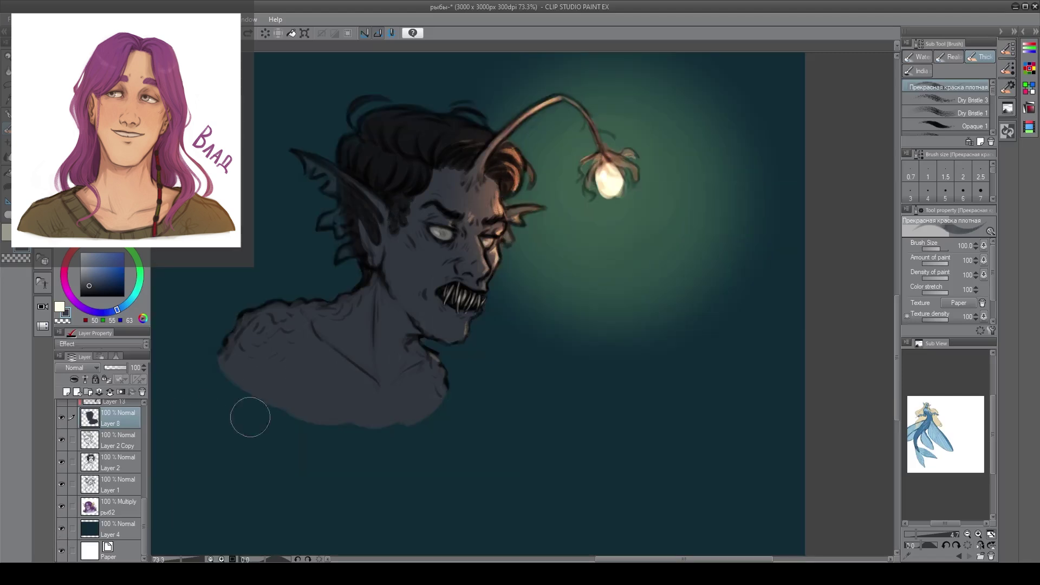
Add a clipped layer above Layer 13, and set Layer 13's opacity to 93%
key(k)
click(67, 392)
drag(144, 512, 115, 459)
click(62, 466)
click(62, 467)
click(112, 488)
drag(119, 369, 126, 368)
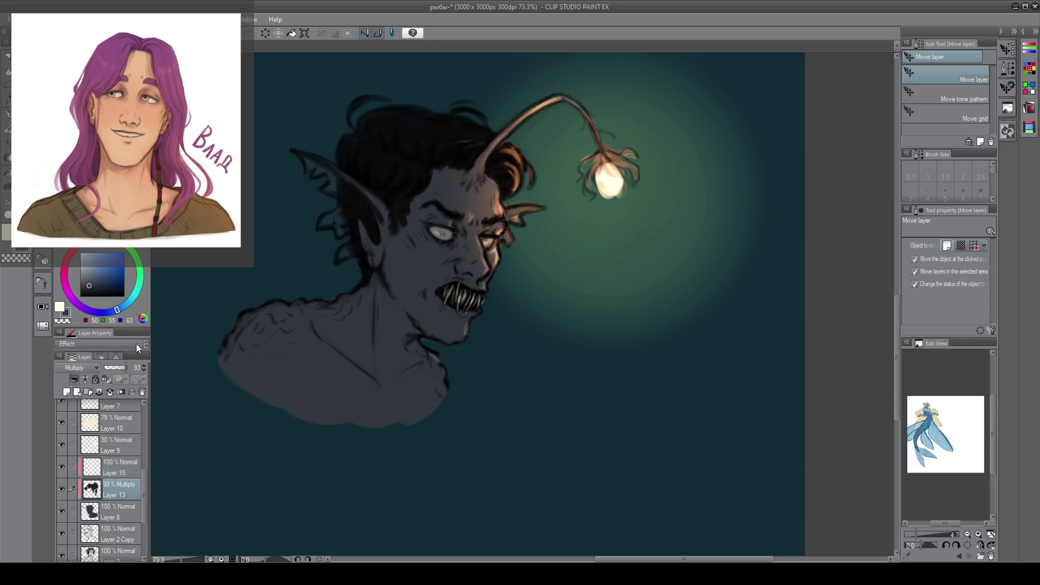
click(62, 486)
click(62, 487)
Darken the upper lip line at the far end of the mouth in black on Layer 3 with the Lighter pencil at size 25
key(p)
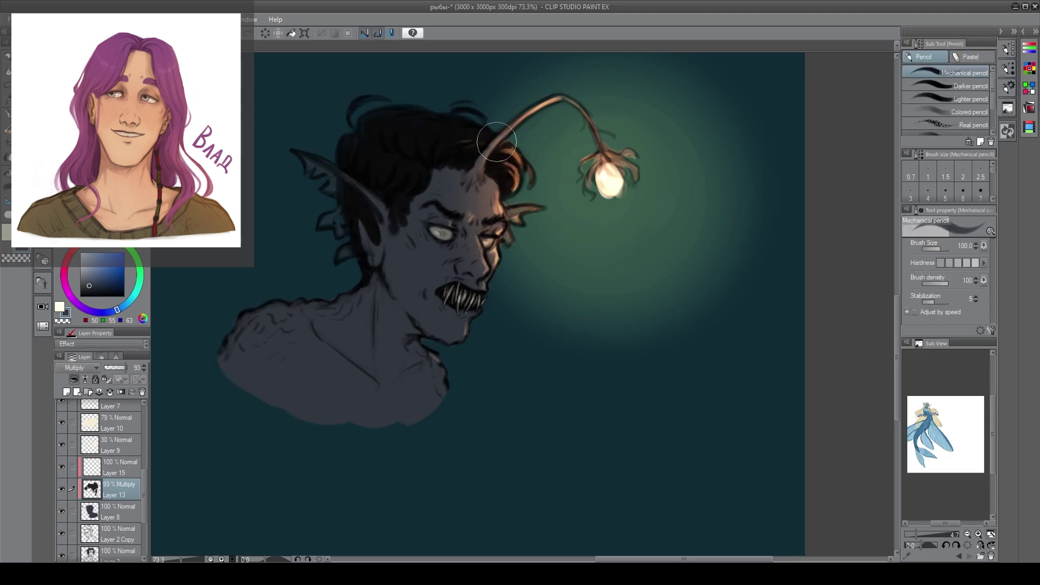
click(973, 99)
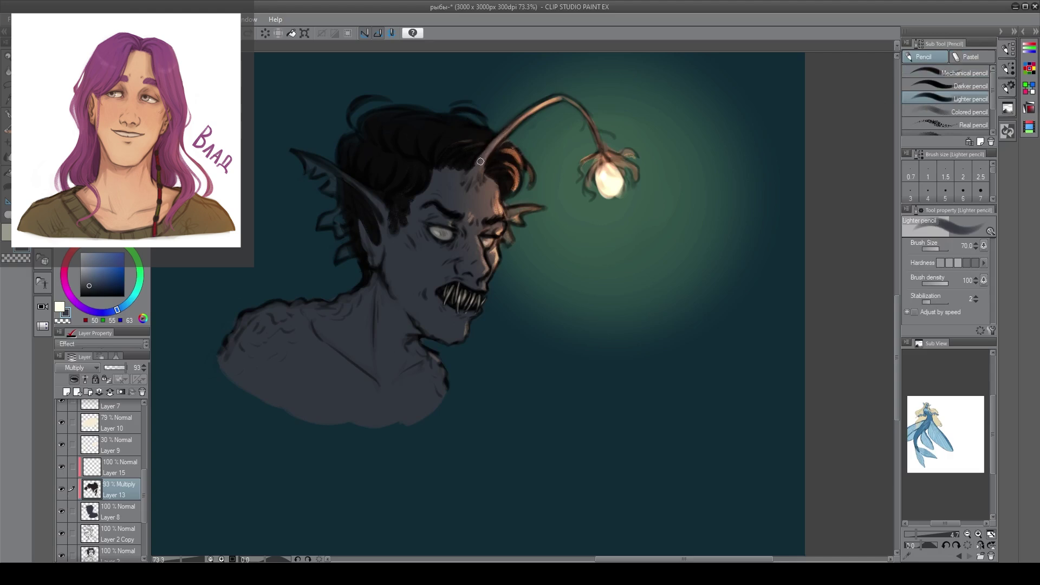
drag(607, 158, 590, 171)
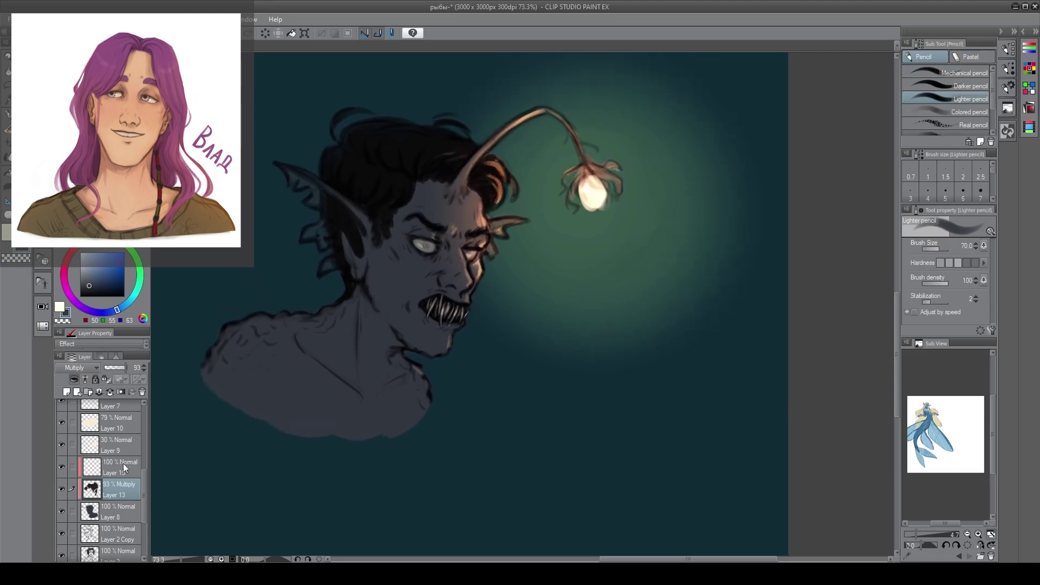
scroll(120, 466, up, 2)
click(117, 411)
key(d)
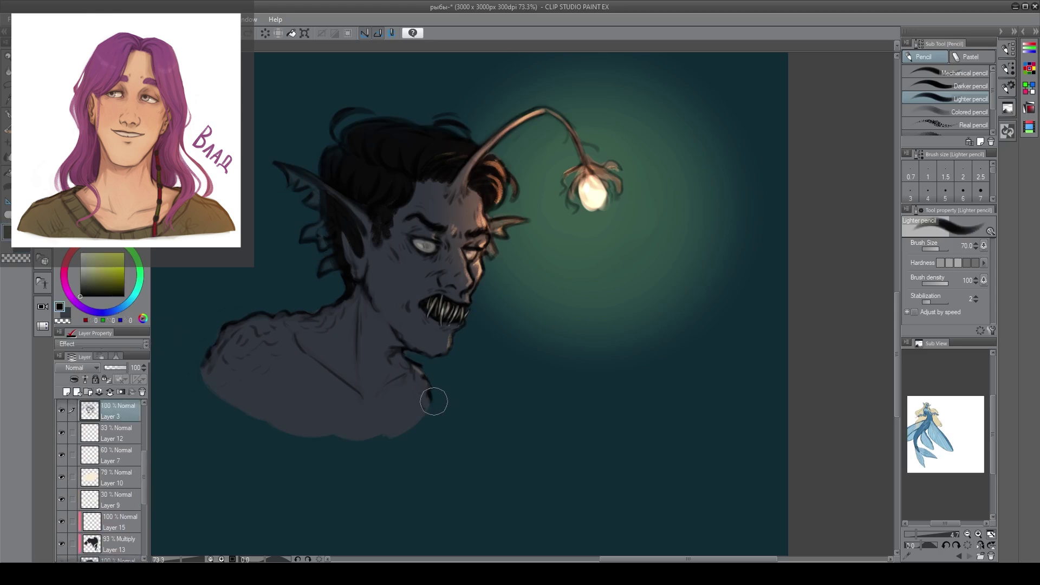
scroll(463, 342, up, 2)
drag(504, 228, 539, 320)
key(bracketleft)
key(bracketleft)
key(bracketleft)
key(bracketleft)
key(bracketleft)
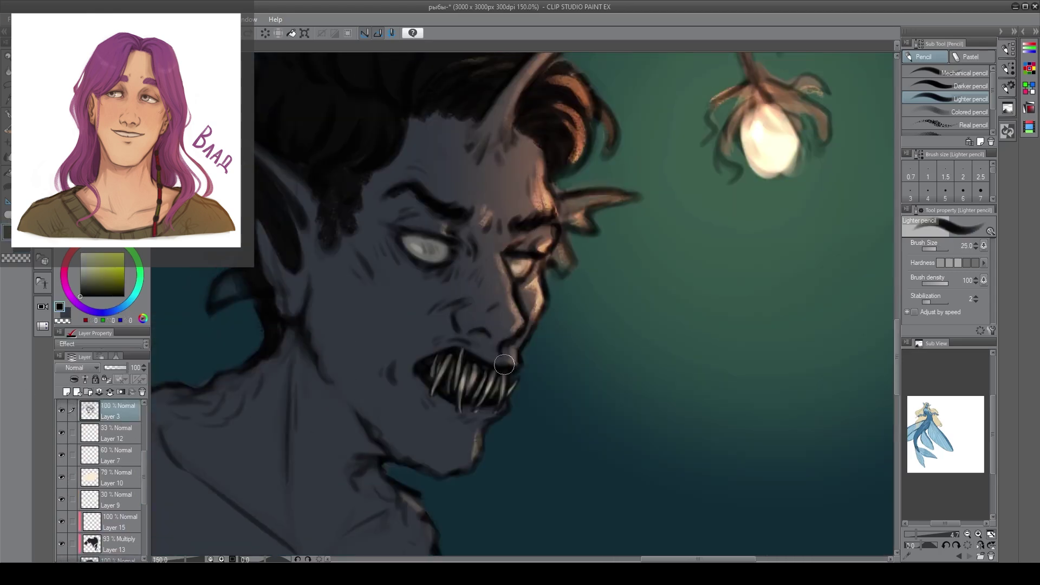
drag(513, 370, 515, 319)
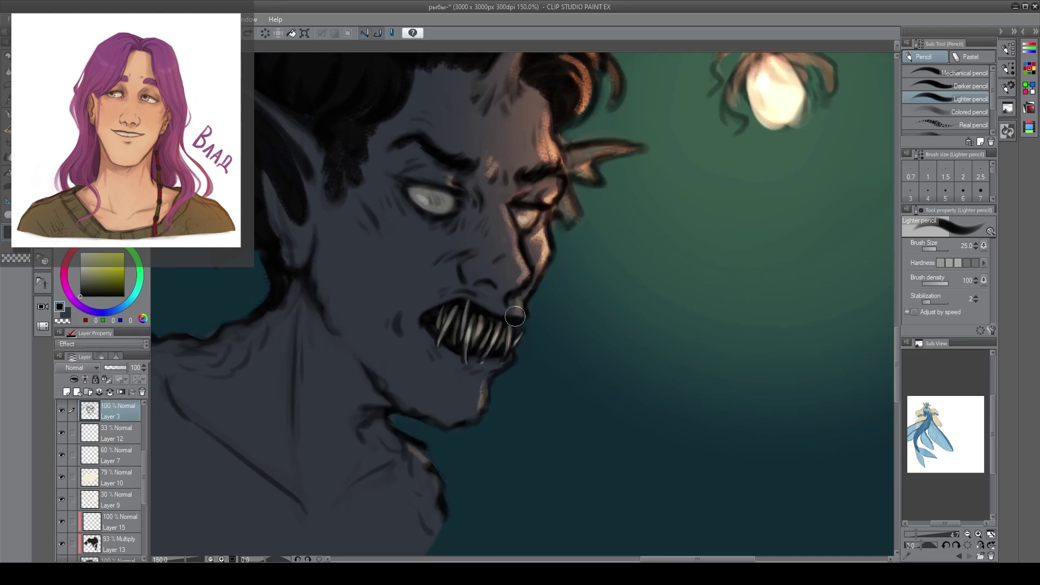
Refine the lip outline at the far end of the mouth on Layer 3, using black and the sampled blue-grey skin colour
drag(501, 361, 484, 354)
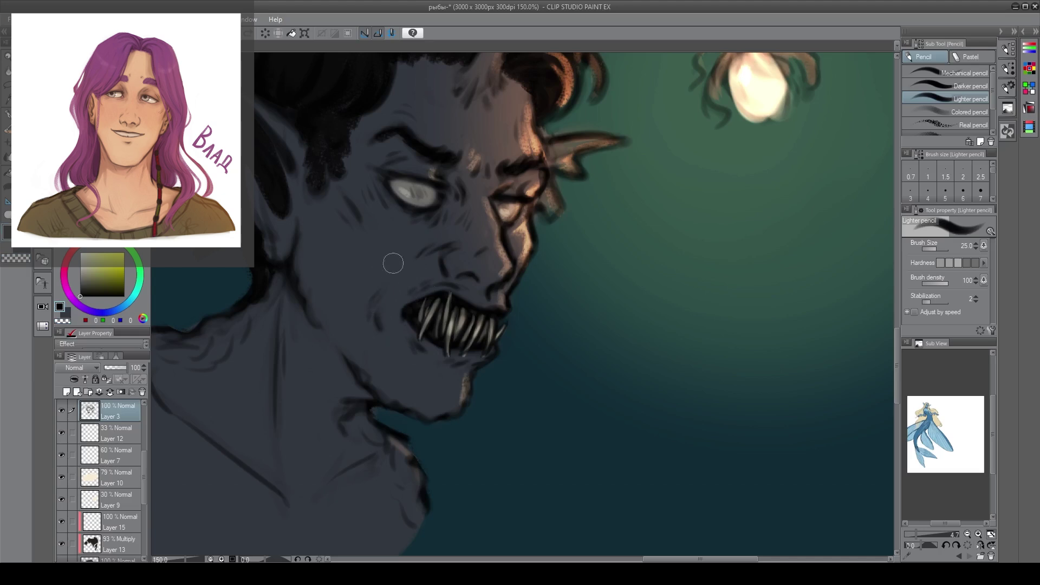
drag(388, 268, 380, 275)
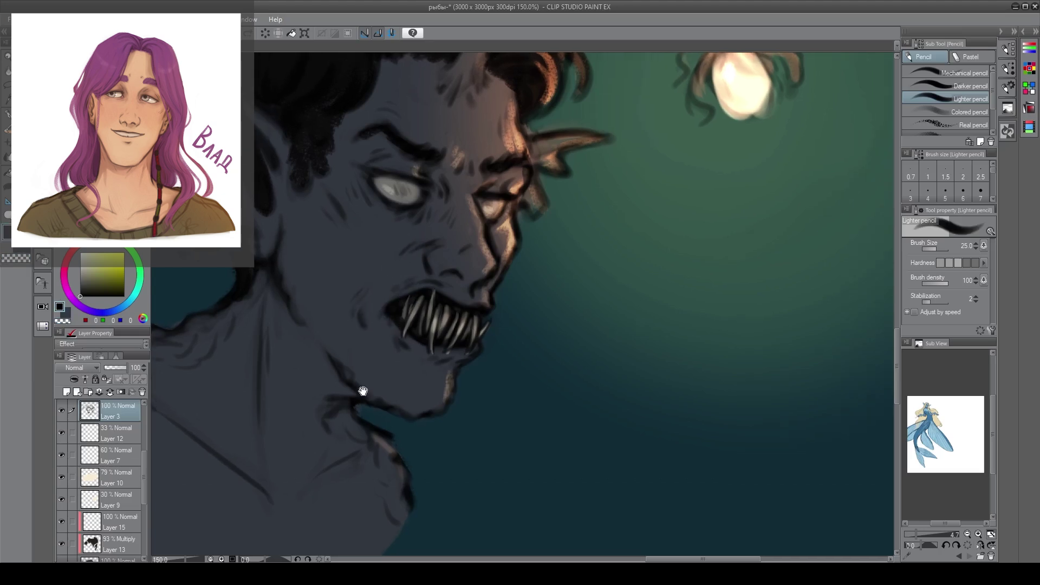
drag(367, 388, 347, 384)
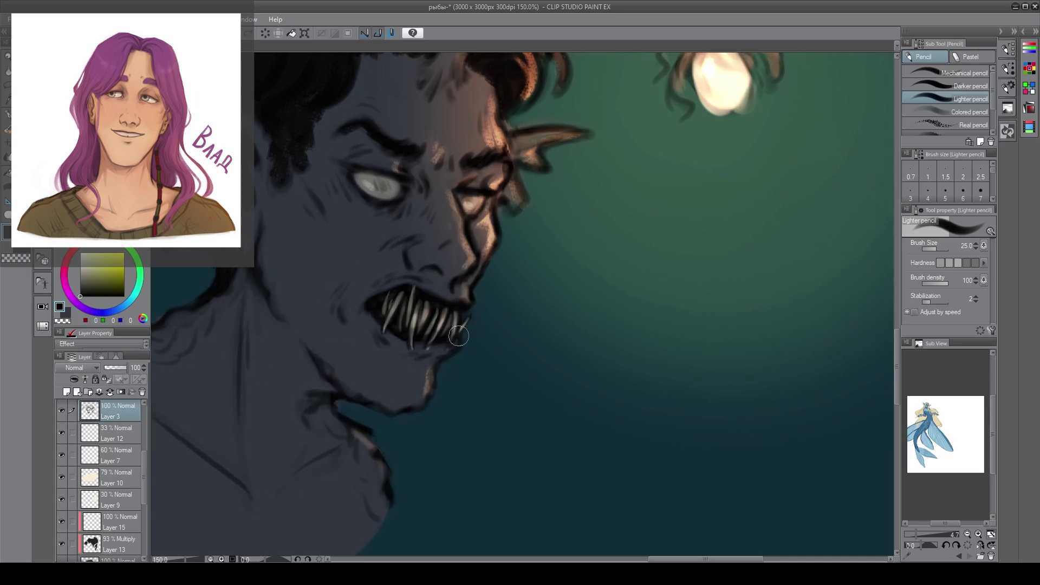
alt+click(455, 361)
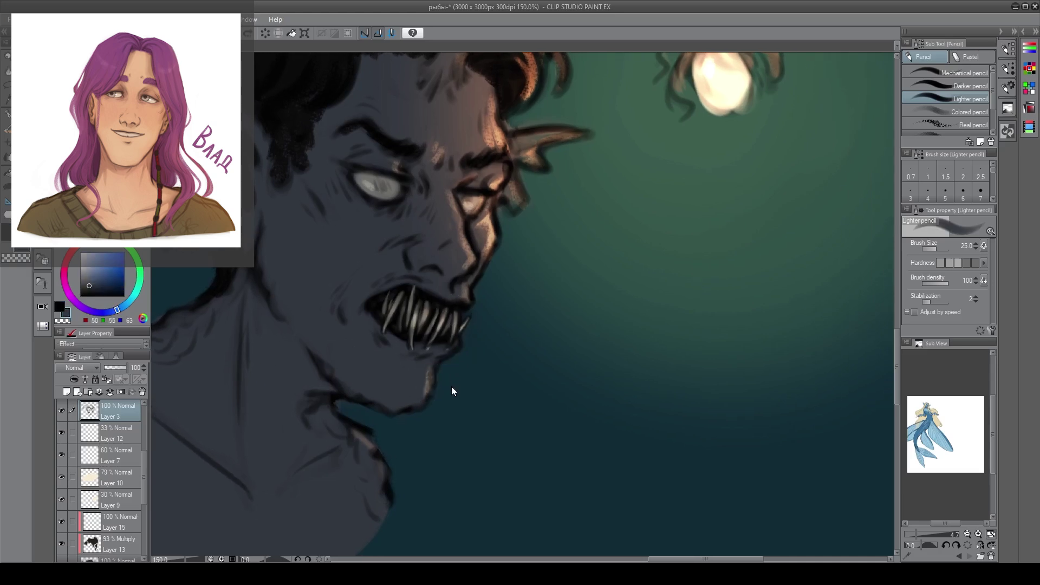
alt+click(463, 315)
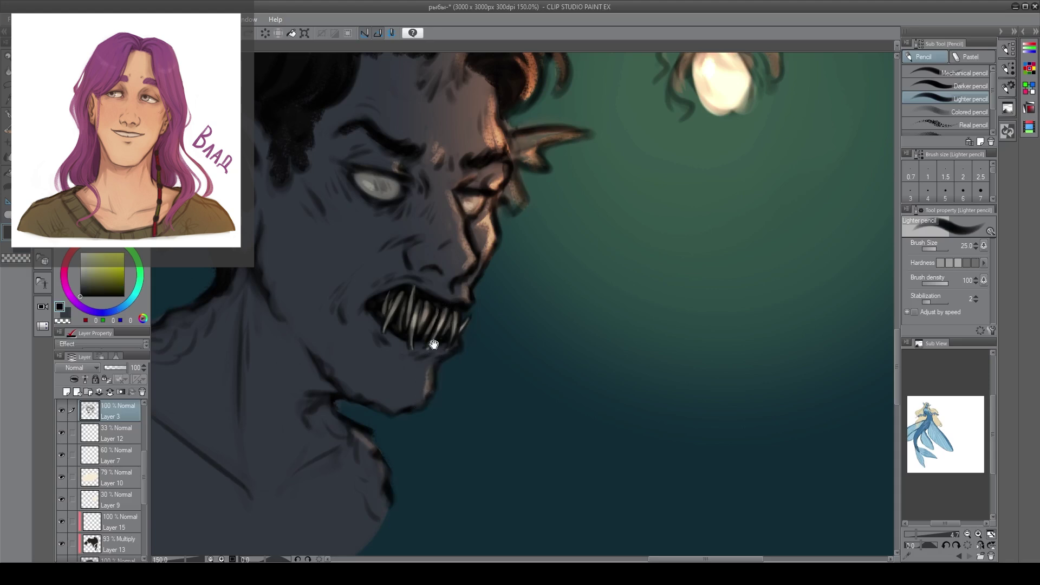
Touch up the black outline along the lower part of the lure stalk on Layer 3 with the Lighter pencil at size 25
drag(433, 356, 430, 364)
drag(537, 271, 533, 331)
drag(511, 407, 514, 424)
drag(434, 331, 467, 406)
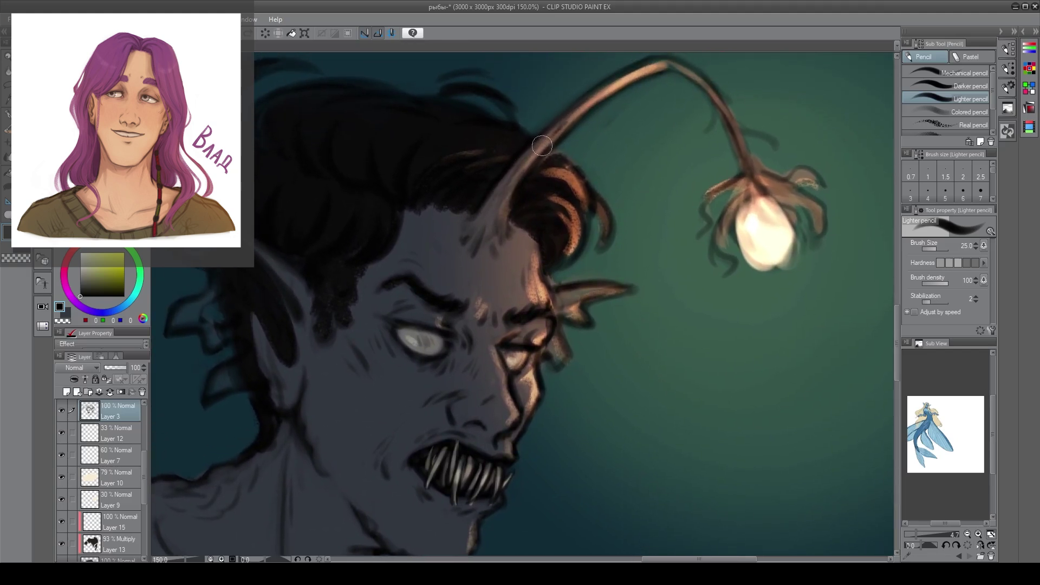
drag(540, 161, 502, 190)
drag(444, 296, 549, 158)
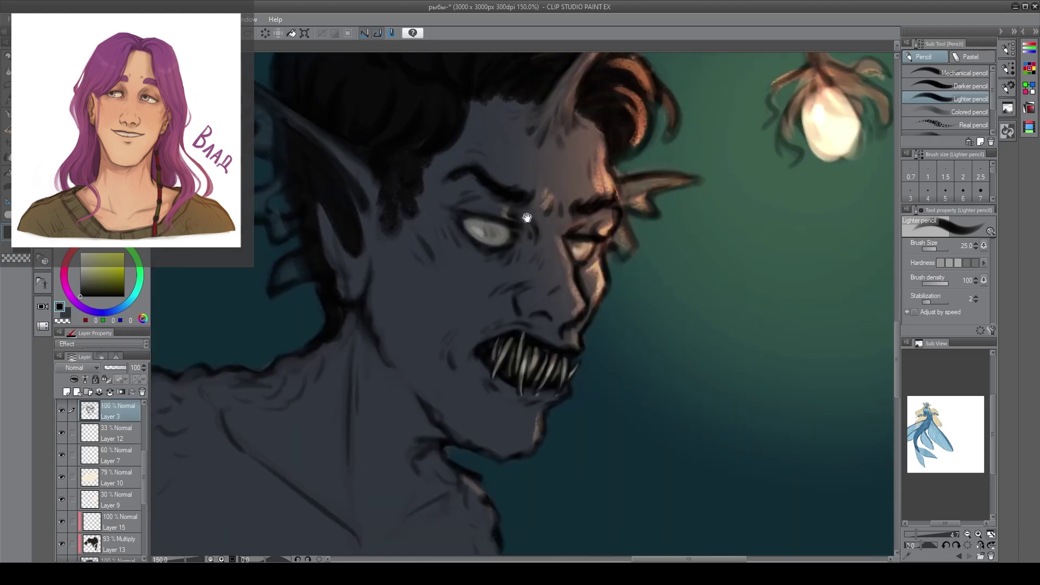
drag(516, 228, 402, 271)
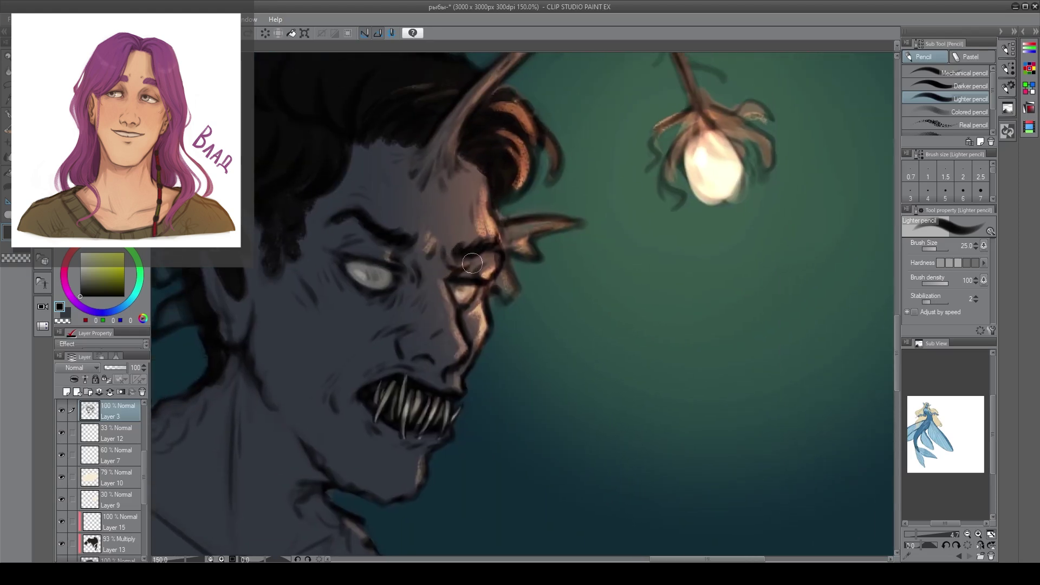
Refine the brow and eyelid lines around both eyes on Layer 3, alternating black strokes with transparent-colour erasing
drag(410, 256, 401, 255)
mouse_move(482, 259)
mouse_down()
mouse_move(477, 231)
mouse_move(510, 275)
mouse_up()
mouse_move(464, 379)
mouse_down()
mouse_move(481, 382)
mouse_move(477, 318)
mouse_up()
drag(357, 206, 358, 190)
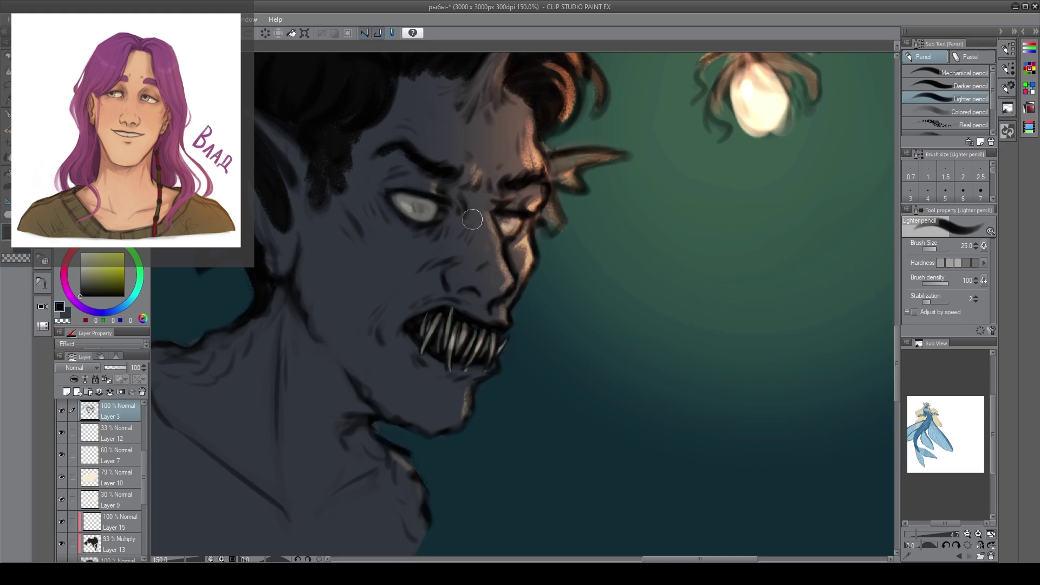
drag(420, 227, 436, 262)
drag(428, 215, 406, 221)
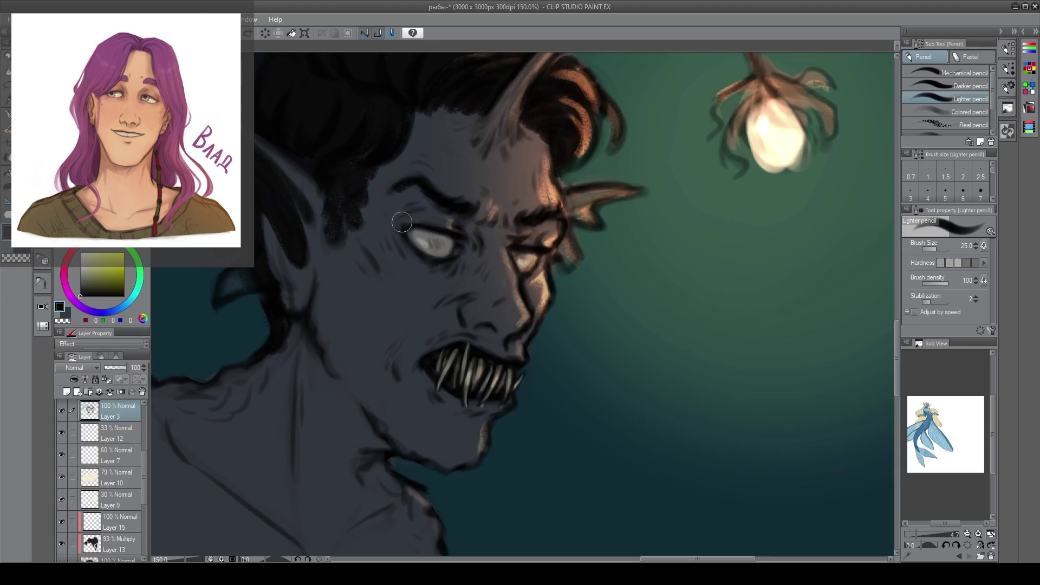
key(c)
key(c)
key(c)
key(c)
key(c)
key(c)
drag(389, 301, 350, 303)
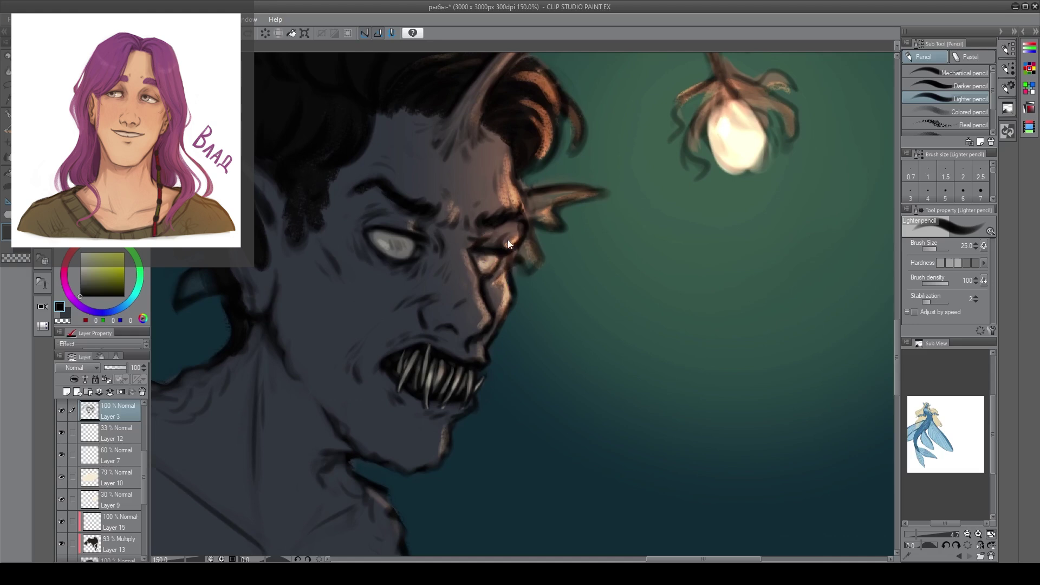
Clean up the outlines of the near ear and its fins on Layer 3 with black and transparent colour
drag(427, 265, 513, 270)
drag(486, 429, 556, 324)
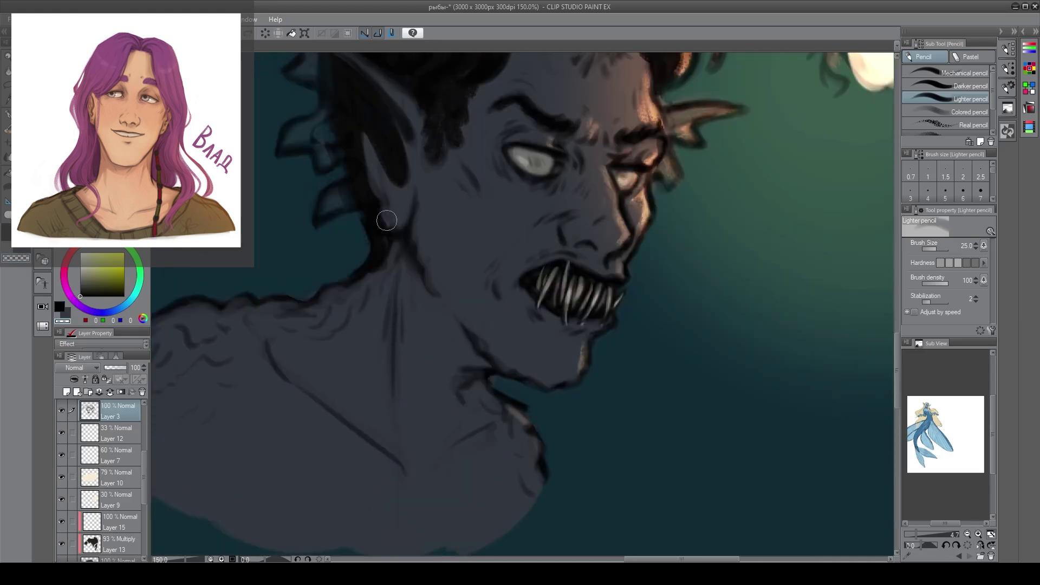
drag(378, 159, 427, 236)
drag(412, 187, 425, 216)
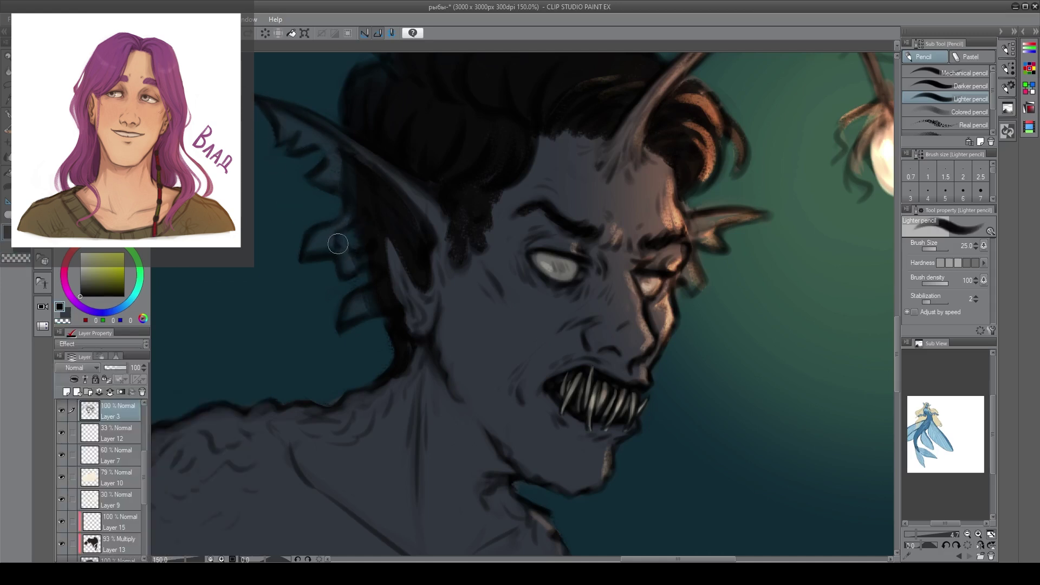
drag(362, 255, 373, 263)
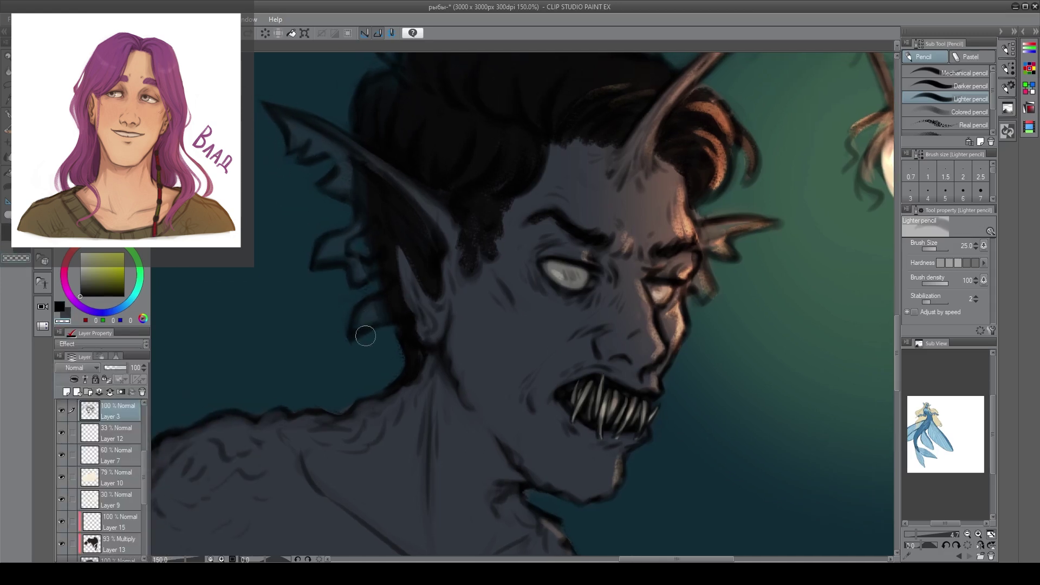
Erase dark shading around the lower ear fins on Layer 13 with the Lighter pencil in transparent colour
click(129, 545)
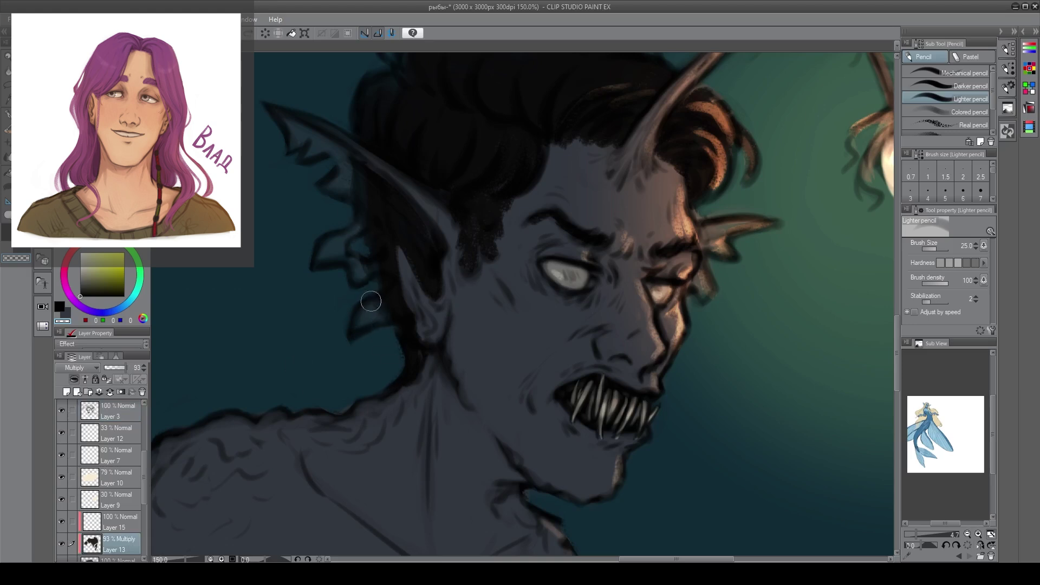
key(ctrl+s)
drag(359, 310, 334, 316)
Add a new layer above Layer 15, and move it up the stack to just above Layer 11
click(117, 521)
click(66, 393)
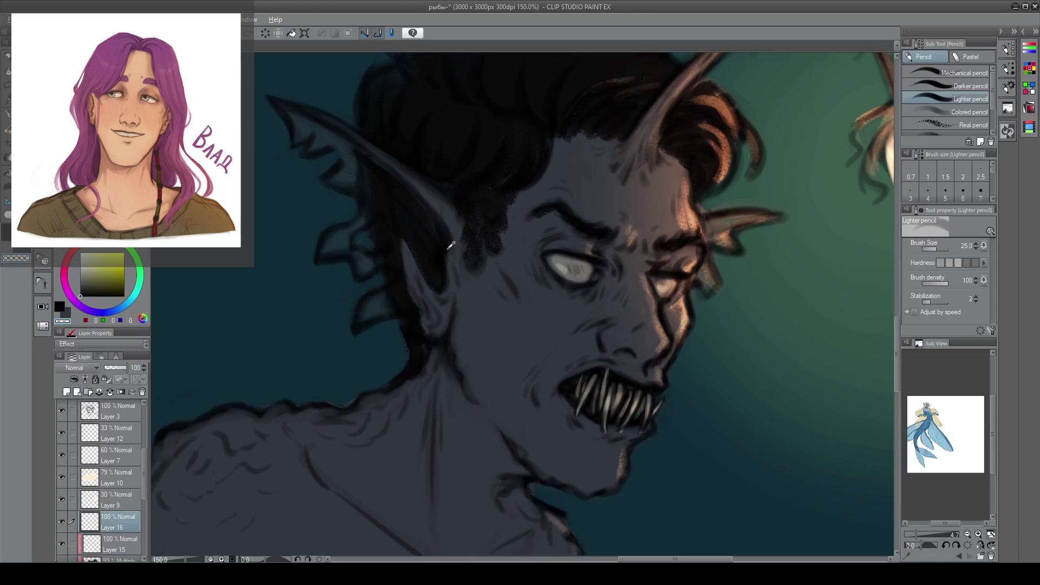
alt+click(406, 284)
drag(90, 521, 98, 384)
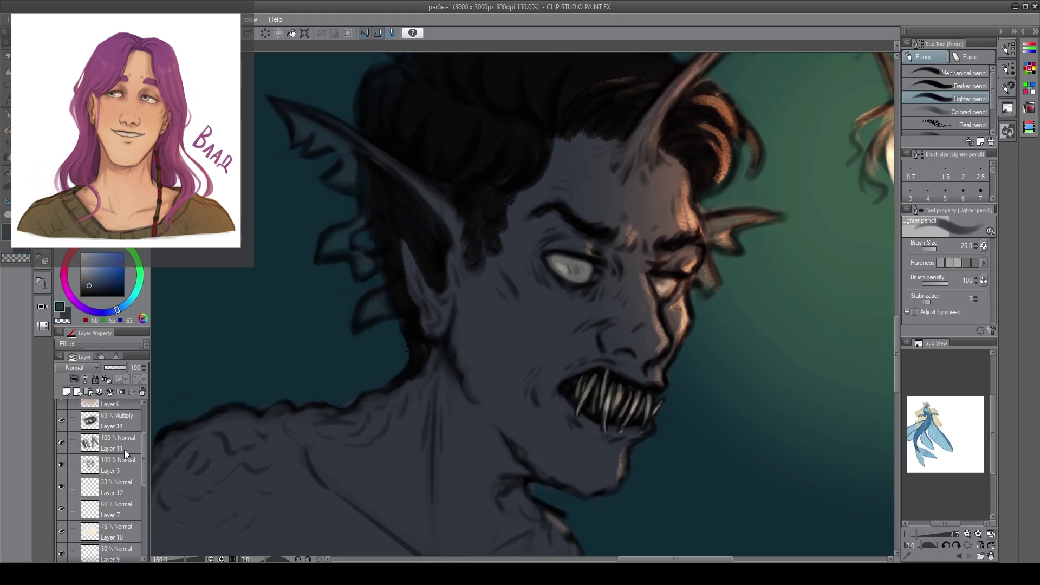
Draw light grey ridges across the near ear and its fins on Layer 16, using the colour sampled from the eye
drag(366, 324, 428, 312)
key(ctrl+z)
alt+click(582, 273)
key(ctrl+z)
mouse_move(365, 324)
mouse_down()
mouse_move(430, 325)
mouse_move(359, 331)
mouse_move(364, 277)
mouse_move(356, 275)
mouse_move(387, 221)
mouse_move(378, 214)
mouse_up()
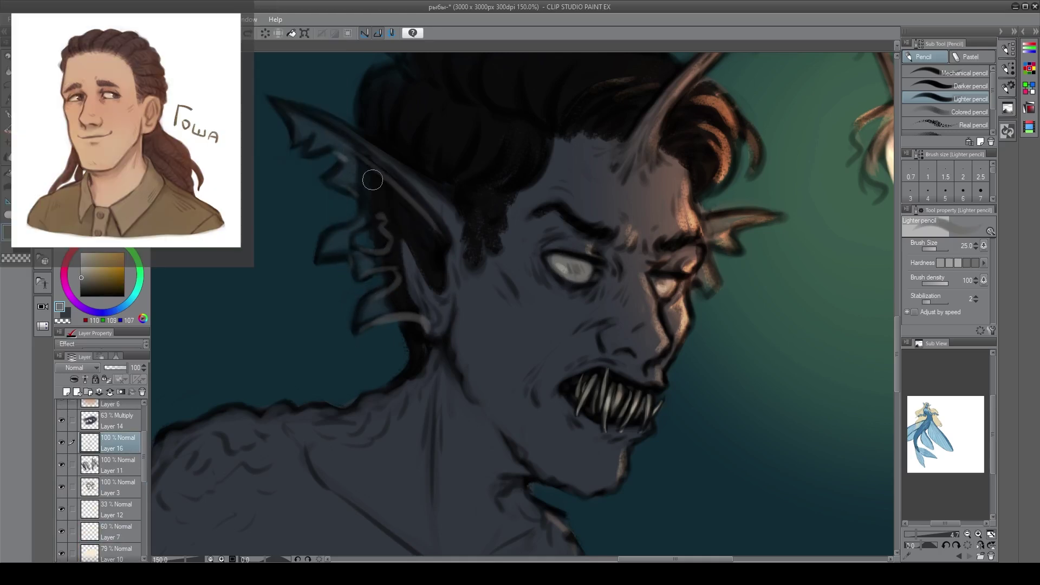
mouse_move(346, 173)
mouse_down()
mouse_move(448, 270)
mouse_move(425, 242)
mouse_move(407, 242)
mouse_up()
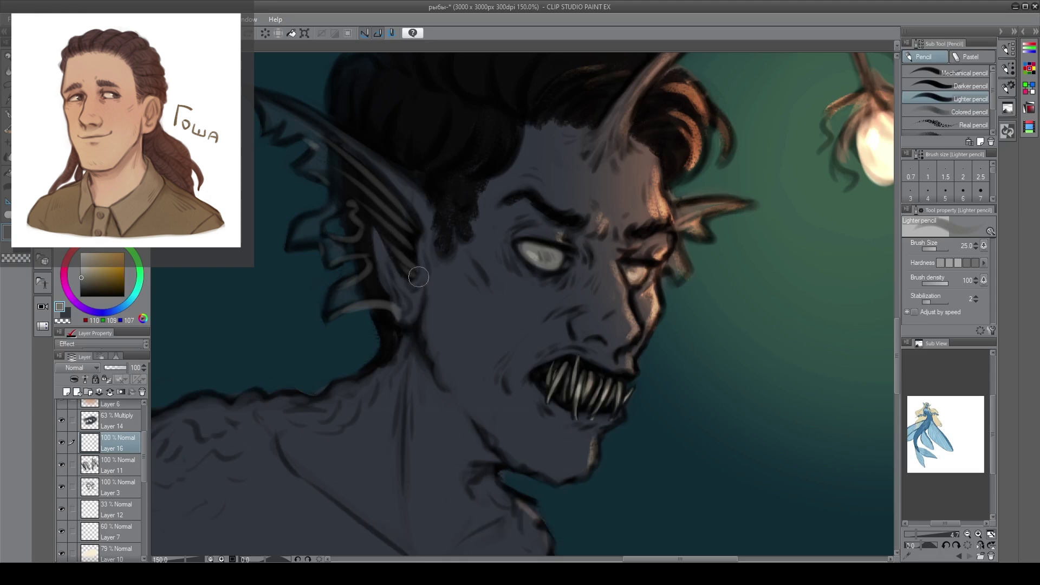
Reselect Layer 16 with the ear ridges, and lower its opacity to 56%
drag(450, 179, 543, 263)
scroll(142, 471, down, 5)
click(118, 539)
key(k)
click(469, 326)
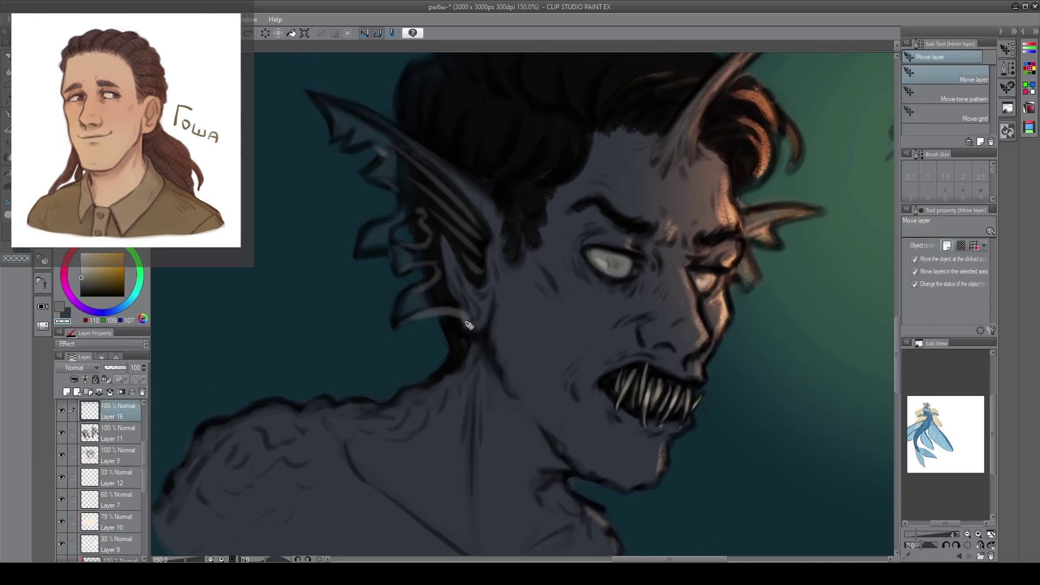
key(e)
click(116, 369)
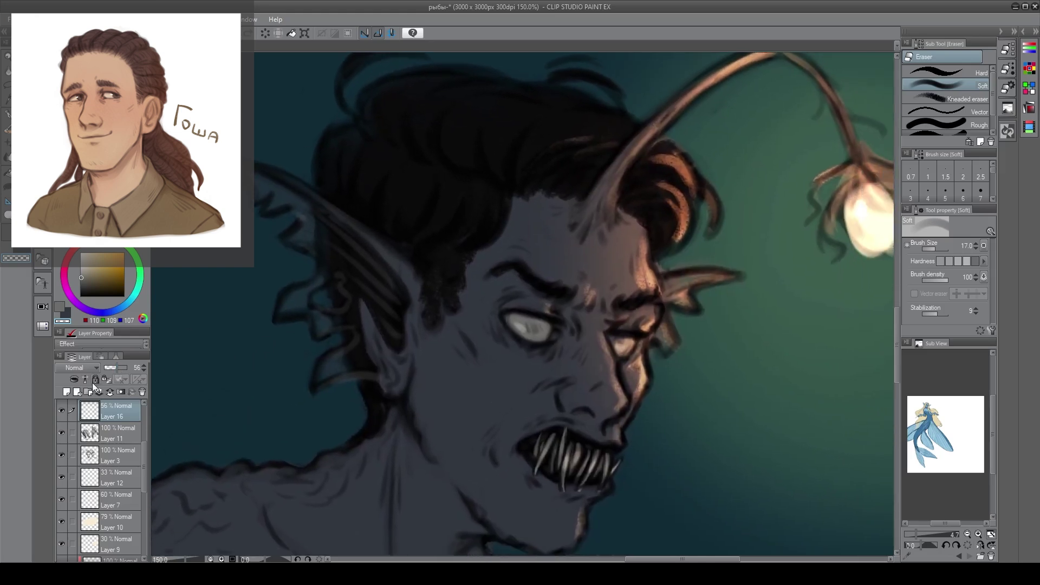
Add a layer above Layer 16, and dab blue-grey highlights on the hair curls with the Lighter pencil at size 40
key(p)
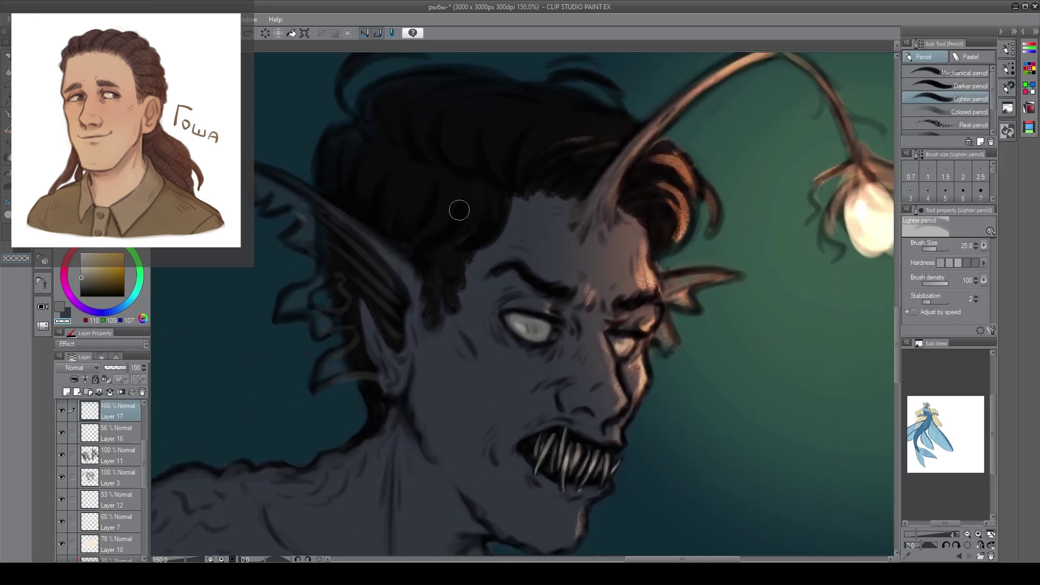
click(66, 313)
drag(435, 166, 422, 225)
key(ctrl+z)
key(bracketright)
key(bracketright)
drag(375, 166, 367, 187)
mouse_move(397, 185)
mouse_down()
mouse_move(390, 198)
mouse_move(416, 204)
mouse_up()
drag(445, 200, 442, 212)
drag(496, 124, 493, 148)
drag(466, 119, 459, 137)
drag(422, 104, 415, 122)
drag(397, 103, 394, 113)
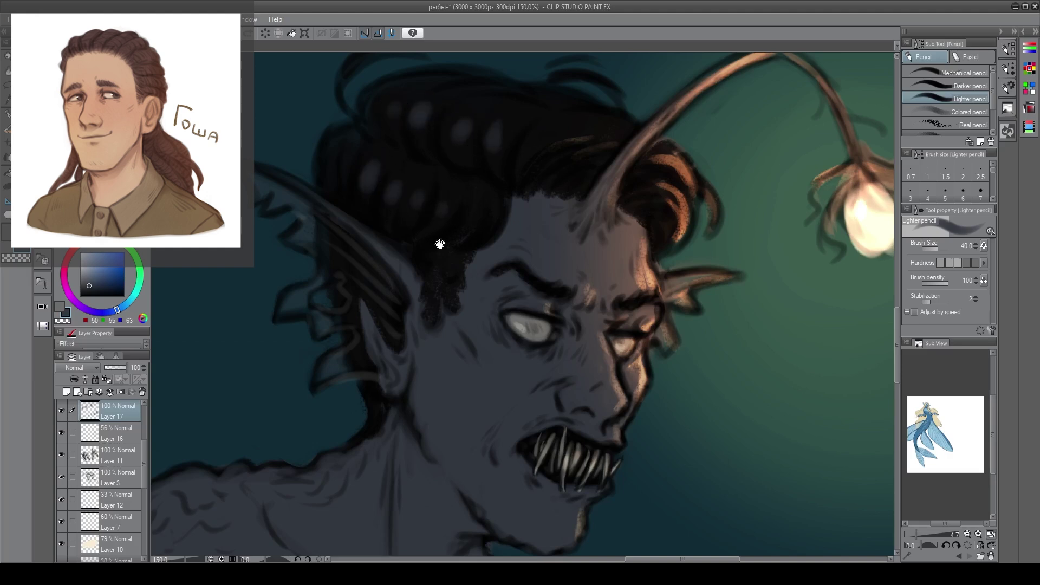
Extend the blue-grey highlights across the crown and the lower curls above the ear on Layer 17
drag(453, 214, 450, 252)
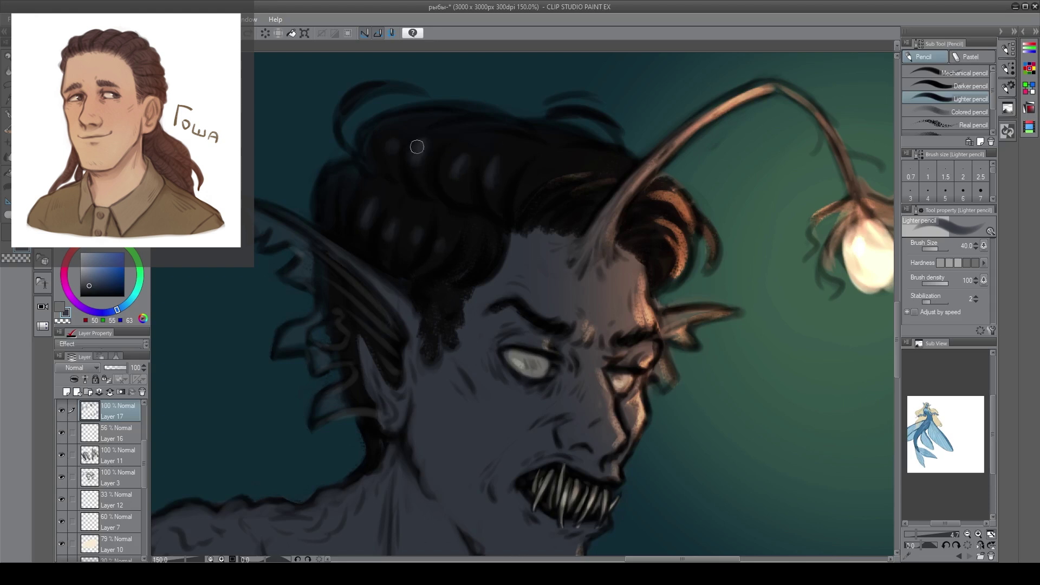
drag(537, 167, 519, 196)
drag(510, 154, 491, 184)
drag(577, 167, 522, 194)
drag(503, 167, 492, 195)
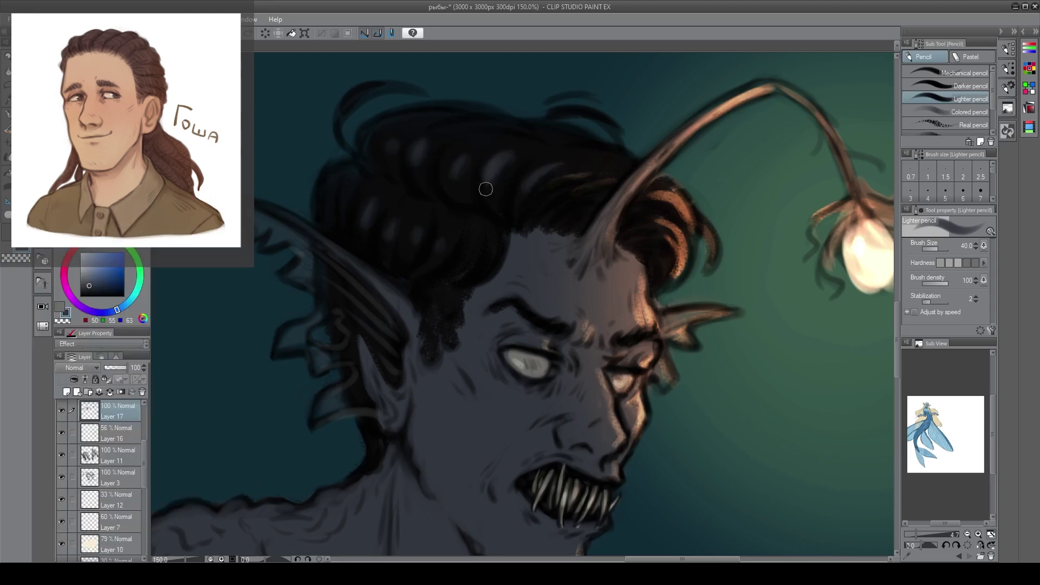
drag(441, 252, 438, 257)
drag(477, 241, 467, 263)
Set Layer 17's blending mode to Add (Glow) and reduce its opacity to 28%
click(115, 368)
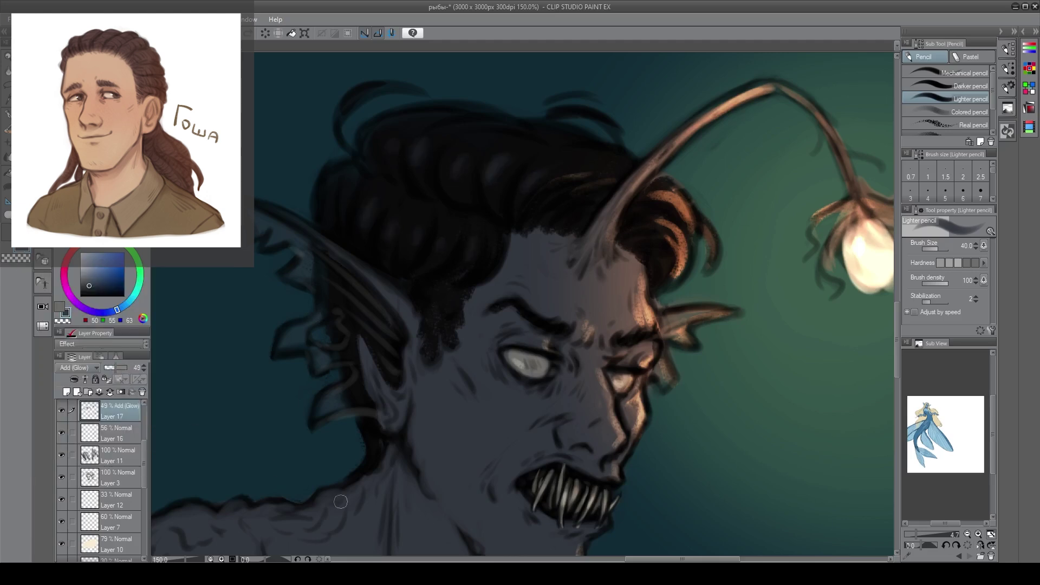
scroll(559, 448, down, 1)
drag(477, 290, 437, 157)
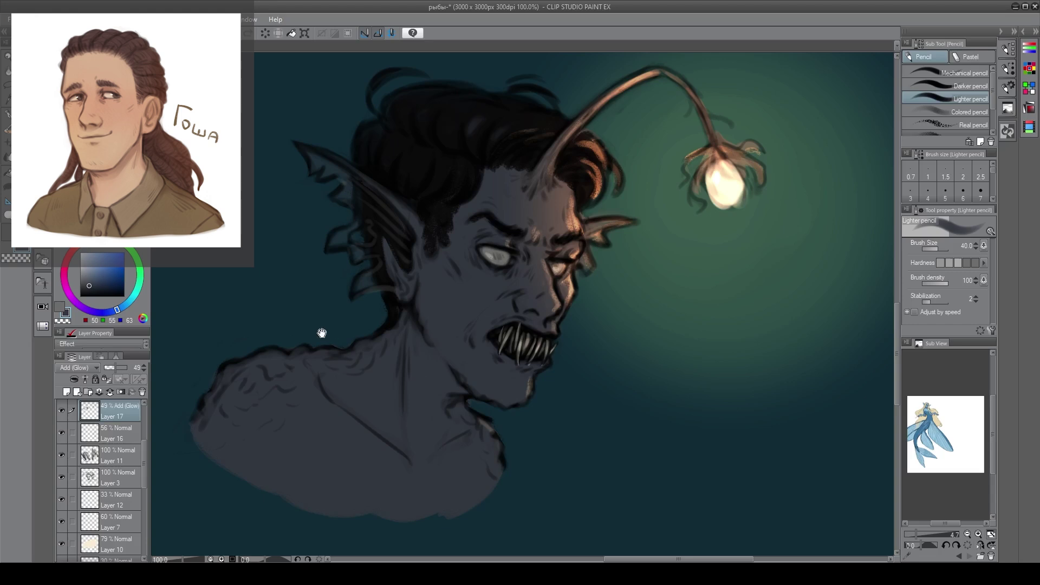
drag(326, 336, 306, 329)
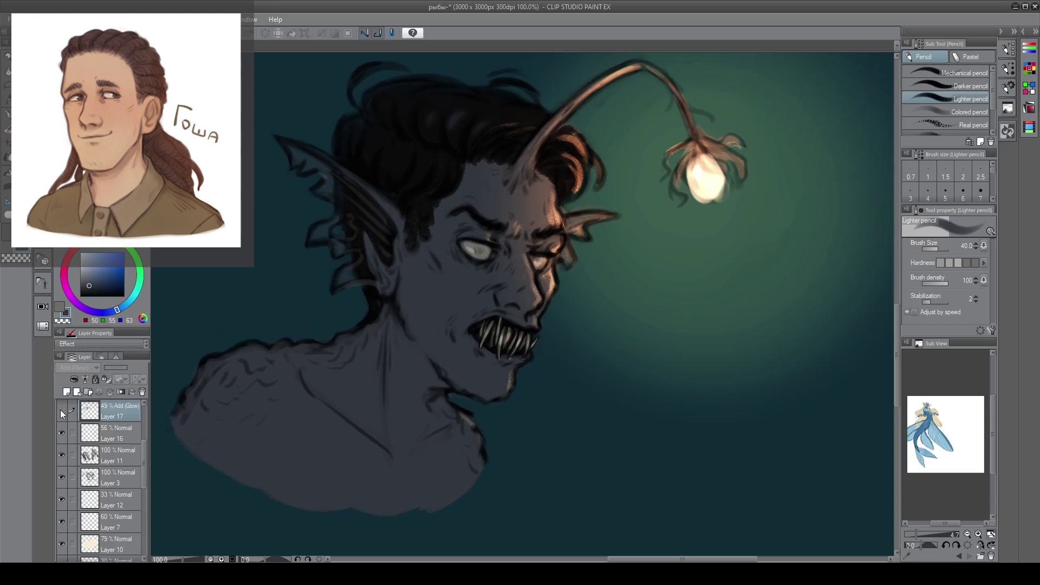
drag(367, 282, 414, 270)
drag(411, 358, 374, 465)
key(ctrl+z)
scroll(652, 340, up, 1)
drag(596, 283, 616, 325)
key(bracketright)
key(bracketright)
key(bracketright)
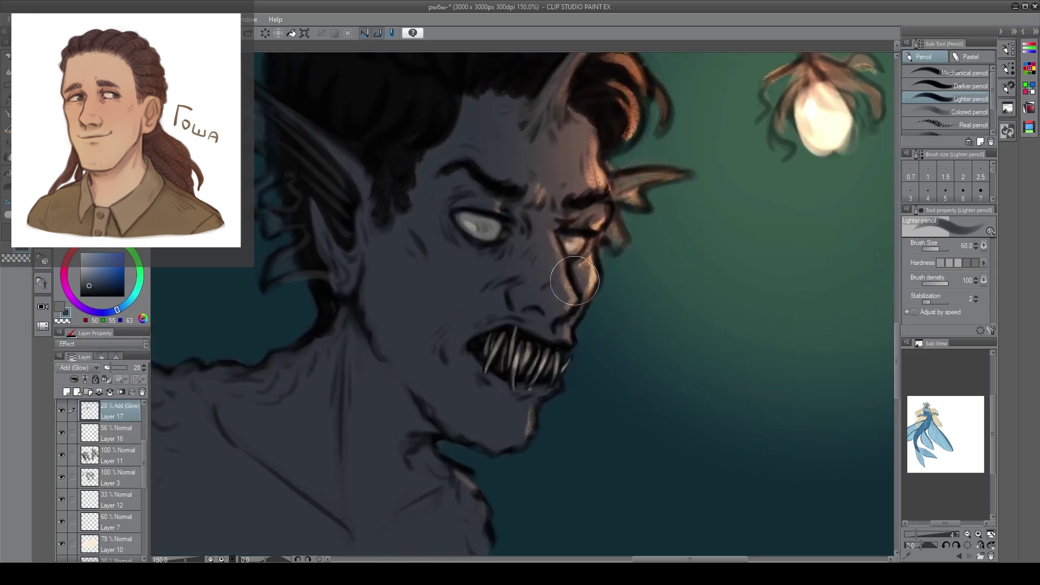
drag(574, 248, 568, 331)
drag(563, 183, 621, 116)
key(ctrl+z)
Add a clipped layer directly above Layer 13, and ready the thick paint brush at size 60 in blue-grey
key(b)
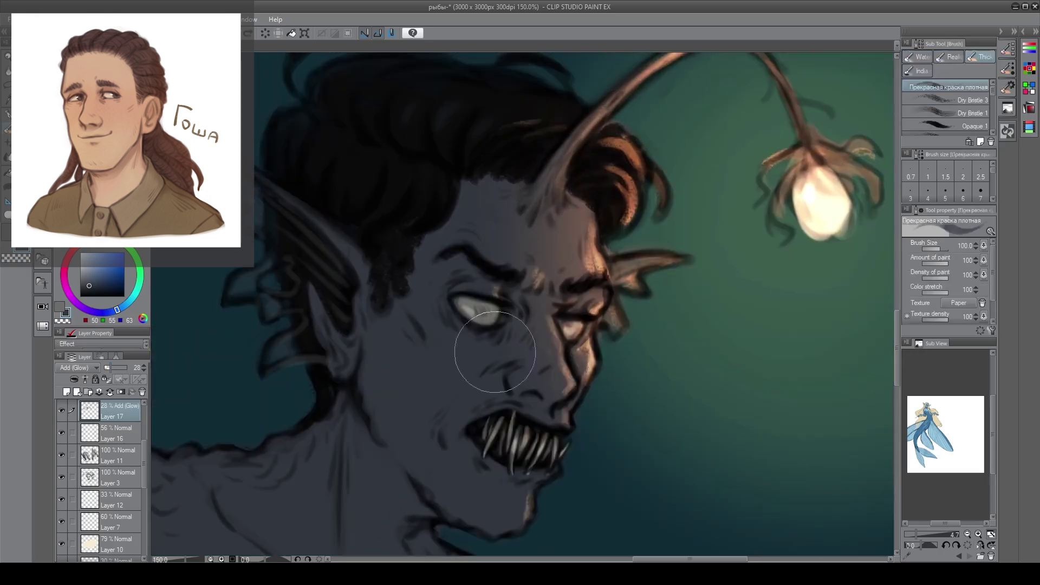
drag(526, 324, 576, 254)
scroll(122, 477, down, 3)
click(122, 481)
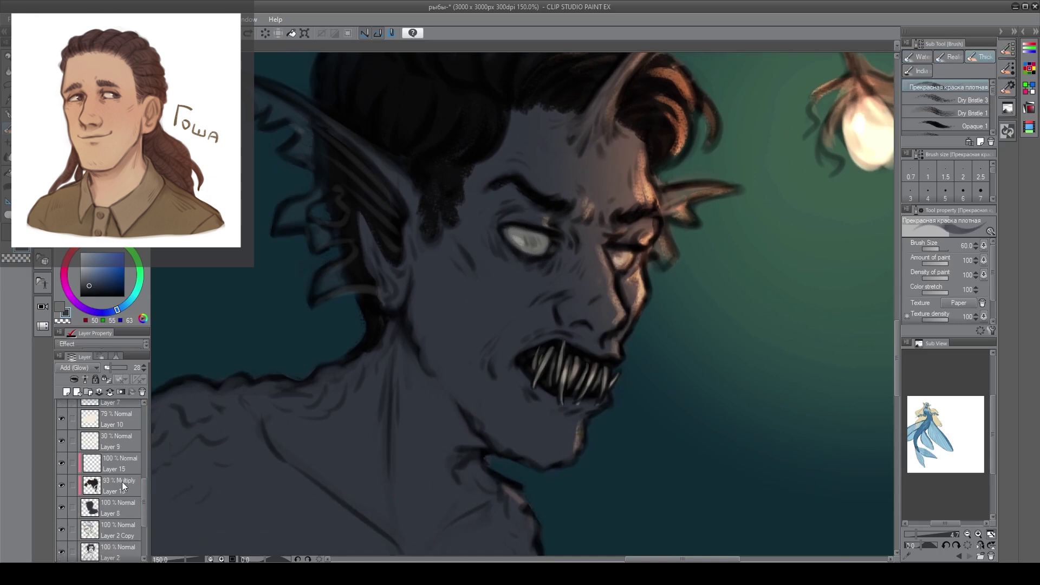
click(66, 392)
key(x)
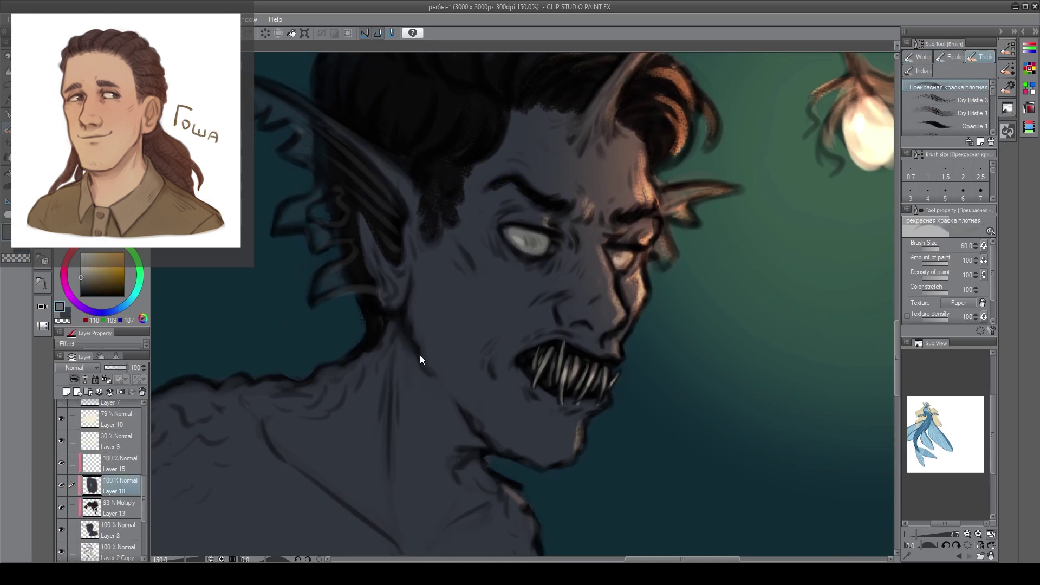
key(x)
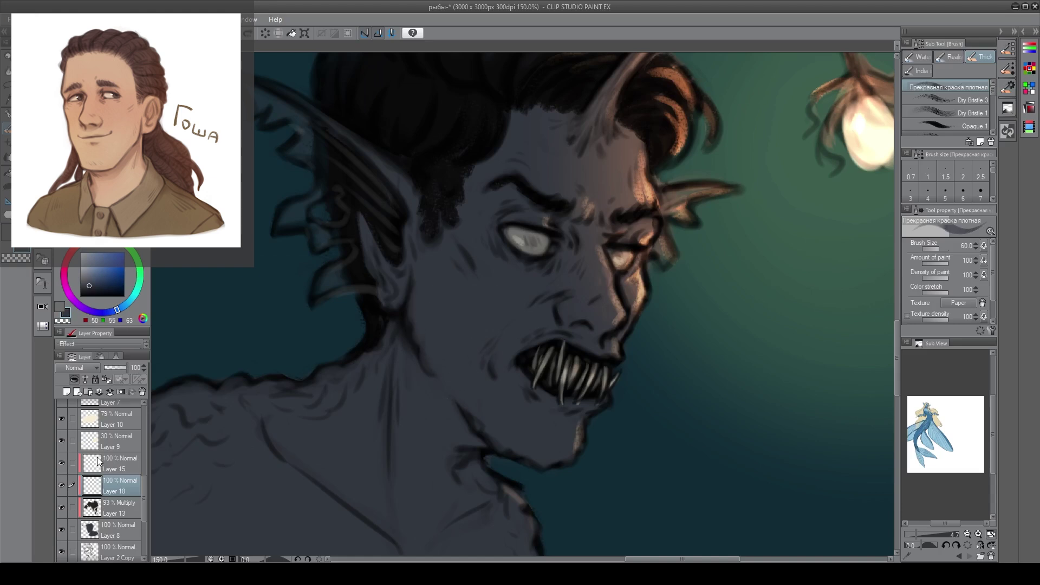
Paint blue-grey along the jaw and neck on Layer 18, and move that layer above Layer 15
mouse_move(452, 346)
mouse_down()
mouse_move(462, 335)
mouse_move(469, 382)
mouse_up()
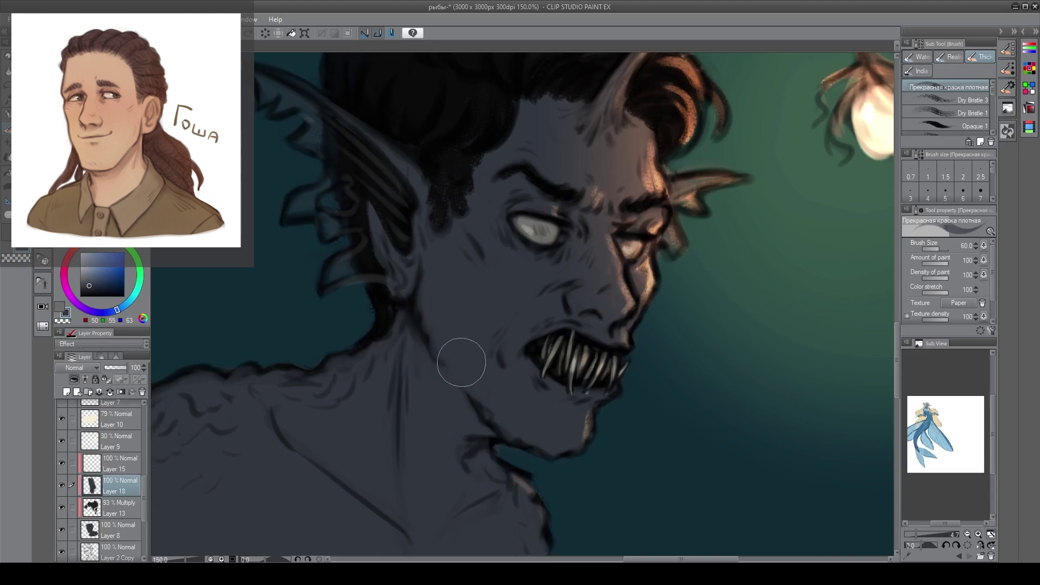
key(ctrl+minus)
drag(446, 332, 425, 343)
drag(114, 482, 116, 459)
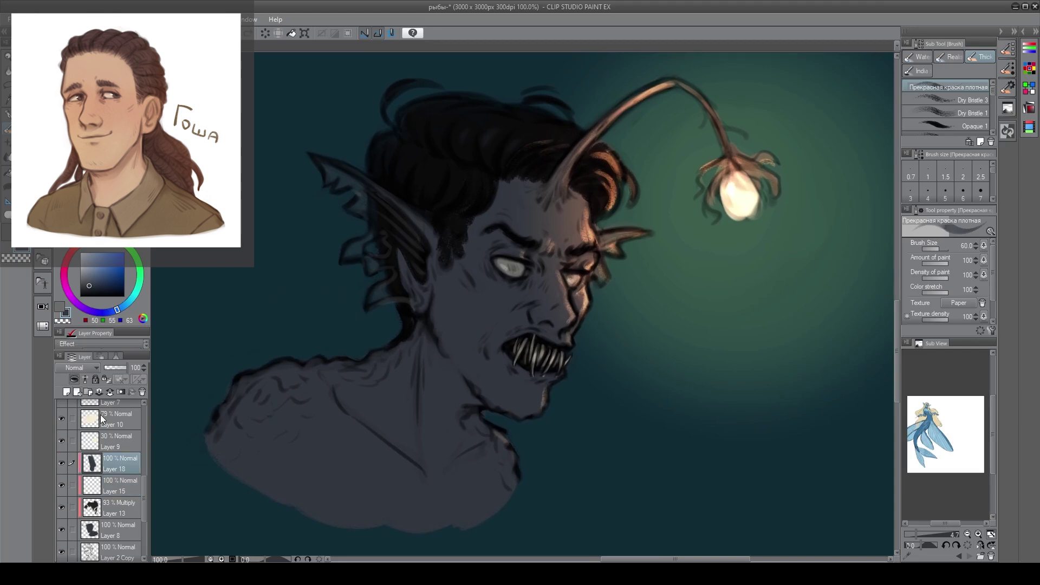
Undo Layer 18's neck paint and its move above Layer 15, and ready the thick paint brush at size 60 in grey
mouse_move(142, 484)
mouse_down()
mouse_move(144, 448)
mouse_move(142, 484)
mouse_up()
key(k)
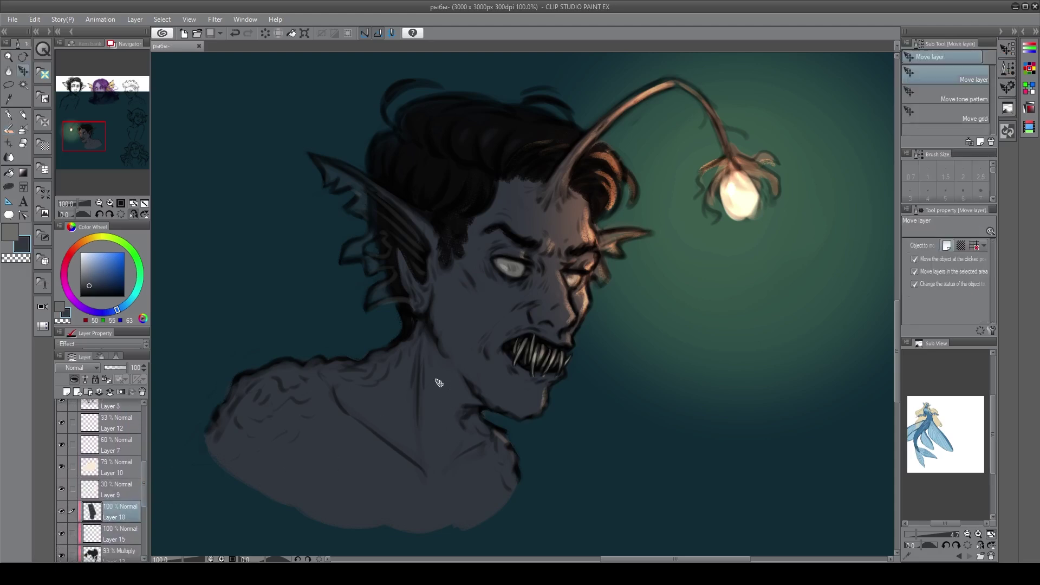
key(x)
drag(299, 355, 319, 339)
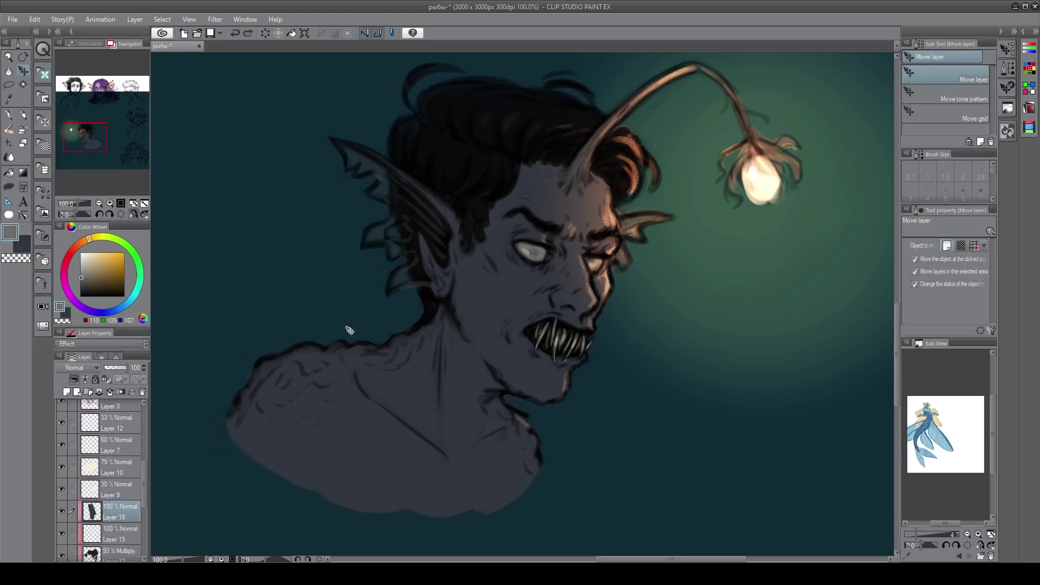
key(b)
key(b)
key(b)
key(b)
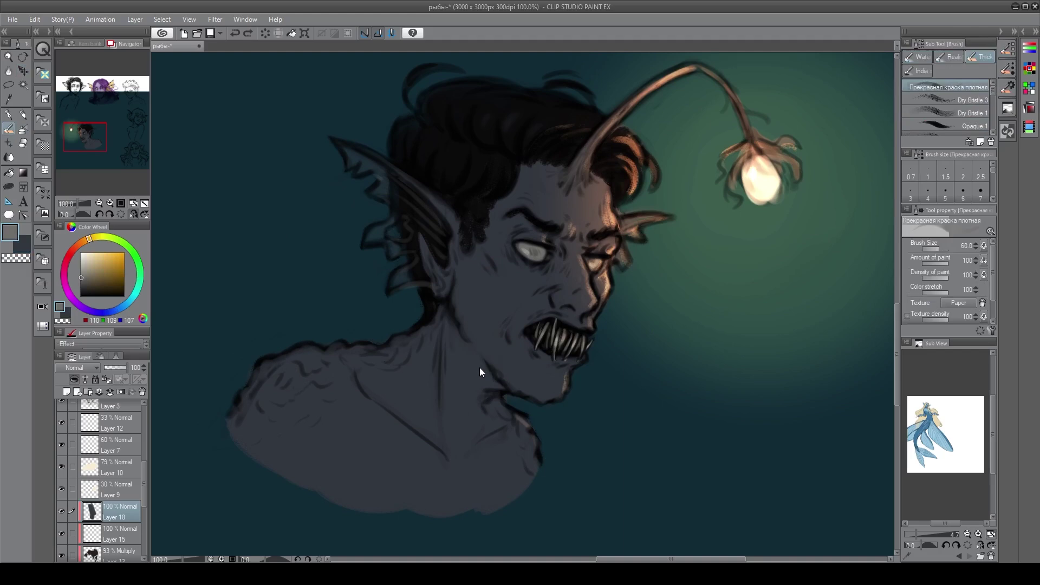
key(ctrl+z)
Paint grey scale highlights over the shoulder and collarbone on Layer 18, and reduce its opacity to 35%
mouse_move(408, 375)
mouse_down()
mouse_move(399, 320)
mouse_move(410, 332)
mouse_up()
drag(287, 333, 243, 355)
click(119, 368)
drag(119, 366, 112, 367)
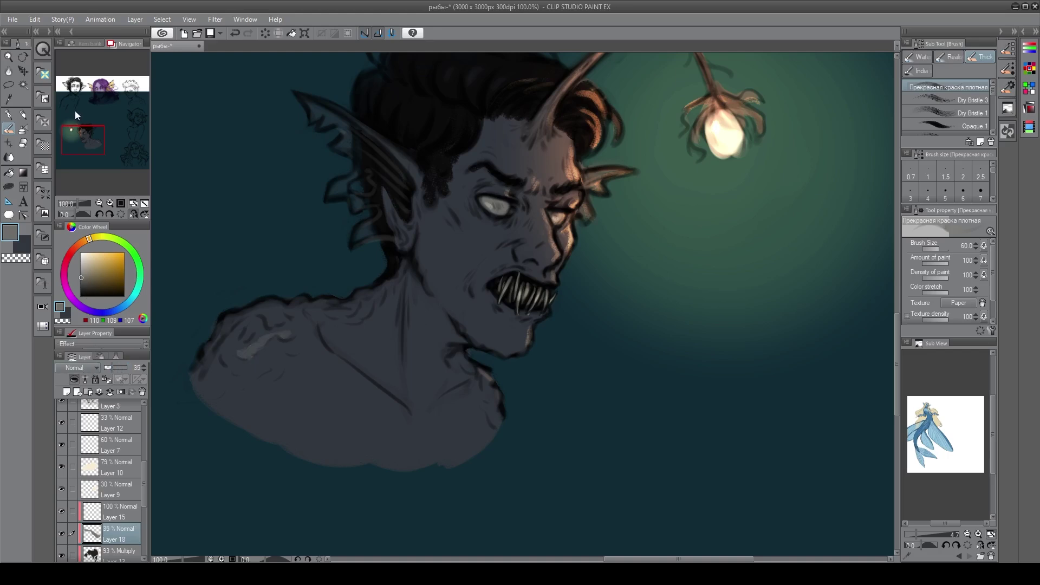
mouse_move(259, 346)
mouse_down()
mouse_move(249, 342)
mouse_move(277, 315)
mouse_move(297, 327)
mouse_up()
drag(284, 370, 277, 374)
mouse_move(346, 318)
mouse_down()
mouse_move(371, 302)
mouse_move(318, 305)
mouse_move(342, 340)
mouse_up()
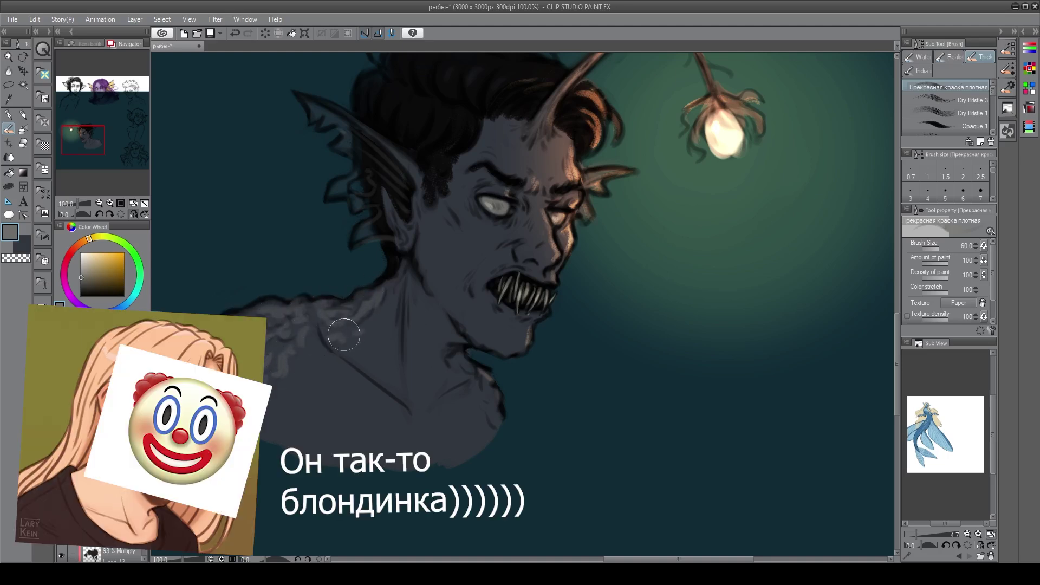
Extend the grey scale marks across the chest, neck and cheek, and lower Layer 18's opacity to 16%
mouse_move(484, 385)
mouse_down()
mouse_move(491, 431)
mouse_move(490, 371)
mouse_move(463, 360)
mouse_move(464, 329)
mouse_move(475, 338)
mouse_move(426, 288)
mouse_move(408, 326)
mouse_move(432, 217)
mouse_move(426, 271)
mouse_move(417, 221)
mouse_move(439, 231)
mouse_move(478, 226)
mouse_move(467, 199)
mouse_move(457, 233)
mouse_up()
key(ctrl+z)
key(ctrl+z)
mouse_move(455, 191)
mouse_down()
mouse_move(434, 221)
mouse_move(437, 190)
mouse_move(397, 207)
mouse_up()
mouse_move(372, 259)
mouse_down()
mouse_move(402, 221)
mouse_move(367, 228)
mouse_move(410, 244)
mouse_up()
drag(108, 369, 105, 369)
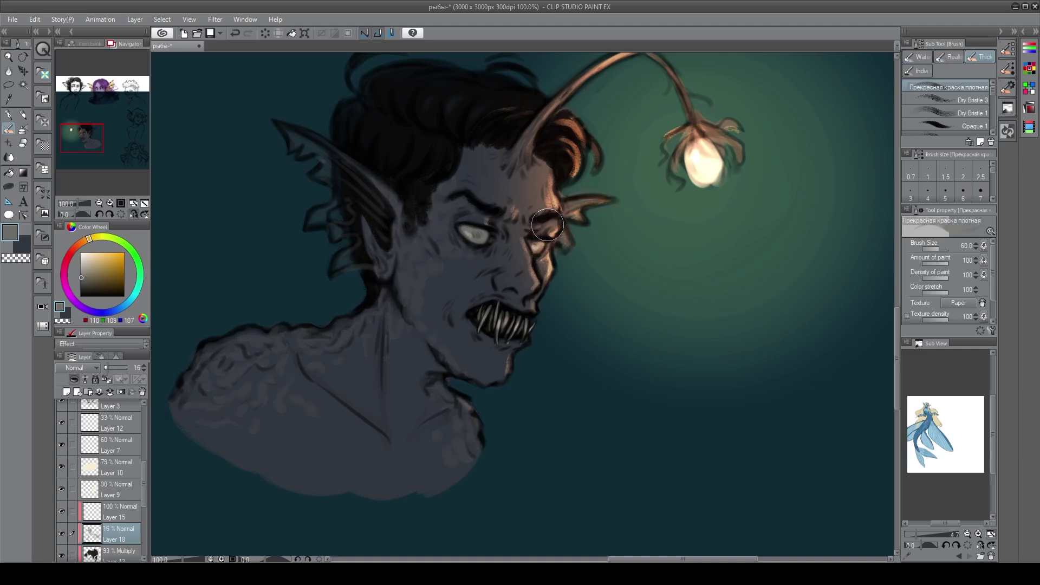
Add faint grey scale marks along the jaw and chin on Layer 18
mouse_move(515, 195)
mouse_down()
mouse_move(461, 190)
mouse_move(458, 152)
mouse_move(503, 158)
mouse_move(503, 180)
mouse_up()
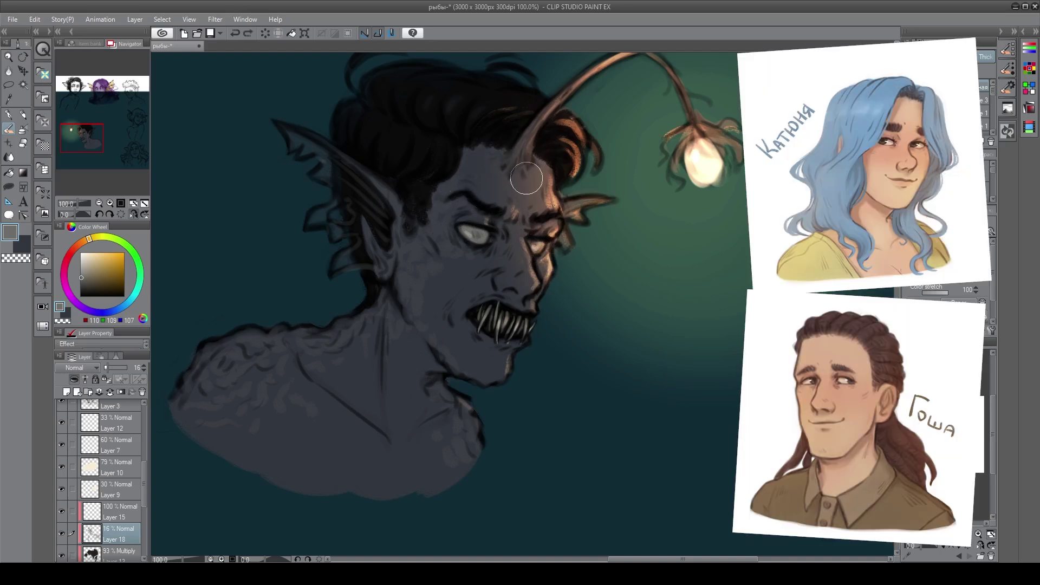
key(ctrl+z)
drag(457, 336, 475, 329)
drag(512, 368, 481, 361)
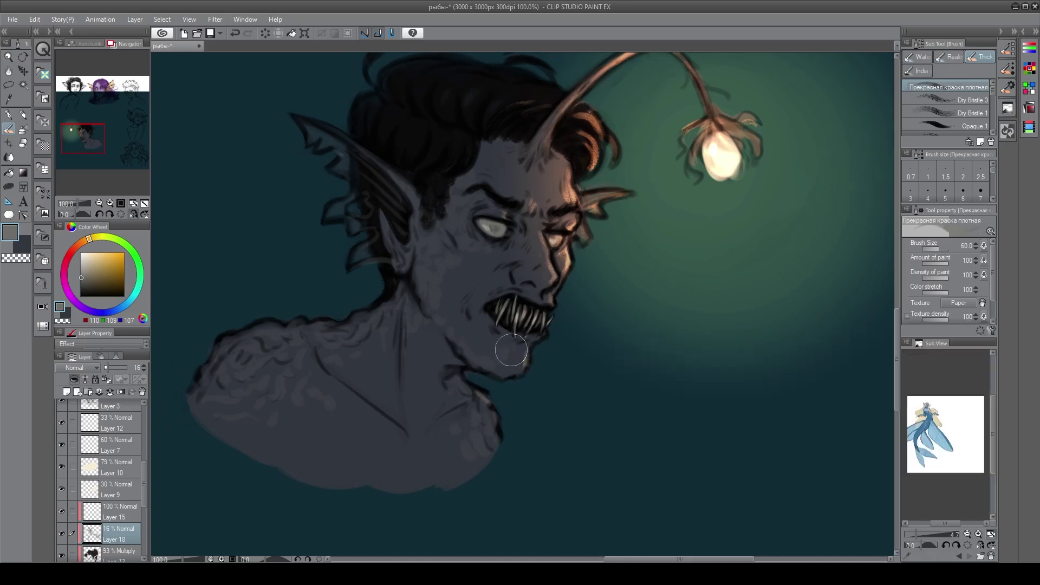
Refine the faint grey marks around the nearer eye and at the neck's base, alternating paint with transparent colour
key(x)
key(c)
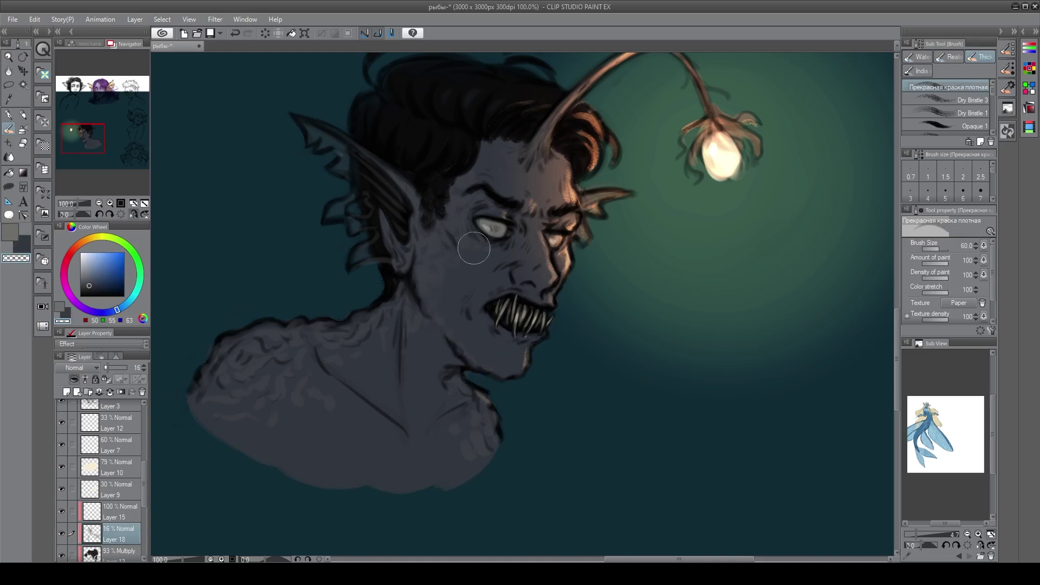
key(x)
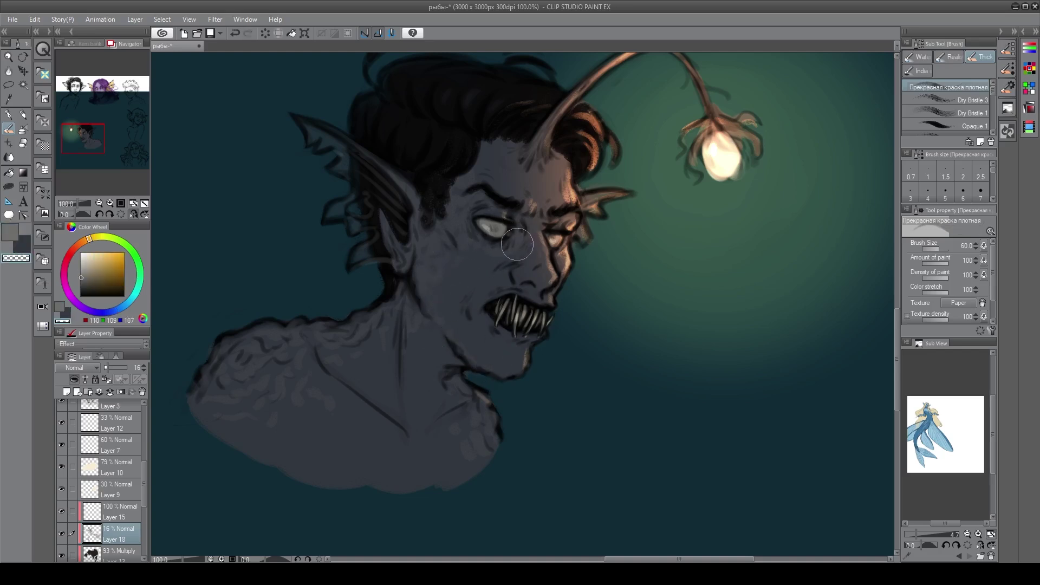
key(c)
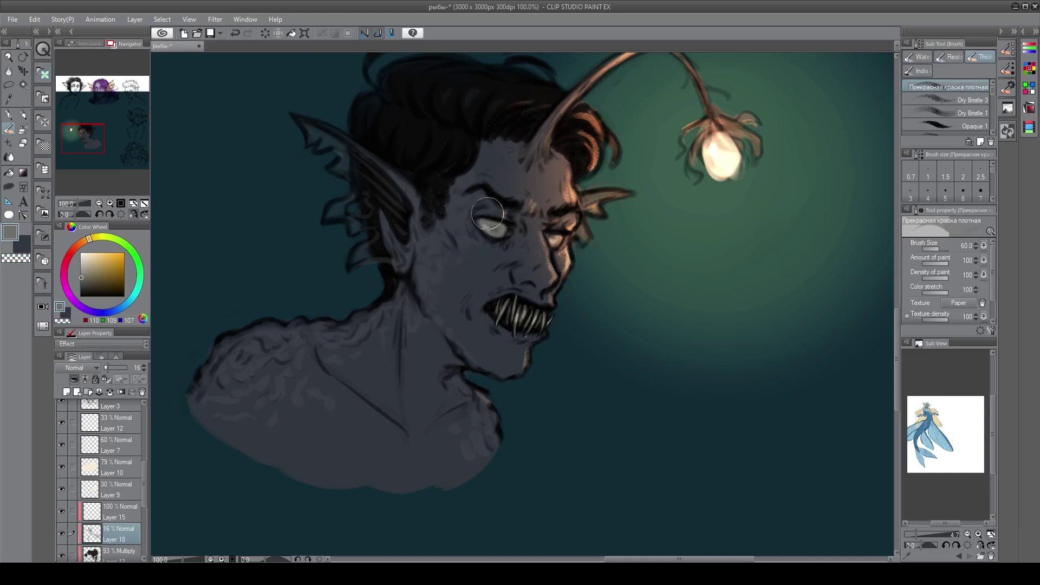
drag(357, 335, 366, 323)
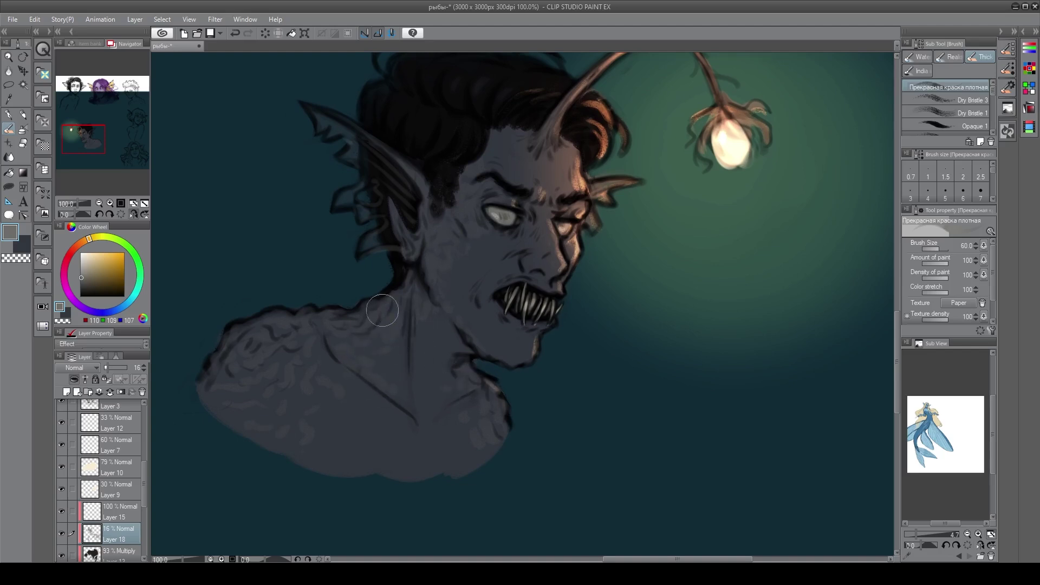
Draw curved gill lines on the side of the neck on Layer 3, using the Lighter pencil at size 20 in black
drag(145, 482, 146, 471)
click(118, 438)
click(63, 436)
click(63, 436)
click(81, 296)
key(p)
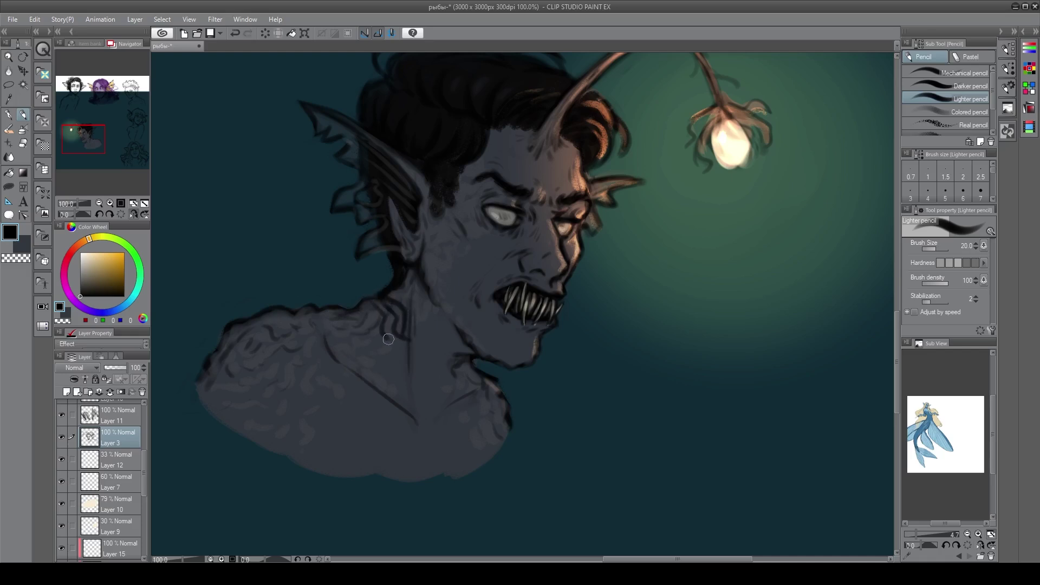
key(ctrl+z)
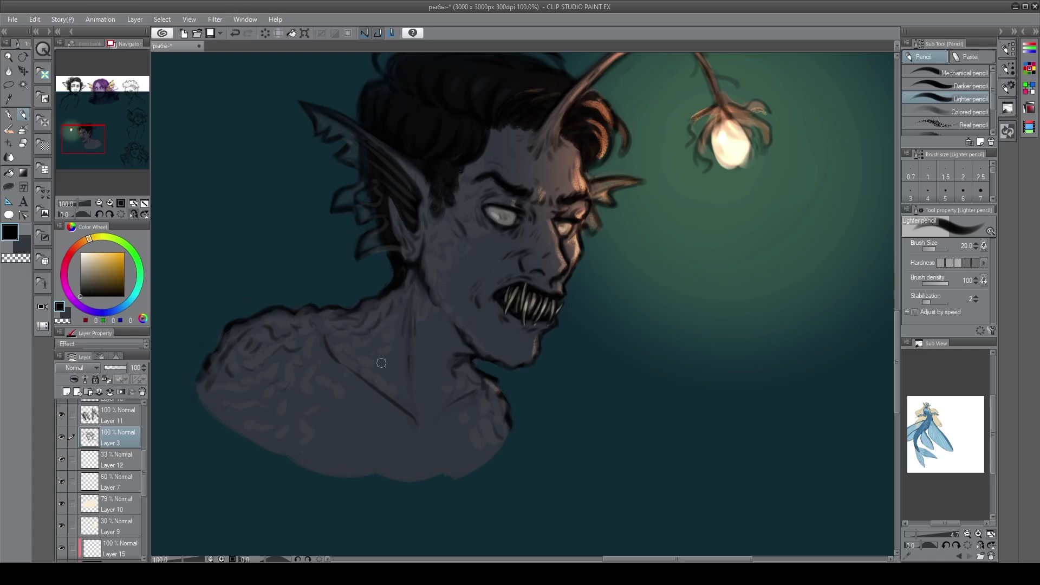
drag(408, 294, 405, 371)
key(ctrl+z)
key(ctrl+z)
drag(401, 292, 403, 307)
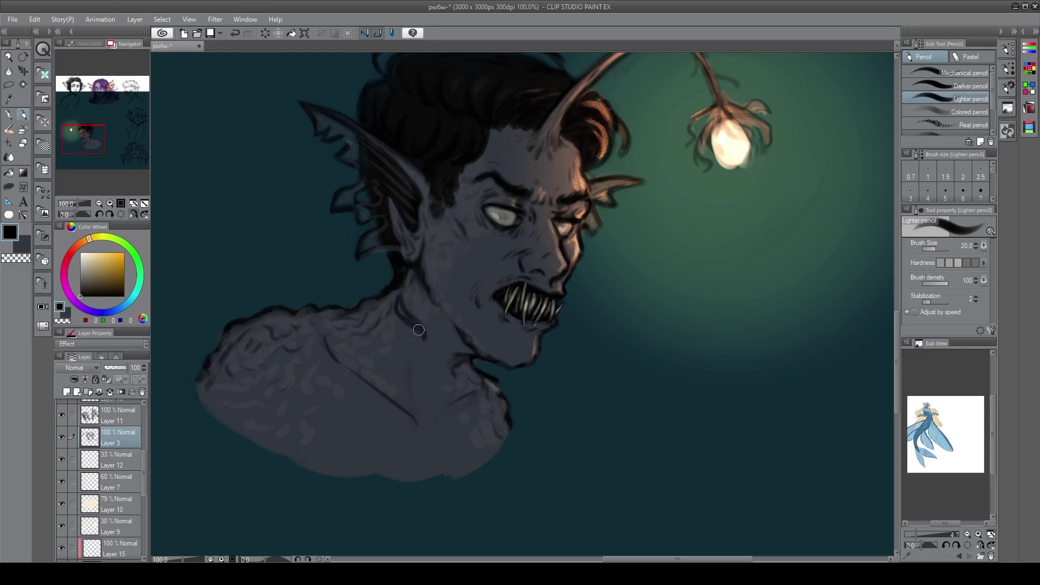
Add more gill curves on the neck and trim their edges by alternating black with transparent colour
key(c)
key(c)
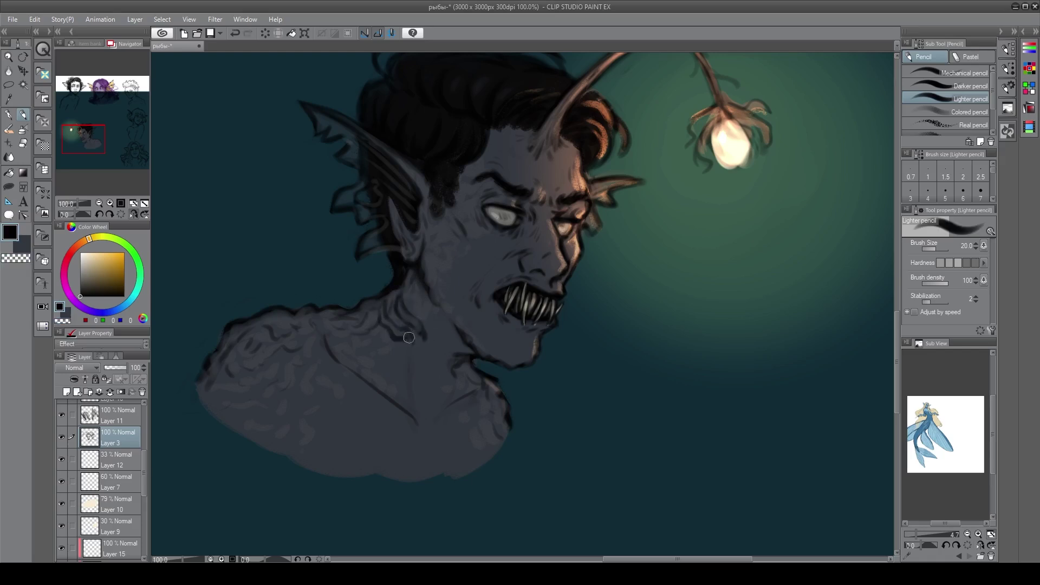
key(c)
key(c)
key(c)
key(c)
key(c)
key(c)
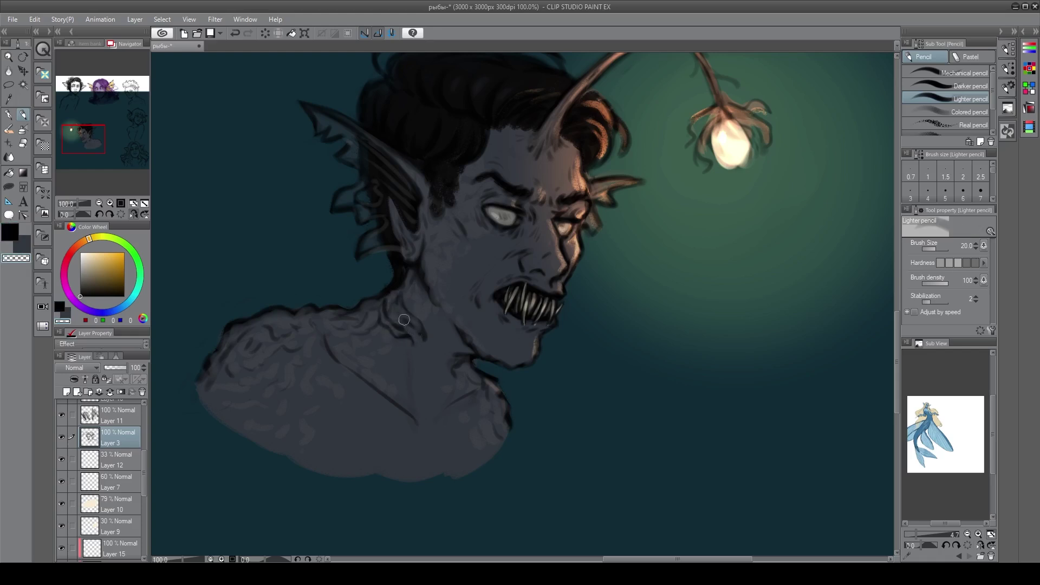
key(c)
key(c)
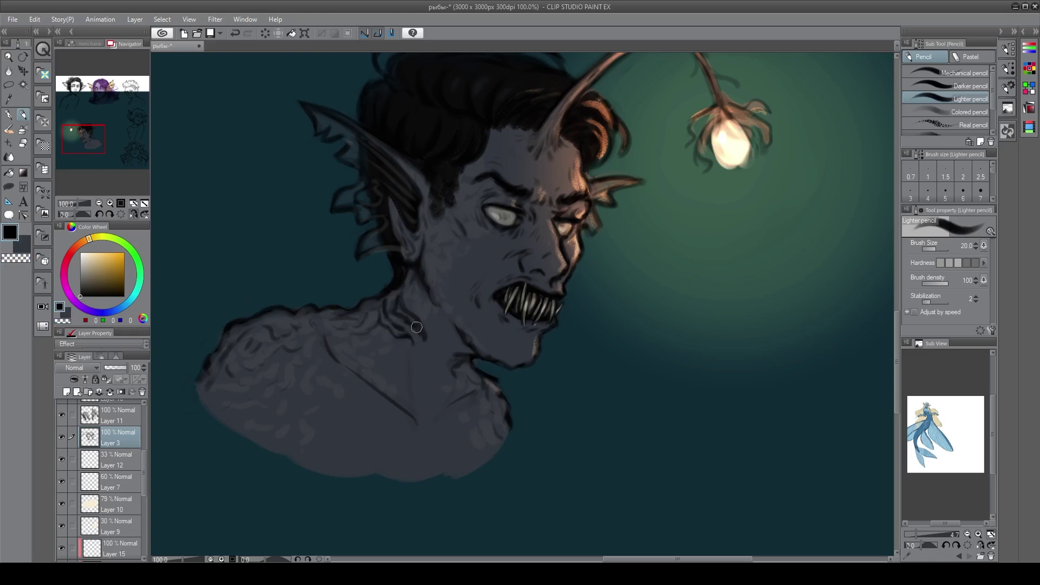
Clean up the gill lines and redraw the neck tendon line beneath them in black
key(c)
key(c)
key(c)
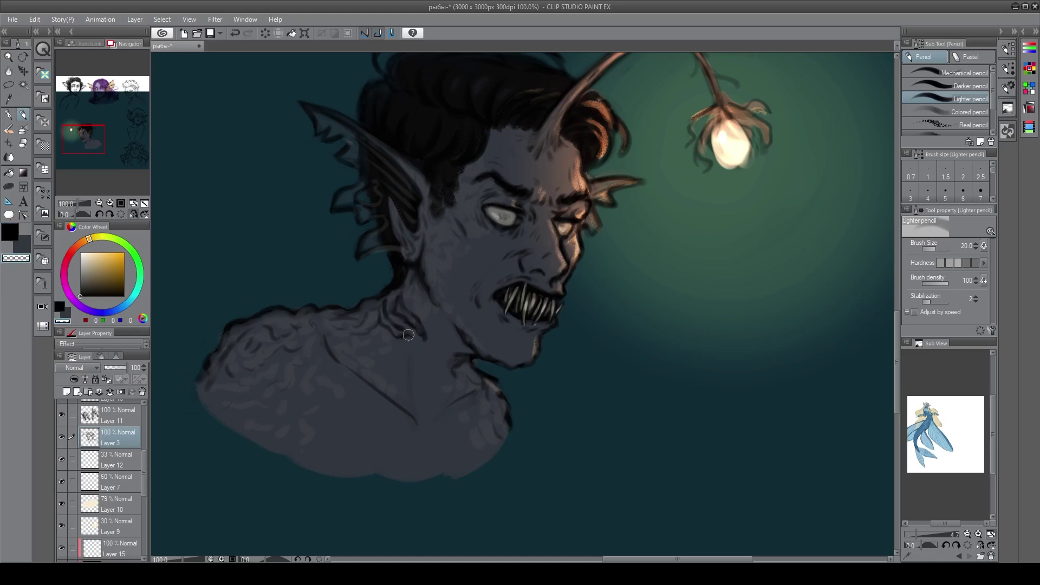
key(c)
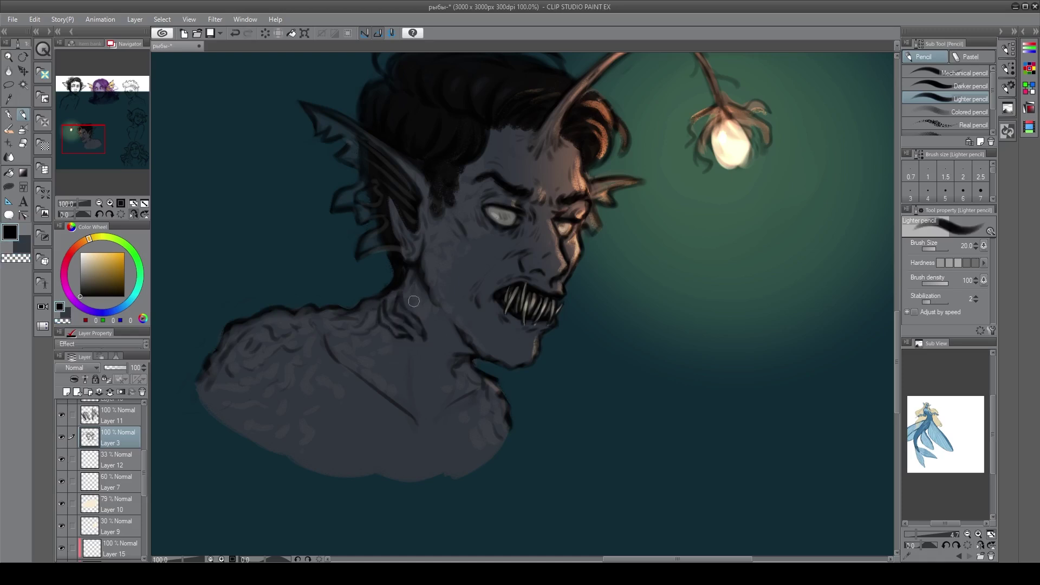
key(ctrl+z)
key(c)
key(c)
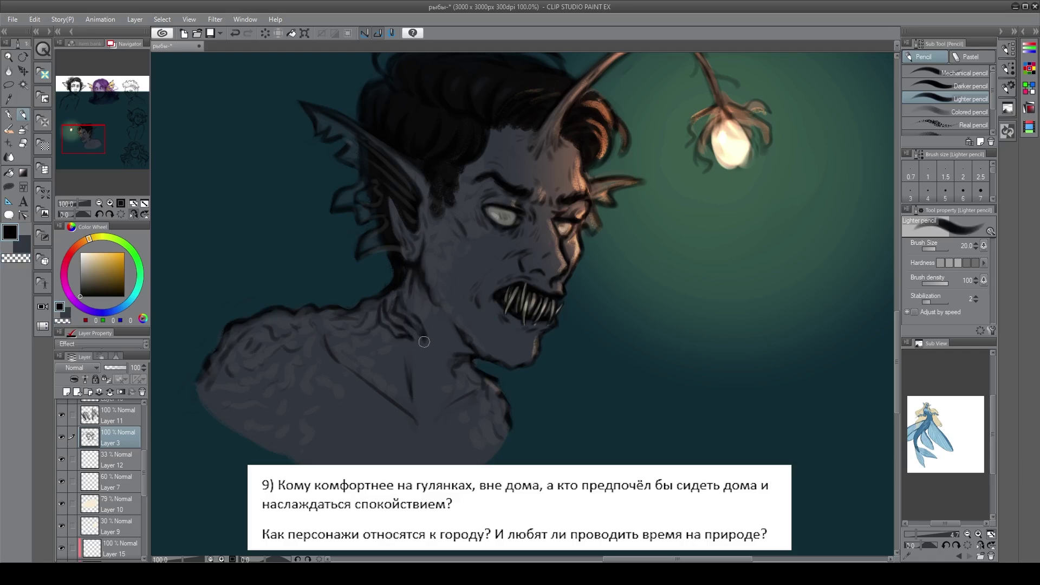
Add a layer above Layer 15 and paint tan highlights on the neck gills with the thick paint brush at size 60
click(97, 455)
click(66, 392)
click(102, 260)
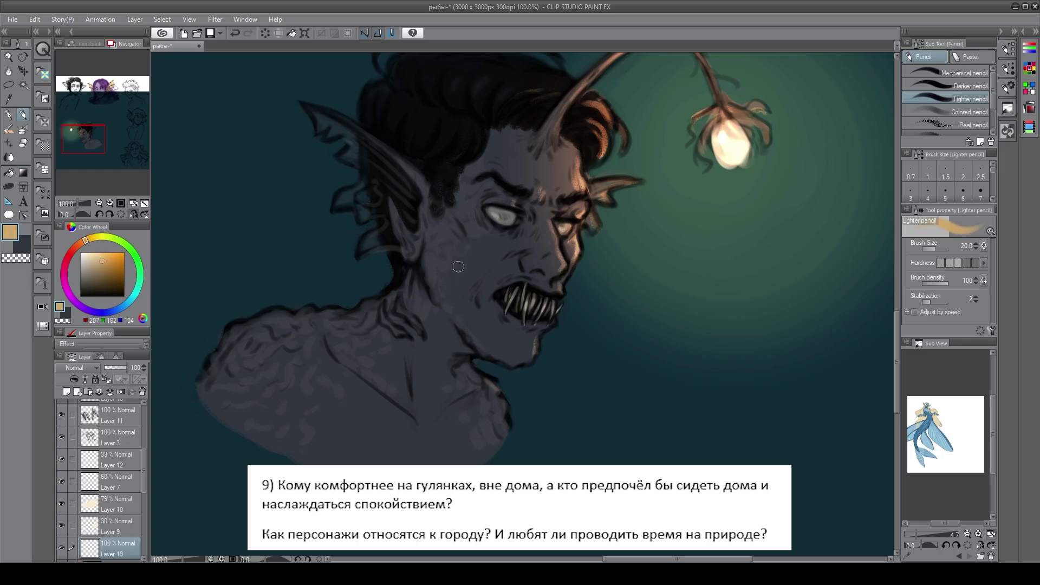
key(b)
drag(401, 299, 419, 360)
key(ctrl+z)
mouse_move(398, 304)
mouse_down()
mouse_move(421, 335)
mouse_move(383, 314)
mouse_move(400, 332)
mouse_up()
key(ctrl+z)
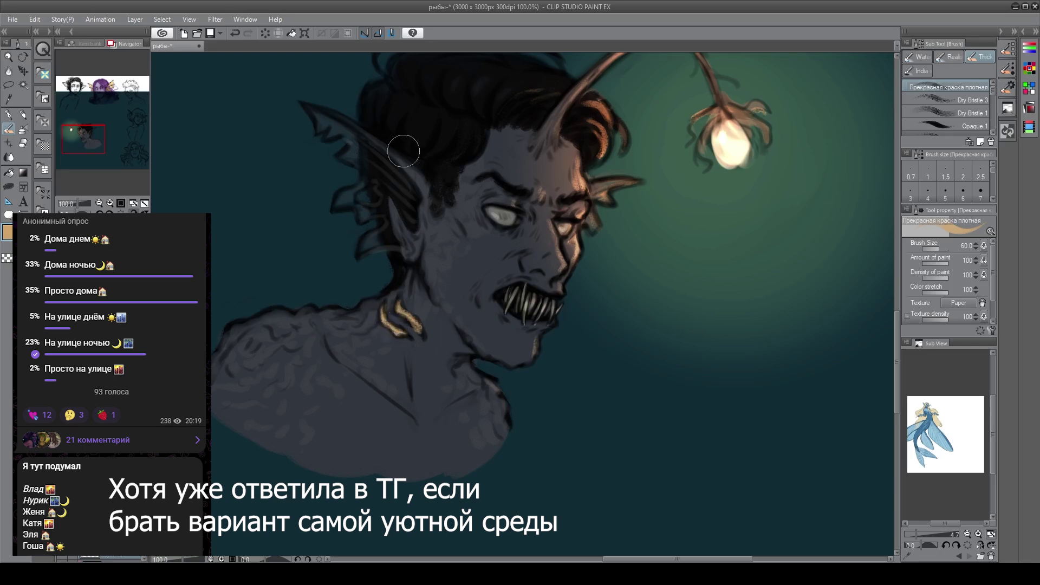
Paint tan highlights beneath the nearer eye on Layer 19, and try the same colour on the ear fin
drag(521, 191, 527, 215)
mouse_move(509, 255)
mouse_down()
mouse_move(572, 270)
mouse_move(547, 278)
mouse_move(533, 260)
mouse_move(531, 279)
mouse_up()
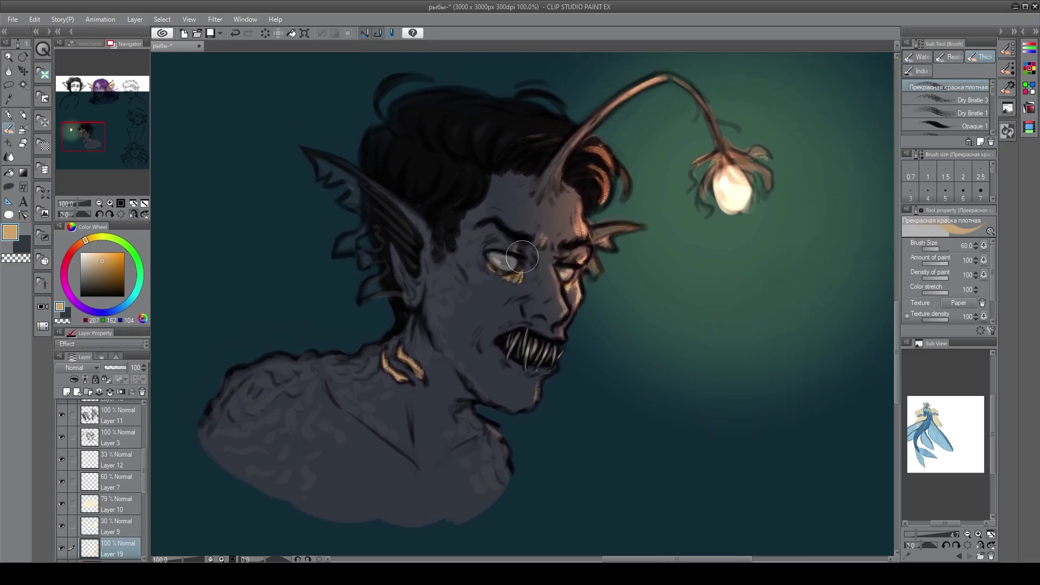
key(ctrl+z)
mouse_move(347, 161)
mouse_down()
mouse_move(404, 210)
mouse_move(328, 165)
mouse_move(321, 173)
mouse_move(395, 224)
mouse_up()
key(ctrl+z)
key(ctrl+z)
Set Layer 19's blending mode to Hard light and its opacity to 28%
drag(121, 372, 110, 372)
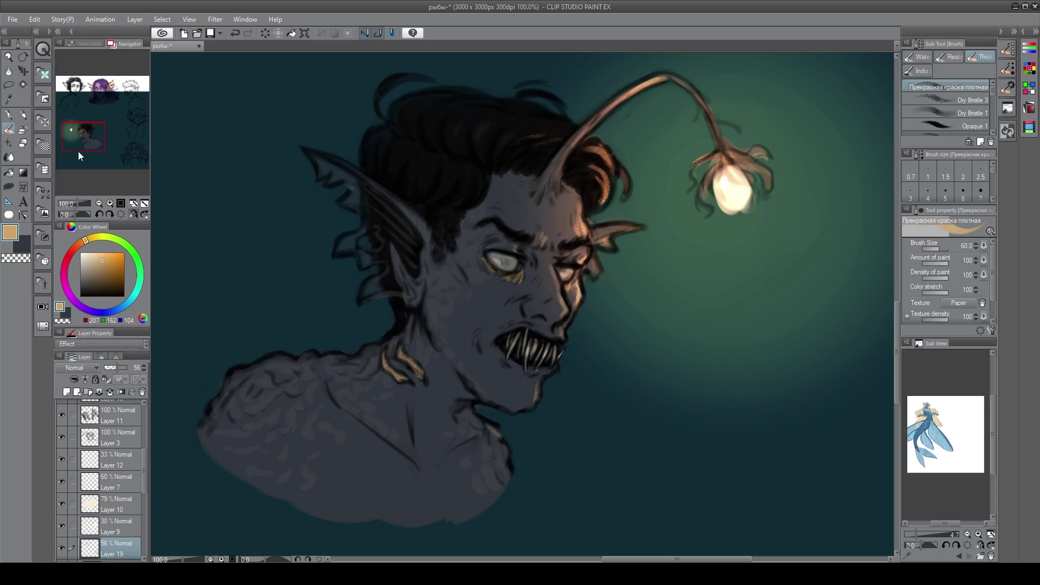
click(73, 183)
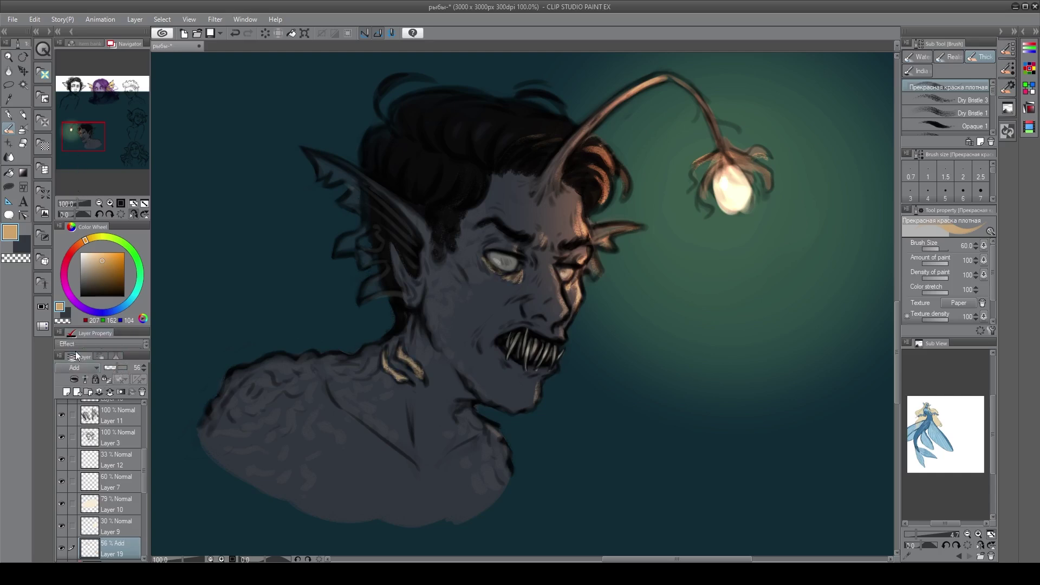
drag(420, 246, 383, 253)
Paint warm tan light along the lure's stalk, its small leaves and the petals around the glowing bulb
mouse_move(541, 154)
mouse_down()
mouse_move(592, 109)
mouse_move(671, 132)
mouse_up()
key(ctrl+z)
key(ctrl+z)
mouse_move(630, 84)
mouse_down()
mouse_move(608, 84)
mouse_move(559, 150)
mouse_move(561, 137)
mouse_move(681, 129)
mouse_move(686, 158)
mouse_move(648, 92)
mouse_move(608, 92)
mouse_move(562, 116)
mouse_up()
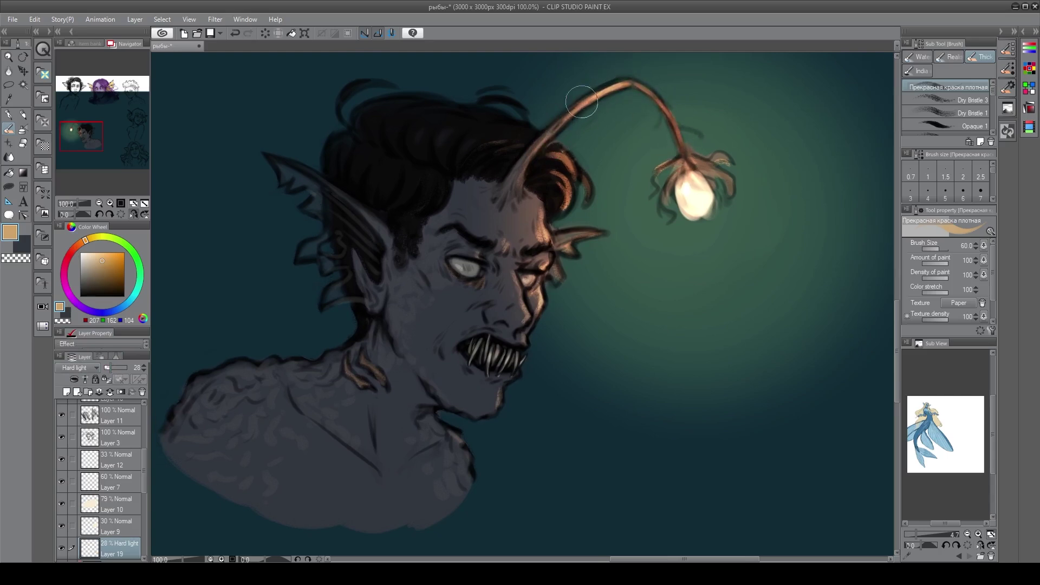
drag(677, 156, 651, 196)
mouse_move(687, 157)
mouse_down()
mouse_move(669, 211)
mouse_move(687, 165)
mouse_move(670, 176)
mouse_move(731, 193)
mouse_move(683, 157)
mouse_move(722, 154)
mouse_move(681, 156)
mouse_move(721, 194)
mouse_move(694, 165)
mouse_move(669, 219)
mouse_move(663, 197)
mouse_move(680, 190)
mouse_move(648, 173)
mouse_up()
mouse_move(687, 130)
mouse_down()
mouse_move(667, 109)
mouse_move(697, 134)
mouse_move(664, 118)
mouse_move(661, 88)
mouse_move(592, 89)
mouse_move(655, 76)
mouse_move(657, 132)
mouse_move(695, 135)
mouse_up()
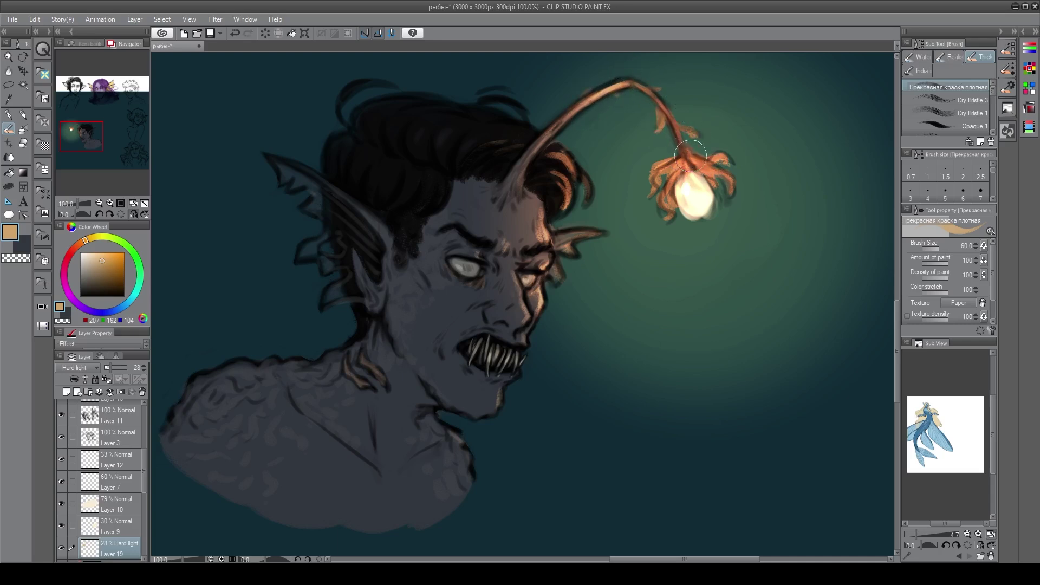
mouse_move(723, 181)
mouse_down()
mouse_move(724, 202)
mouse_move(723, 183)
mouse_move(721, 199)
mouse_move(693, 169)
mouse_move(659, 176)
mouse_move(672, 213)
mouse_move(705, 220)
mouse_move(698, 186)
mouse_move(695, 213)
mouse_up()
Paint tan light on the temple and chin edge facing the lure
mouse_move(542, 214)
mouse_down()
mouse_move(560, 259)
mouse_move(552, 221)
mouse_move(564, 262)
mouse_move(543, 221)
mouse_up()
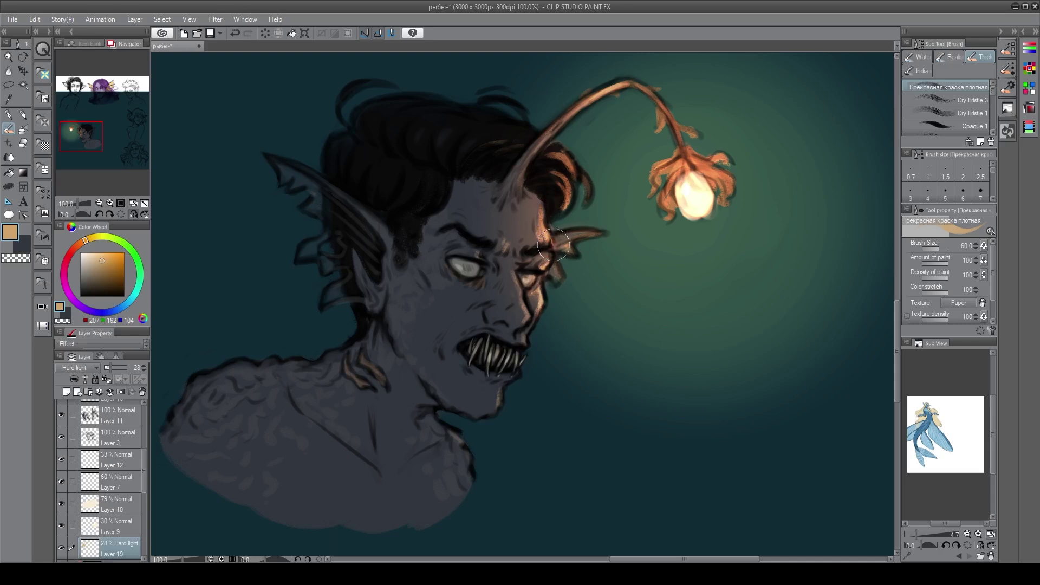
drag(420, 301, 456, 308)
key(ctrl+z)
drag(499, 404, 505, 382)
mouse_move(528, 337)
mouse_down()
mouse_move(521, 279)
mouse_move(526, 318)
mouse_move(509, 275)
mouse_up()
key(ctrl+z)
key(ctrl+z)
Extend the tan light across the far brow and along the lower lip and chin
mouse_move(541, 232)
mouse_down()
mouse_move(497, 251)
mouse_move(503, 231)
mouse_up()
mouse_move(520, 179)
mouse_down()
mouse_move(515, 201)
mouse_move(523, 173)
mouse_move(548, 236)
mouse_move(454, 242)
mouse_move(449, 273)
mouse_up()
key(ctrl+z)
key(ctrl+z)
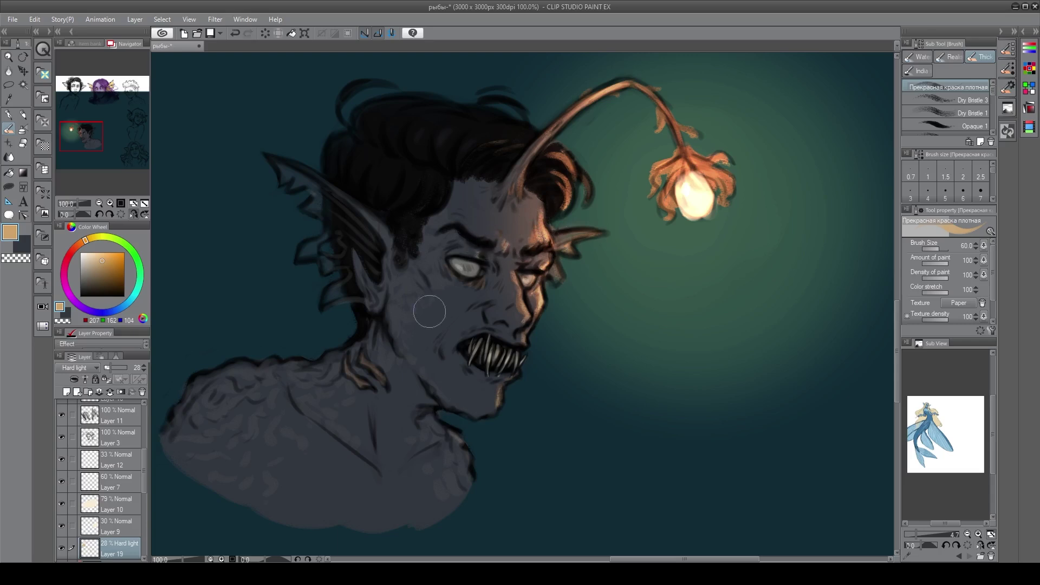
drag(480, 378, 509, 382)
Try tan colour on the cheek scales beside the ear and inside the ear
mouse_move(454, 282)
mouse_down()
mouse_move(429, 309)
mouse_move(431, 290)
mouse_move(453, 273)
mouse_move(449, 249)
mouse_move(463, 266)
mouse_move(422, 303)
mouse_move(425, 337)
mouse_move(412, 285)
mouse_move(407, 321)
mouse_up()
key(ctrl+z)
drag(410, 225, 390, 212)
drag(559, 166, 577, 202)
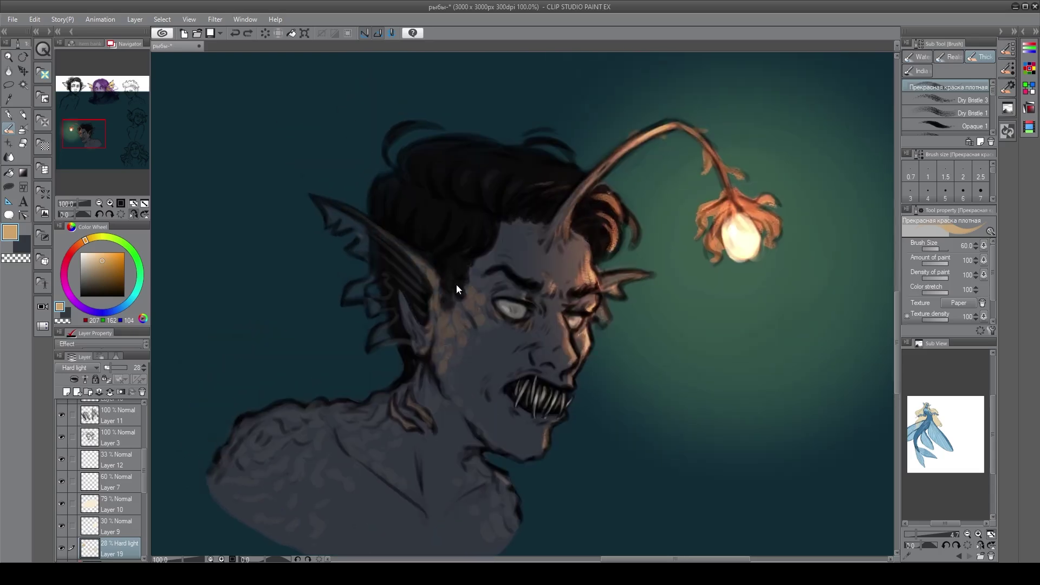
key(ctrl+z)
mouse_move(429, 273)
mouse_down()
mouse_move(431, 309)
mouse_move(431, 346)
mouse_up()
drag(403, 305, 424, 345)
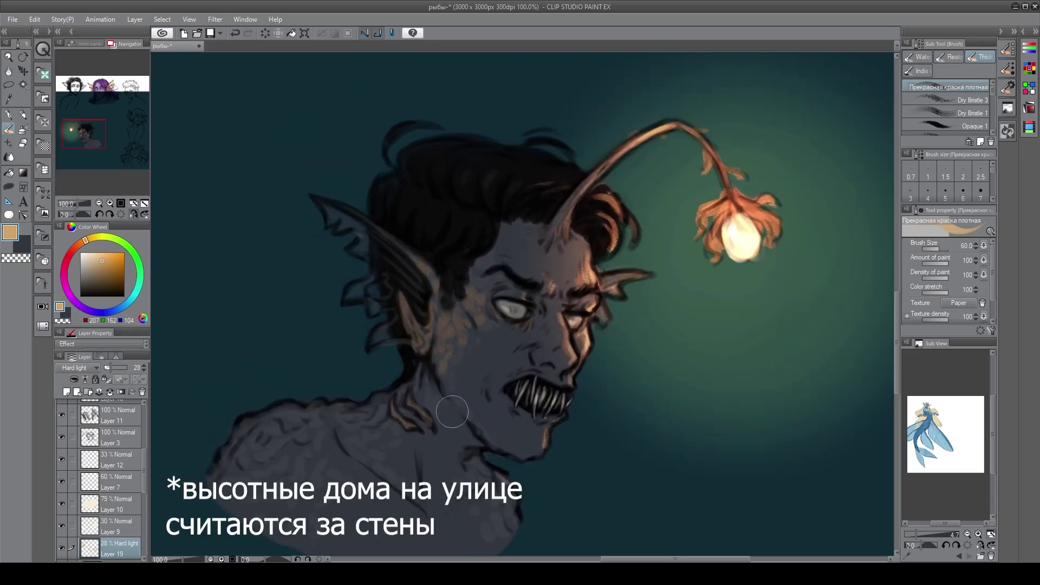
Try tan spots on the shoulder scales, and undo them together with the tan cheek scales
drag(384, 381, 379, 327)
mouse_move(285, 395)
mouse_down()
mouse_move(270, 413)
mouse_move(277, 400)
mouse_move(298, 401)
mouse_move(276, 385)
mouse_move(292, 369)
mouse_move(280, 433)
mouse_up()
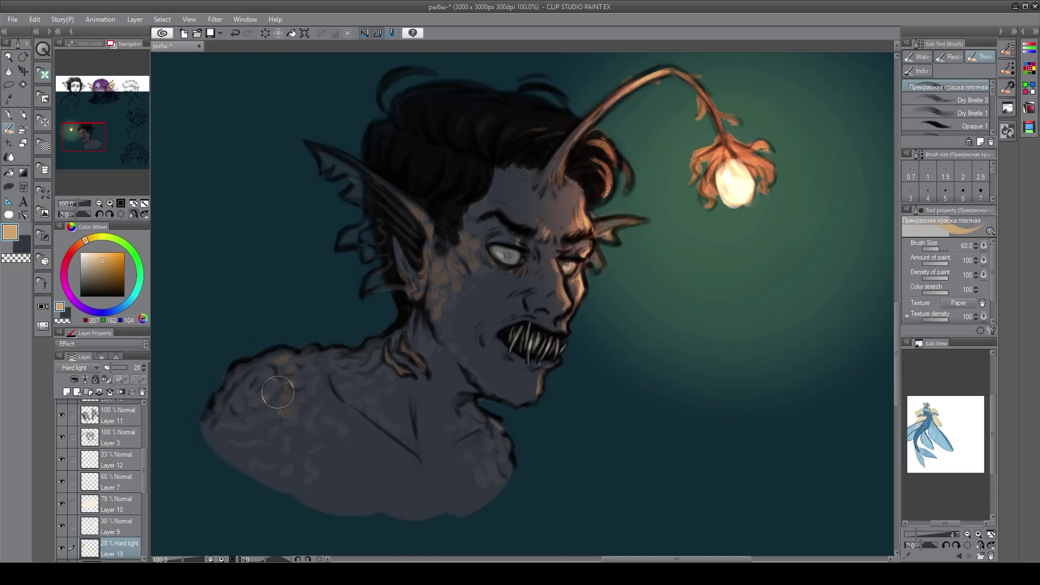
key(ctrl+z)
key(ctrl+z)
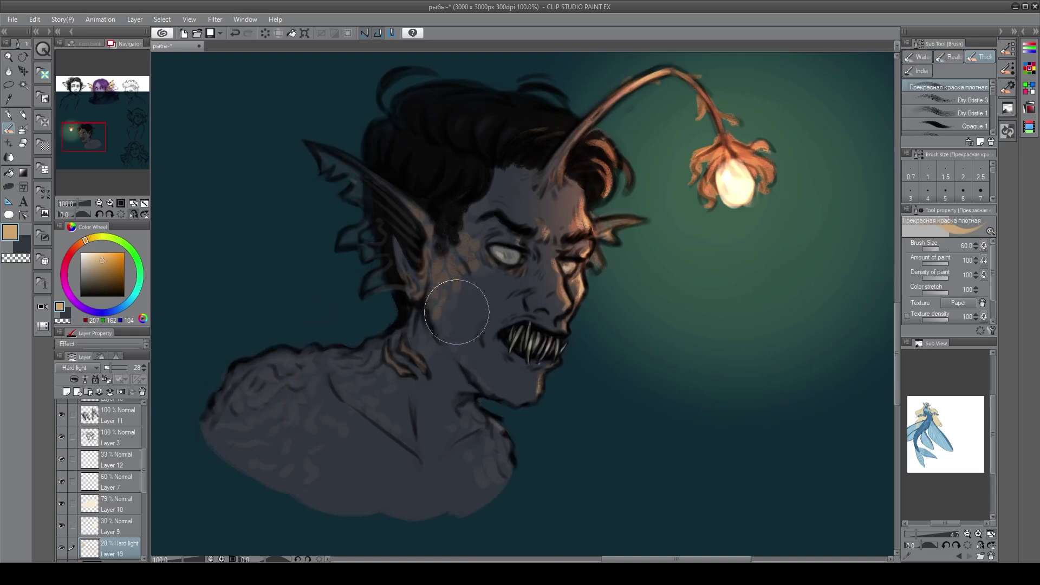
key(ctrl+z)
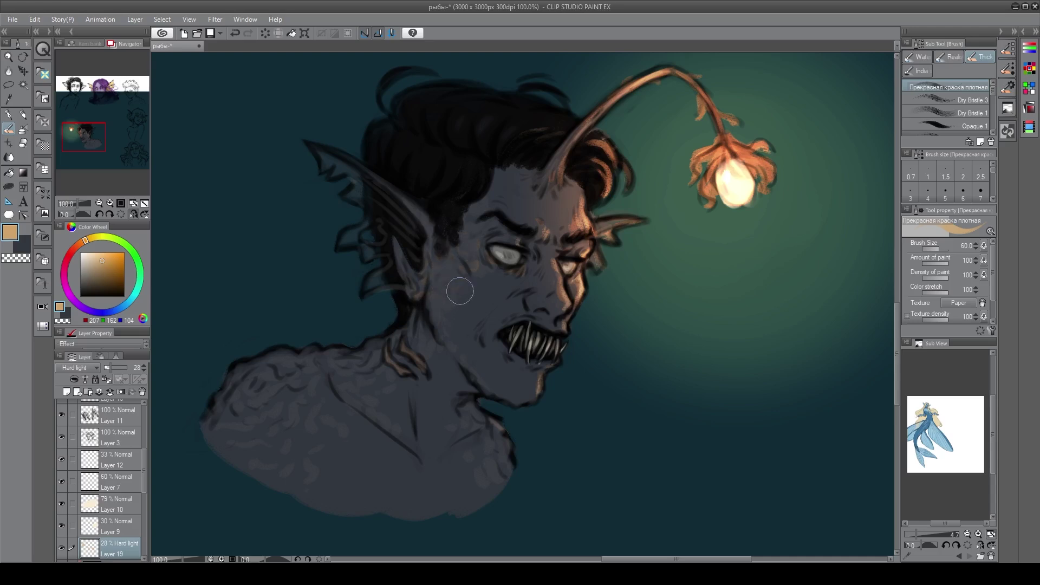
Paint tan light on the cheek scales beside the ear and along the jaw, undoing stray strokes near the mouth
mouse_move(423, 302)
mouse_down()
mouse_move(461, 255)
mouse_move(435, 258)
mouse_move(444, 278)
mouse_move(422, 295)
mouse_move(418, 338)
mouse_move(441, 252)
mouse_move(470, 281)
mouse_move(423, 303)
mouse_up()
scroll(443, 320, down, 2)
mouse_move(539, 310)
mouse_down()
mouse_move(520, 306)
mouse_move(513, 323)
mouse_up()
key(ctrl+z)
key(ctrl+z)
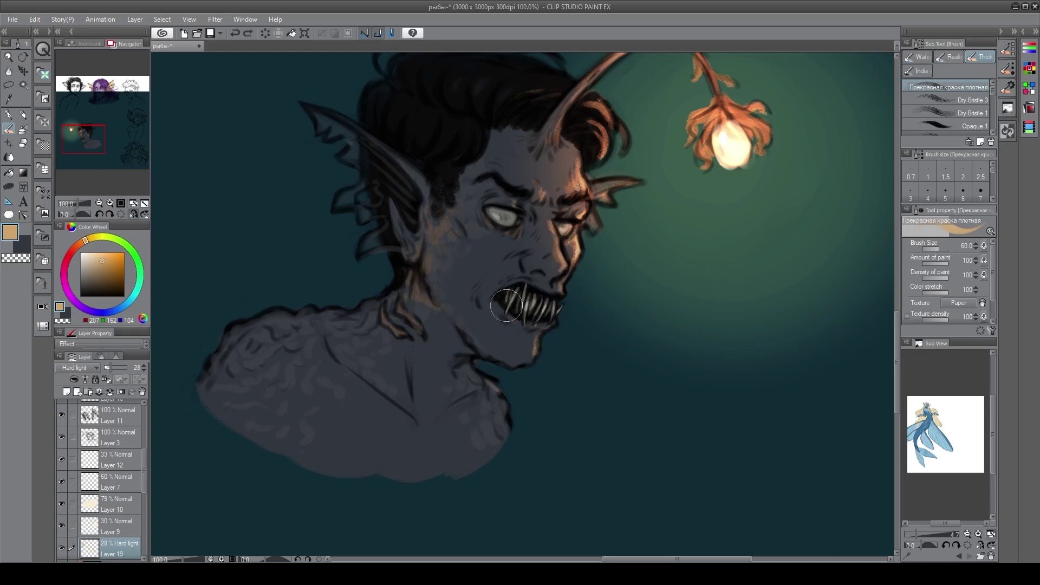
Dab soft tan light onto the scales of both shoulders, repainting the near shoulder's spots
drag(488, 415, 490, 422)
drag(264, 335, 257, 341)
mouse_move(279, 346)
mouse_down()
mouse_move(250, 364)
mouse_move(273, 369)
mouse_up()
drag(264, 372, 256, 380)
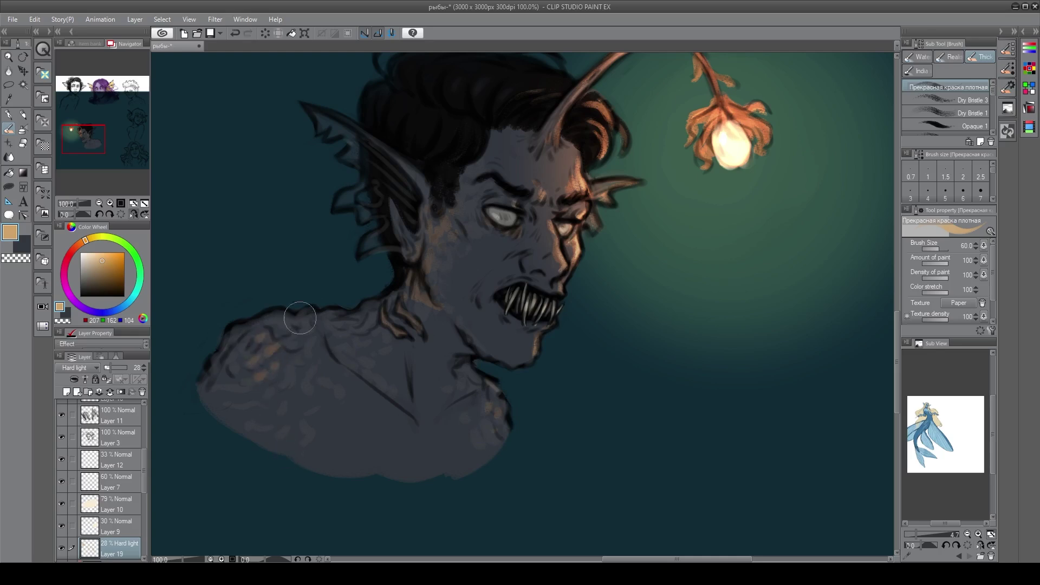
key(ctrl+z)
drag(260, 331, 249, 339)
drag(280, 340, 253, 362)
drag(285, 320, 271, 329)
drag(261, 375, 251, 381)
drag(438, 443, 459, 493)
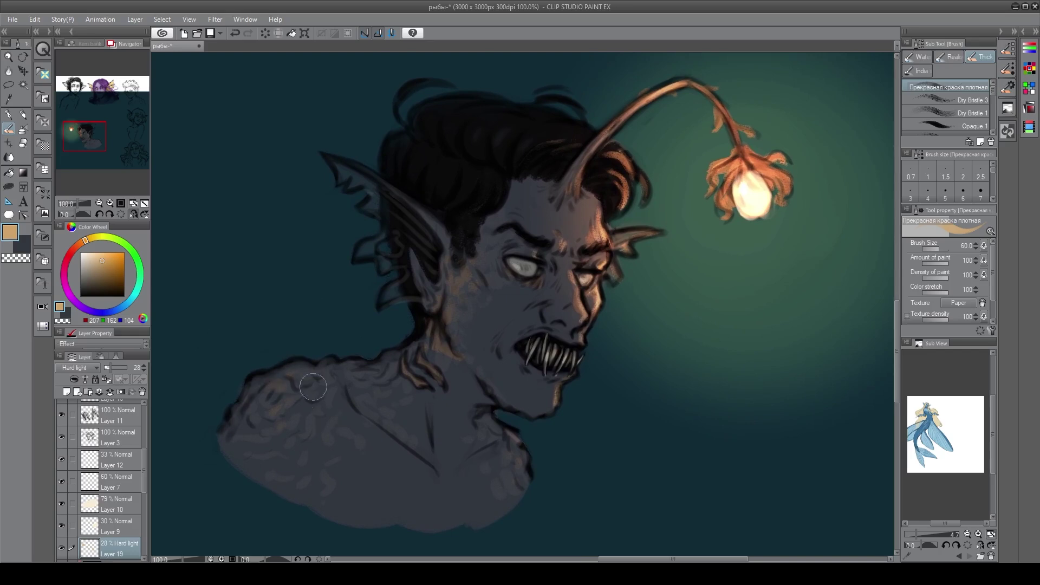
Try tan light on the collarbone and the neck gills
drag(335, 367, 316, 340)
mouse_move(407, 445)
mouse_down()
mouse_move(366, 414)
mouse_move(375, 424)
mouse_up()
key(ctrl+z)
mouse_move(380, 334)
mouse_down()
mouse_move(374, 322)
mouse_move(387, 347)
mouse_up()
key(ctrl+z)
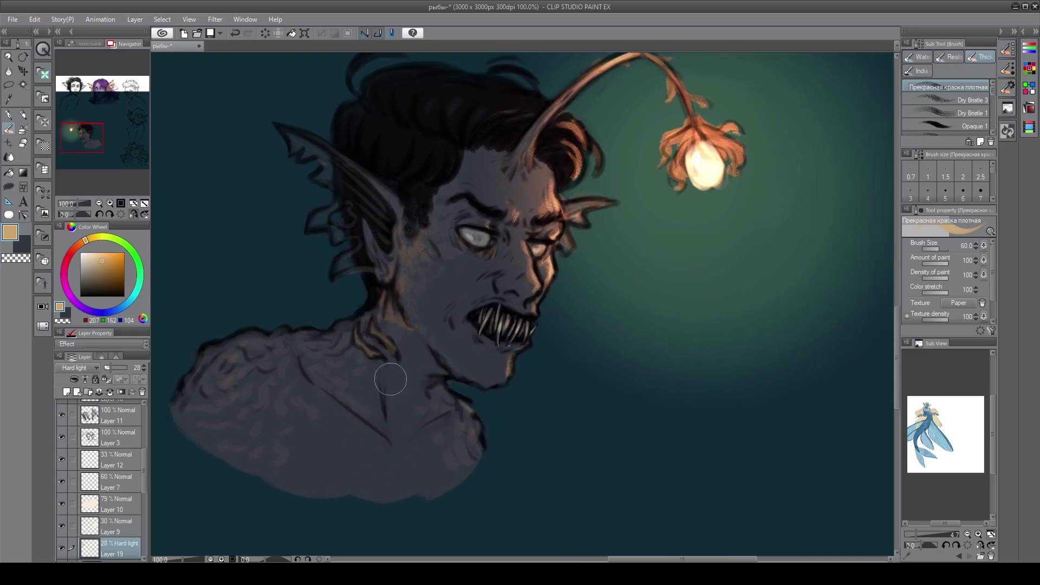
Extend the tan light over the neck below the ear, around the gills and onto the upper shoulder
drag(381, 386, 370, 385)
drag(374, 316, 401, 355)
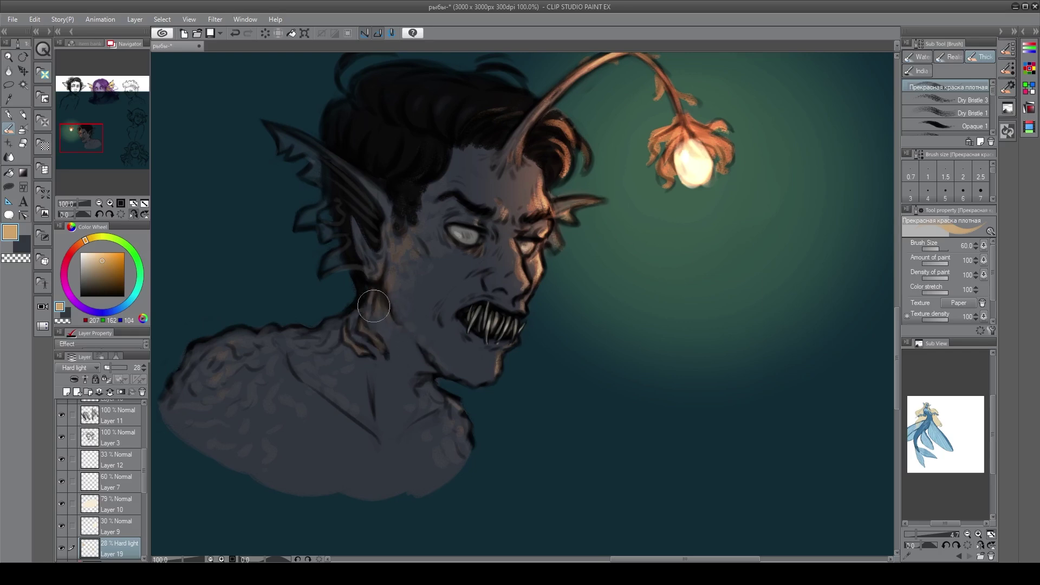
drag(344, 324, 324, 341)
mouse_move(378, 396)
mouse_down()
mouse_move(360, 399)
mouse_move(393, 446)
mouse_up()
drag(443, 207, 407, 167)
mouse_move(401, 230)
mouse_down()
mouse_move(441, 202)
mouse_move(464, 257)
mouse_up()
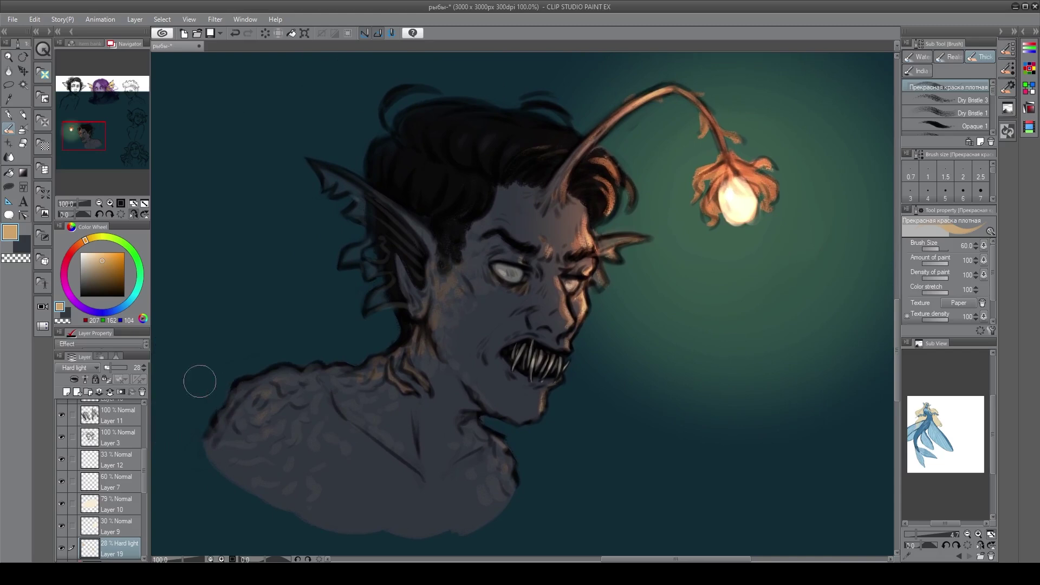
click(108, 367)
key(ctrl+z)
Recolour the hair highlights on the Add (Glow) Layer 17 with tan and reduce the layer's opacity to 14%
drag(446, 278, 444, 270)
click(115, 460)
scroll(144, 463, up, 3)
click(62, 456)
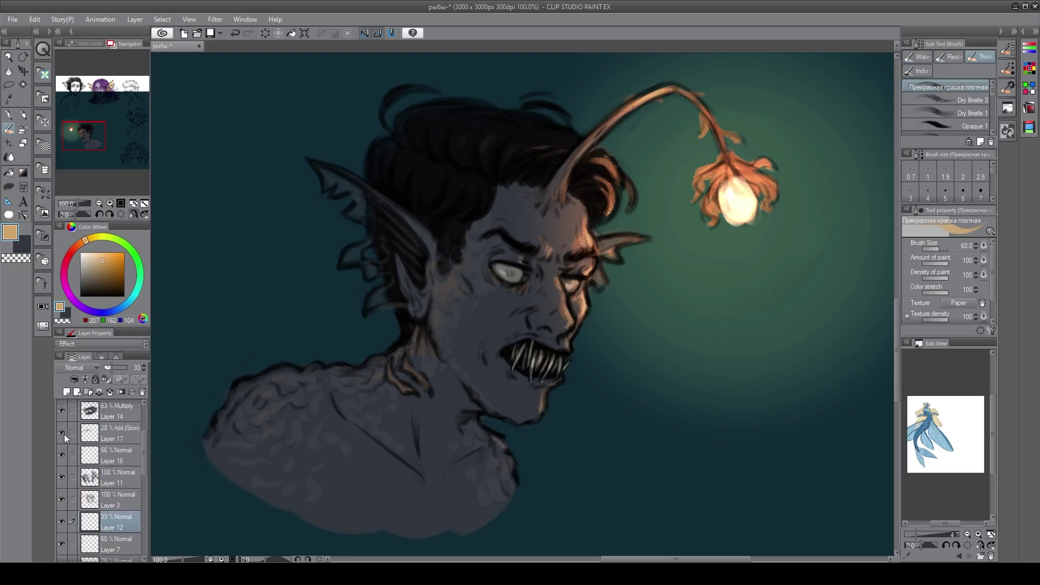
click(90, 433)
drag(493, 135, 483, 149)
drag(551, 145, 504, 157)
drag(108, 369, 108, 372)
Lock the transparent pixels of Layer 16, tint its ear fin lines tan and set its opacity to 30%
click(118, 459)
click(60, 456)
click(60, 456)
click(108, 379)
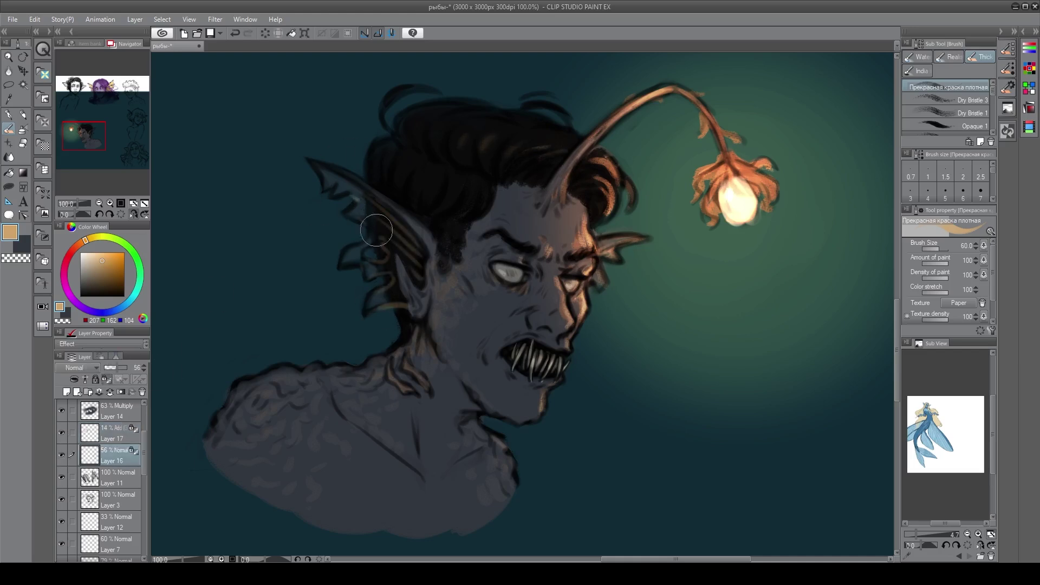
click(111, 368)
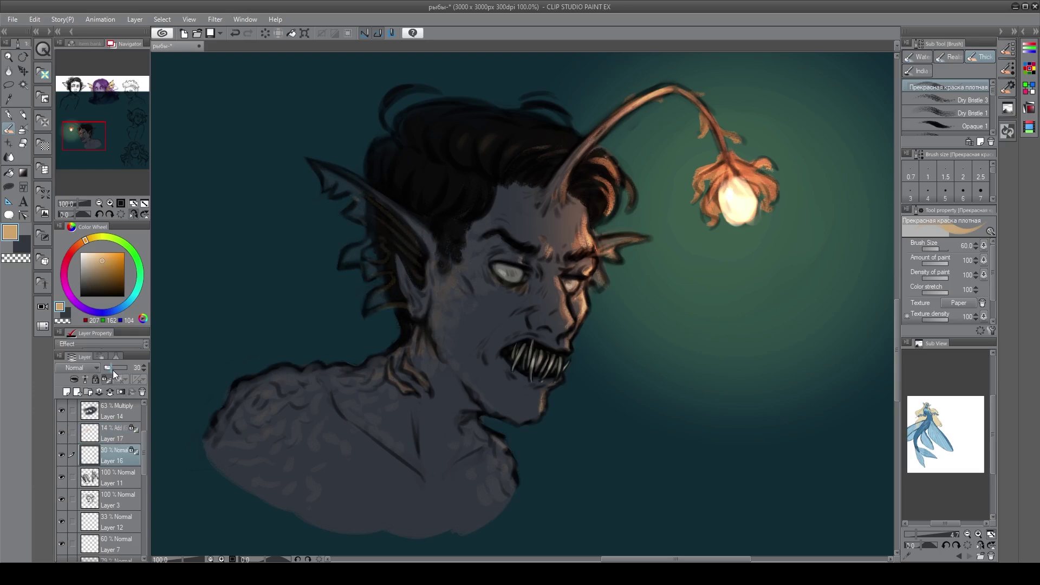
Select the body's base layer and switch to the dense paint brush with the dark grey-blue colour
click(25, 71)
drag(625, 196, 602, 173)
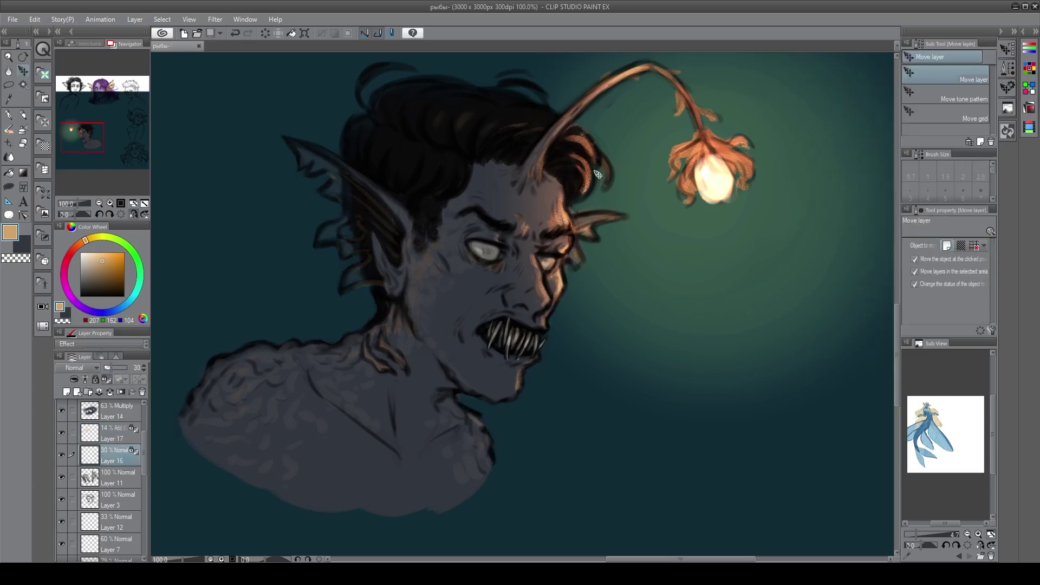
drag(561, 332, 585, 336)
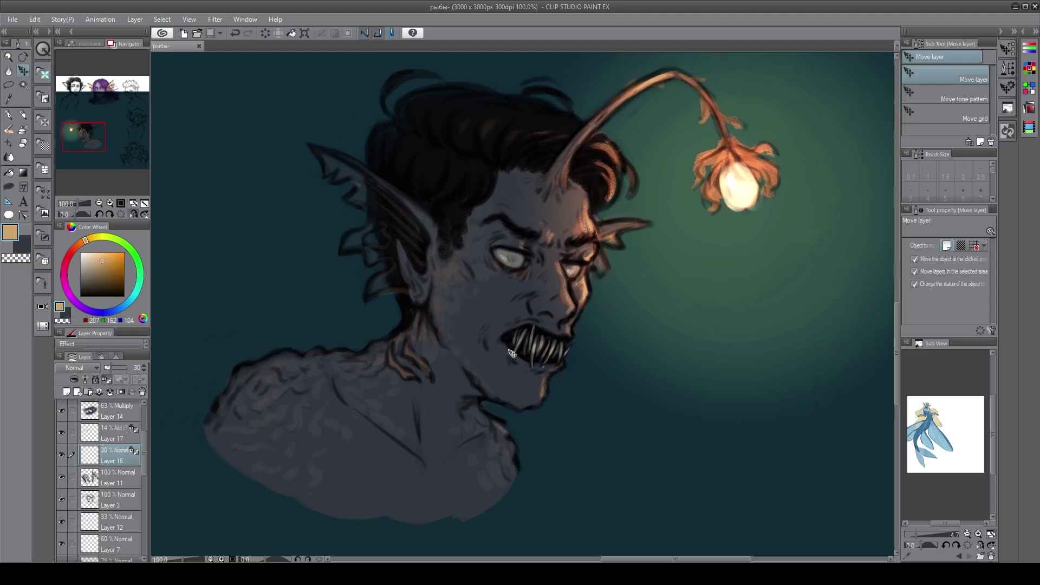
click(402, 481)
drag(397, 437, 427, 356)
key(x)
key(b)
key(b)
key(b)
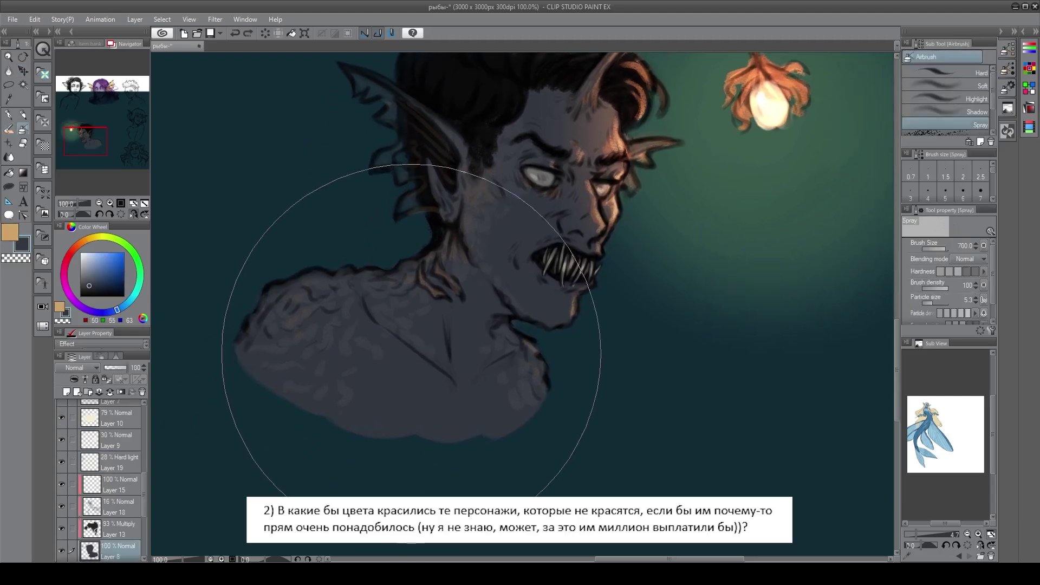
key(b)
drag(393, 407, 401, 438)
key(ctrl+z)
Enlarge the brush to 120 and repaint the lower edge of the bust with soft strokes
key(bracketright)
key(bracketright)
key(bracketright)
key(bracketright)
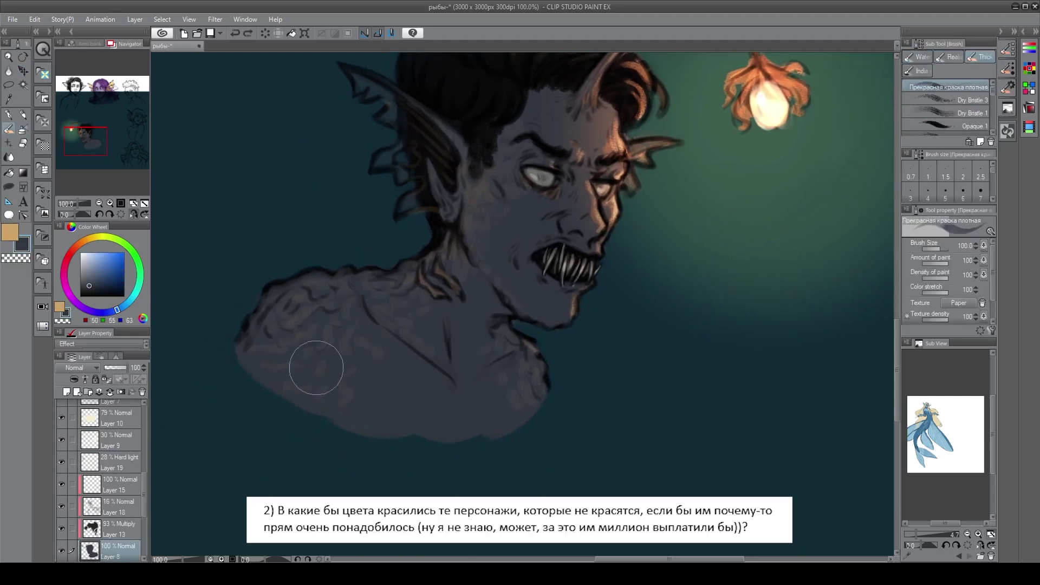
drag(249, 349, 246, 395)
key(ctrl+z)
mouse_move(243, 352)
mouse_down()
mouse_move(252, 402)
mouse_move(243, 377)
mouse_move(330, 431)
mouse_move(346, 463)
mouse_move(534, 415)
mouse_move(522, 420)
mouse_move(528, 429)
mouse_move(381, 435)
mouse_move(396, 466)
mouse_move(511, 422)
mouse_up()
drag(519, 382, 516, 372)
drag(631, 394, 464, 507)
key(ctrl+z)
Trim the base of the bust on both sides into a soft, angled point
drag(210, 351, 349, 494)
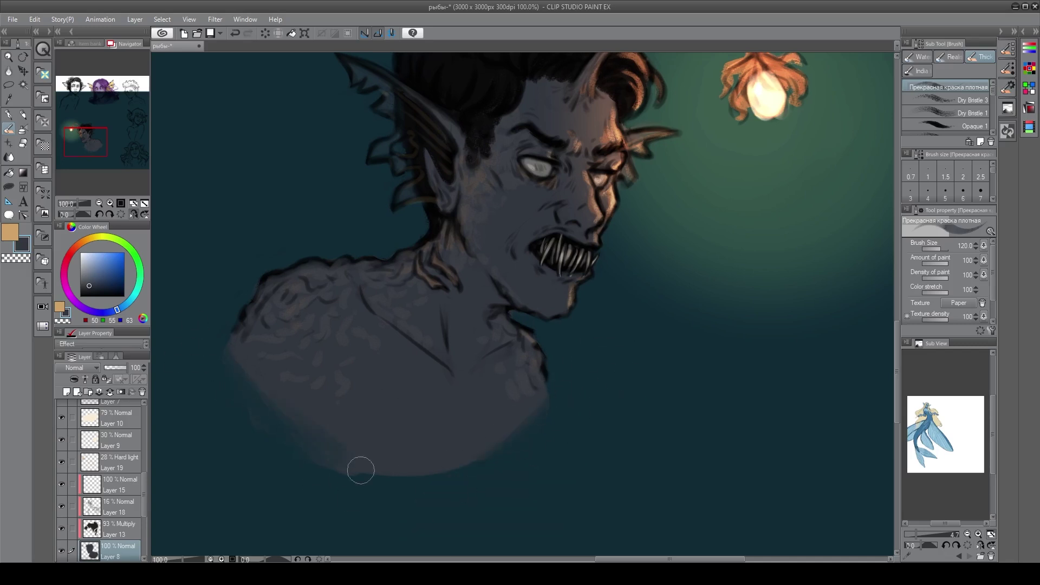
drag(284, 414, 390, 482)
drag(241, 400, 453, 480)
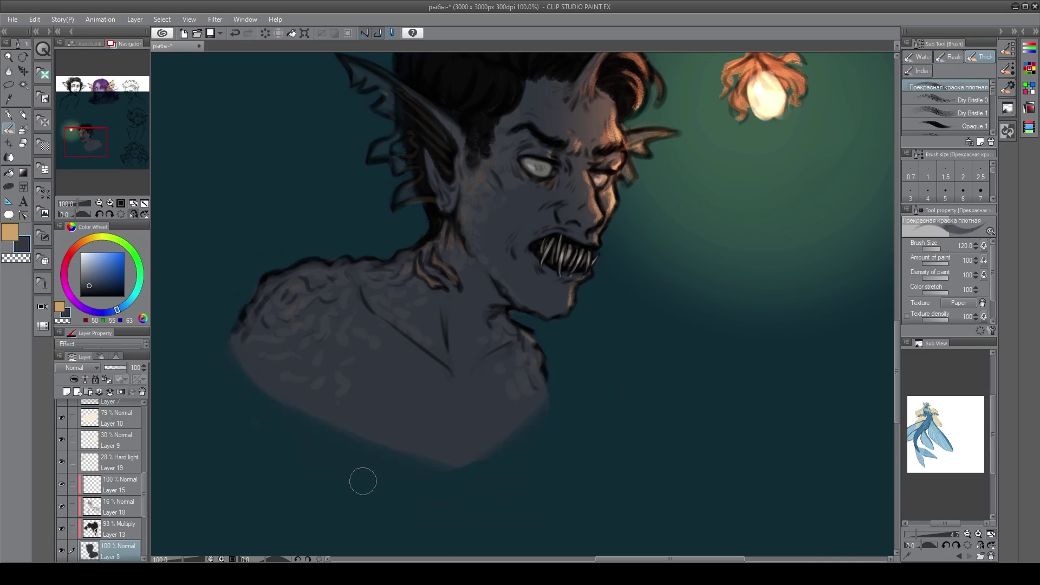
mouse_move(555, 423)
mouse_down()
mouse_move(379, 467)
mouse_move(561, 455)
mouse_up()
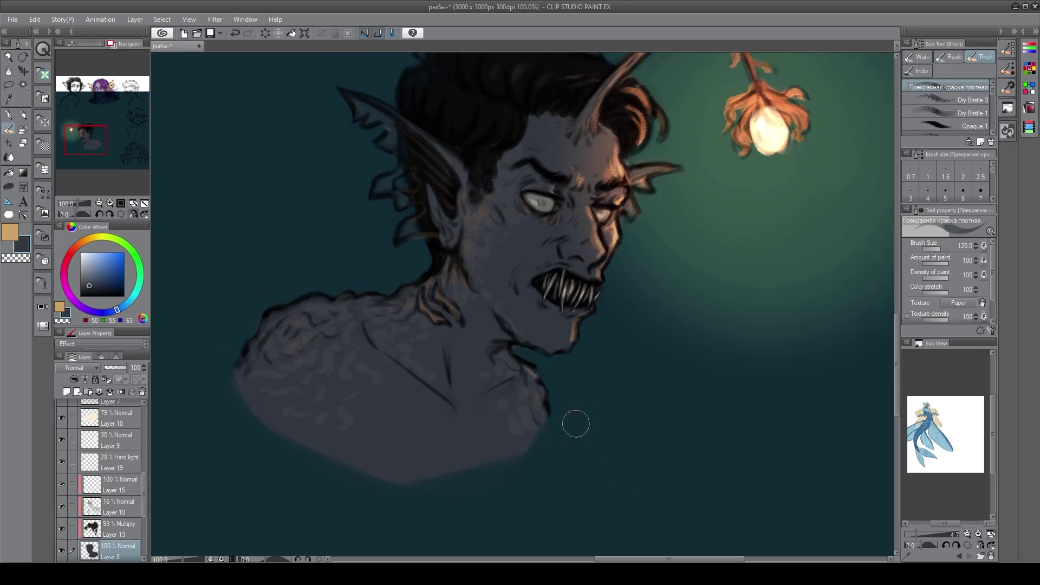
Mirror the canvas view horizontally and zoom out to 66.7% to check the character
click(133, 215)
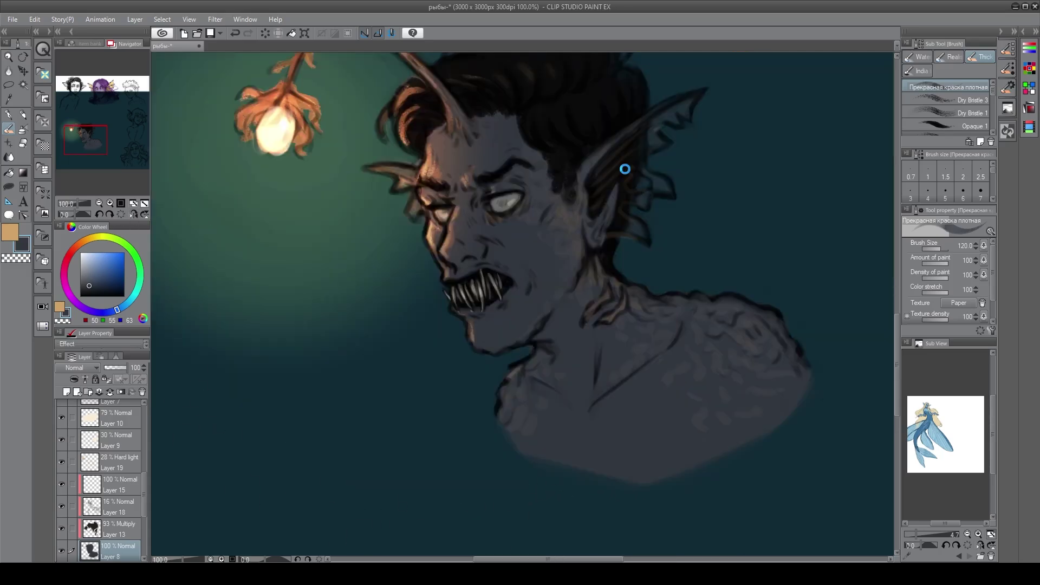
drag(657, 183, 681, 210)
scroll(719, 226, down, 1)
key(ctrl)
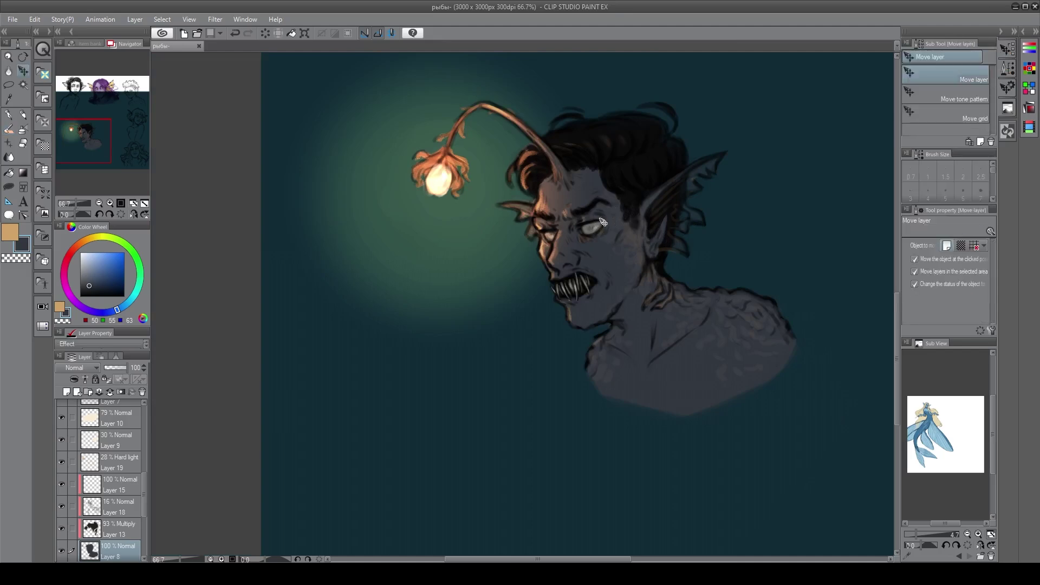
drag(605, 213, 529, 224)
Check the character's layers one by one and reduce the Multiply Layer 14 to 55% opacity
drag(143, 505, 120, 416)
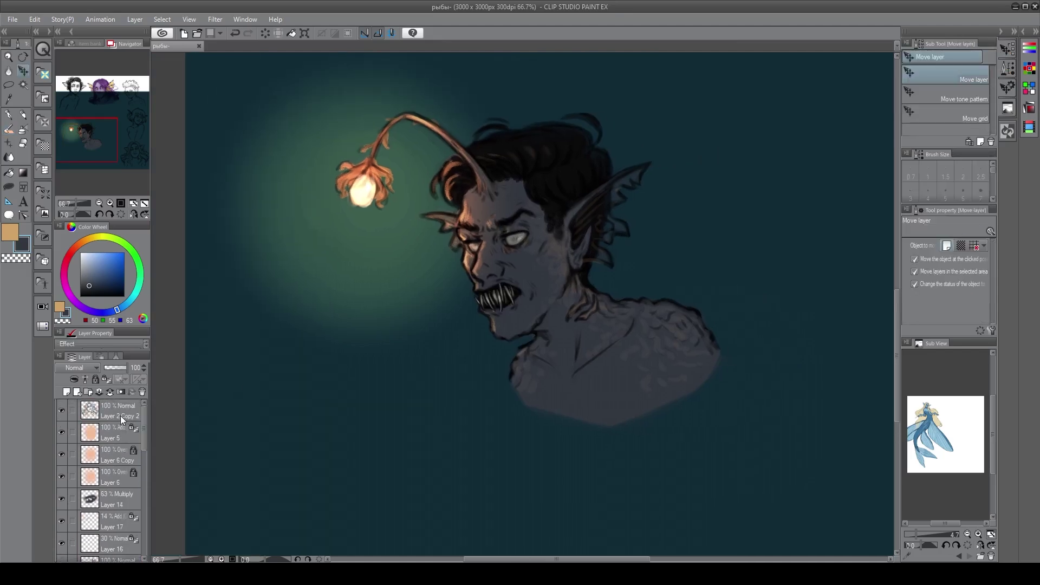
scroll(142, 463, down, 8)
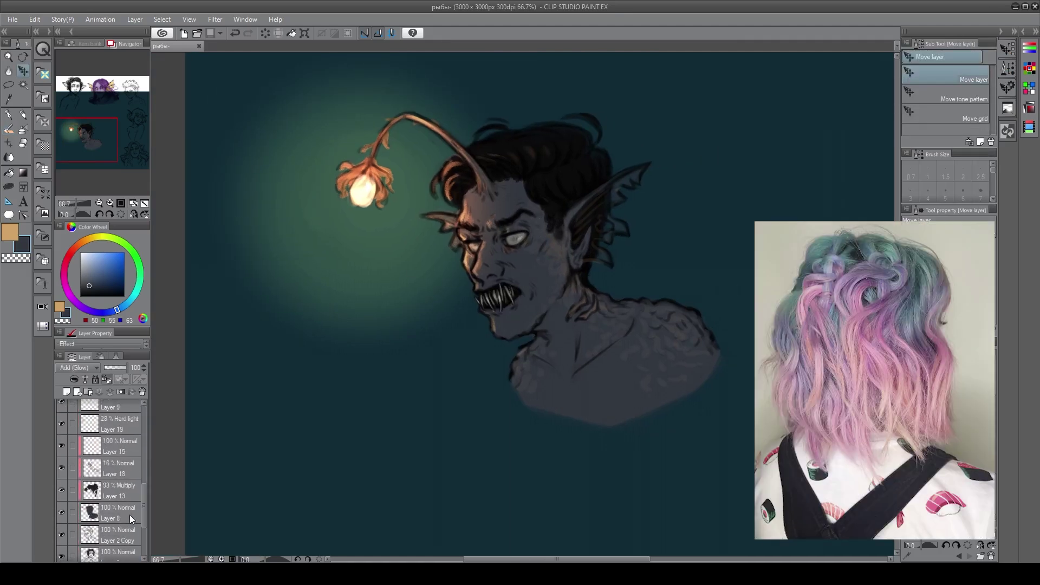
click(136, 513)
click(121, 467)
click(128, 441)
click(135, 509)
drag(145, 497, 140, 444)
click(62, 404)
click(61, 404)
scroll(128, 463, up, 3)
click(65, 477)
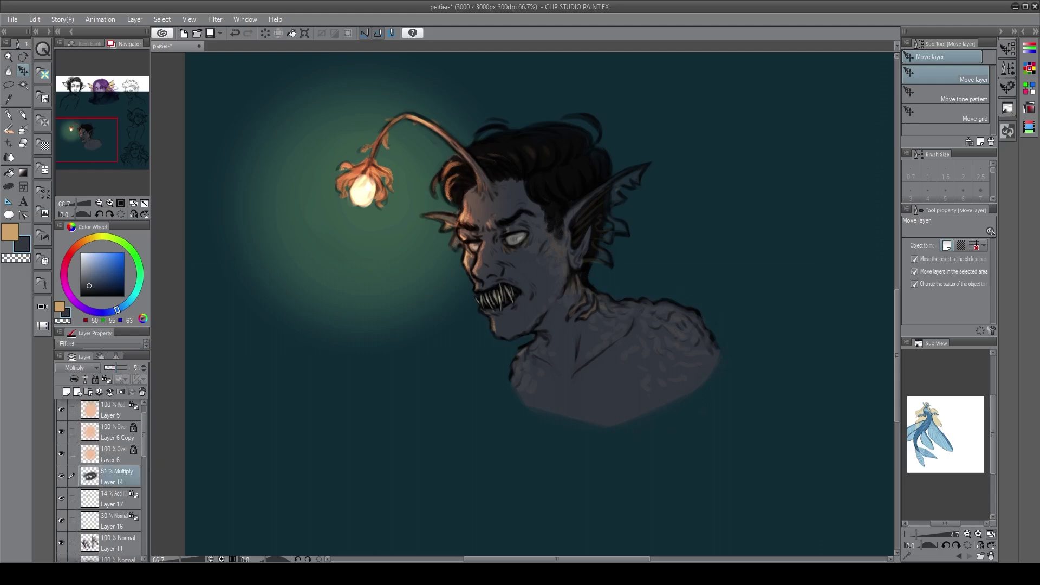
Group all character layers from Layer 14 down to the body's base layer into one folder
drag(144, 441, 139, 506)
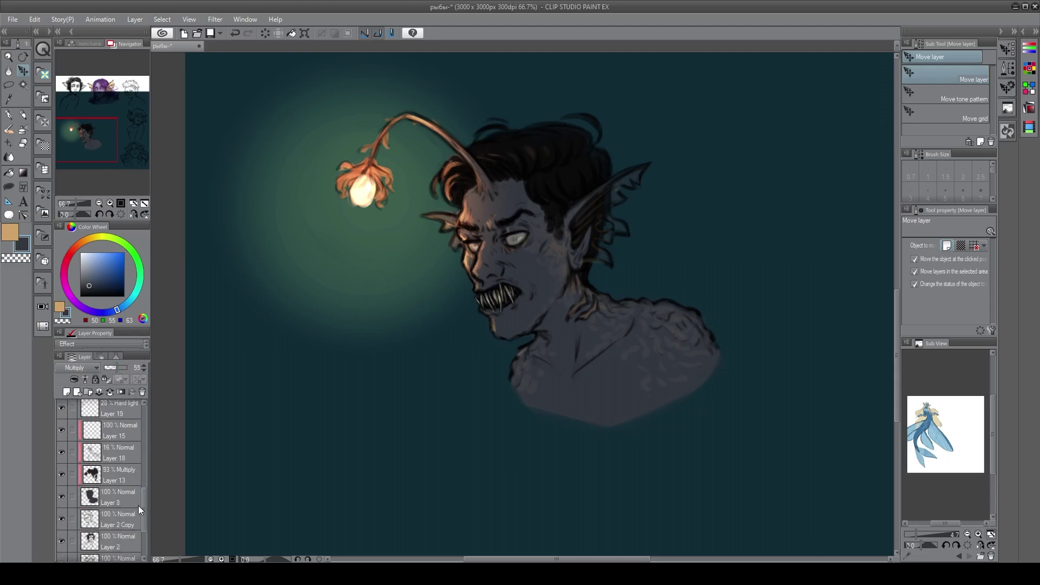
shift+click(123, 494)
key(ctrl+g)
click(82, 408)
key(ctrl+z)
key(ctrl+y)
drag(144, 457, 146, 415)
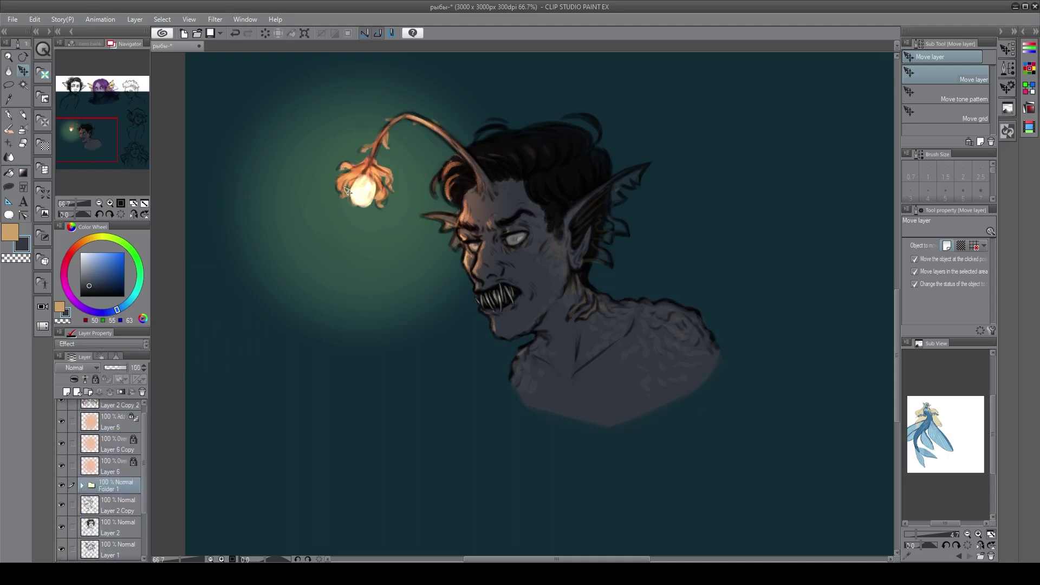
drag(338, 200, 346, 245)
key(ctrl+z)
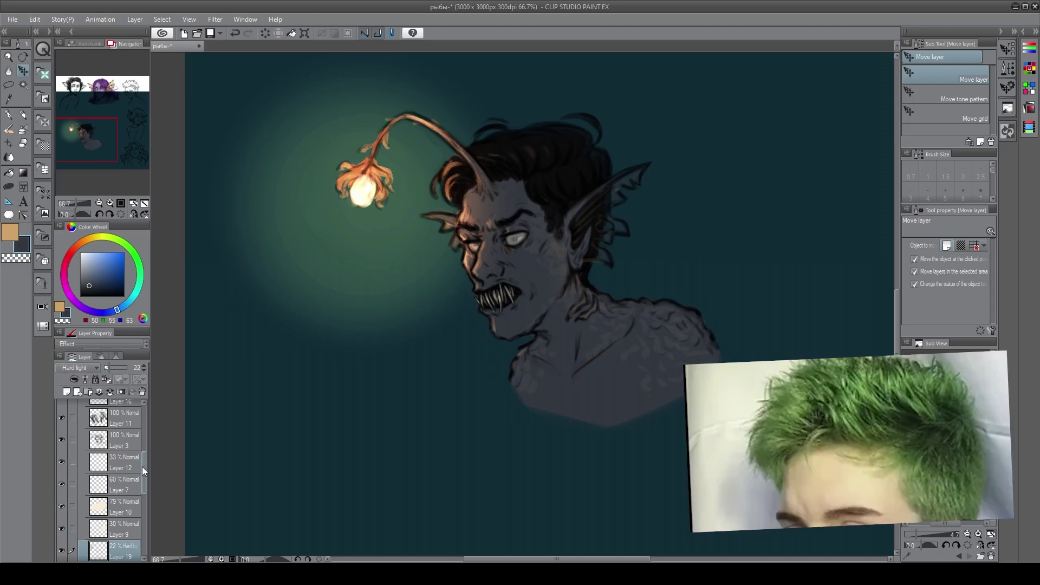
Select the two Overlay glow layers and compare the picture with them hidden and shown
drag(141, 464, 142, 417)
click(104, 476)
click(62, 477)
click(61, 460)
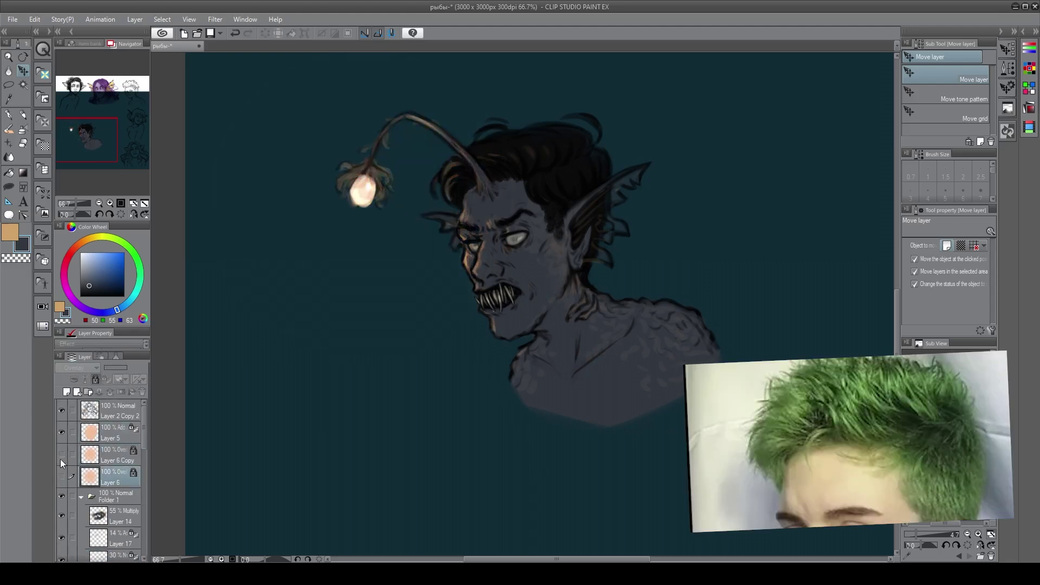
click(61, 458)
click(61, 476)
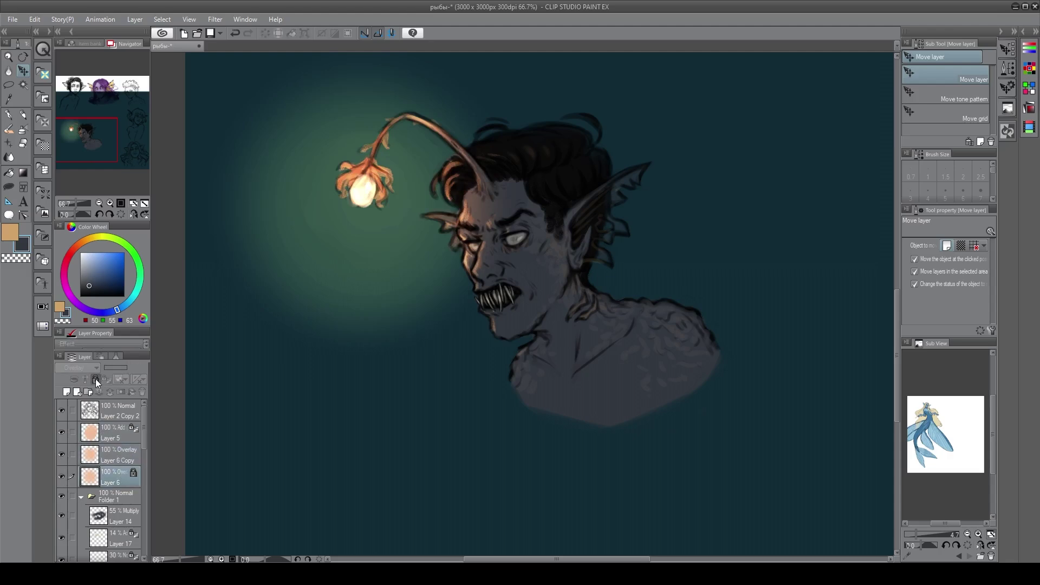
Unlock the Overlay glow layers and adjust the glow around the lure with a transform
click(109, 434)
key(ctrl+t)
drag(524, 202, 541, 222)
key(Return)
Duplicate the Overlay glow layer and set the copy's opacity to 14%
click(62, 454)
key(ctrl+c)
key(ctrl+v)
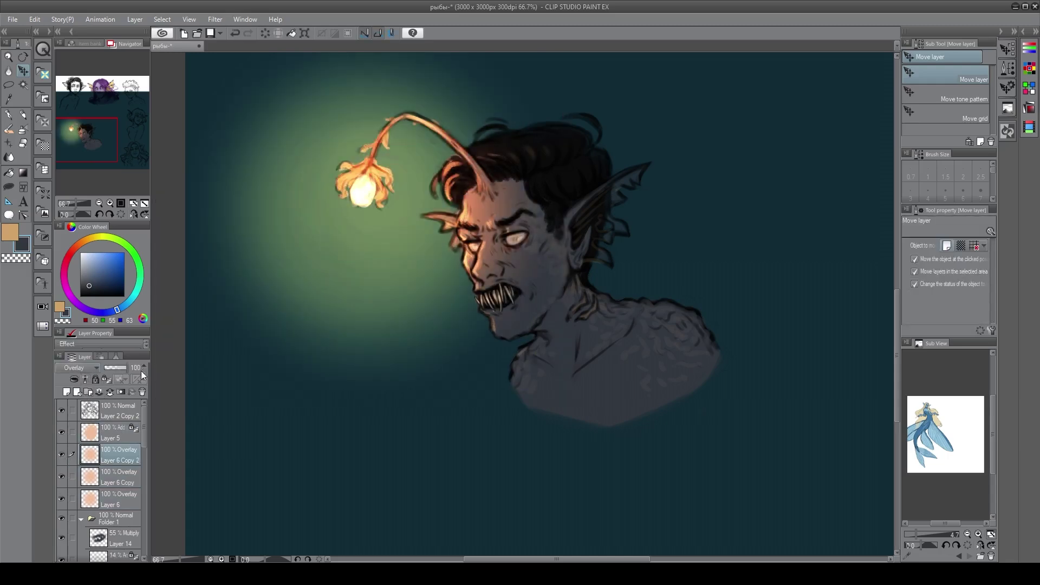
drag(151, 368, 106, 365)
drag(319, 285, 286, 274)
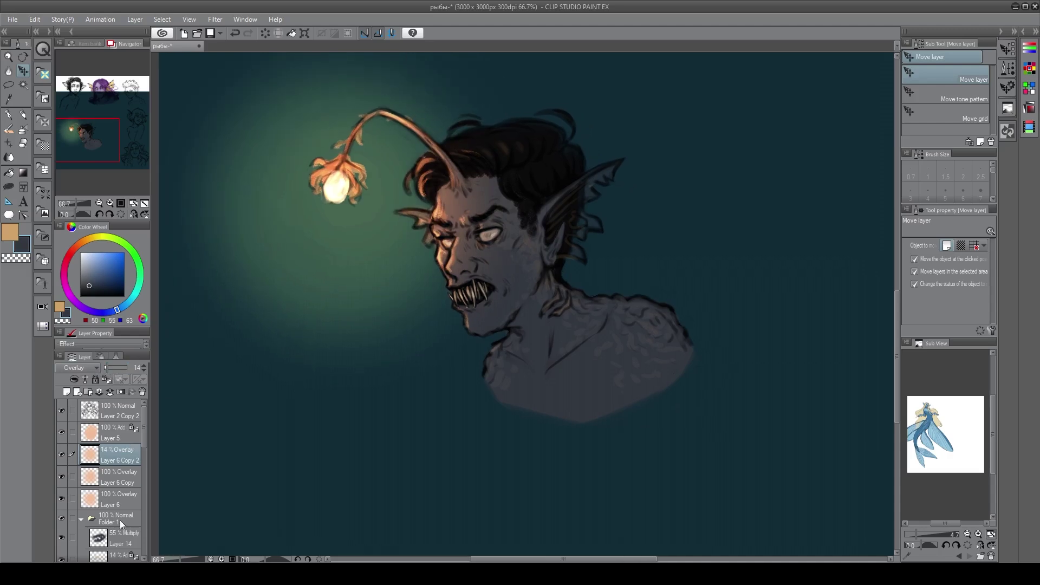
Add a new layer clipped to the character folder and sample the dark teal background for the Lighter pencil
click(119, 520)
click(66, 391)
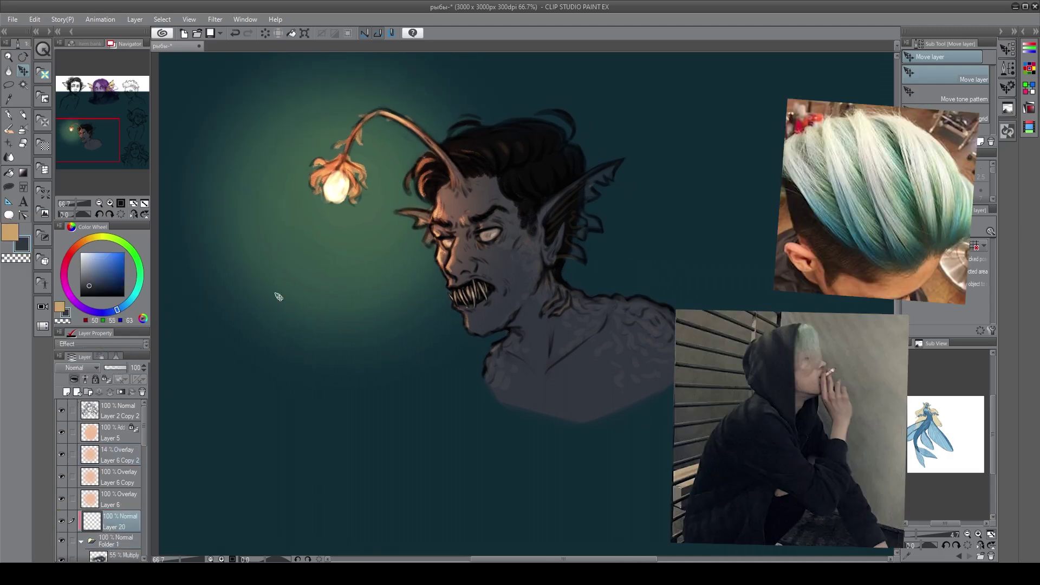
key(c)
key(c)
key(x)
key(alt)
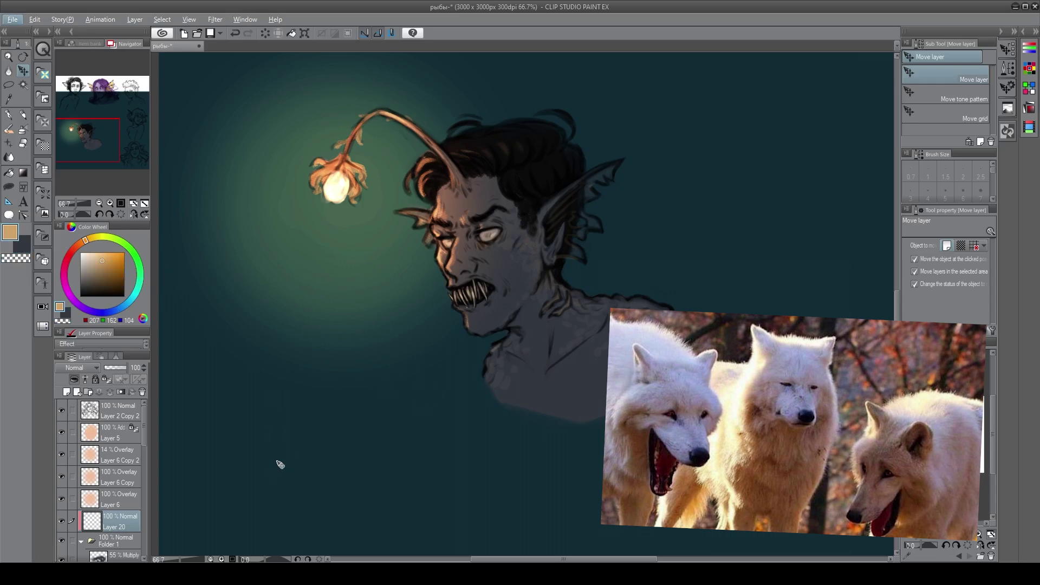
click(22, 115)
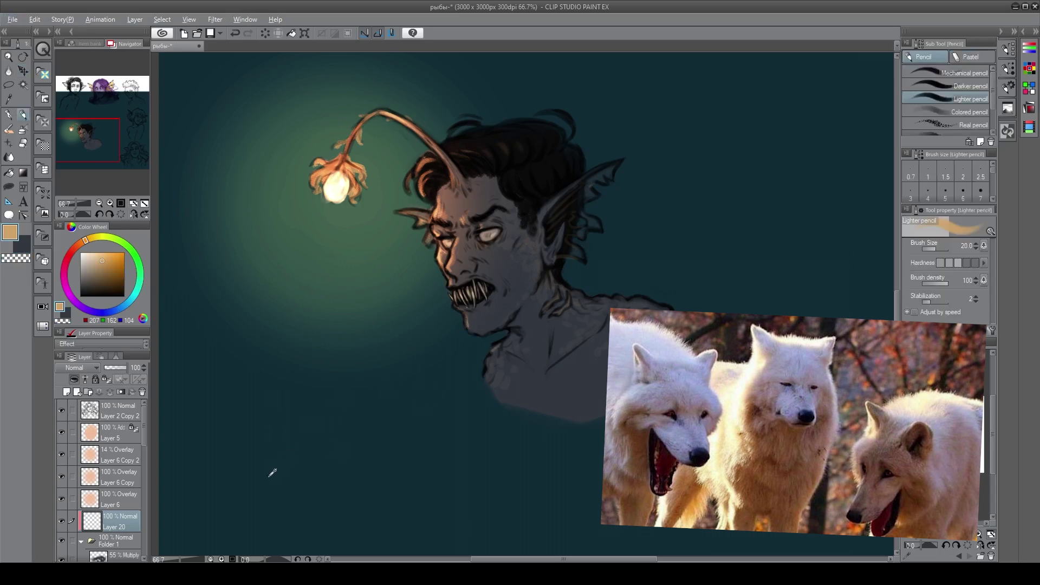
alt+click(270, 476)
Enlarge the pencil to 800 and paint dark teal over the back of the head, near ear, shoulder and chest
key(bracketright)
key(bracketright)
key(bracketright)
key(bracketright)
key(bracketright)
key(bracketright)
key(bracketright)
key(bracketright)
key(bracketright)
key(bracketright)
key(bracketright)
key(bracketright)
key(bracketright)
key(bracketright)
key(bracketright)
key(bracketright)
key(bracketright)
key(bracketright)
key(bracketright)
drag(542, 412, 643, 215)
key(ctrl+z)
drag(590, 163, 613, 387)
key(ctrl+z)
drag(617, 189, 696, 325)
drag(680, 222, 569, 111)
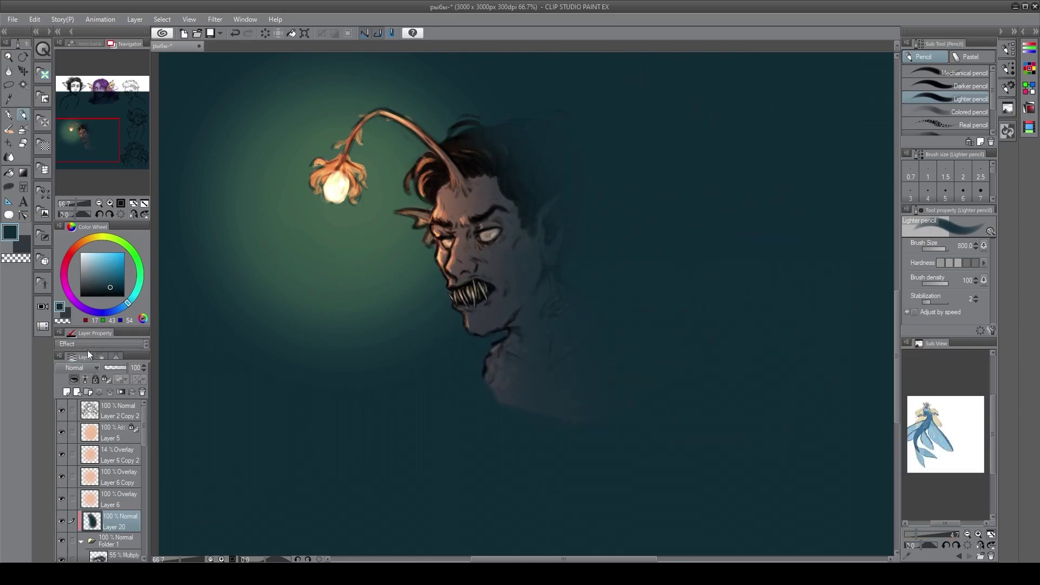
Set the teal shading layer to Multiply at 63% opacity
click(81, 101)
drag(118, 368, 115, 368)
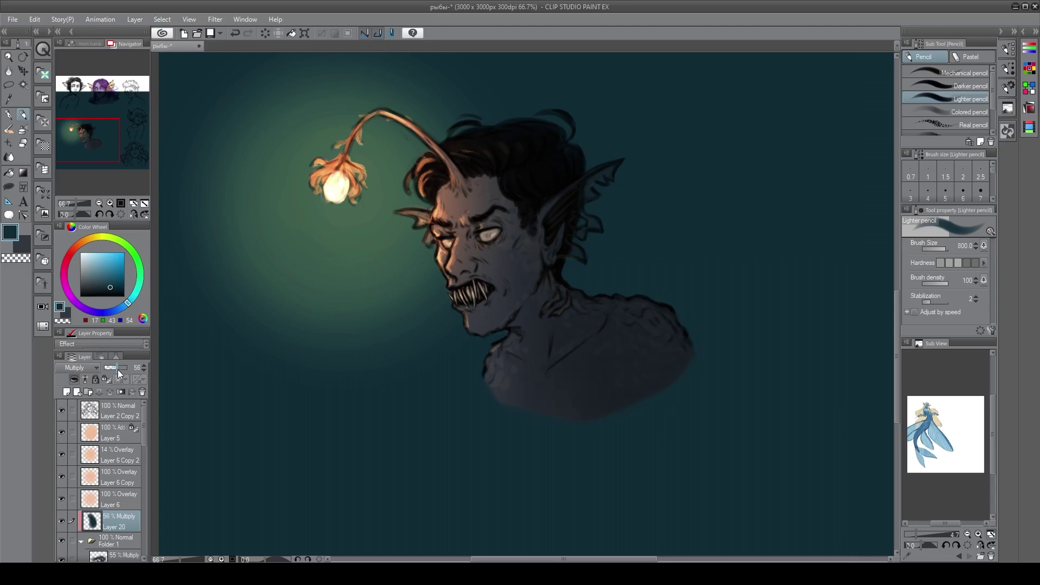
click(118, 369)
key(ctrl+z)
Deepen the teal shadow over the near shoulder and chest with a broad stroke
mouse_move(681, 318)
mouse_down()
mouse_move(650, 299)
mouse_move(600, 296)
mouse_up()
key(ctrl+z)
mouse_move(681, 377)
mouse_down()
mouse_move(647, 348)
mouse_move(658, 378)
mouse_move(640, 328)
mouse_up()
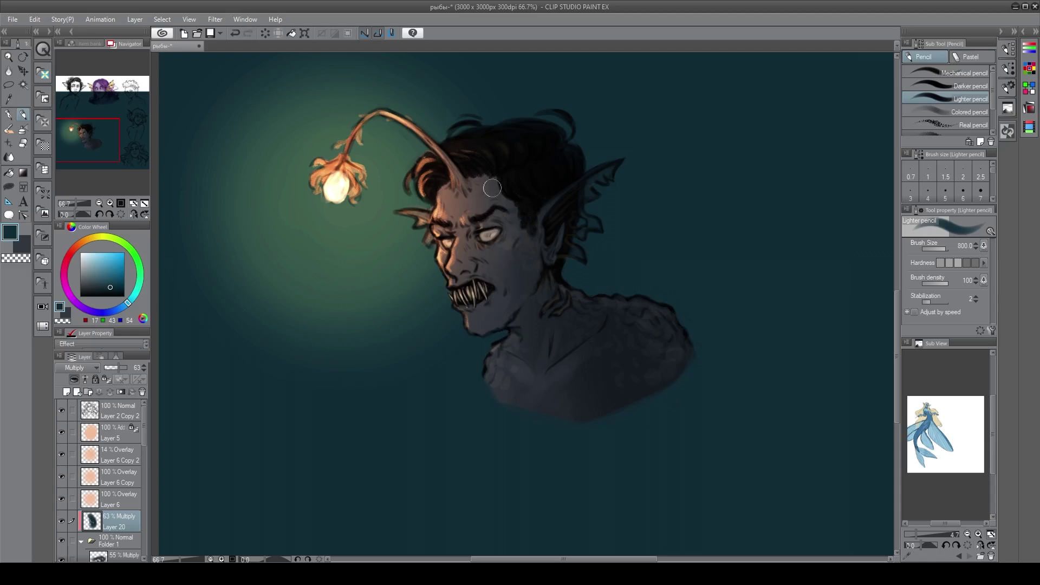
Undo the last broad shadow stroke, add a new layer and reduce the Lighter pencil size to 70
key(ctrl+z)
click(67, 394)
key(bracketleft)
key(bracketleft)
key(bracketleft)
key(bracketleft)
key(bracketleft)
key(bracketleft)
key(bracketleft)
key(bracketleft)
key(bracketleft)
key(bracketleft)
key(bracketleft)
key(bracketleft)
key(bracketleft)
Paint a teal shadow under the jaw and set the new layer to clipped Multiply at 56% opacity
drag(524, 314, 542, 282)
click(76, 107)
click(74, 379)
drag(116, 368, 120, 368)
Deepen the teal shadows around the eyes, across the near cheek and over the large ear fin
mouse_move(479, 228)
mouse_down()
mouse_move(492, 216)
mouse_move(472, 250)
mouse_move(524, 235)
mouse_move(536, 281)
mouse_move(525, 280)
mouse_up()
drag(447, 230, 445, 233)
mouse_move(564, 249)
mouse_down()
mouse_move(640, 146)
mouse_move(556, 258)
mouse_move(629, 175)
mouse_up()
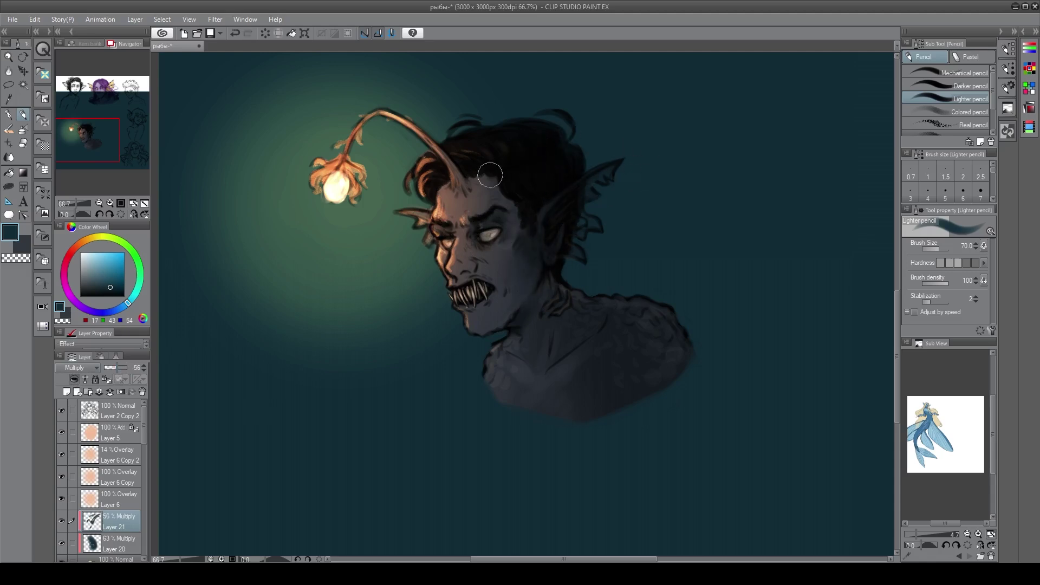
Shade the neck, collarbones and chest hollows in dark teal with the size 70 pencil, undoing misplaced strokes
scroll(596, 309, up, 1)
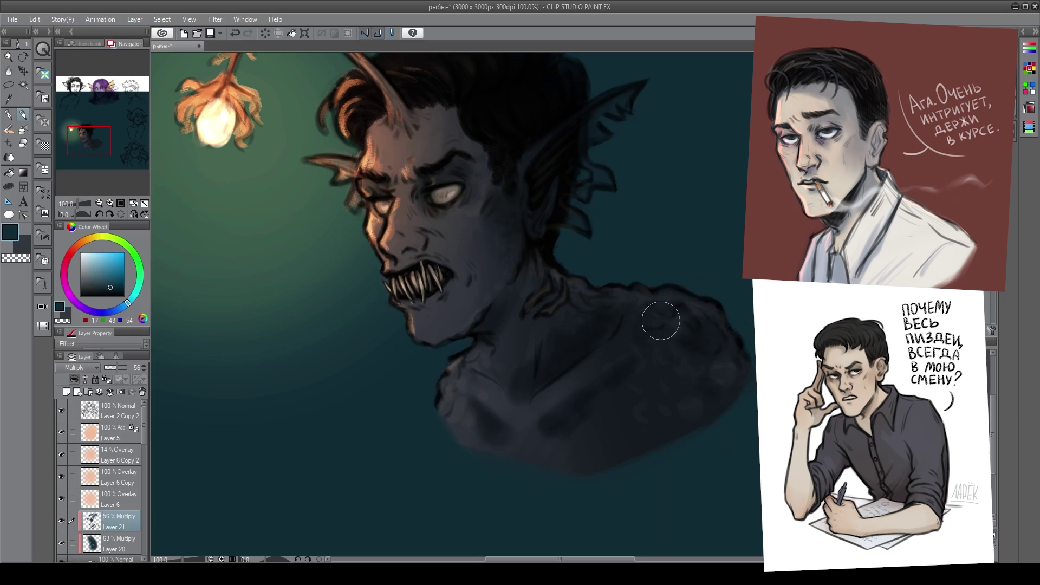
drag(572, 271, 537, 253)
key(ctrl+z)
mouse_move(480, 384)
mouse_down()
mouse_move(460, 395)
mouse_move(479, 366)
mouse_move(531, 407)
mouse_move(514, 413)
mouse_up()
key(ctrl+z)
drag(537, 338, 525, 346)
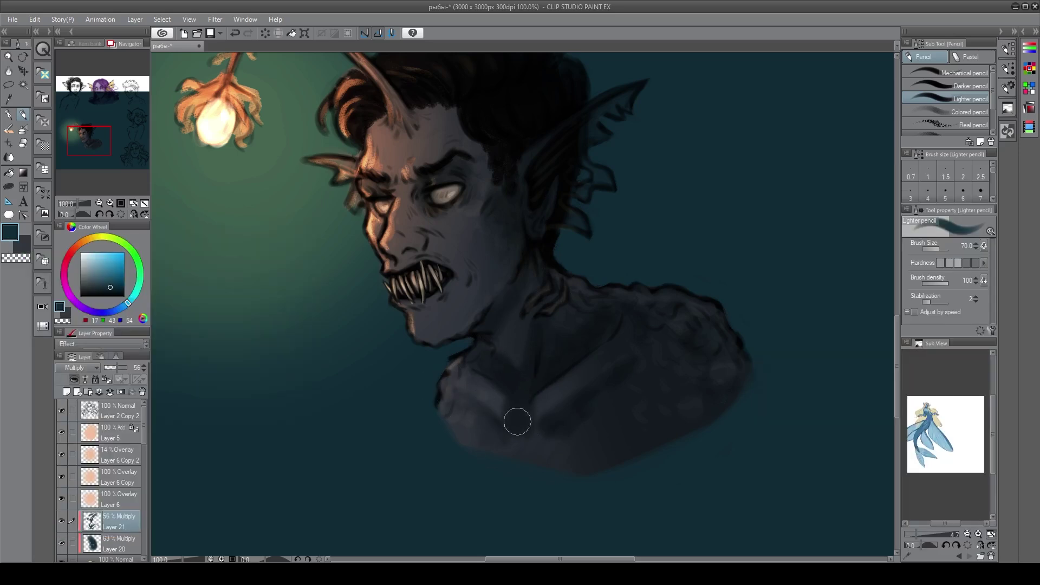
mouse_move(526, 424)
mouse_down()
mouse_move(533, 333)
mouse_move(514, 386)
mouse_move(490, 345)
mouse_move(500, 366)
mouse_move(514, 342)
mouse_move(511, 406)
mouse_move(555, 413)
mouse_up()
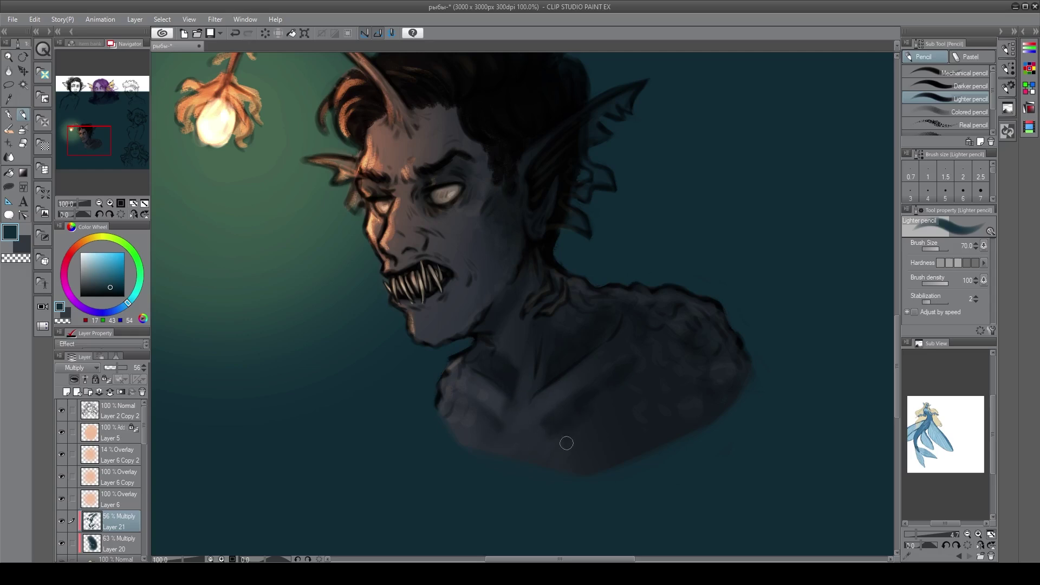
mouse_move(518, 372)
mouse_down()
mouse_move(556, 355)
mouse_move(542, 411)
mouse_up()
drag(485, 342, 515, 394)
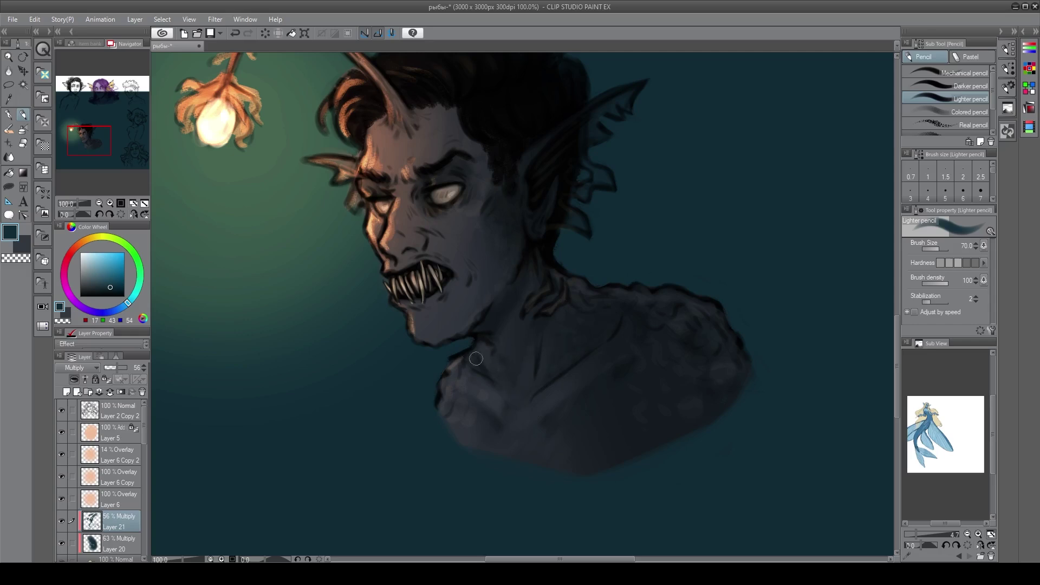
mouse_move(522, 274)
mouse_down()
mouse_move(497, 332)
mouse_move(467, 360)
mouse_up()
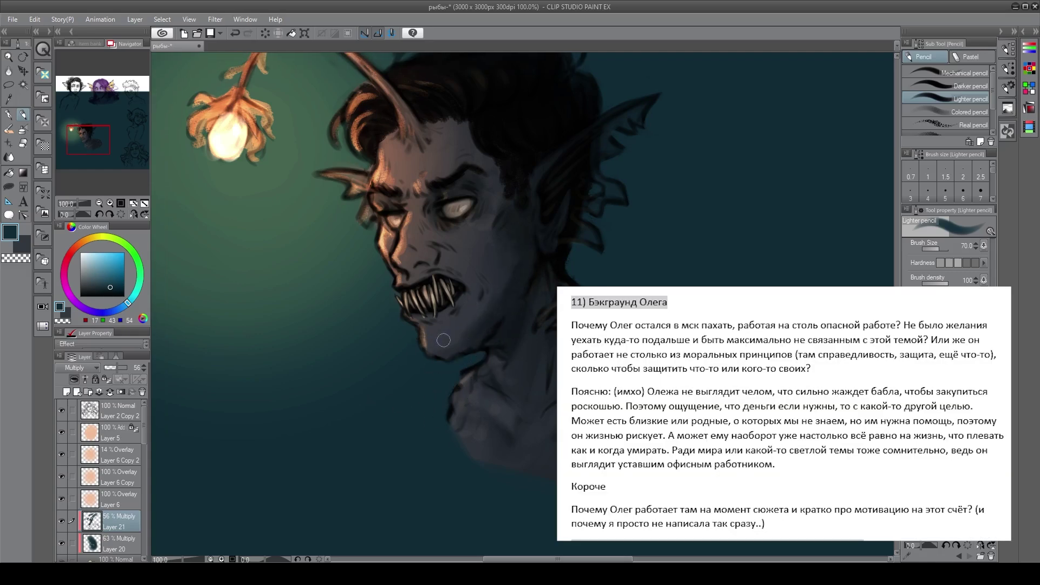
Shade the underside of the nose, the upper lip and the area around the fanged mouth
drag(508, 265, 534, 297)
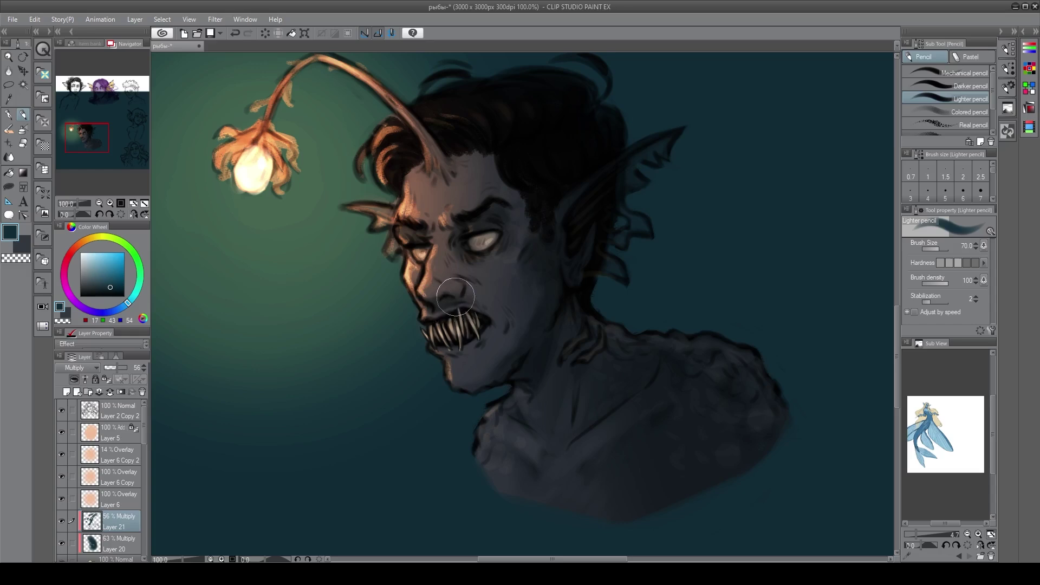
mouse_move(463, 282)
mouse_down()
mouse_move(491, 317)
mouse_move(492, 286)
mouse_move(506, 339)
mouse_up()
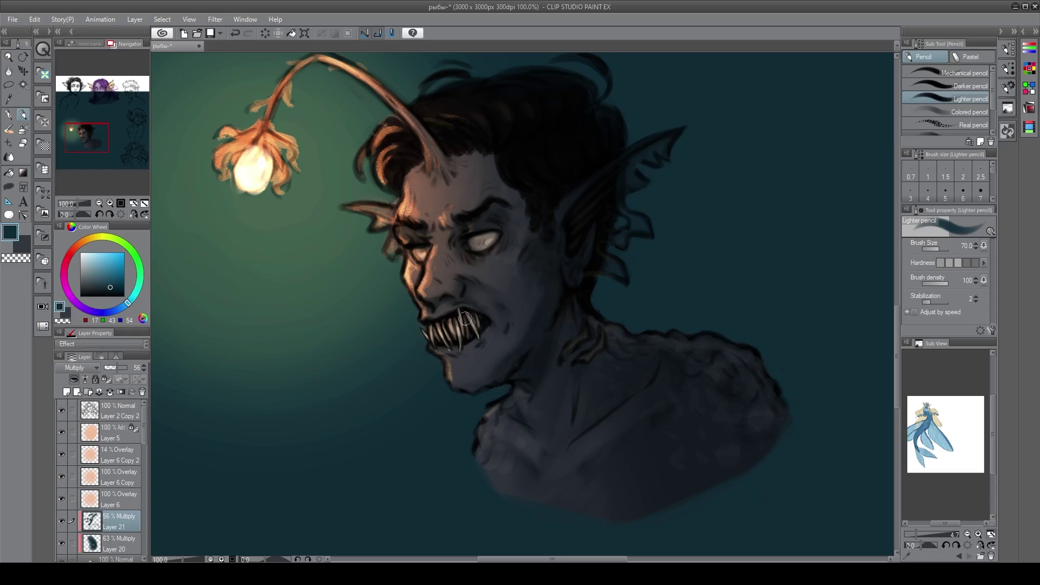
mouse_move(454, 362)
mouse_down()
mouse_move(484, 345)
mouse_move(469, 359)
mouse_up()
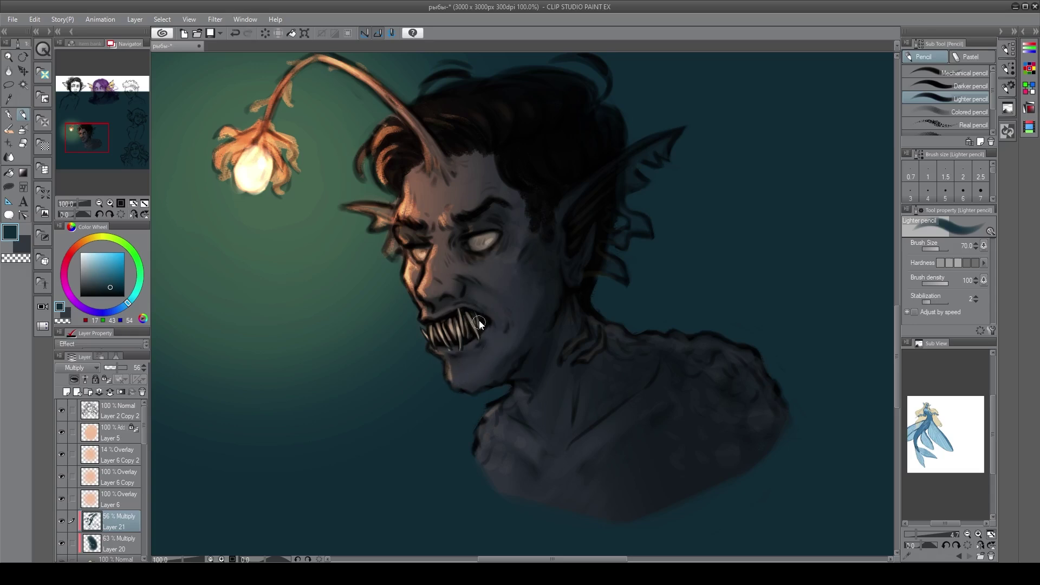
drag(483, 305, 485, 299)
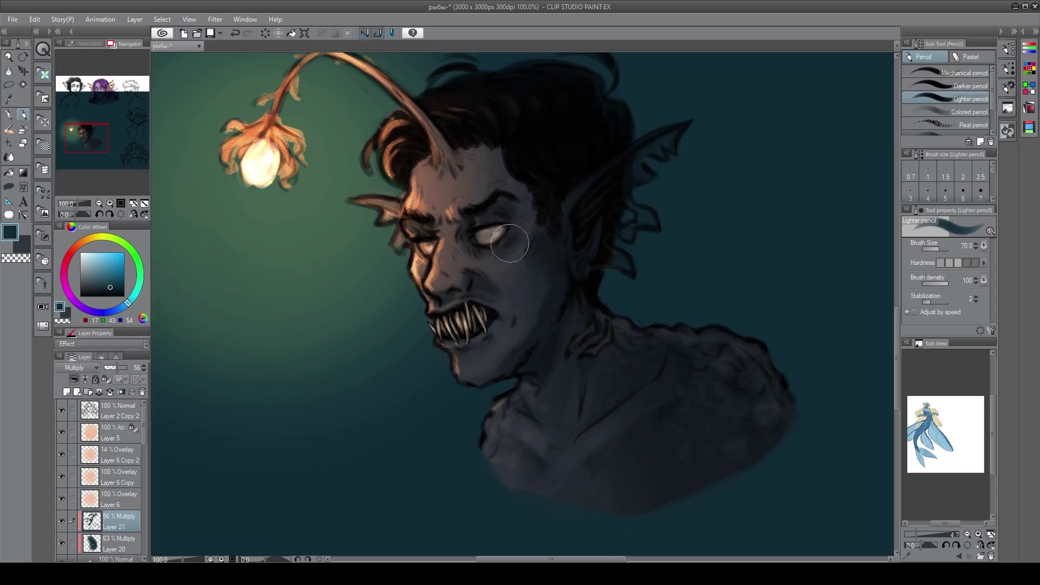
Refine the shadows on the forehead and around both eyes with the pencil at size 25, and save the file
key(bracketleft)
key(bracketleft)
scroll(496, 324, up, 2)
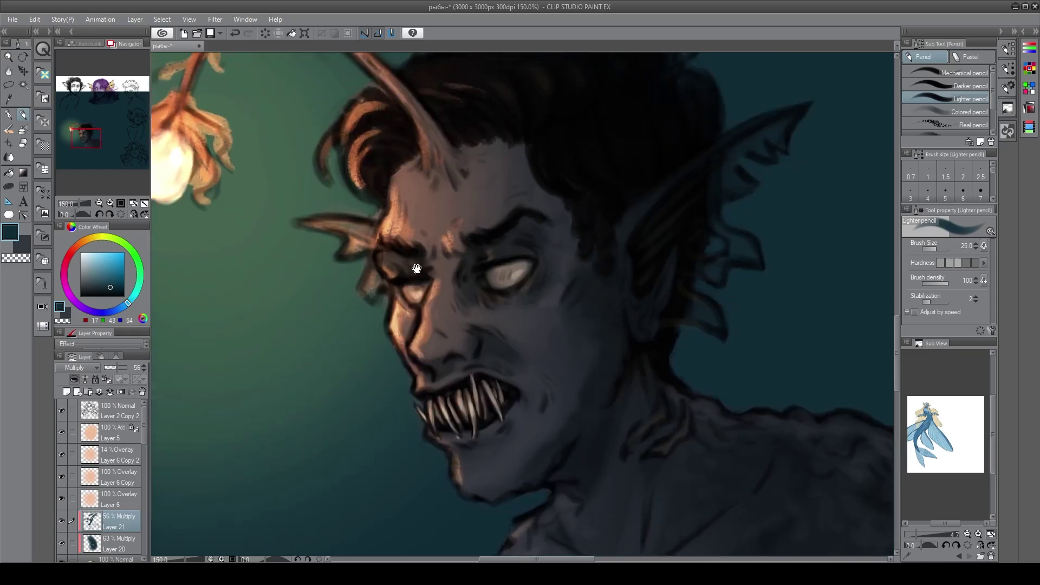
mouse_move(379, 179)
mouse_down()
mouse_move(417, 159)
mouse_move(407, 174)
mouse_up()
mouse_move(479, 149)
mouse_down()
mouse_move(525, 153)
mouse_move(471, 176)
mouse_move(518, 190)
mouse_up()
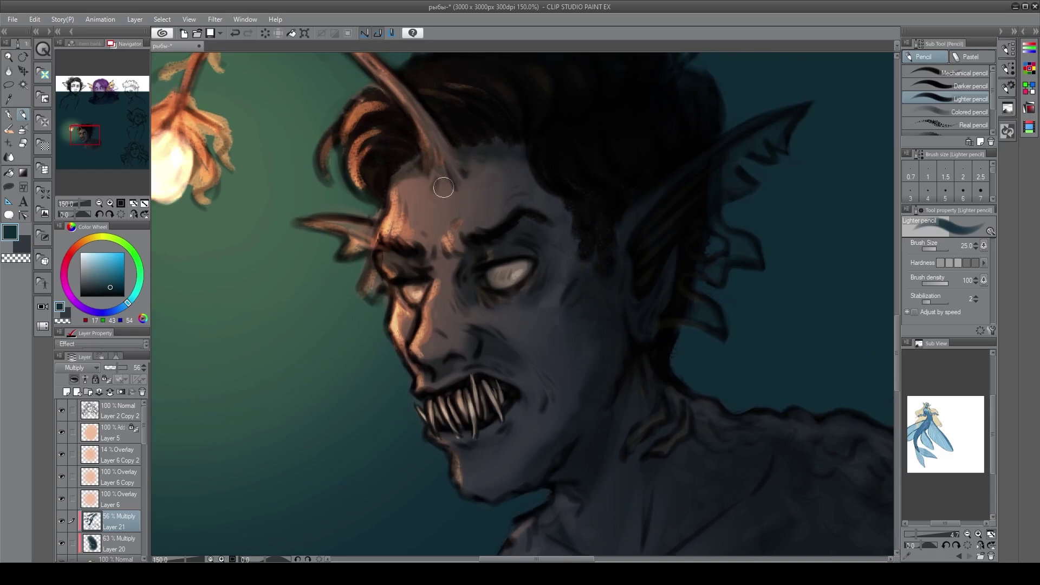
scroll(547, 283, down, 1)
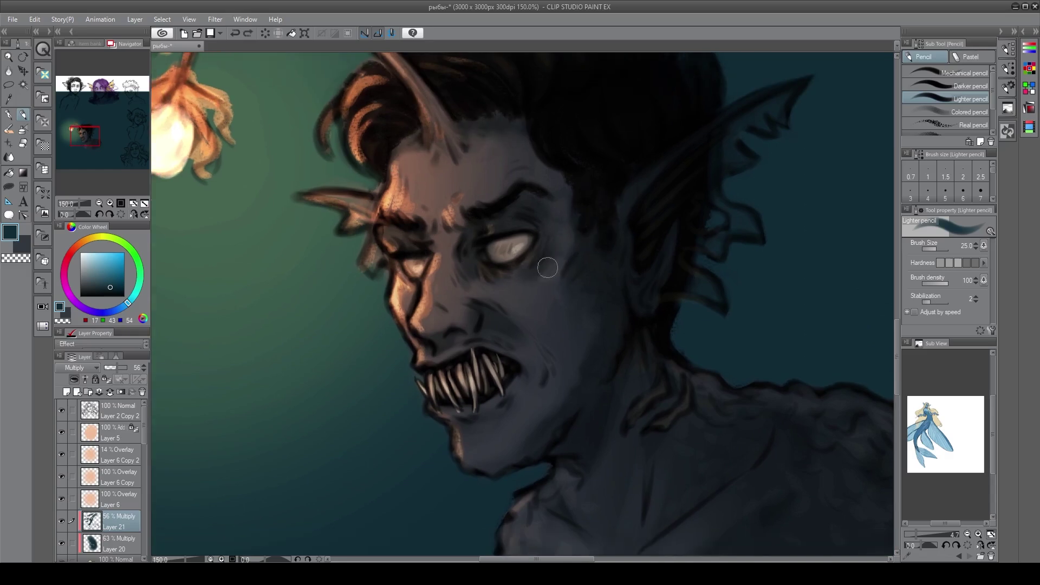
mouse_move(490, 249)
mouse_down()
mouse_move(530, 239)
mouse_move(499, 263)
mouse_up()
key(ctrl+z)
drag(415, 255, 408, 271)
drag(413, 324, 374, 308)
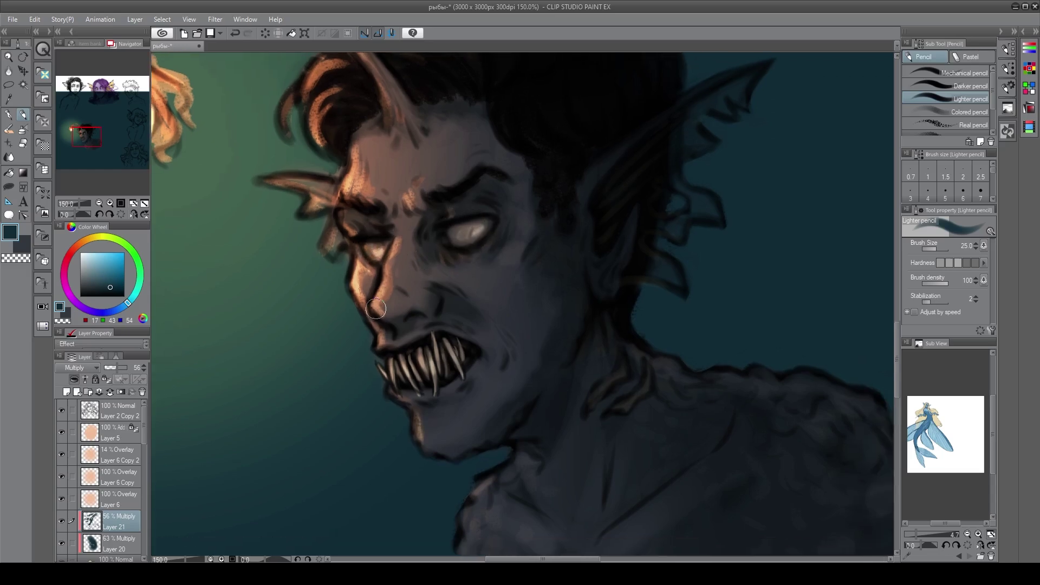
key(ctrl+s)
Mirror the canvas view horizontally to check the face shading, and save the file
key(c)
mouse_move(605, 230)
mouse_down()
mouse_move(487, 225)
mouse_move(463, 234)
mouse_up()
drag(550, 249, 545, 233)
key(c)
key(ctrl+z)
mouse_move(496, 188)
mouse_down()
mouse_move(523, 196)
mouse_move(514, 208)
mouse_up()
drag(486, 278, 407, 329)
key(ctrl+s)
Find the eye colour layer (Layer 9) by toggling layer visibility, lock its transparent pixels and set its opacity to 25%
drag(145, 429, 139, 509)
click(118, 504)
click(62, 504)
click(62, 504)
click(62, 525)
click(62, 525)
click(81, 457)
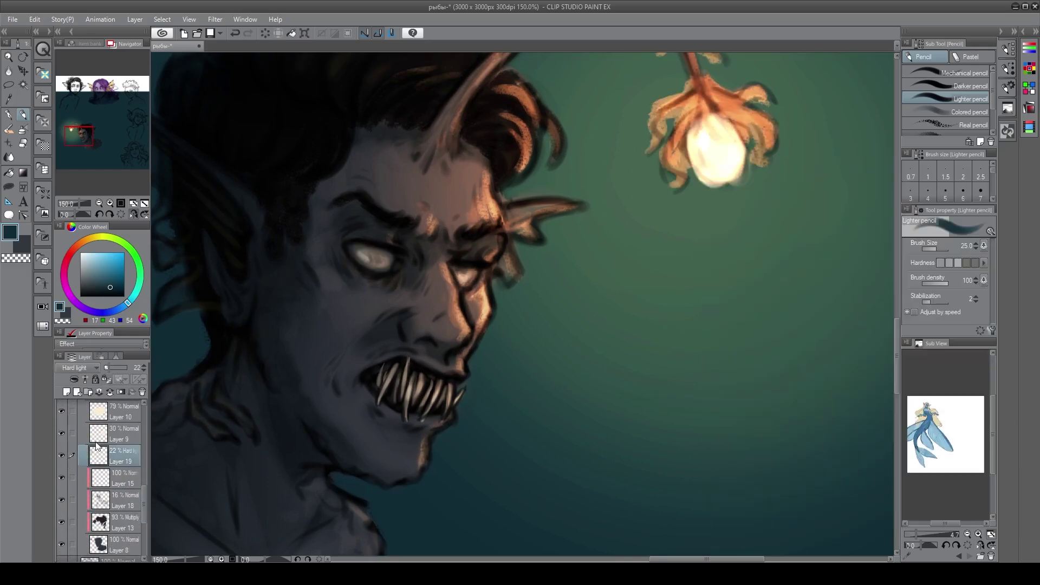
click(69, 436)
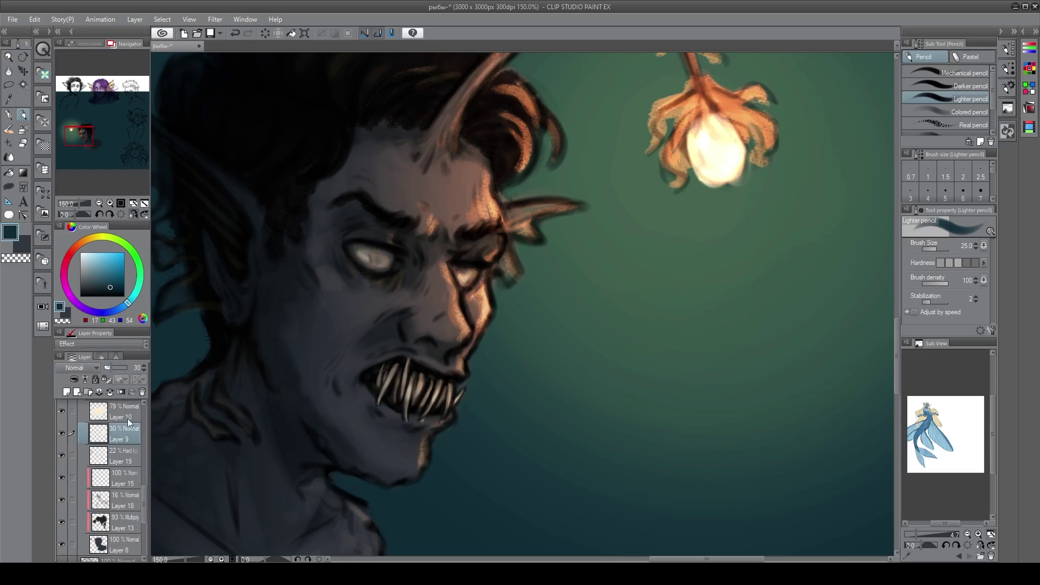
drag(428, 262, 532, 258)
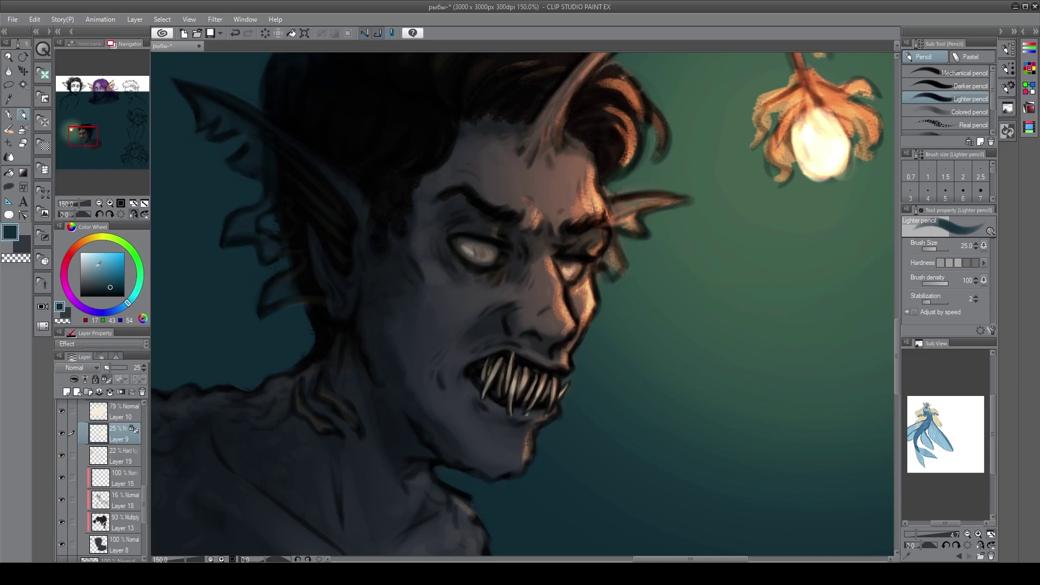
Recolour both blank eyes with a muted tan using the size 25 Lighter pencil
click(95, 263)
drag(468, 250, 487, 257)
drag(567, 275, 573, 269)
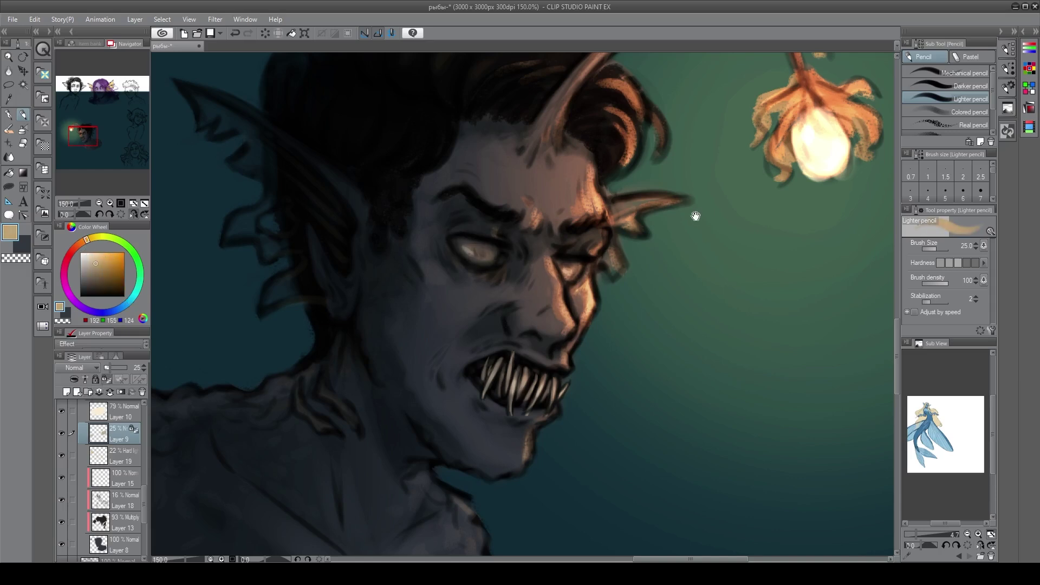
drag(697, 214, 665, 222)
scroll(726, 287, down, 1)
drag(704, 283, 659, 274)
scroll(615, 330, up, 1)
drag(569, 285, 590, 293)
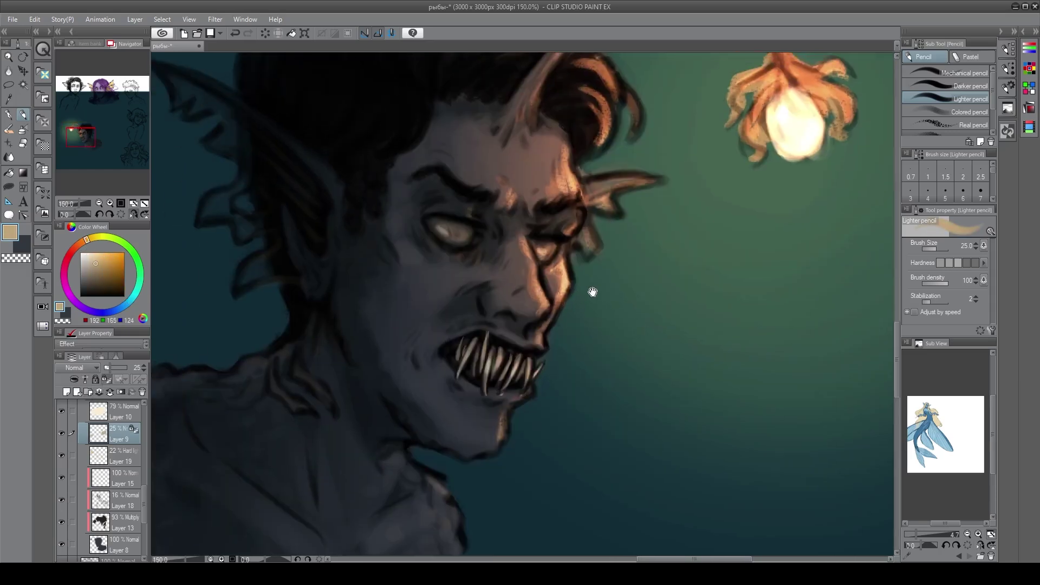
drag(437, 225, 465, 254)
drag(537, 249, 550, 253)
Pick the 56% Multiply shading layer from the canvas and soften its shadow on the lower cheek with the Soft eraser
drag(602, 230, 560, 204)
key(k)
click(448, 305)
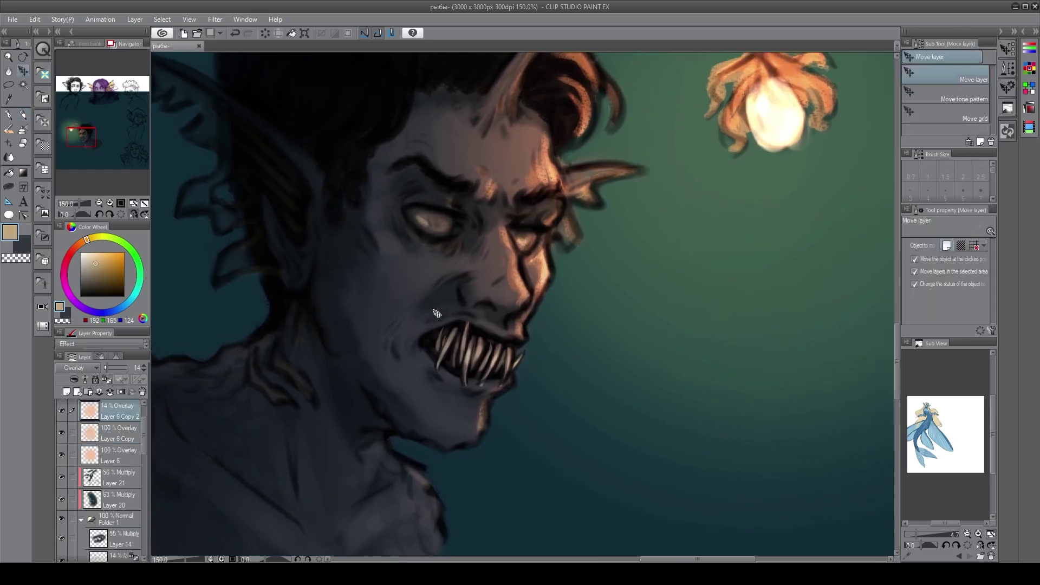
click(303, 363)
click(8, 172)
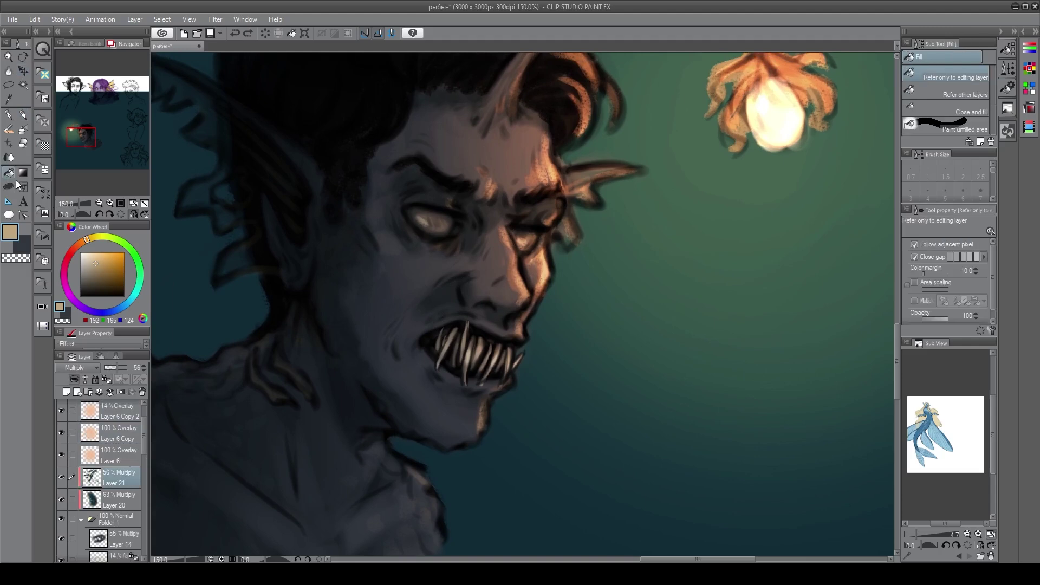
click(23, 143)
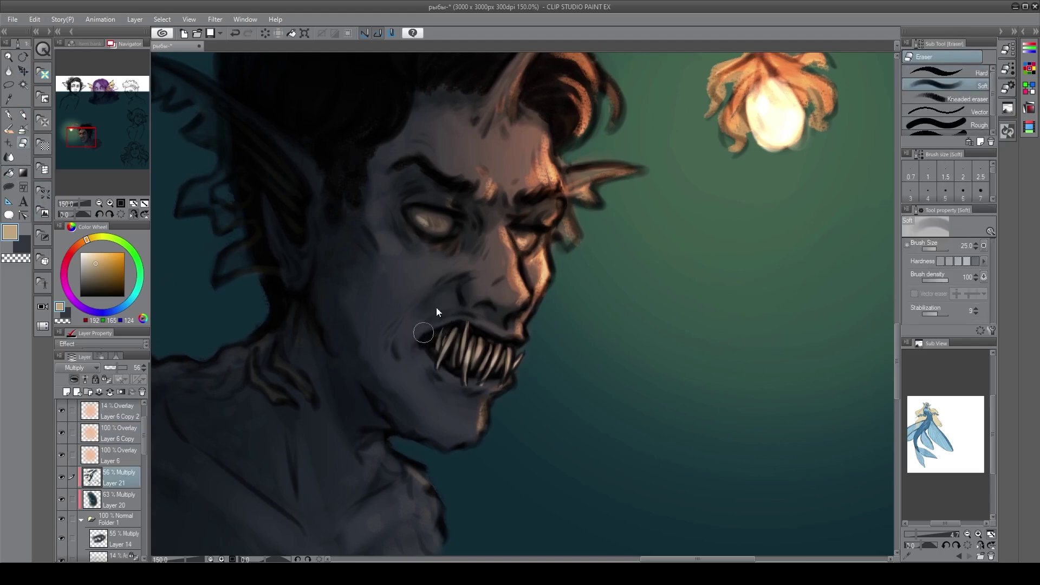
drag(373, 335, 370, 378)
Lower the detail shading layer (Layer 21) to 33% opacity, comparing the character with it hidden and shown
key(ctrl+minus)
drag(400, 279, 444, 258)
click(65, 477)
click(65, 477)
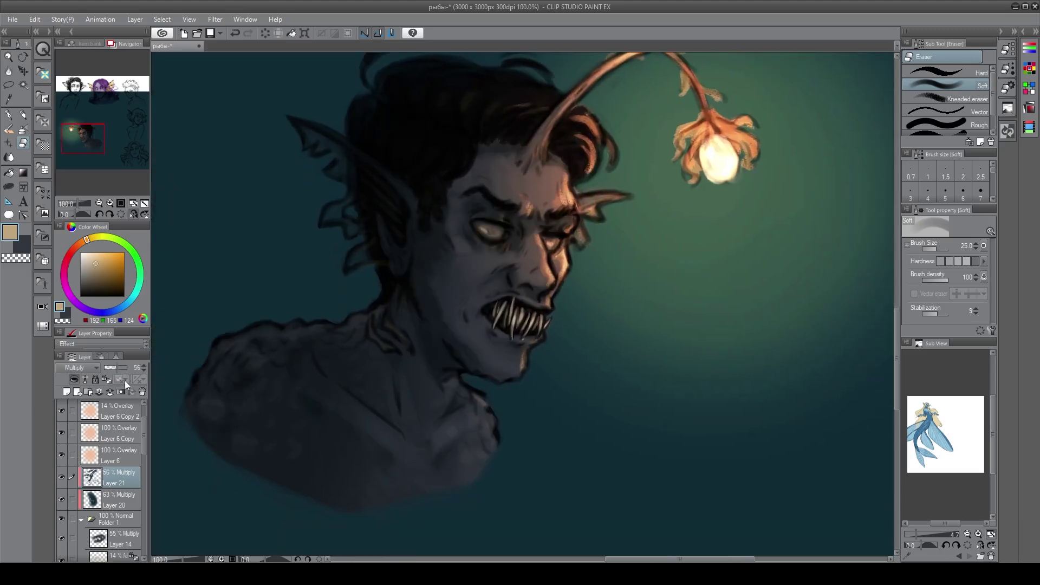
drag(117, 368, 112, 368)
click(61, 477)
click(62, 476)
Add a clipped layer, paint a dark blue-grey shadow along the jawline and set it to Multiply at 42% opacity
click(66, 392)
key(x)
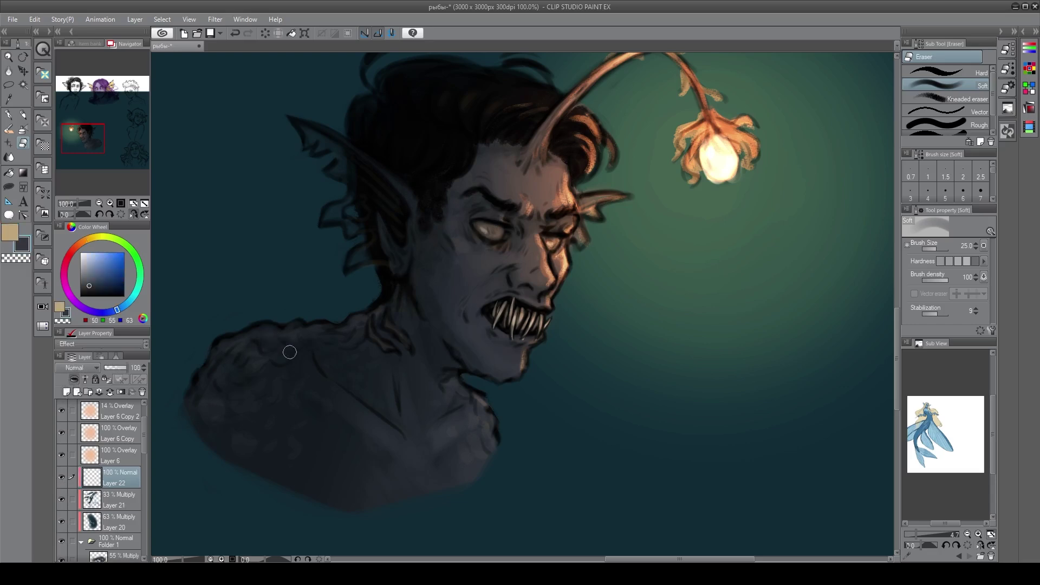
key(p)
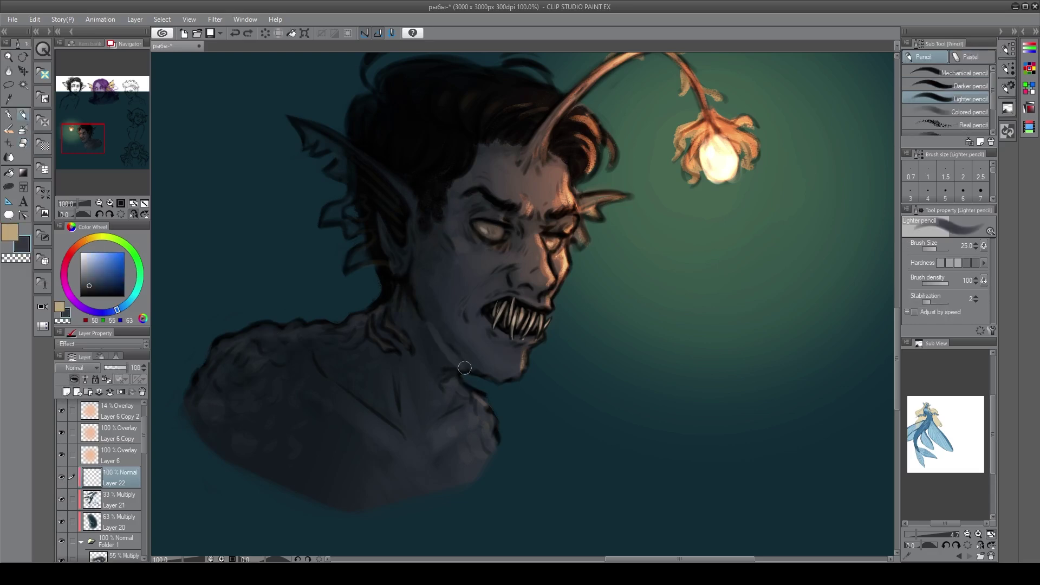
click(77, 105)
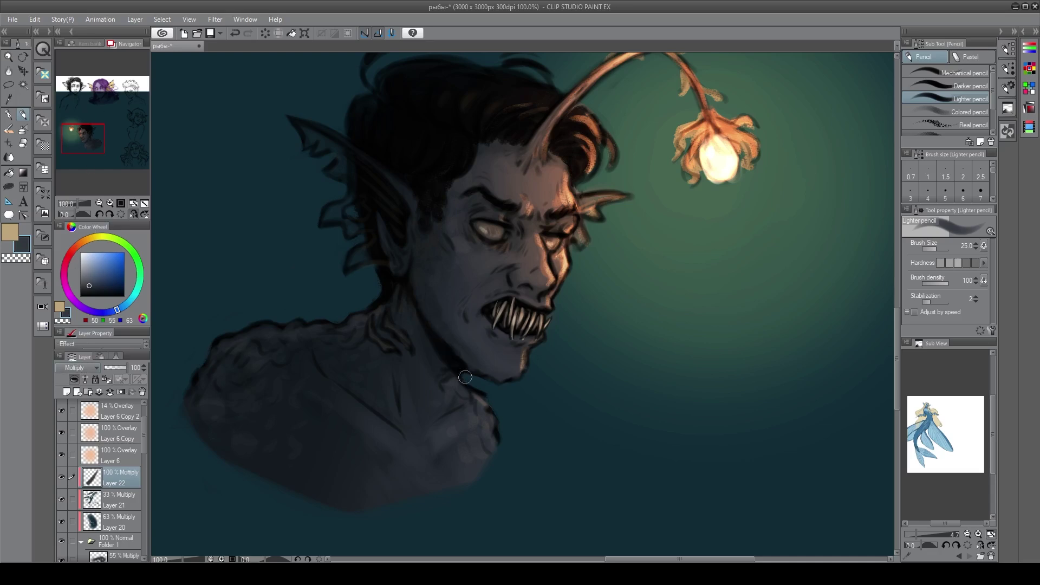
drag(128, 367, 112, 369)
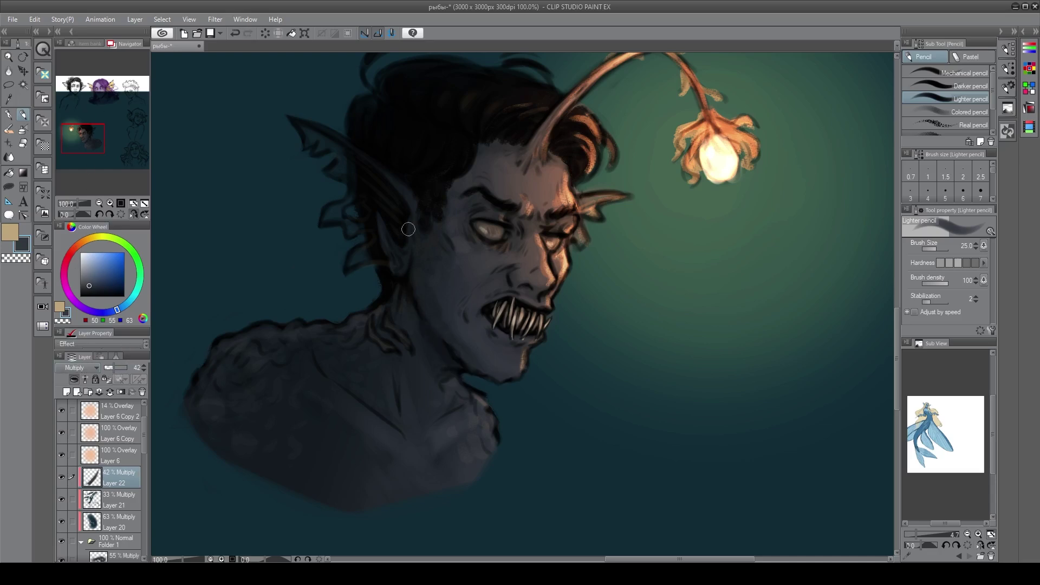
Undo the last shadow stroke and paint small dark accents over the neck, shoulders and chest
key(ctrl+z)
drag(534, 243, 556, 221)
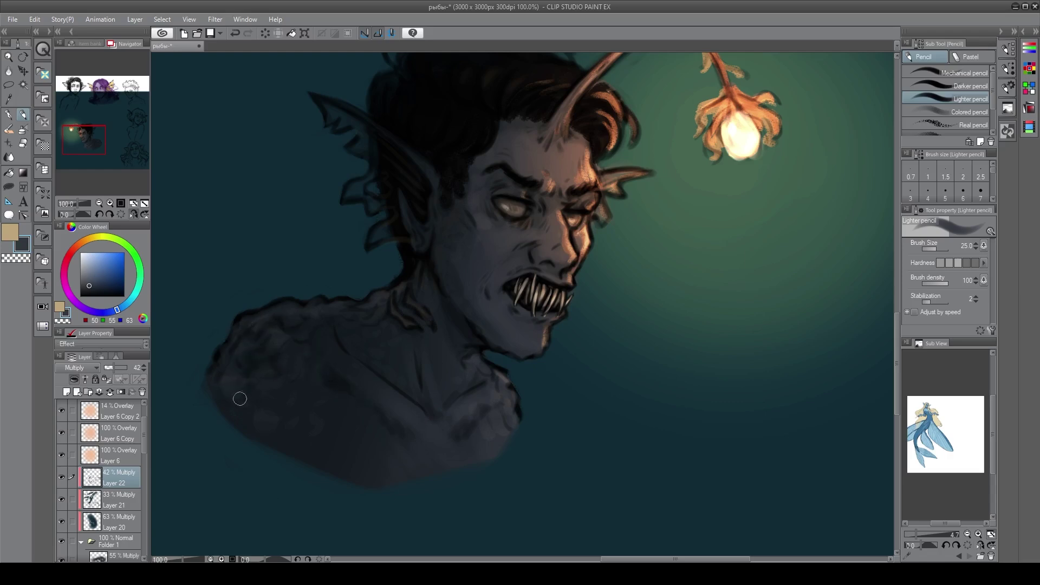
drag(501, 397, 504, 424)
drag(542, 311, 555, 374)
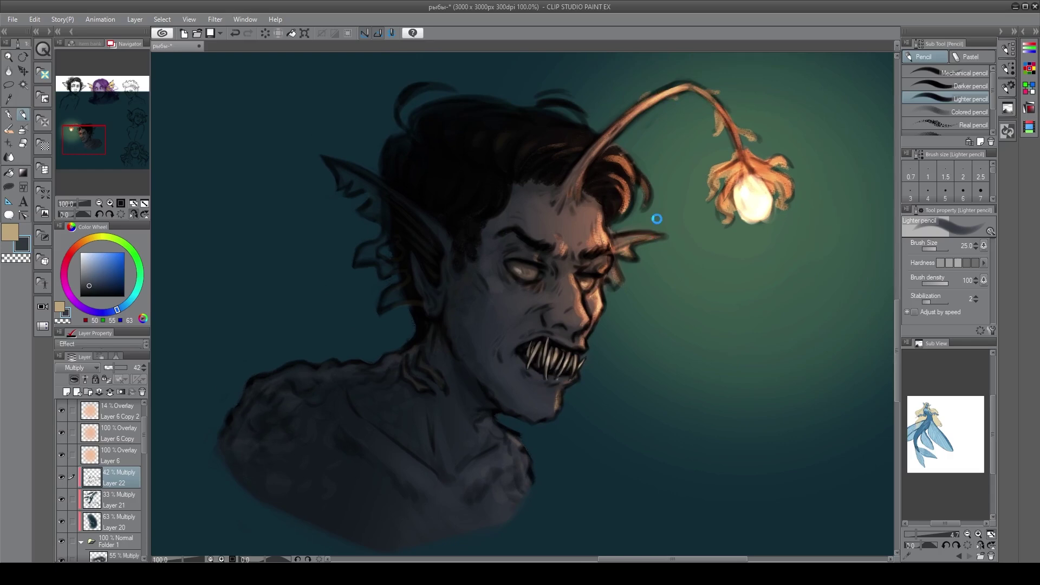
Try the 90% Normal layer (Layer 3) in the character folder at 80% opacity after toggling its visibility
drag(615, 175, 576, 134)
click(112, 504)
drag(144, 450, 143, 486)
click(108, 471)
click(61, 469)
click(61, 469)
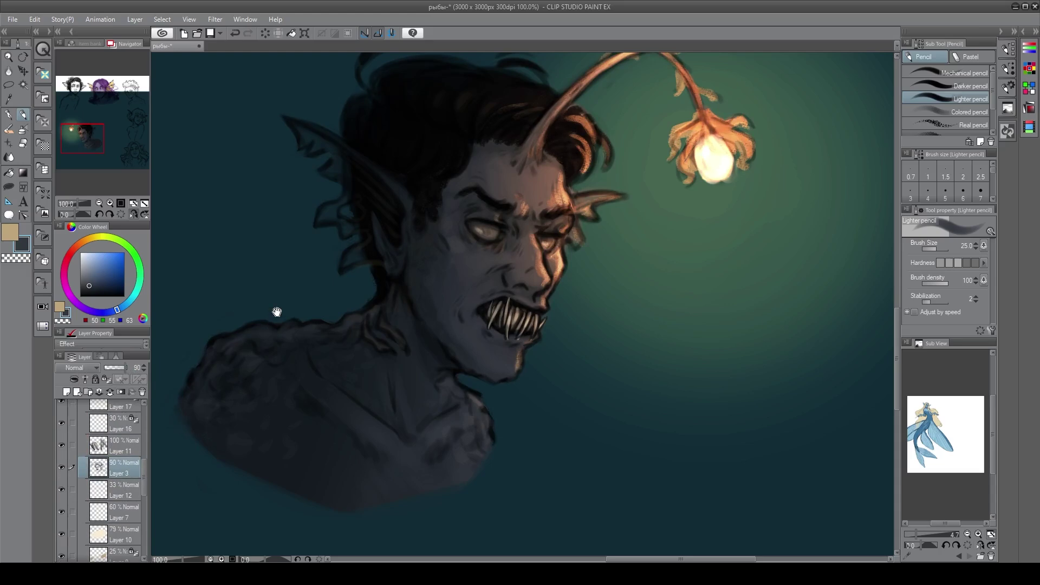
drag(276, 312, 262, 317)
drag(124, 368, 139, 374)
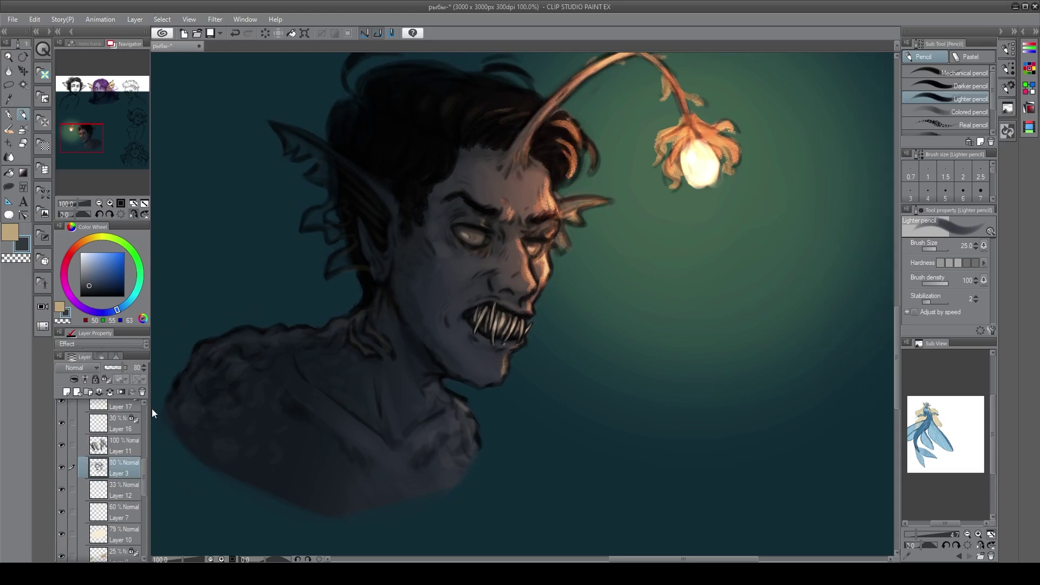
Check what the character's detail layers contribute, going down to the 22% Hard light layer (Layer 19)
key(k)
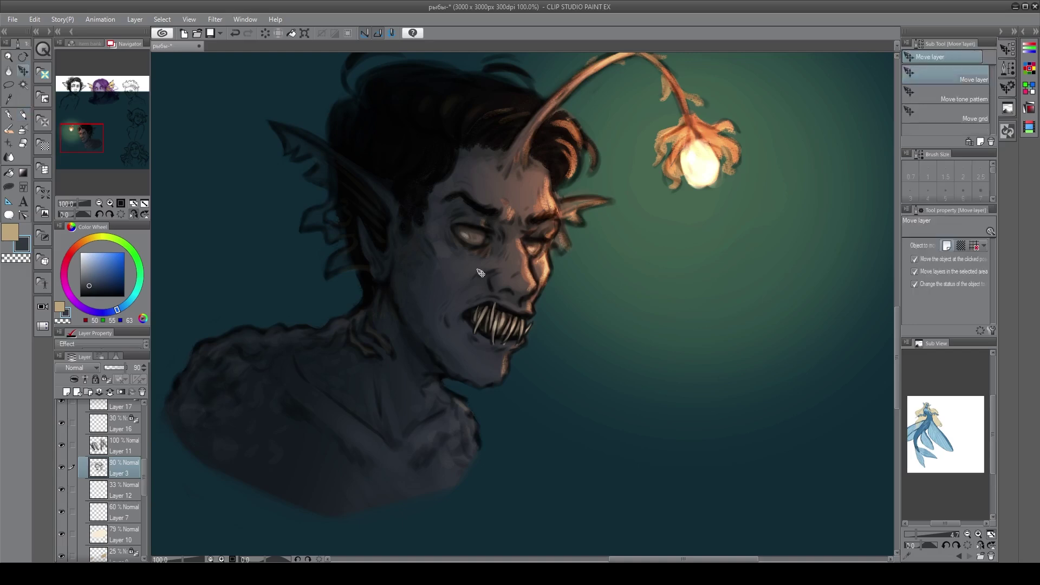
click(529, 275)
drag(143, 440, 140, 475)
click(89, 422)
click(63, 419)
scroll(146, 469, down, 2)
mouse_move(143, 481)
mouse_down()
mouse_move(140, 518)
mouse_move(143, 499)
mouse_up()
click(99, 472)
click(63, 471)
click(63, 473)
click(103, 473)
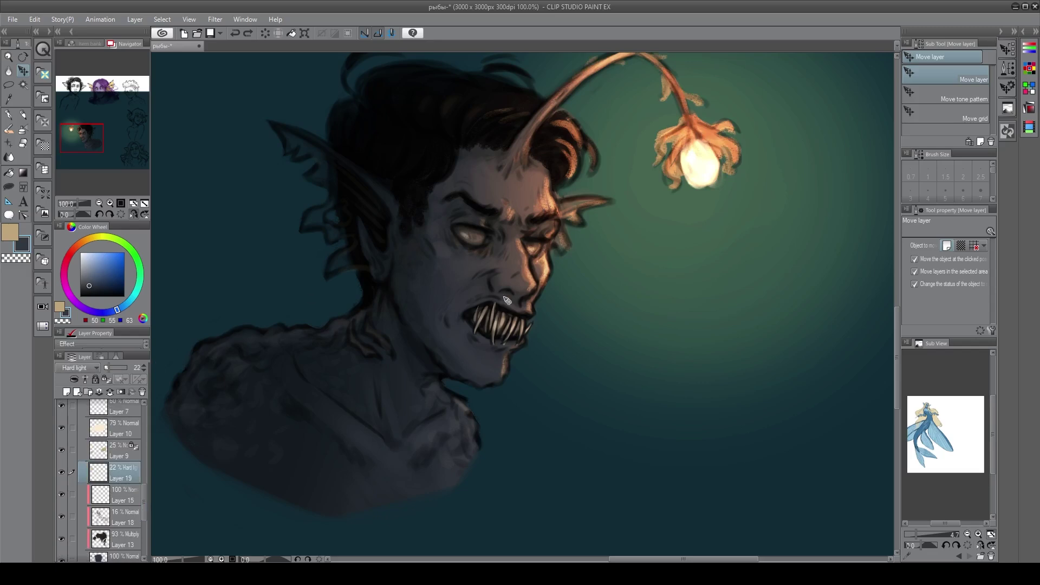
key(e)
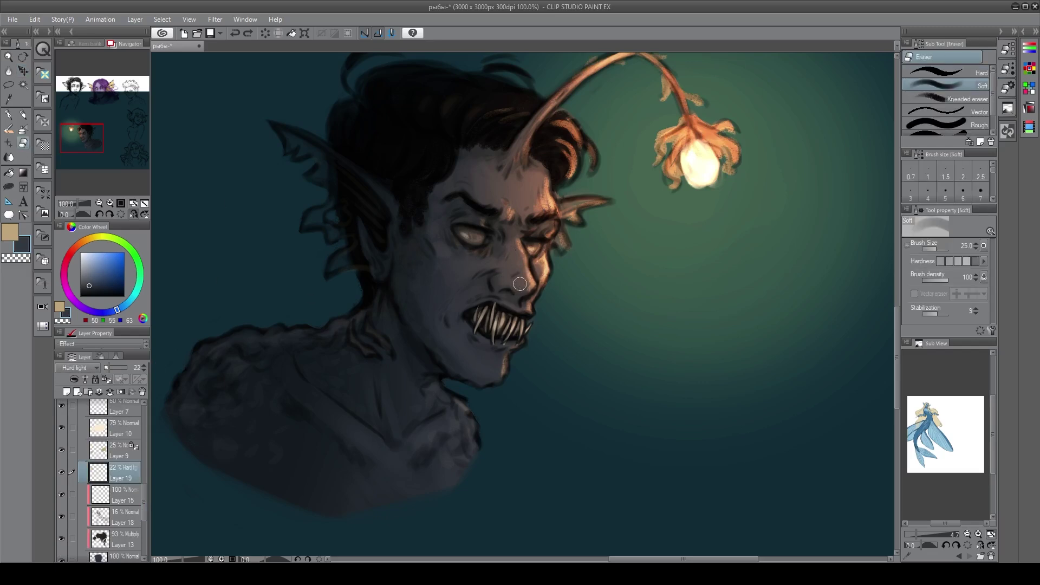
Set Layer 9 to 22% opacity and Layer 10 to 66%, comparing the character with each hidden and shown
click(103, 452)
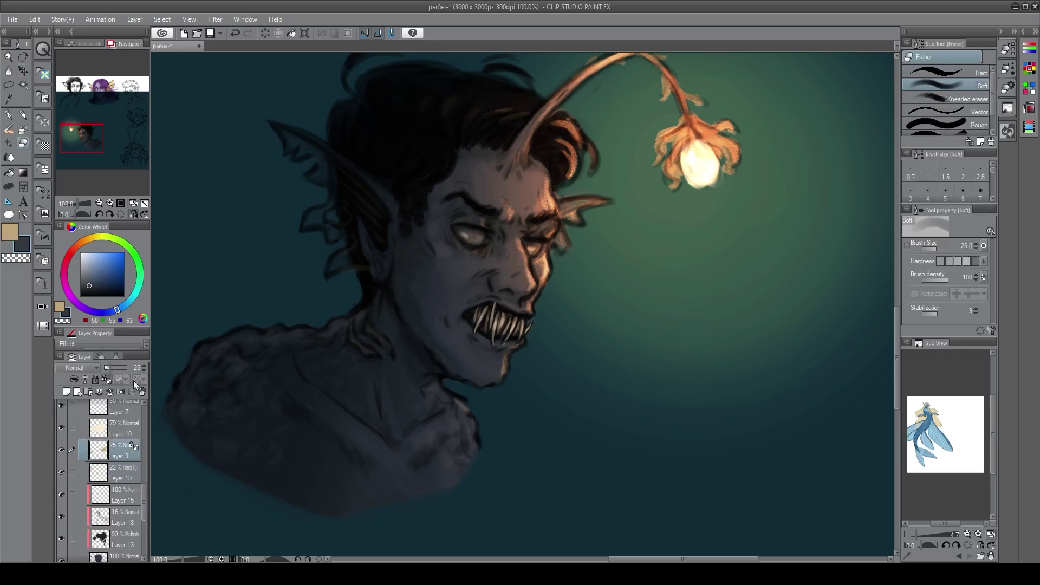
click(62, 452)
click(63, 453)
click(61, 428)
click(62, 428)
click(117, 431)
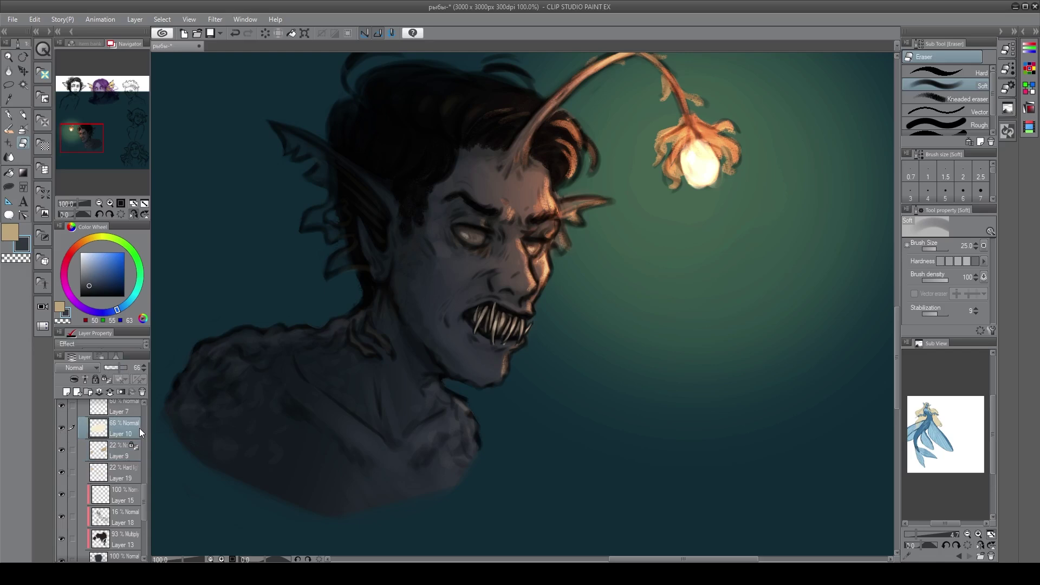
Add a layer above Layer 11, brush a dark shadow over the mouth corner and set it to Multiply at 19% opacity
drag(142, 508, 143, 501)
click(68, 392)
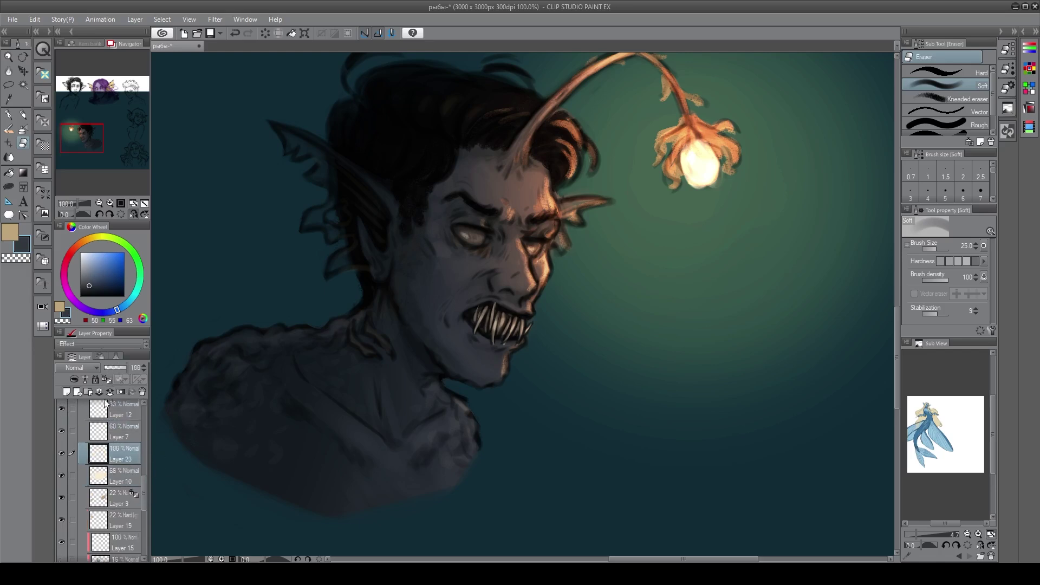
key(b)
drag(127, 411, 129, 460)
drag(481, 315, 493, 347)
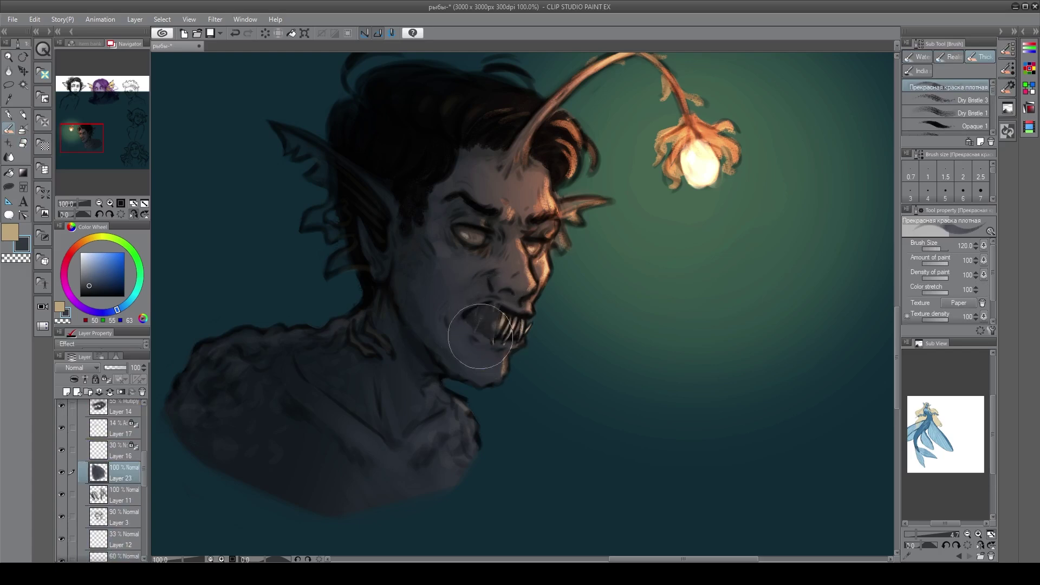
drag(125, 369, 109, 366)
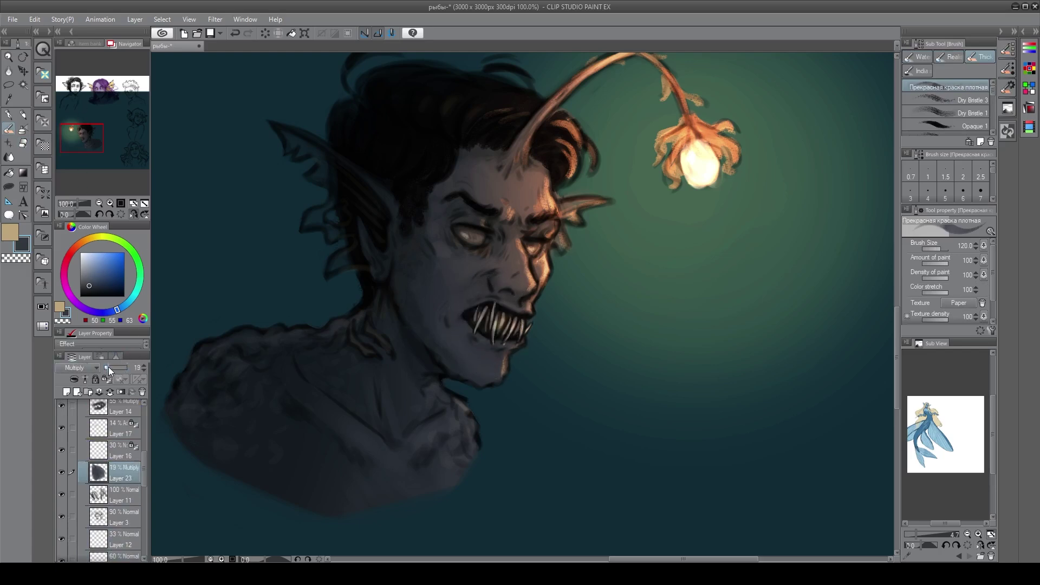
drag(501, 308, 481, 343)
Compare the mouth shadow hidden and shown, raise its layer to 44% opacity and brush more shadow across the fangs
click(62, 472)
click(62, 472)
drag(319, 313, 274, 337)
click(63, 474)
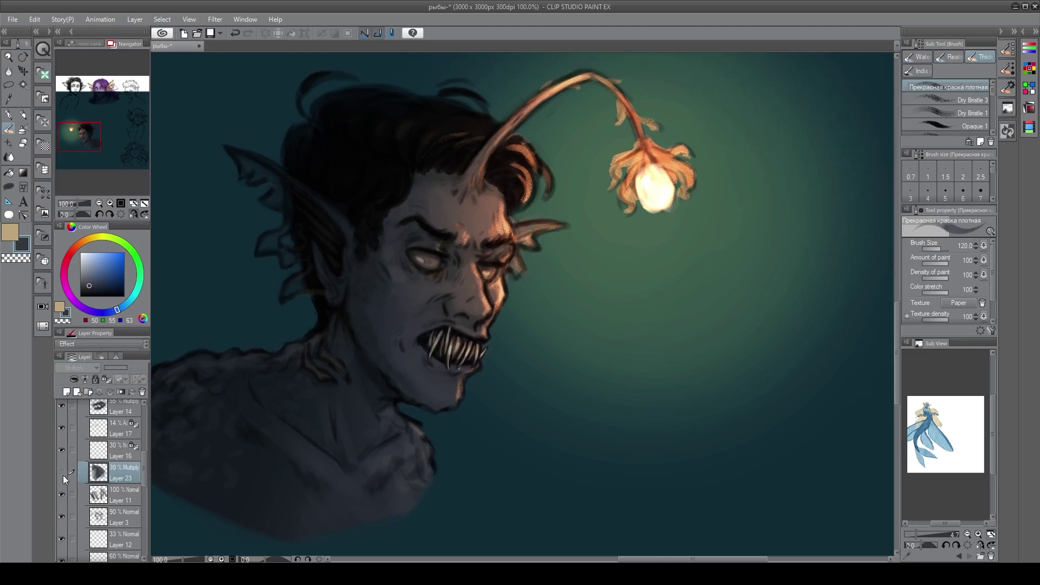
click(65, 473)
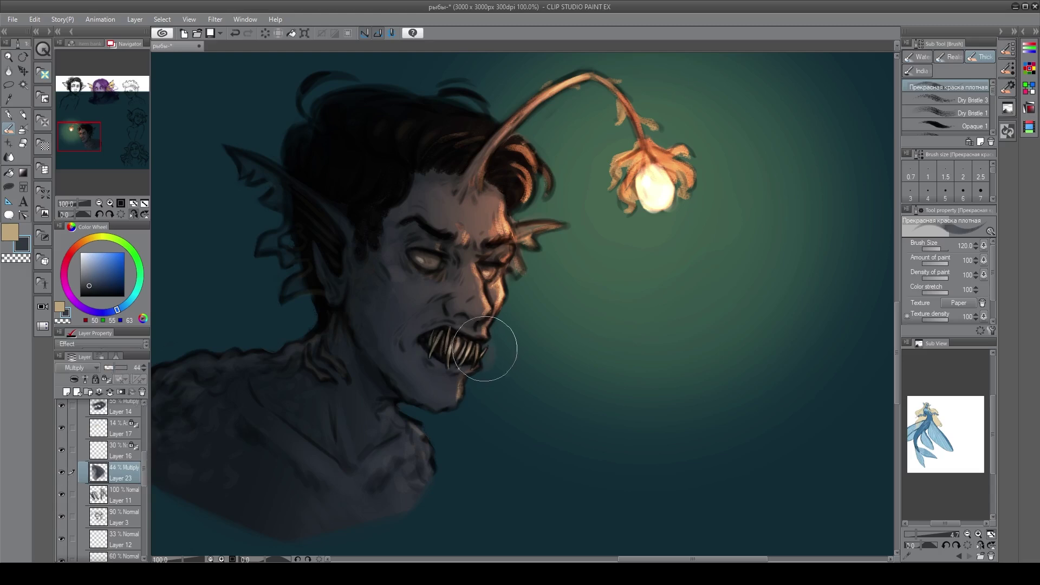
mouse_move(422, 343)
mouse_down()
mouse_move(439, 328)
mouse_move(428, 338)
mouse_move(444, 330)
mouse_move(474, 342)
mouse_up()
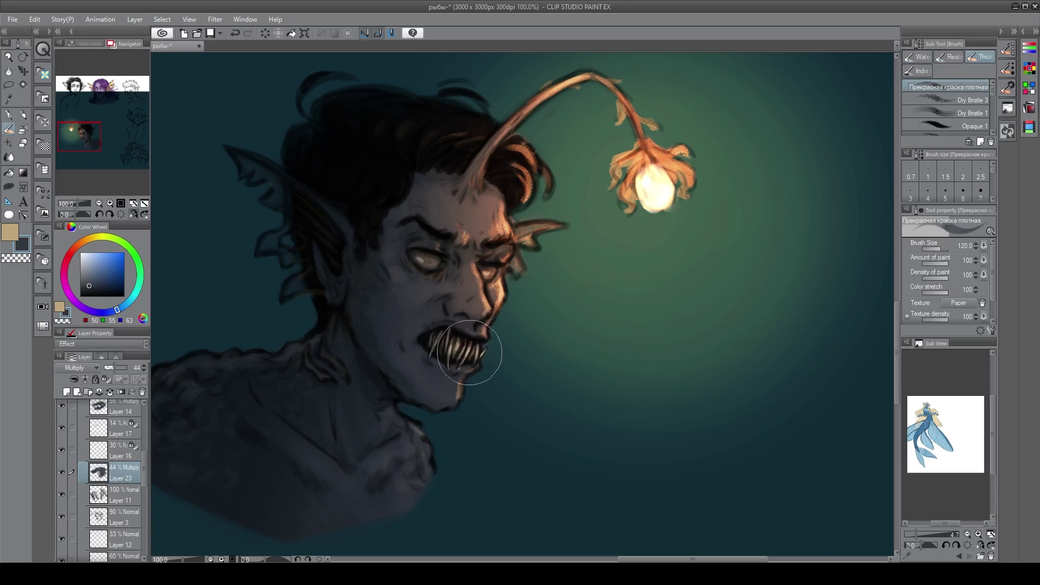
drag(357, 445, 387, 466)
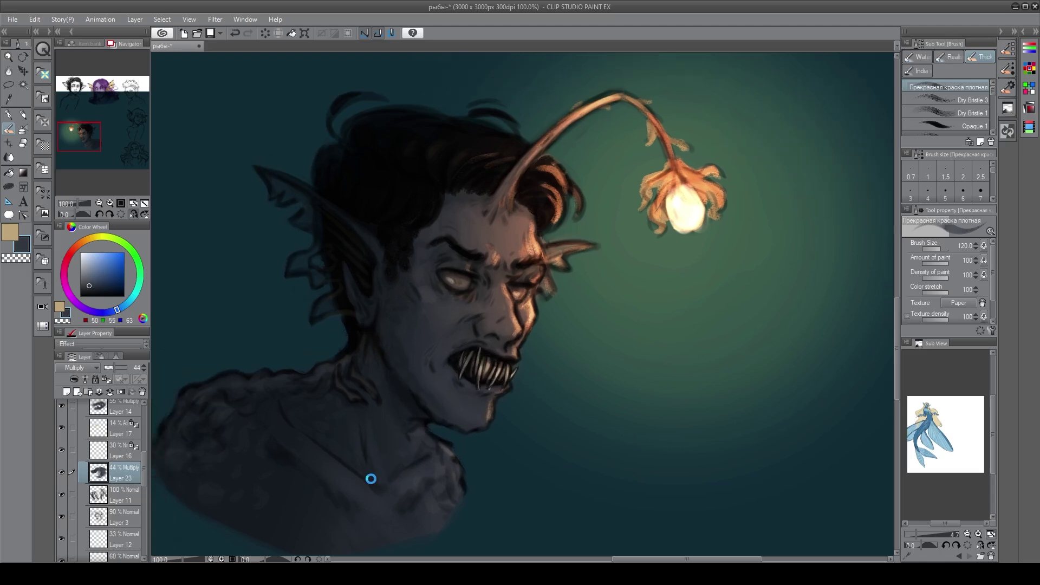
mouse_move(341, 426)
mouse_down()
mouse_move(334, 406)
mouse_move(361, 390)
mouse_up()
Add a new layer above the mouth shadow and draw fine black accents around the eyes with the Lighter pencil
key(k)
click(66, 391)
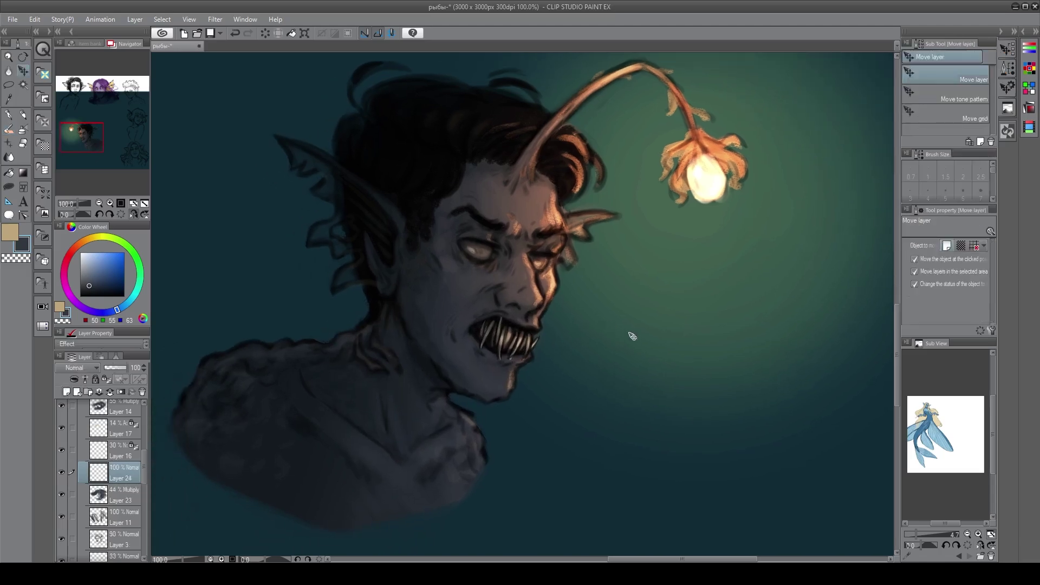
scroll(585, 287, up, 2)
click(24, 114)
drag(513, 257, 513, 336)
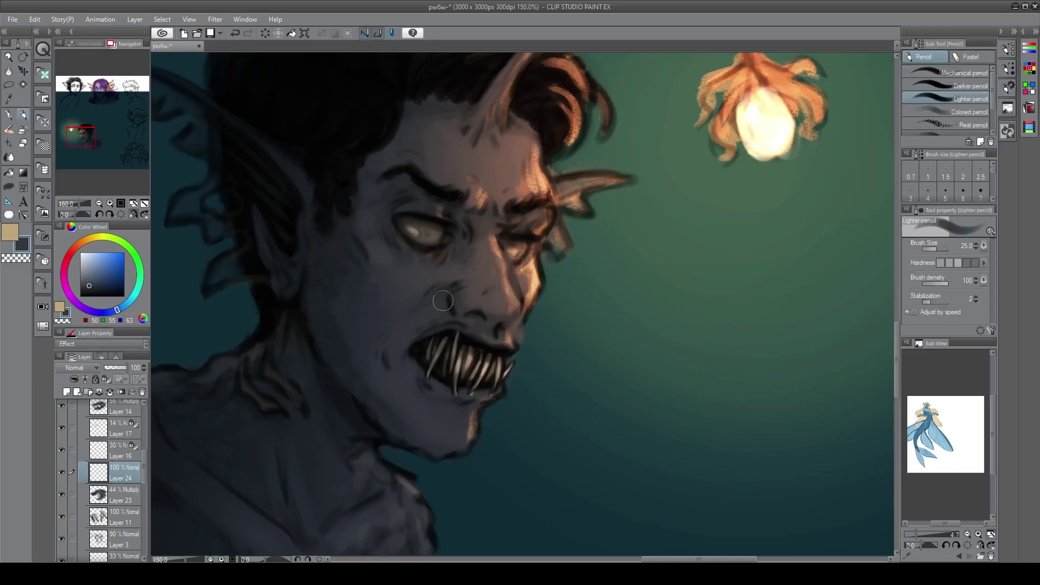
key(ctrl+z)
key(x)
drag(97, 288, 79, 331)
mouse_move(401, 325)
mouse_down()
mouse_move(391, 228)
mouse_move(433, 237)
mouse_up()
key(ctrl+z)
drag(509, 246, 520, 249)
drag(405, 288, 431, 298)
Set the eye accent layer (Layer 24) to 91% opacity and Layer 16 to 42%, comparing Layer 16 hidden and shown
click(67, 392)
key(ctrl+z)
click(61, 450)
click(60, 450)
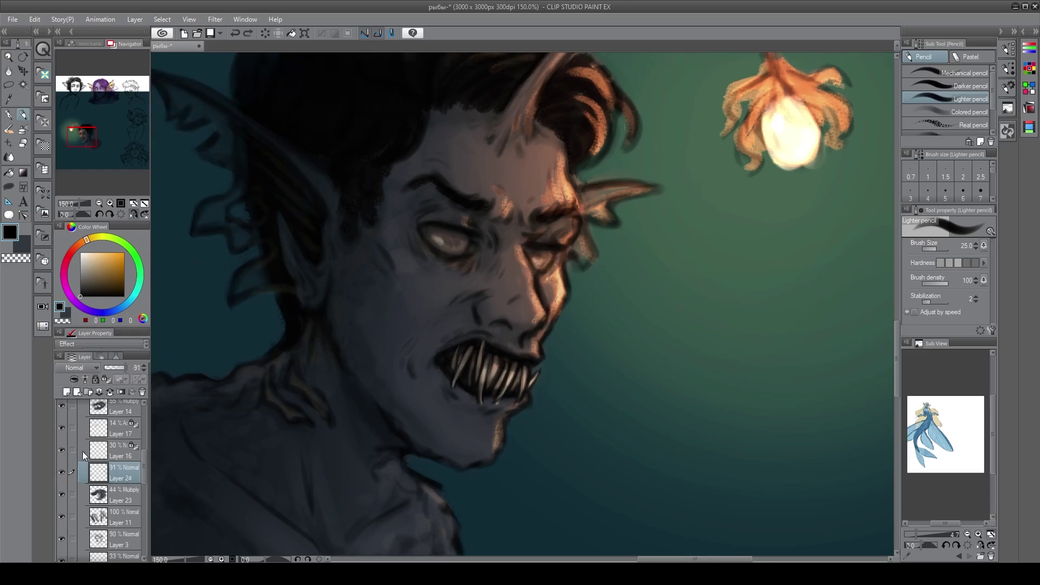
click(76, 445)
click(112, 370)
Lock the three Overlay glow layers (Layer 6 and its copies) and the Multiply detail layer (Layer 21)
drag(145, 456, 148, 410)
ctrl+shift+click(446, 250)
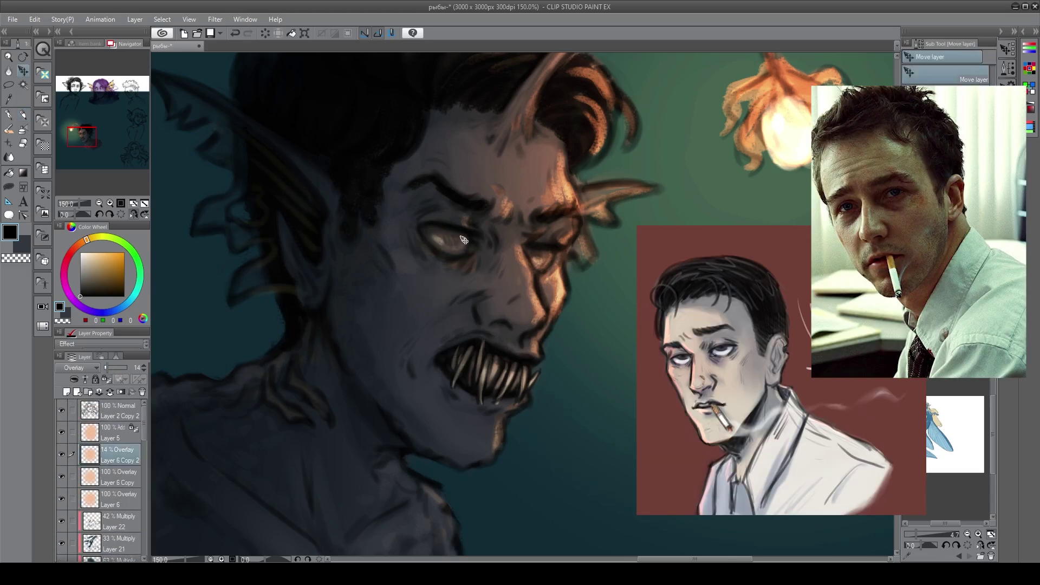
click(95, 380)
drag(442, 254, 463, 257)
key(ctrl+z)
click(96, 380)
click(441, 240)
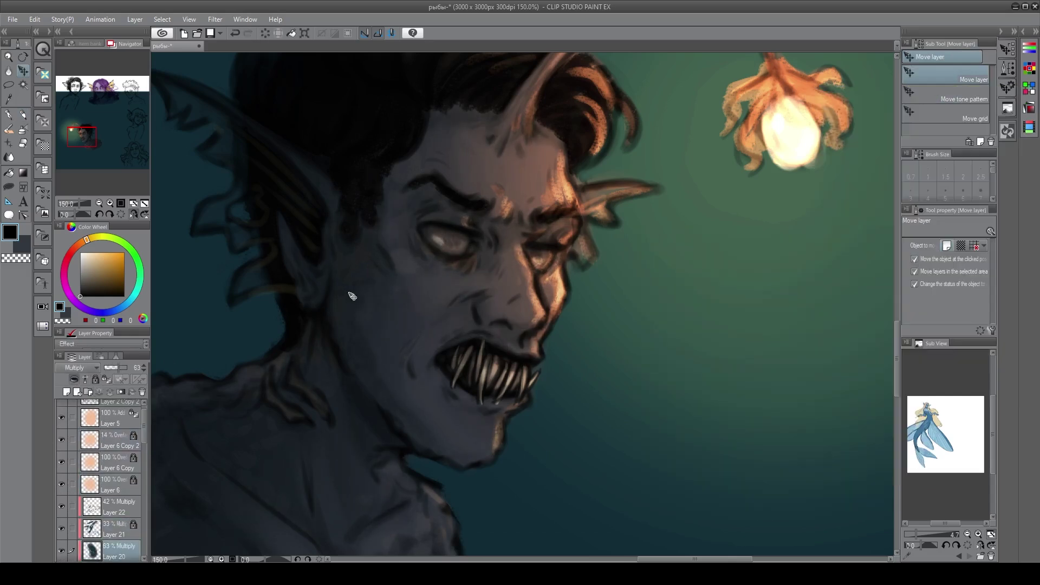
Pick the eye highlight layer (Layer 12), raise it to 70% opacity and try softly erasing around the far eye
click(441, 247)
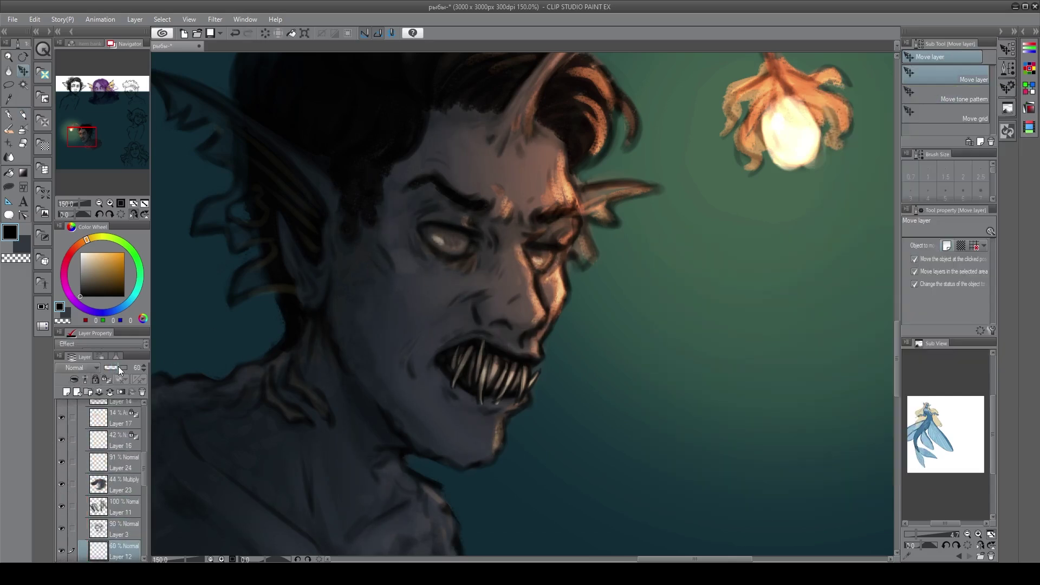
click(25, 145)
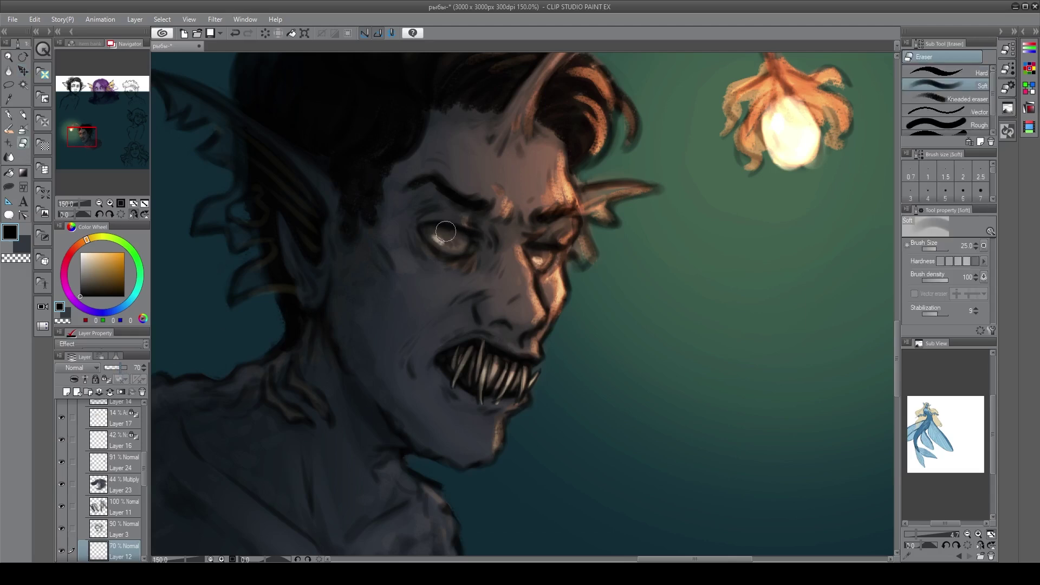
mouse_move(554, 240)
mouse_down()
mouse_move(538, 274)
mouse_move(532, 247)
mouse_move(542, 247)
mouse_move(524, 246)
mouse_move(547, 270)
mouse_up()
key(ctrl+z)
key(ctrl+t)
key(Escape)
Lasso both eyes' highlights on Layer 12 and transform them to shift their position within the eyes
key(m)
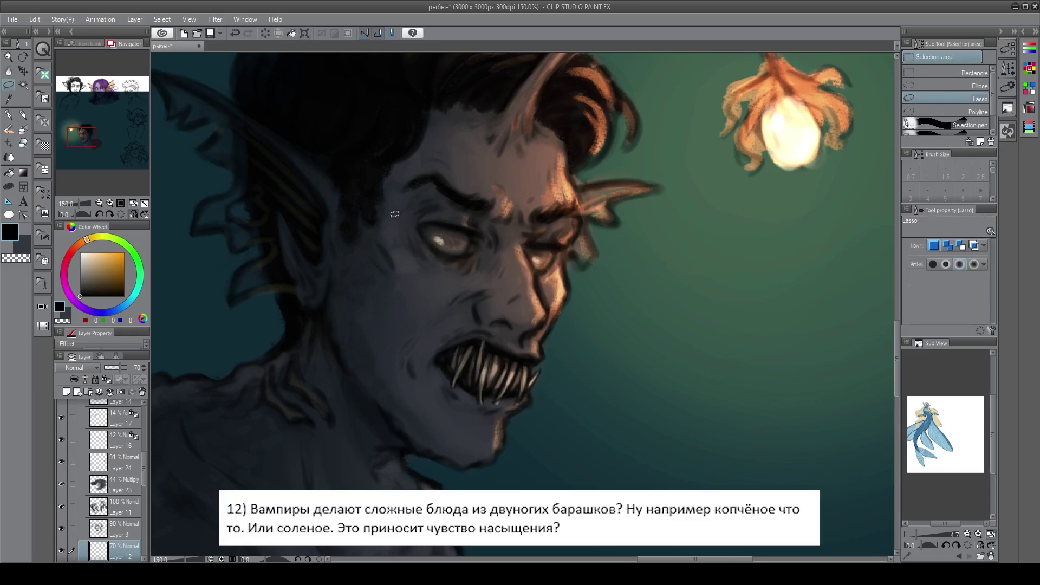
drag(381, 218, 382, 221)
key(ctrl+t)
key(Right)
key(Right)
key(Right)
key(Right)
key(Right)
key(Right)
key(Right)
key(Right)
key(Right)
key(Right)
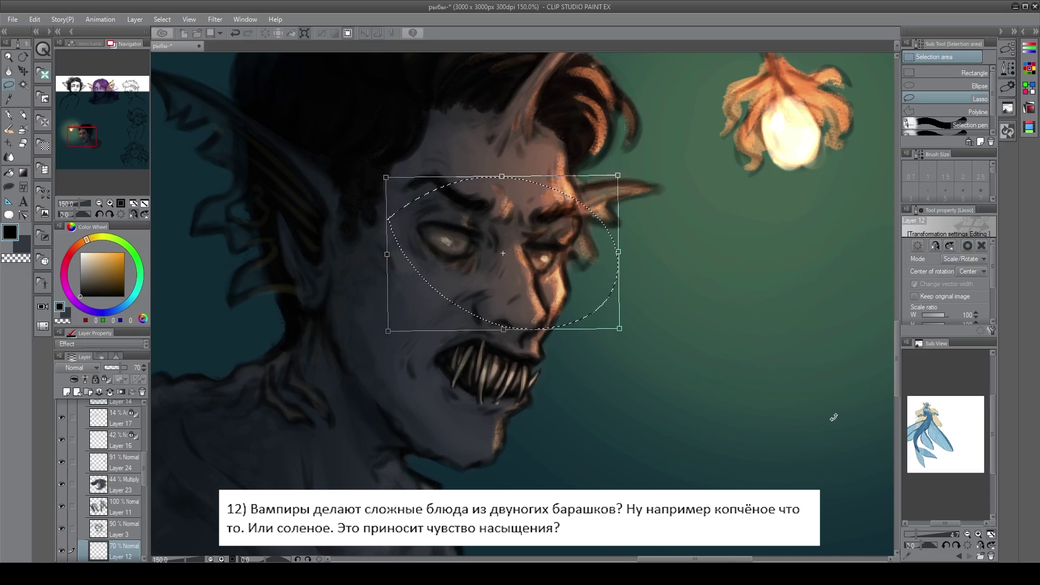
drag(594, 290, 581, 294)
drag(657, 234, 657, 243)
drag(561, 290, 564, 288)
key(Return)
key(ctrl+t)
key(Return)
Lasso only the far eye's highlight and scale it down
drag(421, 163, 421, 188)
mouse_move(542, 207)
mouse_down()
mouse_move(567, 253)
mouse_move(566, 238)
mouse_up()
key(ctrl+t)
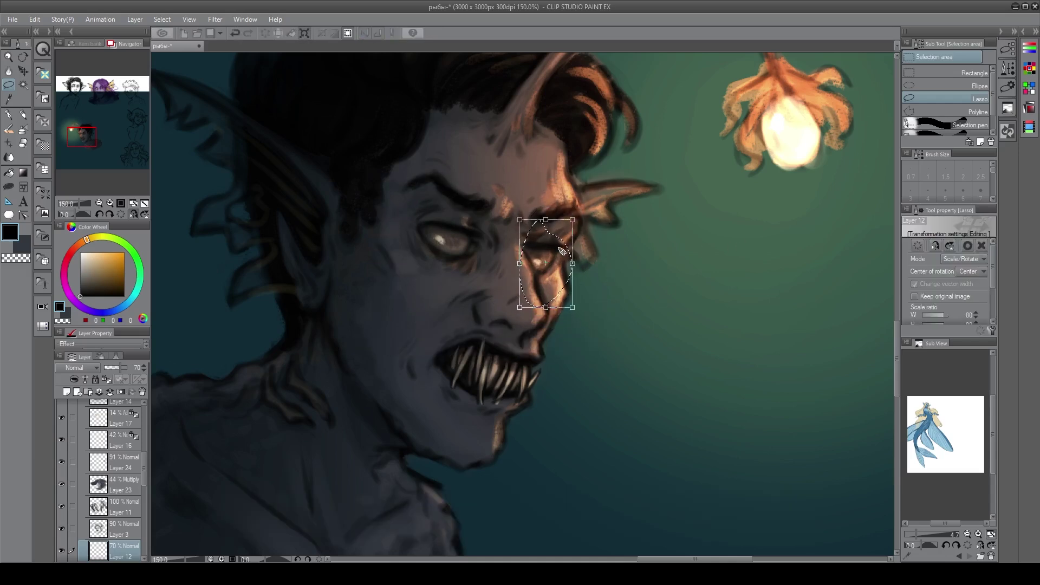
key(Return)
Lasso the near eye's highlight, shrink and reposition it slightly, and clear the selection
drag(415, 207, 404, 211)
key(ctrl+t)
drag(490, 280, 486, 276)
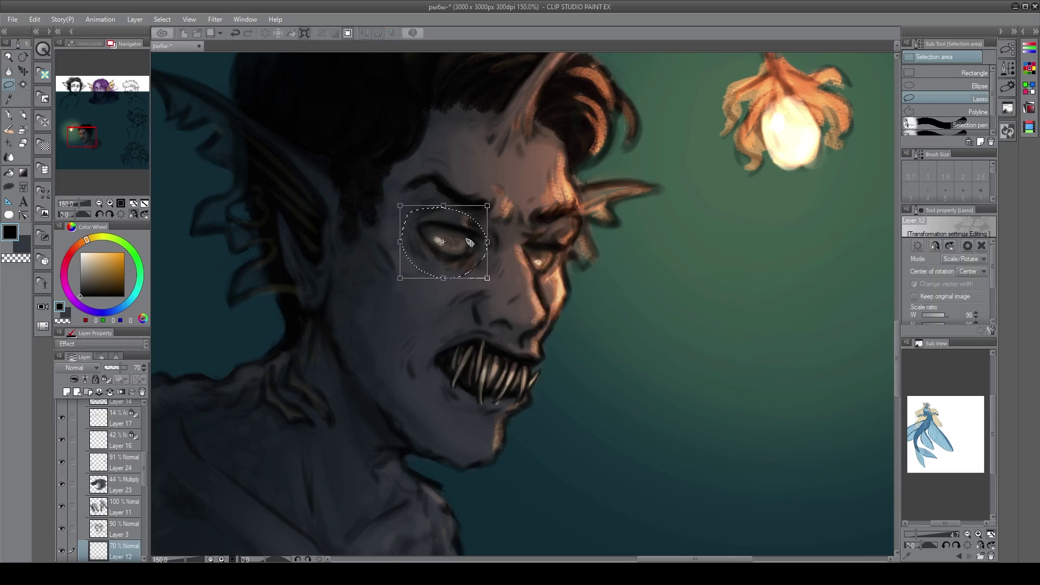
key(Return)
key(ctrl+d)
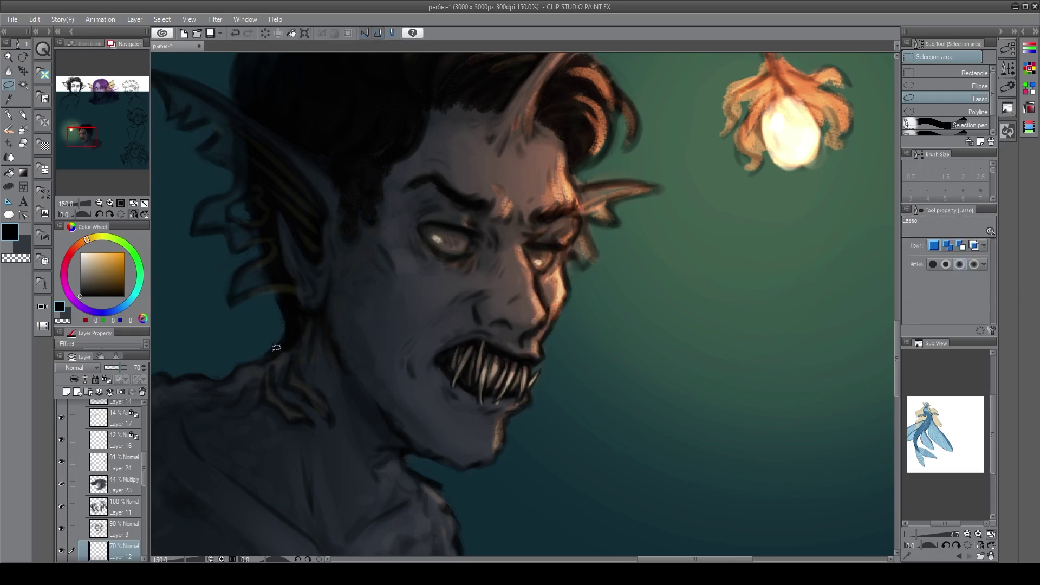
Save the illustration and lower the eye highlight layer (Layer 12) to 42% opacity
scroll(375, 484, down, 5)
drag(340, 393, 536, 236)
key(ctrl+s)
scroll(533, 260, up, 2)
drag(622, 340, 585, 326)
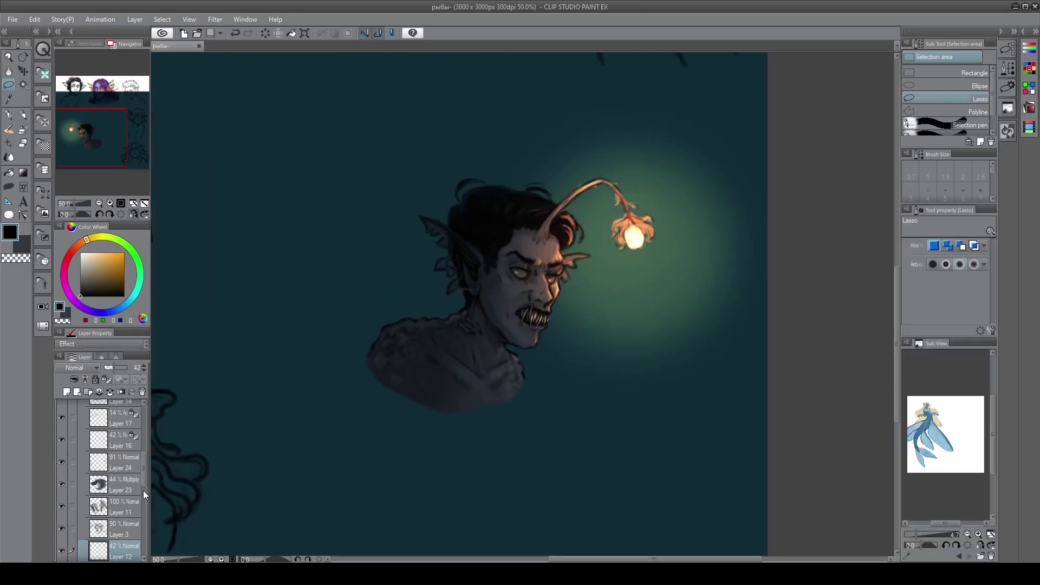
Hide the teal background and lure glow, undo any accidental layer moves and select the skin base layer (Layer 8)
scroll(100, 476, down, 5)
click(61, 528)
key(k)
drag(497, 257, 476, 276)
drag(410, 402, 248, 341)
key(ctrl+z)
key(ctrl+z)
drag(391, 424, 235, 229)
key(ctrl+z)
drag(293, 299, 268, 253)
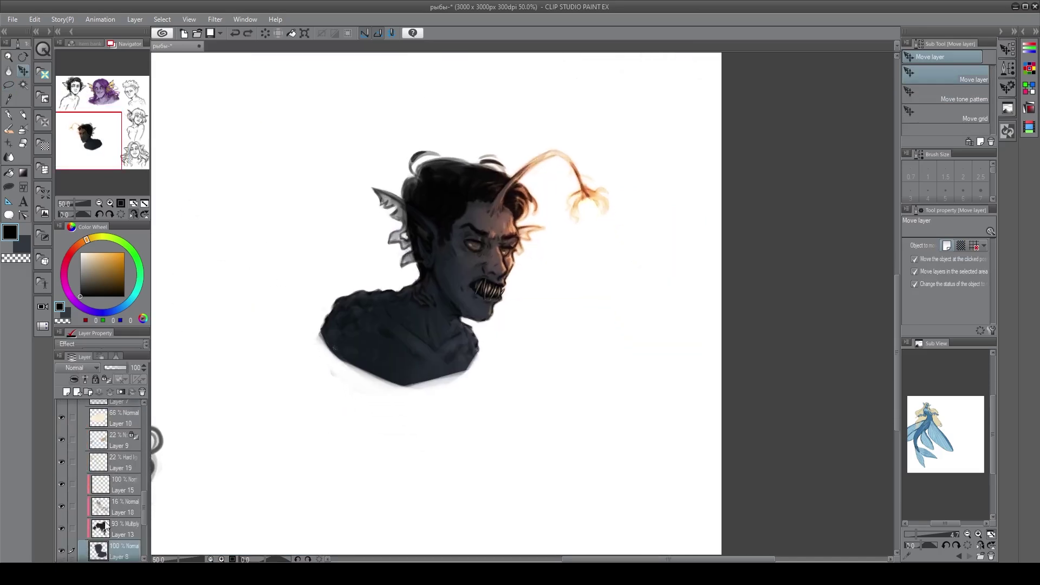
Lock the transparent pixels of the skin base layer (Layer 8)
drag(303, 300, 306, 293)
drag(144, 503, 144, 509)
click(106, 380)
key(alt)
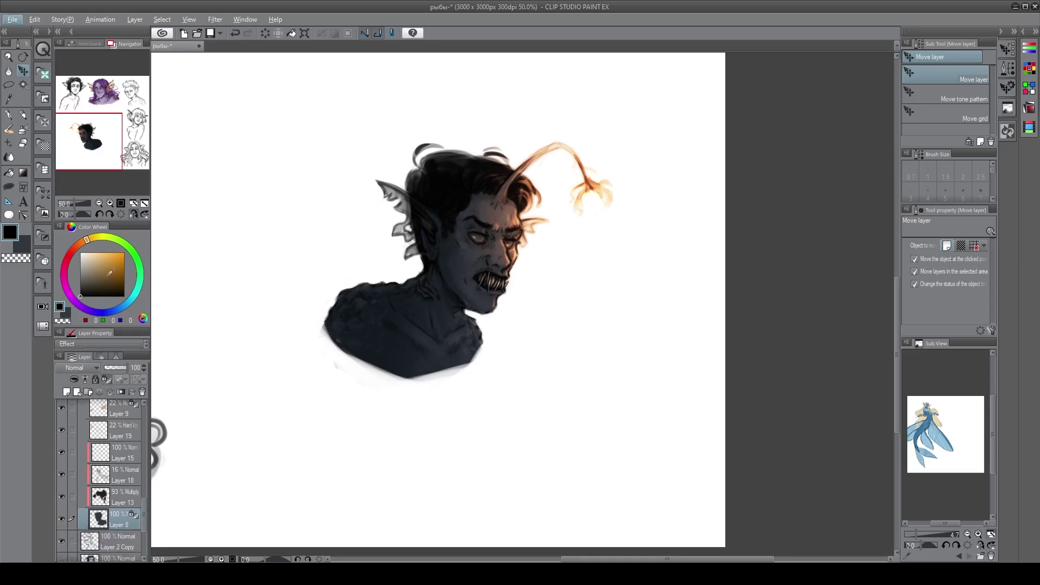
Try a lighter blue-grey over the head and chest with the G-pen at size 500, and undo it
key(x)
click(91, 278)
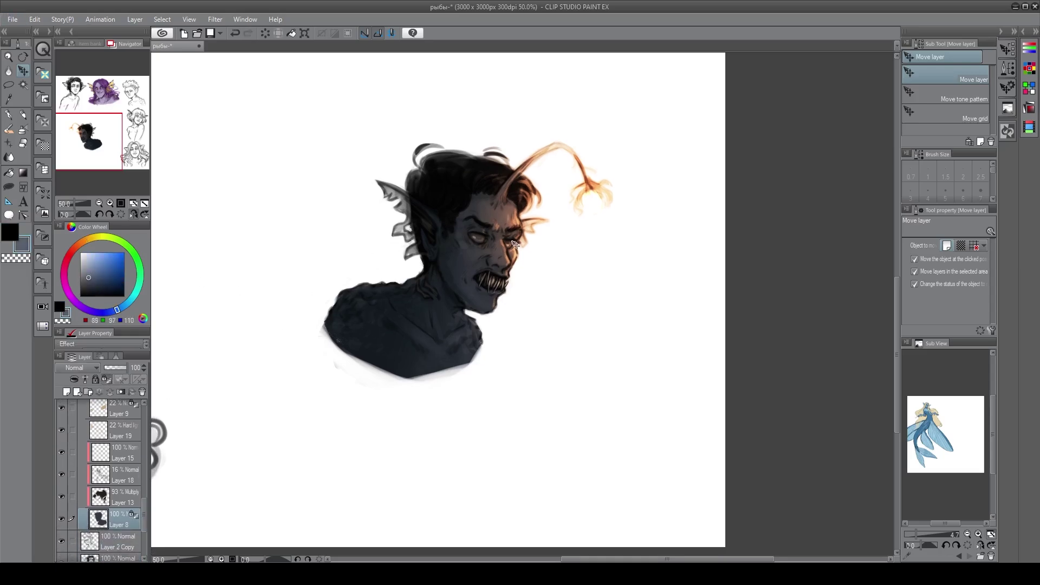
key(p)
key(bracketright)
key(bracketright)
key(bracketright)
key(bracketright)
drag(457, 210, 498, 358)
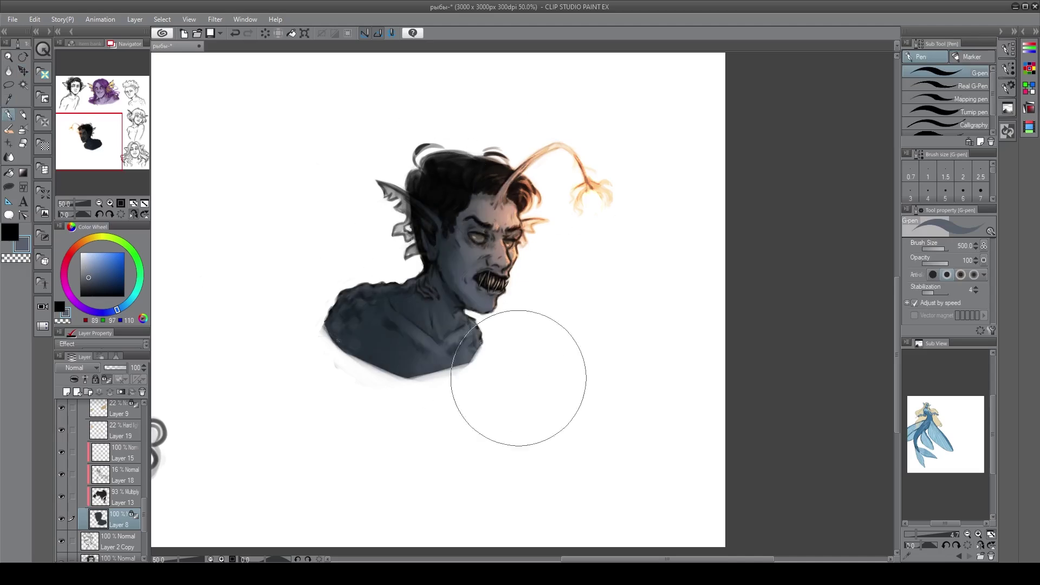
key(ctrl+z)
Try more saturated blue-grey tones over the character's skin base
mouse_move(461, 253)
mouse_down()
mouse_move(402, 309)
mouse_move(466, 358)
mouse_up()
click(94, 278)
drag(446, 233, 454, 393)
click(92, 274)
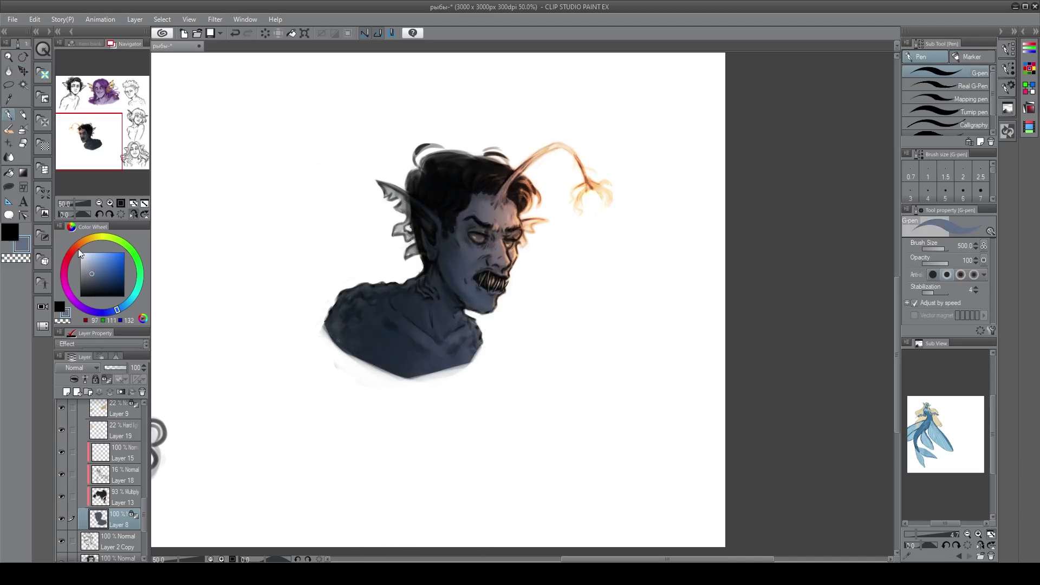
Try warm grey-brown tones over the character's face, neck and chest
click(77, 246)
drag(469, 208, 450, 290)
click(85, 277)
drag(503, 312, 389, 333)
click(84, 277)
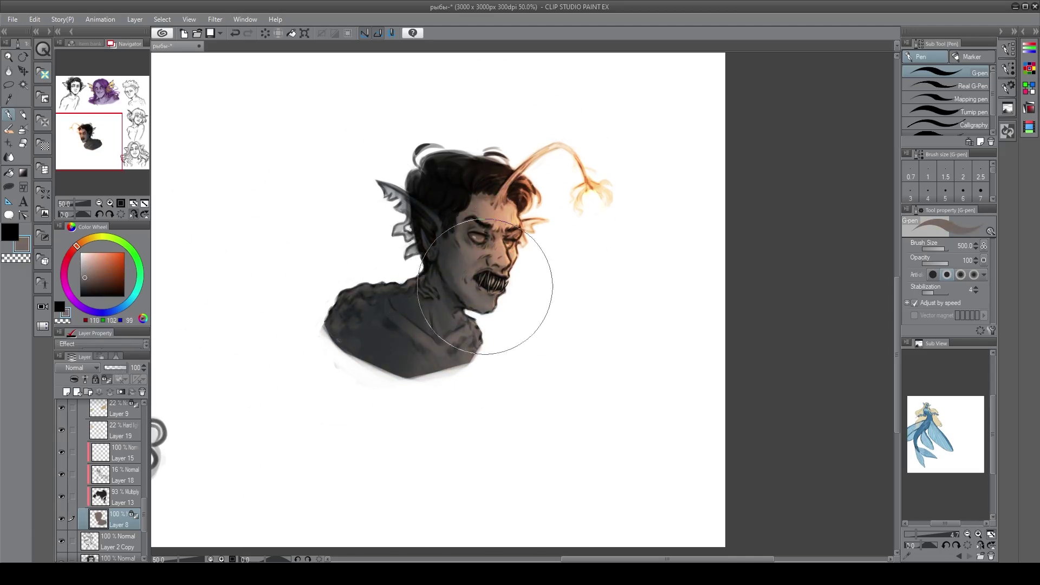
scroll(676, 261, up, 2)
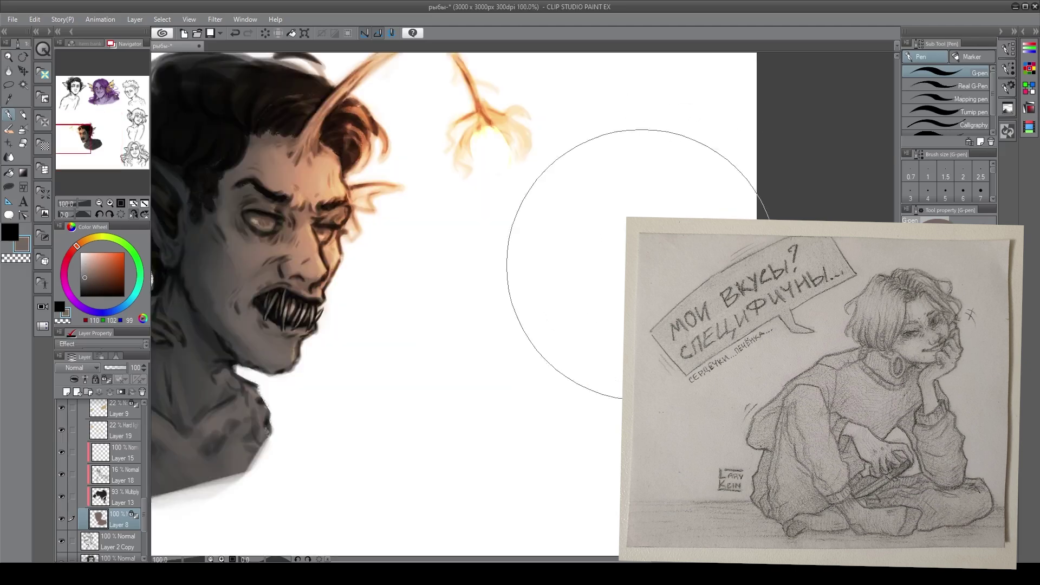
drag(472, 260, 688, 277)
Undo the skin recolouring, compare it with the original by redoing it, and restore the dark blue skin
key(ctrl+z)
key(ctrl+z)
key(ctrl+z)
key(ctrl+z)
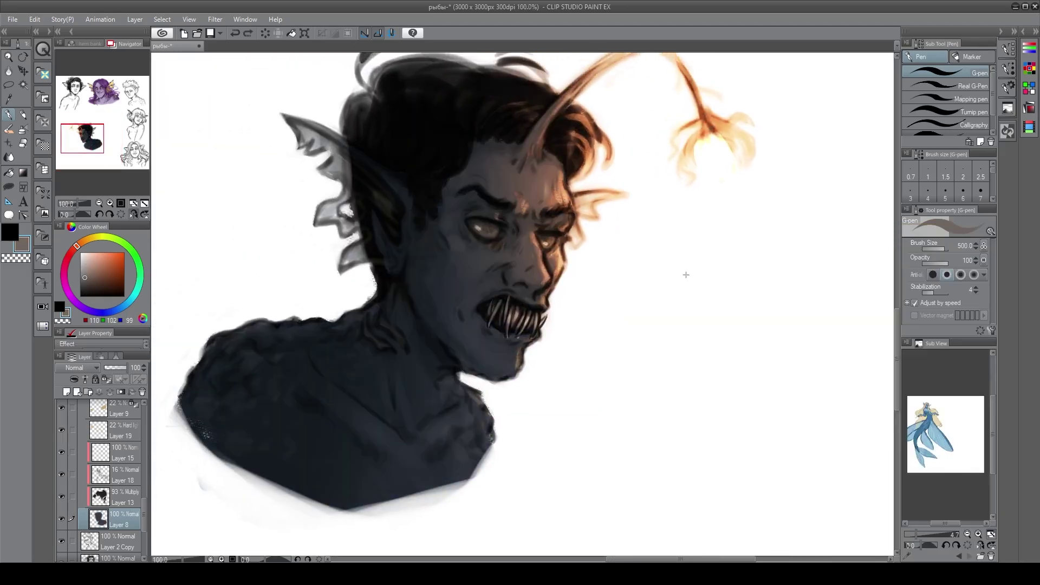
key(ctrl+y)
key(ctrl+y)
key(ctrl+y)
key(ctrl+z)
key(ctrl+z)
key(k)
scroll(486, 286, down, 3)
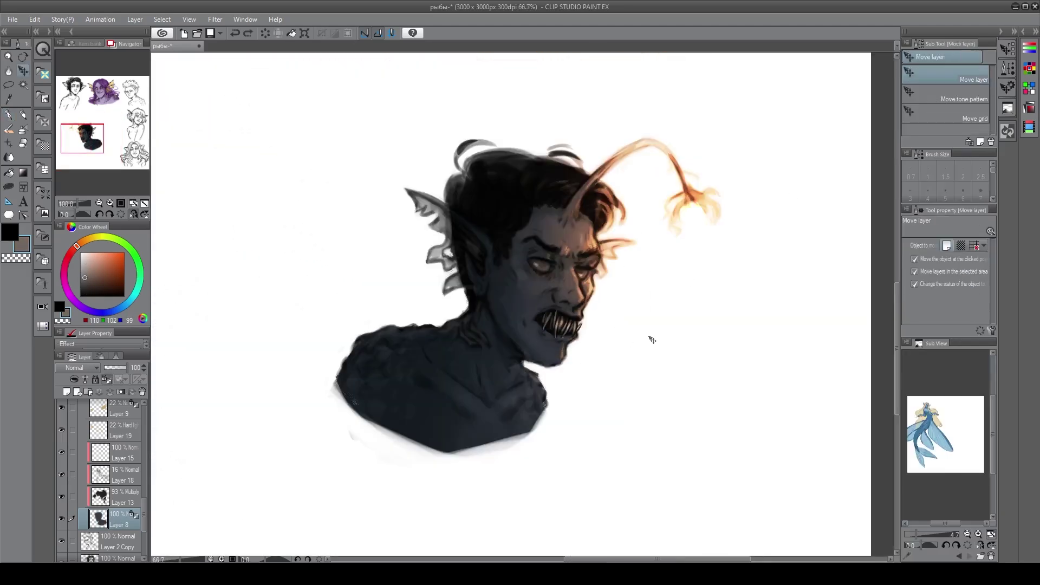
drag(351, 384, 354, 396)
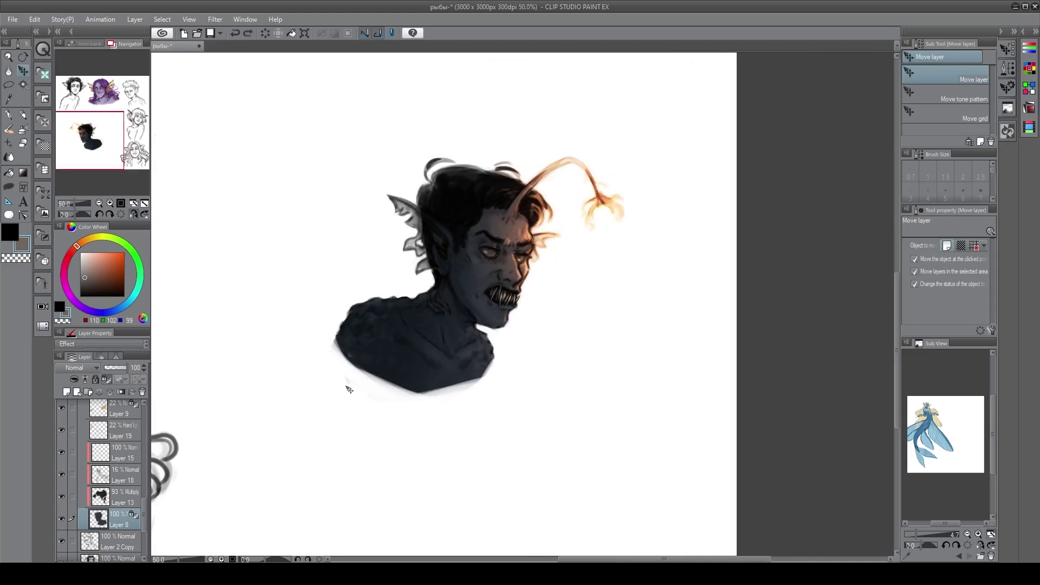
Try erasing the soft edge below the chest, and undo the stroke
key(e)
drag(478, 384, 425, 396)
key(ctrl+z)
Show the dark teal background of Layer 4 behind the character again
click(20, 71)
drag(319, 264, 307, 258)
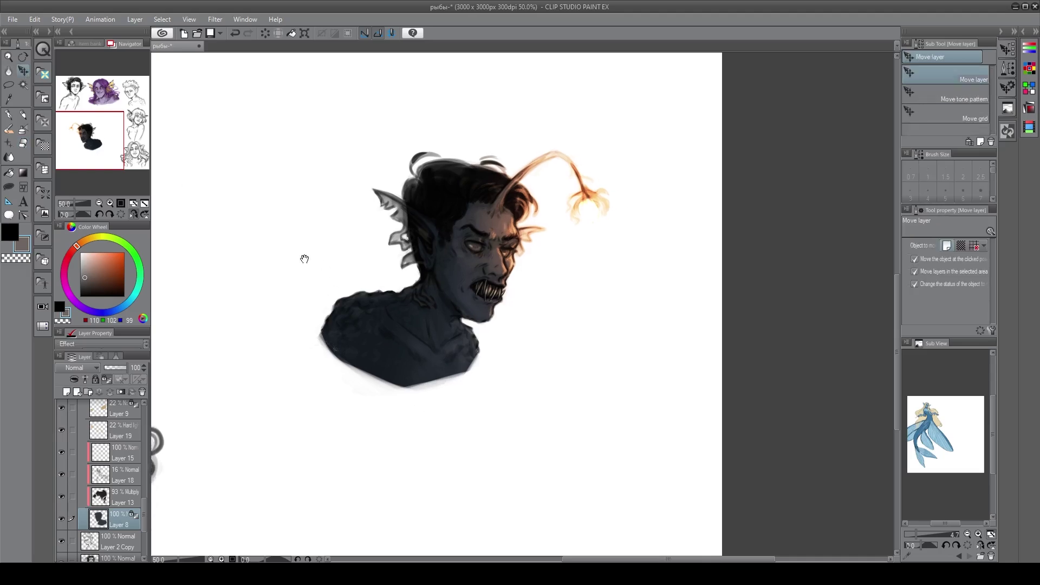
scroll(98, 487, down, 3)
click(62, 528)
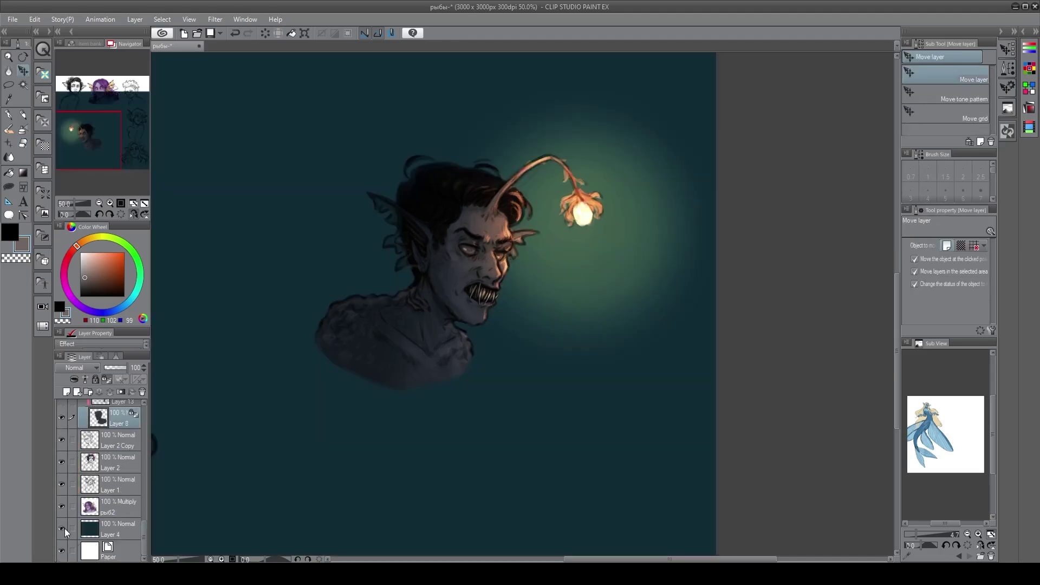
Shift the background colour on Layer 4 to a slightly greener dark teal, starting from the sampled background tone
click(109, 528)
key(alt)
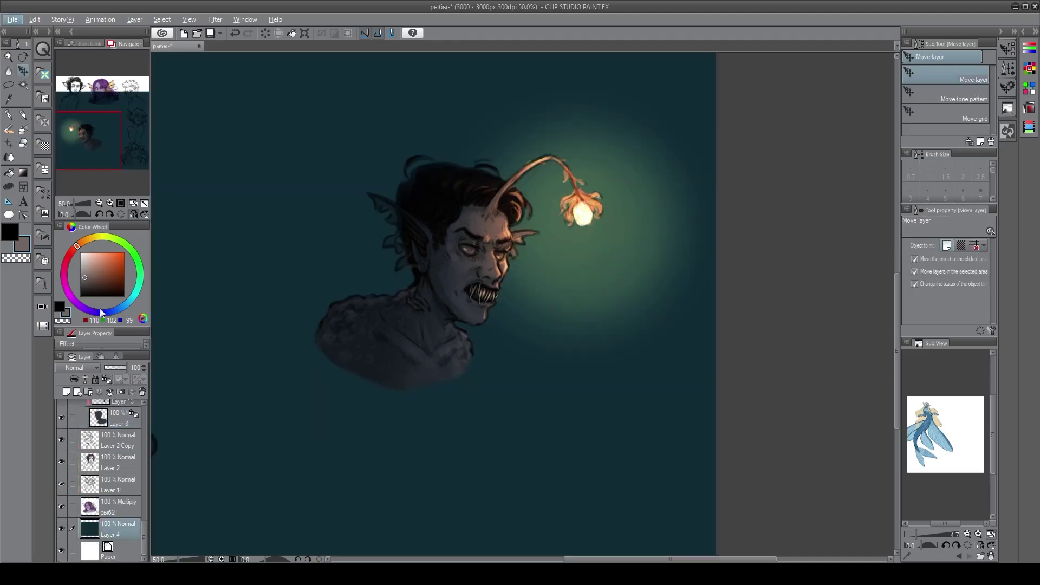
click(11, 171)
alt+click(226, 262)
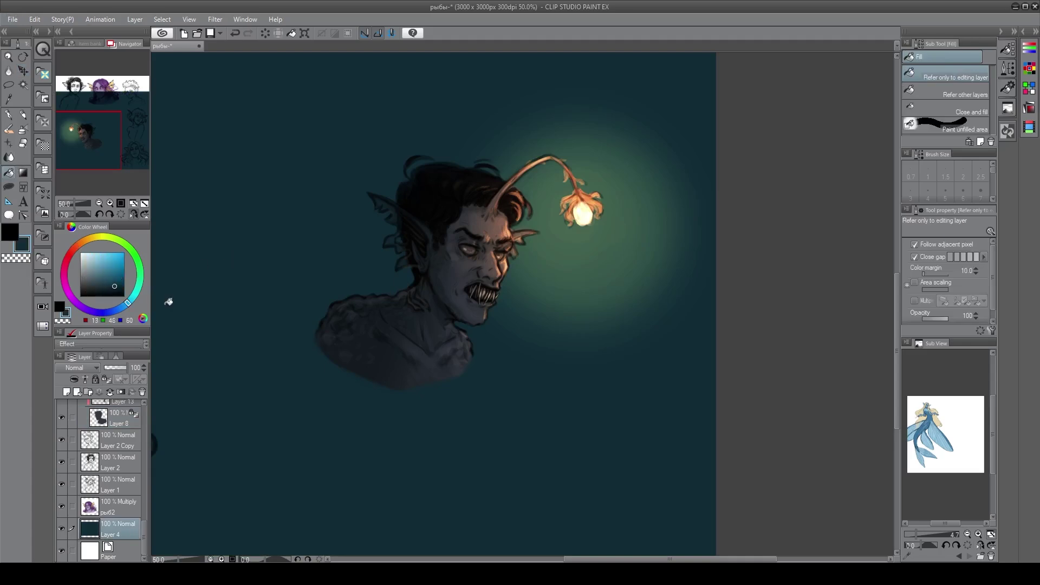
drag(131, 303, 134, 303)
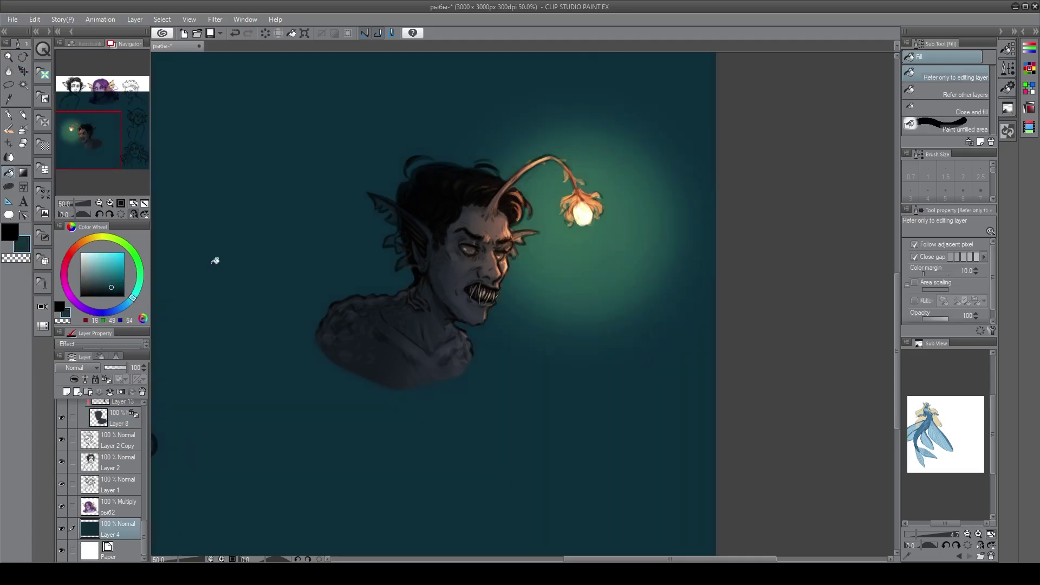
scroll(520, 117, up, 3)
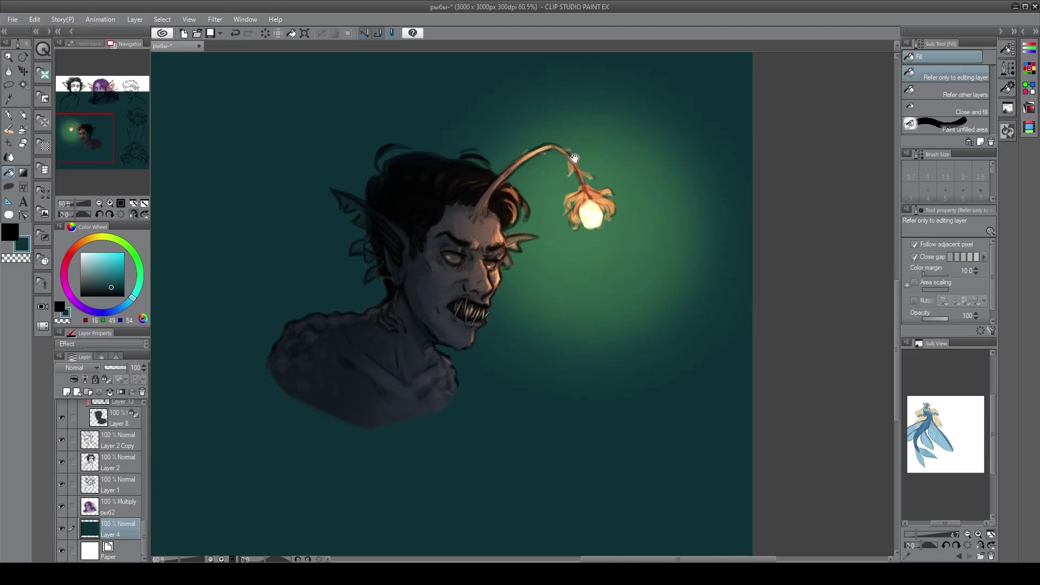
Try lightening the Multiply shadow on Layer 20 over the chest and shoulder with the soft eraser at size 150
key(k)
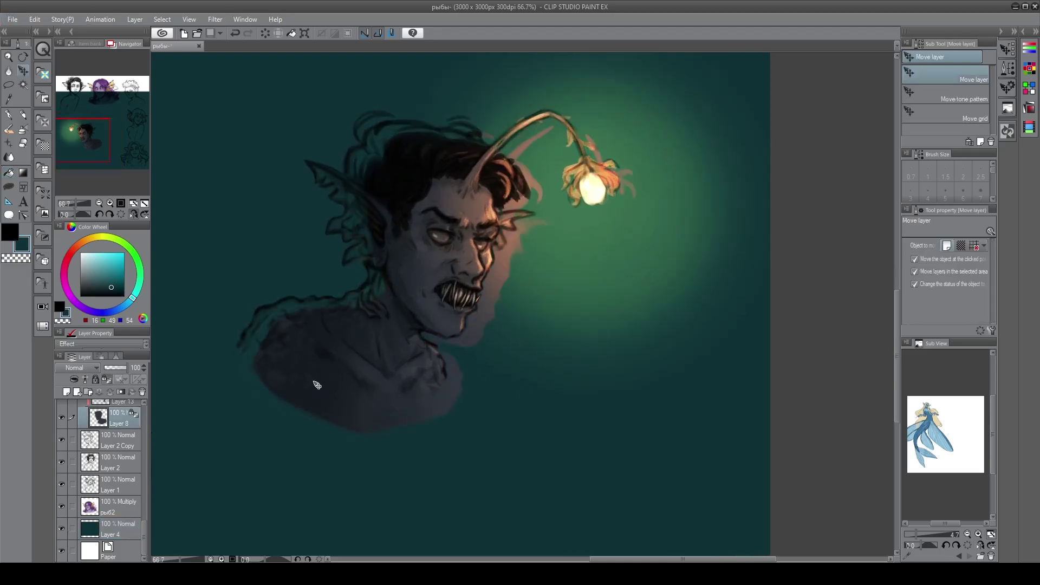
drag(144, 533, 150, 435)
click(116, 489)
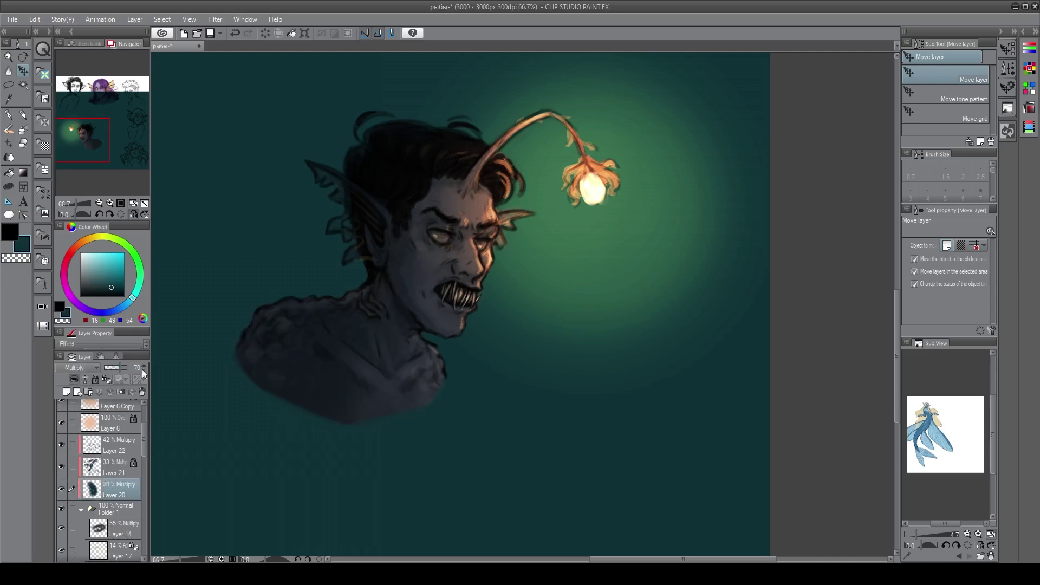
click(9, 174)
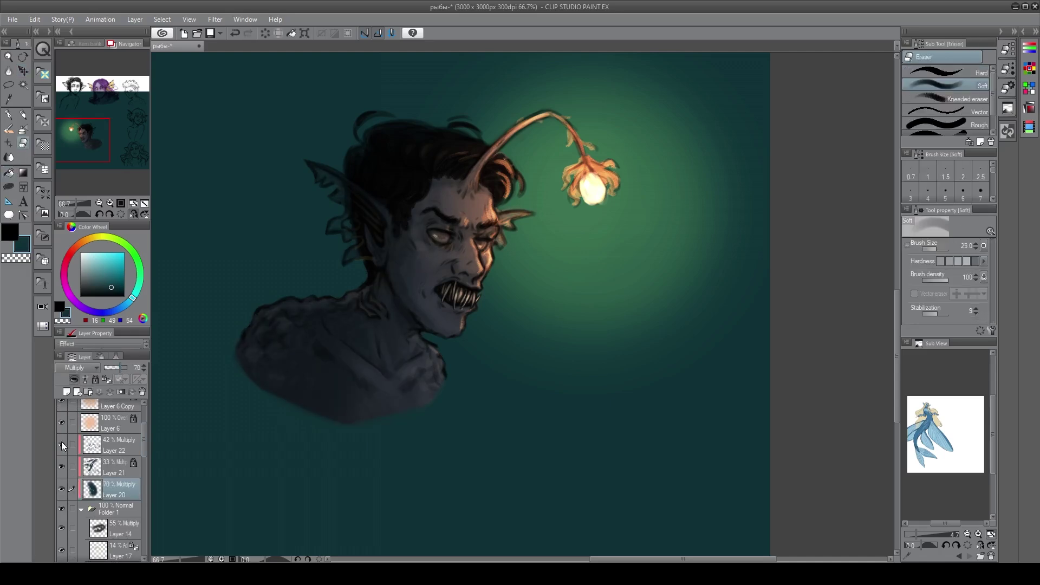
key(bracketright)
key(bracketright)
key(bracketright)
key(bracketright)
click(62, 489)
click(62, 489)
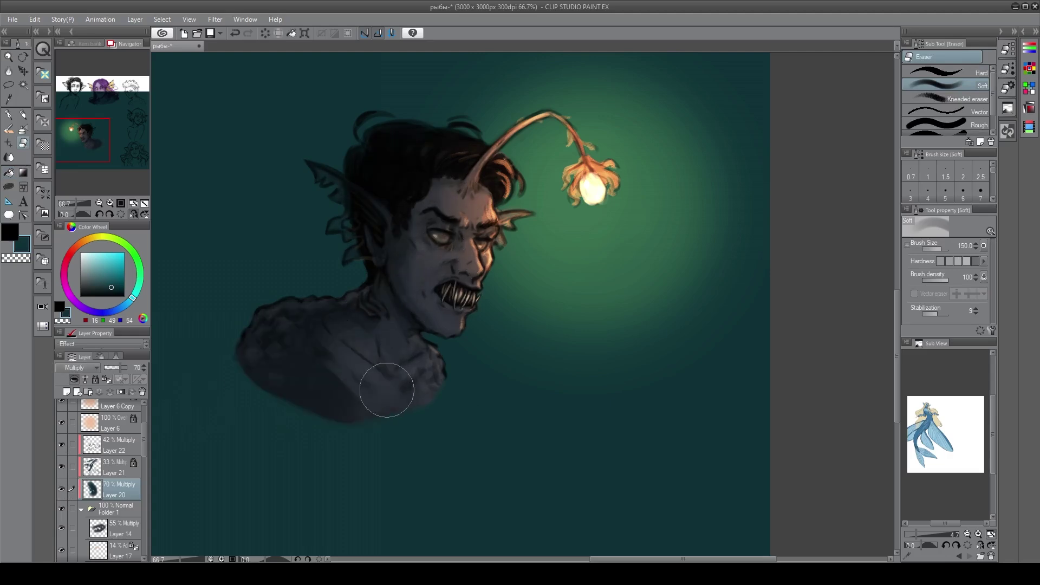
mouse_move(401, 379)
mouse_down()
mouse_move(319, 361)
mouse_move(315, 309)
mouse_move(331, 379)
mouse_up()
key(ctrl+z)
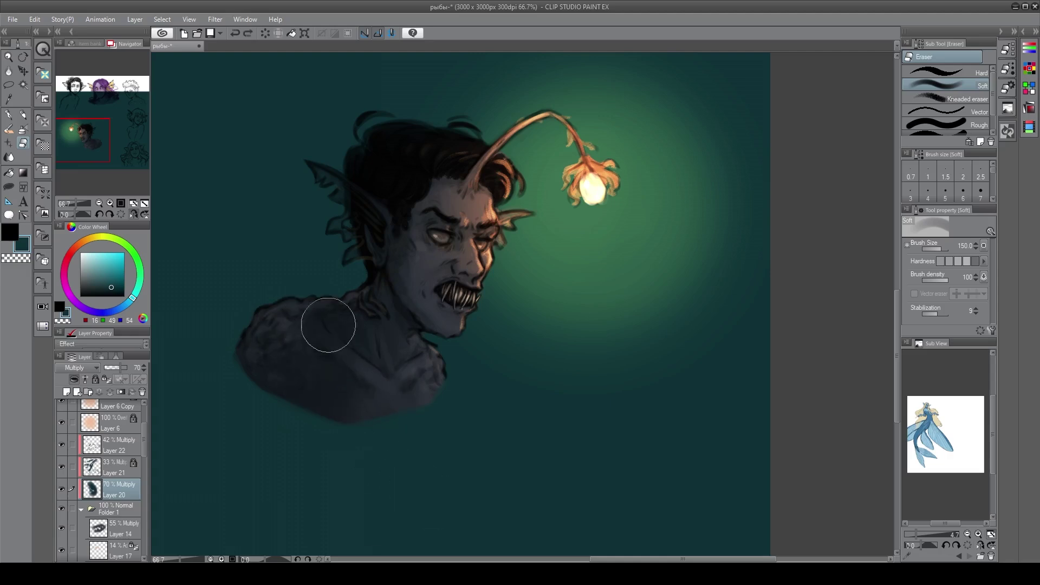
Compare the character with and without the Layer 20 shadow
drag(499, 380, 517, 381)
click(62, 490)
click(63, 488)
click(63, 489)
click(62, 489)
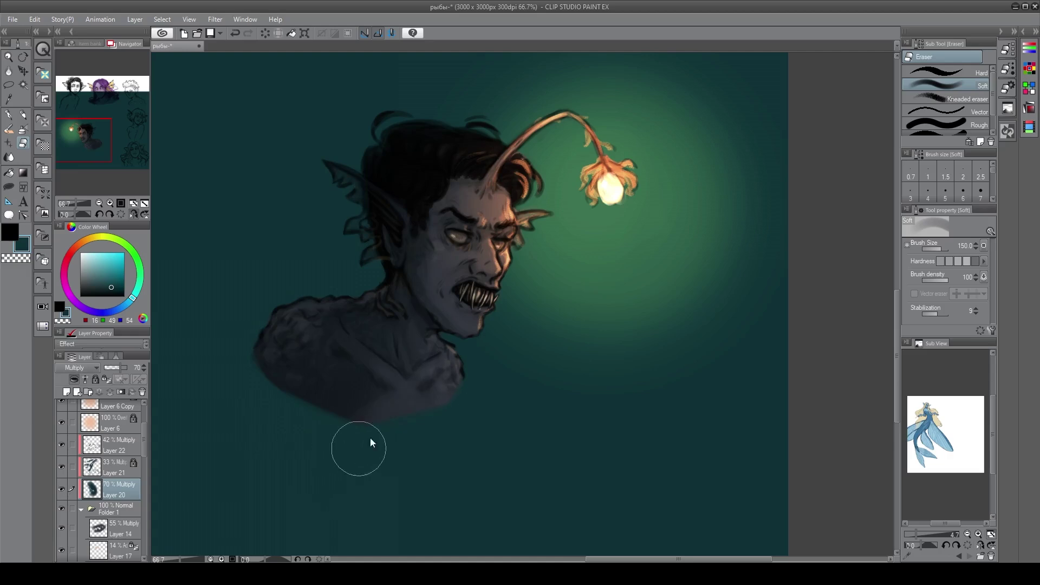
Unlock the transparent pixels of Layer 21, try soft-erasing its shadow on the chest, and undo the stroke
click(90, 464)
click(95, 378)
mouse_move(449, 378)
mouse_down()
mouse_move(398, 427)
mouse_move(448, 394)
mouse_move(406, 408)
mouse_move(393, 428)
mouse_up()
key(ctrl+z)
Add a new layer above Layer 22 and set up the Lighter pencil with black
click(108, 450)
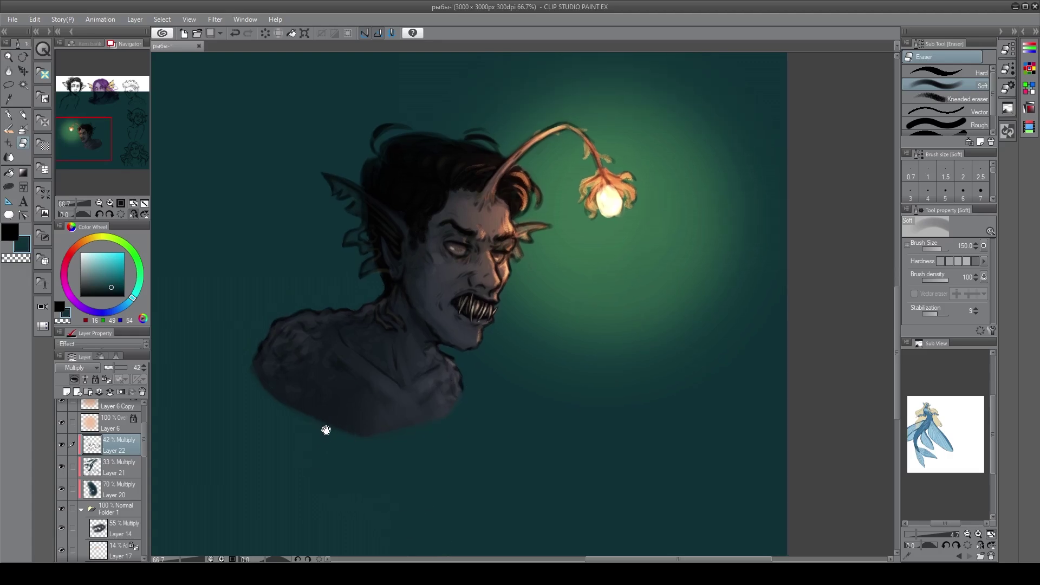
drag(325, 437, 309, 451)
click(66, 392)
key(x)
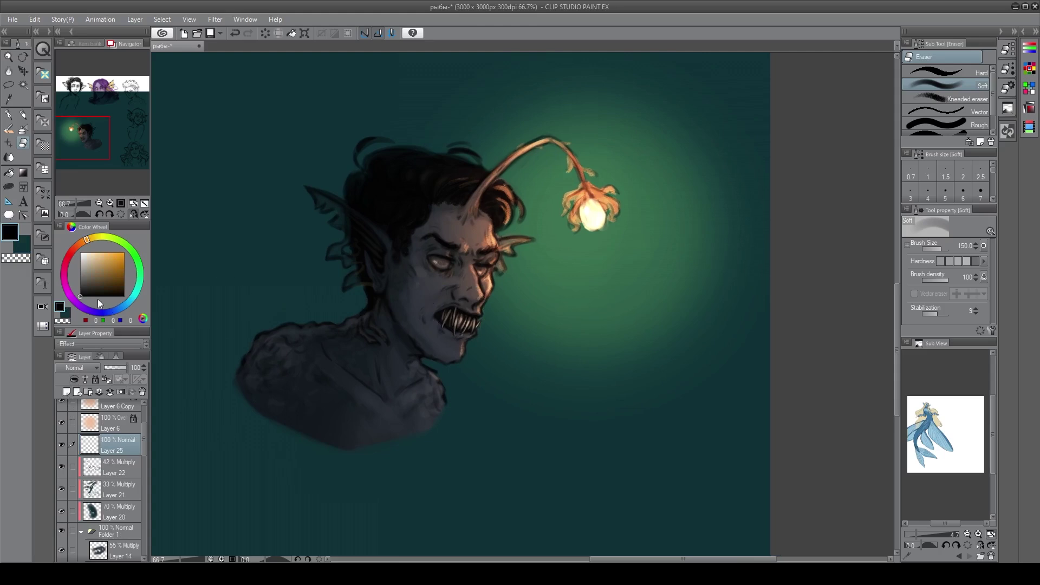
click(27, 115)
Sketch dark scale marks over the near shoulder and upper chest with the Lighter pencil at size 25
scroll(451, 552, up, 1)
mouse_move(403, 302)
mouse_down()
mouse_move(521, 334)
mouse_move(531, 381)
mouse_move(535, 343)
mouse_up()
key(ctrl+z)
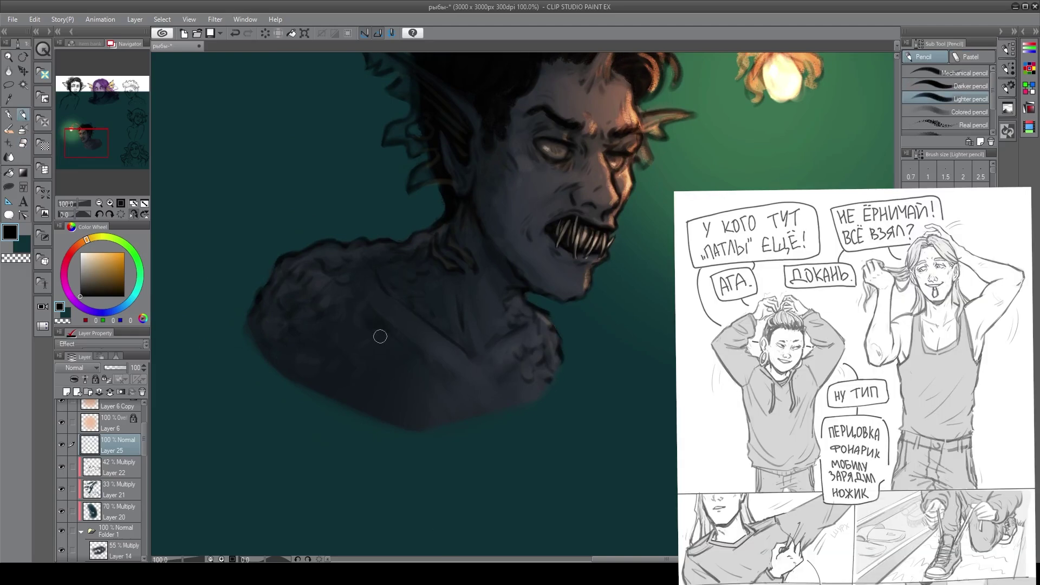
drag(391, 361, 407, 370)
mouse_move(318, 371)
mouse_down()
mouse_move(308, 339)
mouse_move(323, 347)
mouse_move(328, 332)
mouse_move(294, 319)
mouse_move(294, 346)
mouse_up()
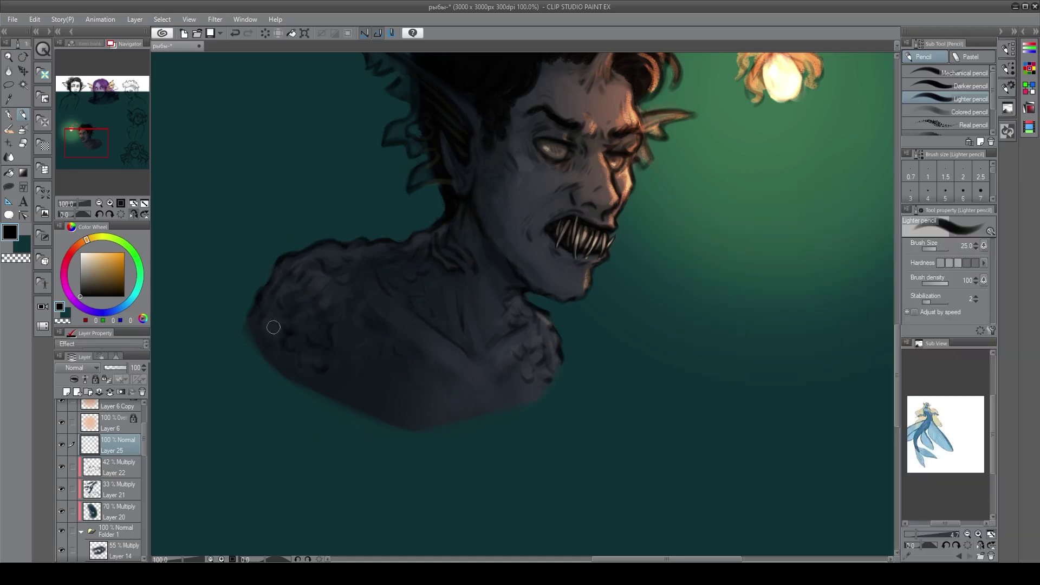
mouse_move(312, 290)
mouse_down()
mouse_move(340, 302)
mouse_move(325, 312)
mouse_move(302, 305)
mouse_move(354, 338)
mouse_up()
drag(480, 337, 463, 327)
drag(532, 318, 538, 339)
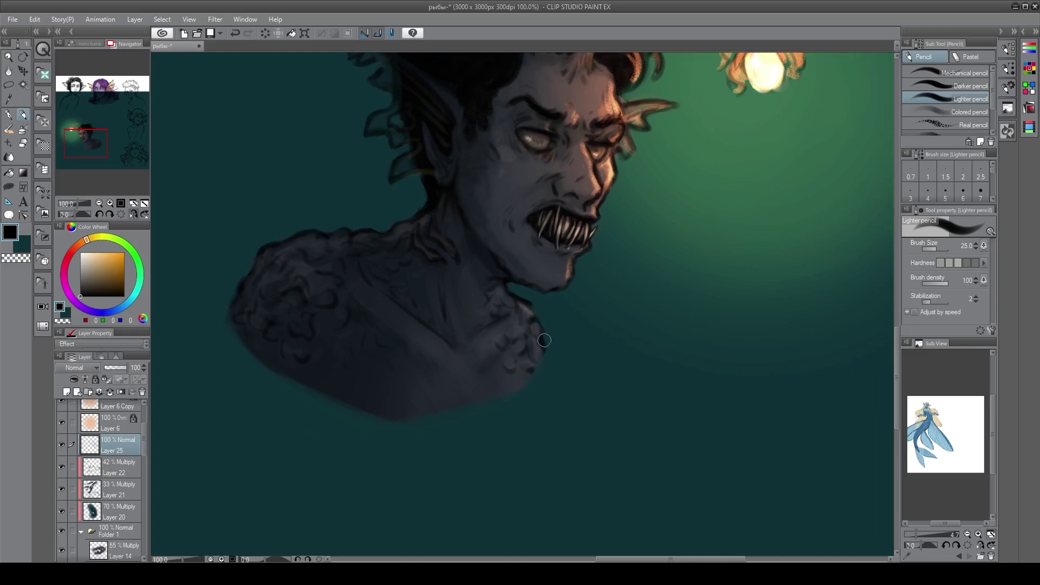
Extend the dark scale pattern across the far shoulder and down the near upper arm
drag(526, 301, 538, 336)
drag(488, 332, 485, 357)
mouse_move(370, 312)
mouse_down()
mouse_move(390, 319)
mouse_move(378, 352)
mouse_move(361, 354)
mouse_move(356, 336)
mouse_move(338, 349)
mouse_up()
mouse_move(357, 292)
mouse_down()
mouse_move(345, 312)
mouse_move(286, 279)
mouse_move(299, 275)
mouse_move(283, 303)
mouse_up()
key(c)
key(c)
key(ctrl+z)
key(ctrl+z)
Draw faint scale marks down the side of the cheek and try more strokes around the mouth
drag(437, 200, 426, 234)
key(ctrl+z)
key(ctrl+y)
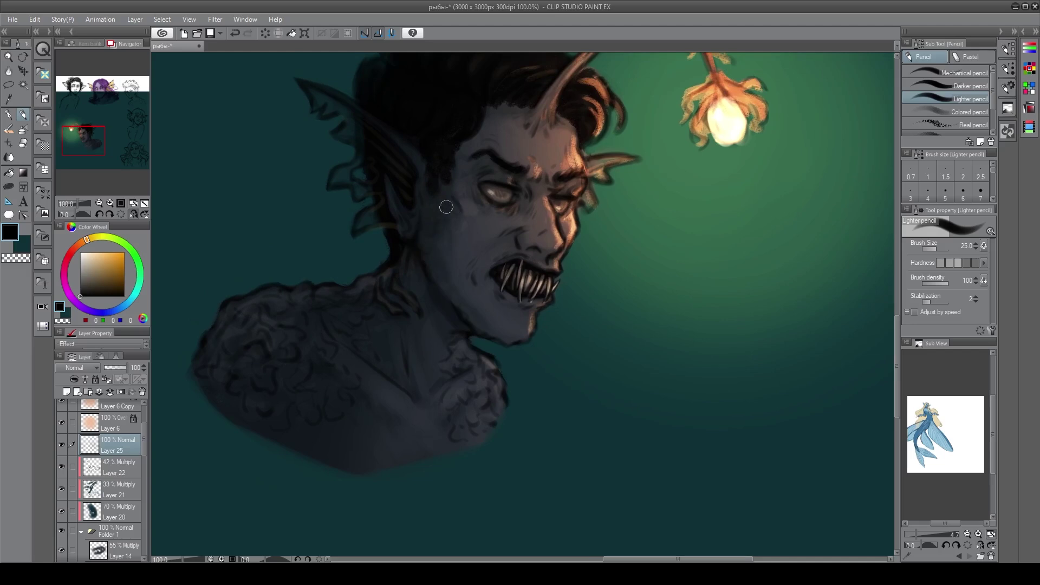
drag(482, 309, 438, 309)
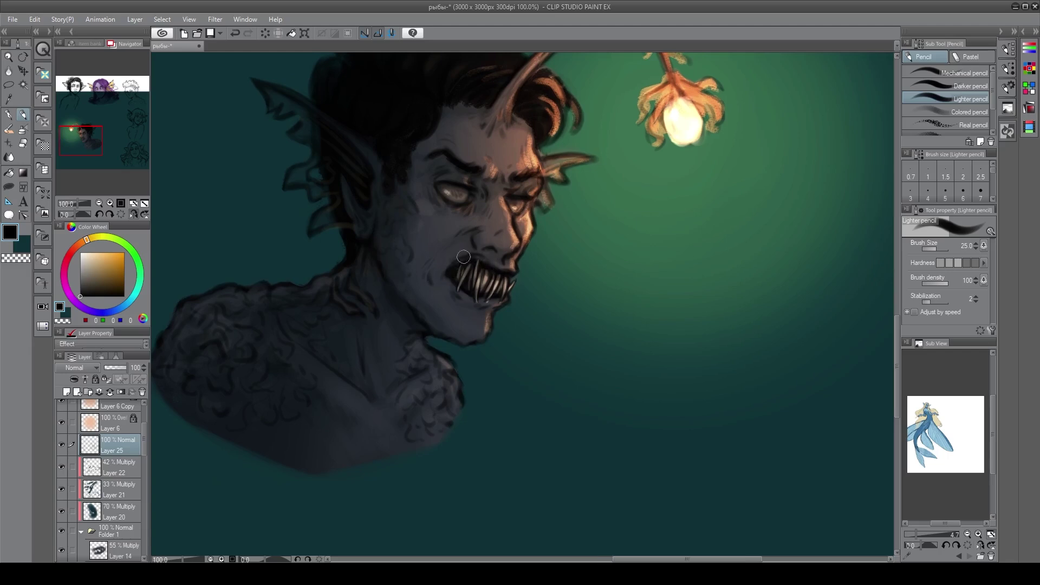
mouse_move(484, 256)
mouse_down()
mouse_move(441, 266)
mouse_move(476, 258)
mouse_move(499, 279)
mouse_move(479, 259)
mouse_up()
key(ctrl+z)
drag(491, 309, 466, 331)
key(ctrl+z)
mouse_move(455, 283)
mouse_down()
mouse_move(487, 302)
mouse_move(464, 279)
mouse_up()
key(ctrl+z)
key(c)
key(c)
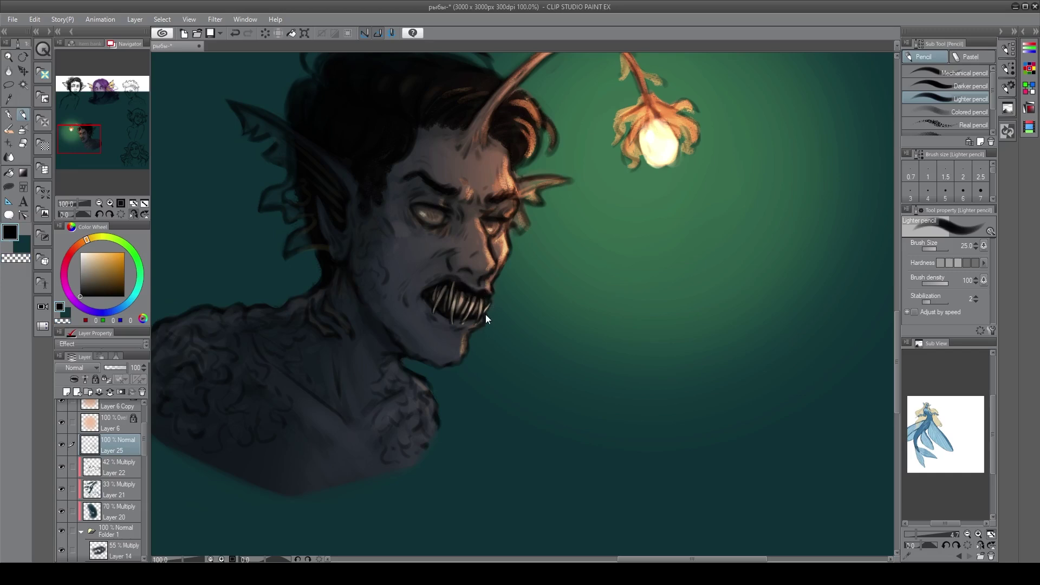
Try short scale and wrinkle strokes at the mouth corner and across the cheek, undoing each one
key(ctrl+z)
key(c)
key(c)
key(ctrl+z)
key(ctrl+z)
mouse_move(441, 294)
mouse_down()
mouse_move(443, 351)
mouse_move(427, 329)
mouse_move(438, 302)
mouse_up()
key(ctrl+z)
drag(428, 326, 434, 320)
key(ctrl+z)
drag(415, 270, 404, 295)
key(ctrl+z)
mouse_move(430, 259)
mouse_down()
mouse_move(397, 289)
mouse_move(418, 287)
mouse_move(407, 301)
mouse_up()
key(ctrl+z)
key(ctrl+z)
Add dark scale marks along the jaw and cheek, trimming them with the transparent colour
drag(406, 362, 394, 385)
key(c)
drag(407, 293, 393, 343)
key(c)
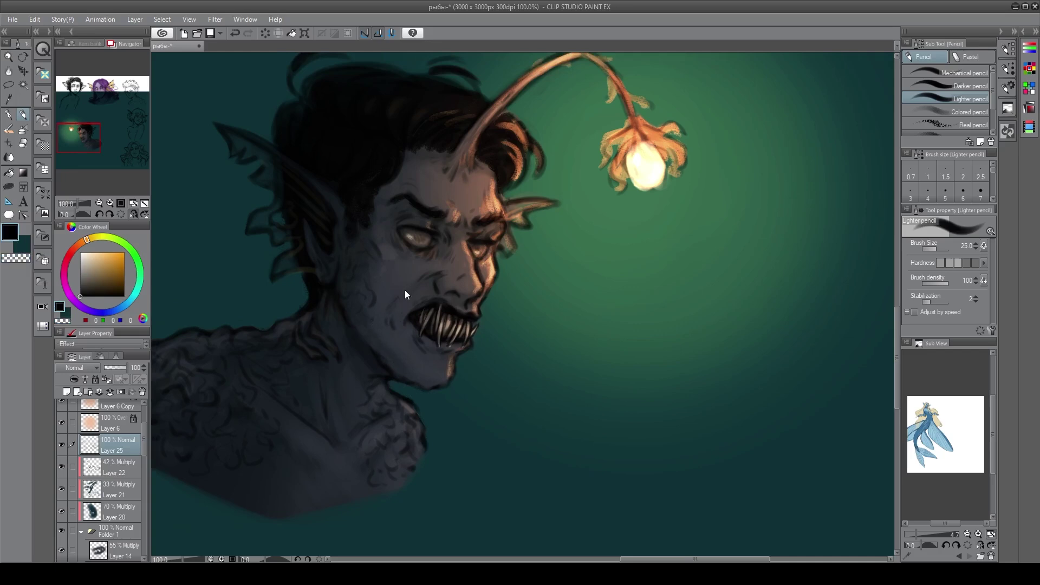
key(ctrl+z)
drag(402, 289, 392, 297)
Draw dark scale marks around the temple and along the forehead hairline, undoing unwanted strokes
mouse_move(408, 154)
mouse_down()
mouse_move(389, 187)
mouse_move(408, 171)
mouse_move(401, 155)
mouse_move(372, 186)
mouse_move(389, 191)
mouse_move(373, 217)
mouse_move(375, 195)
mouse_move(378, 230)
mouse_up()
key(ctrl+z)
key(ctrl+z)
key(ctrl+z)
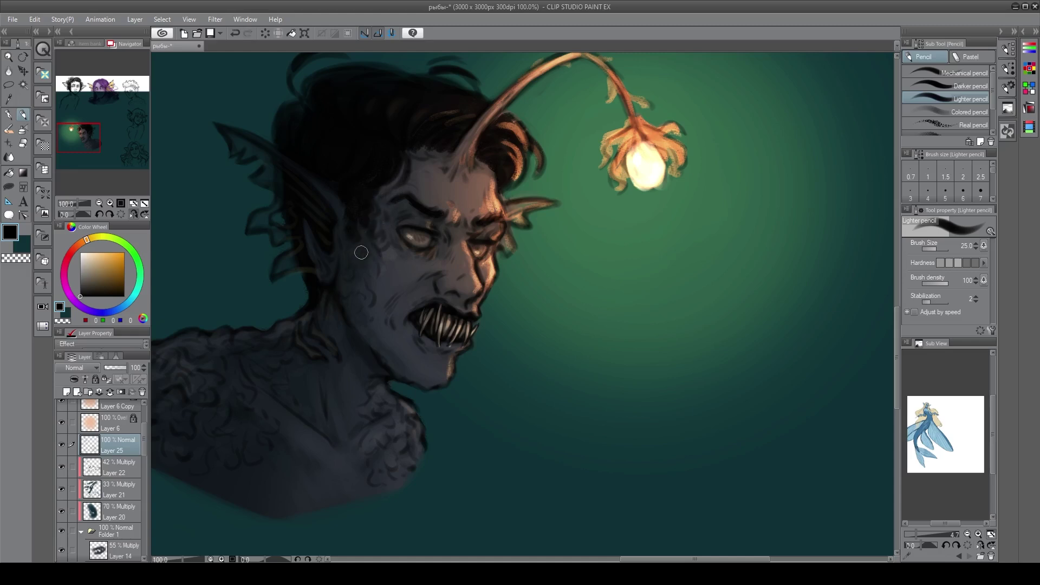
key(ctrl+z)
mouse_move(434, 169)
mouse_down()
mouse_move(414, 175)
mouse_move(479, 187)
mouse_move(464, 175)
mouse_up()
key(ctrl+z)
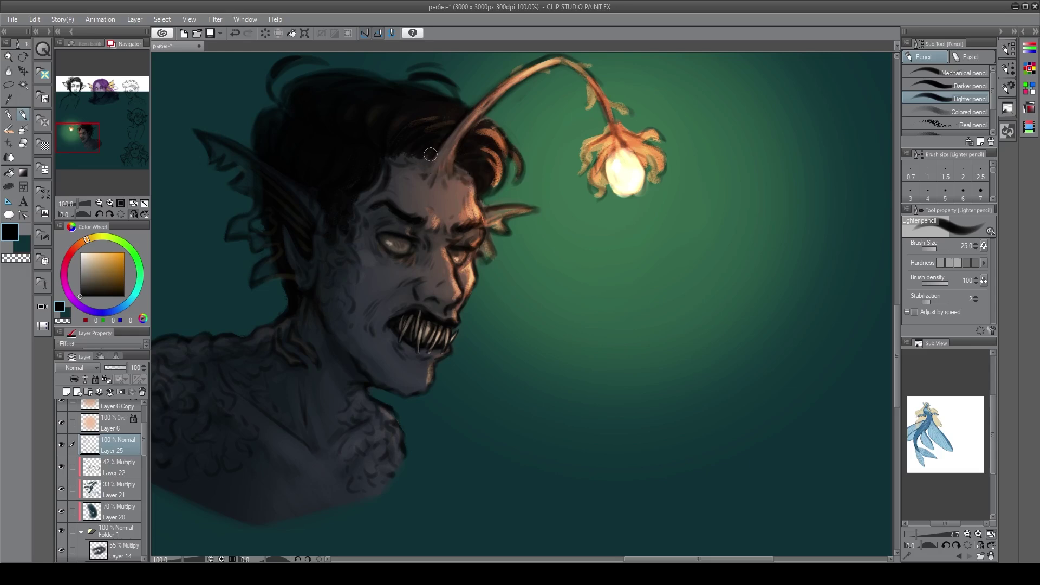
Erase part of the marks at the forehead hairline and lower Layer 25's opacity to 74%
key(e)
drag(408, 160, 392, 134)
key(p)
click(119, 369)
drag(123, 371, 125, 371)
Add pencil strokes beside the mouth corner and on the chin
mouse_move(422, 314)
mouse_down()
mouse_move(429, 333)
mouse_move(441, 313)
mouse_up()
key(ctrl+z)
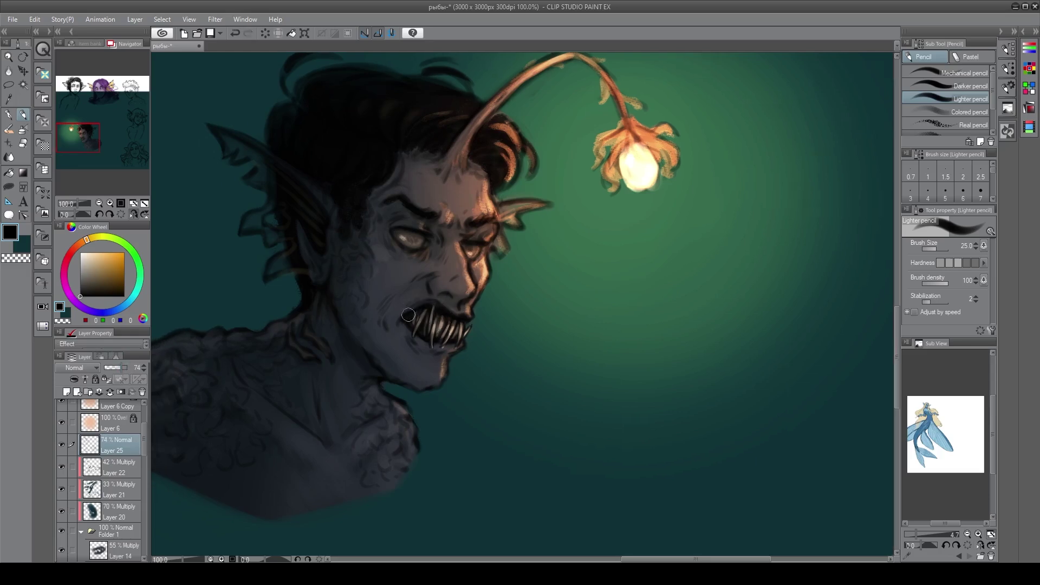
key(ctrl+y)
drag(422, 367, 411, 371)
key(c)
key(c)
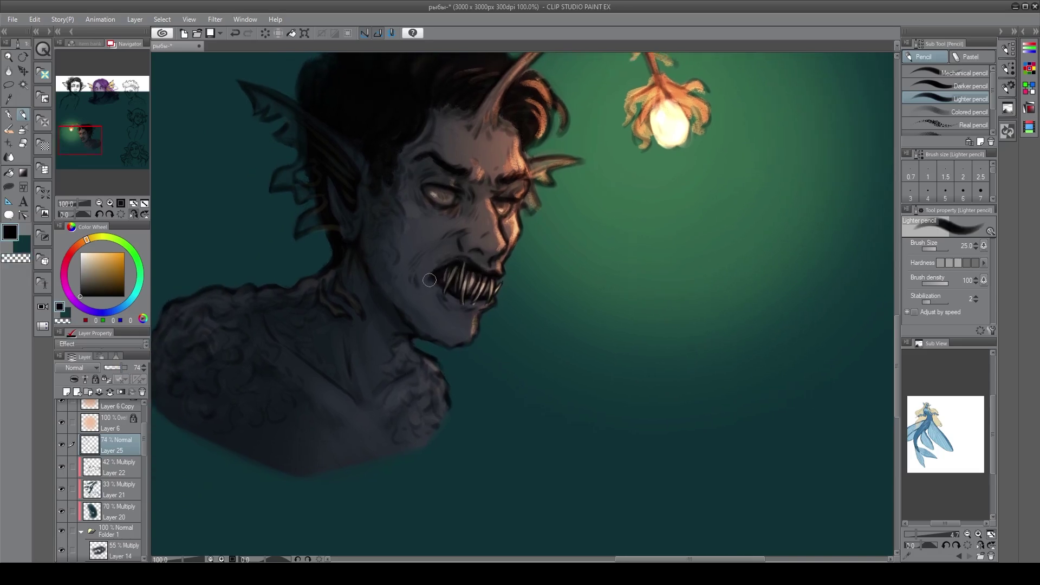
Retouch the pencilled scale marks on the far shoulder, chest and neck
drag(405, 344, 433, 408)
drag(358, 356, 330, 424)
mouse_move(345, 334)
mouse_down()
mouse_move(347, 213)
mouse_move(351, 230)
mouse_up()
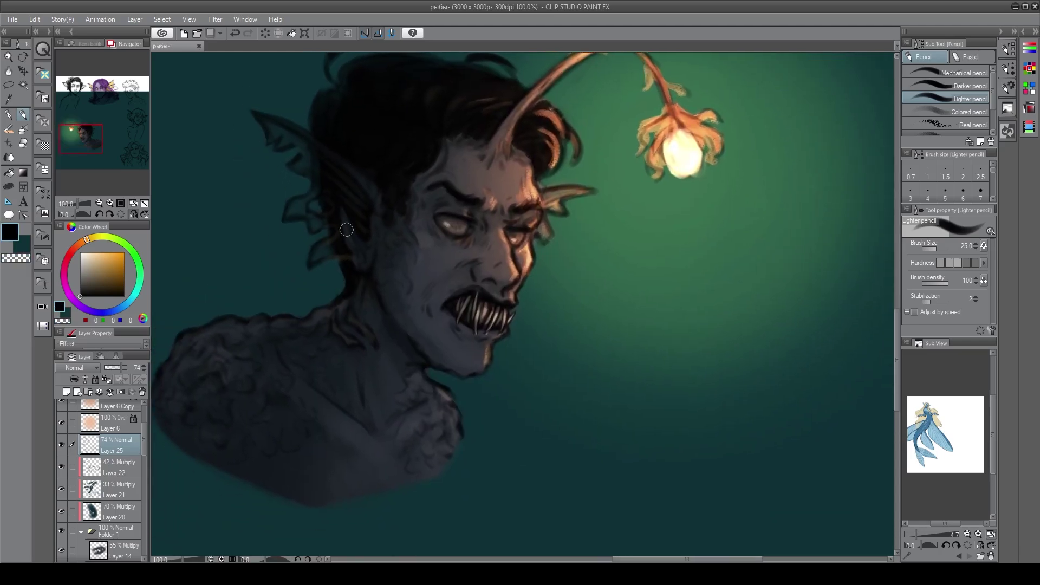
Add a new layer above Layer 5 and sample the pale yellow-white of the glowing lure
scroll(140, 413, up, 3)
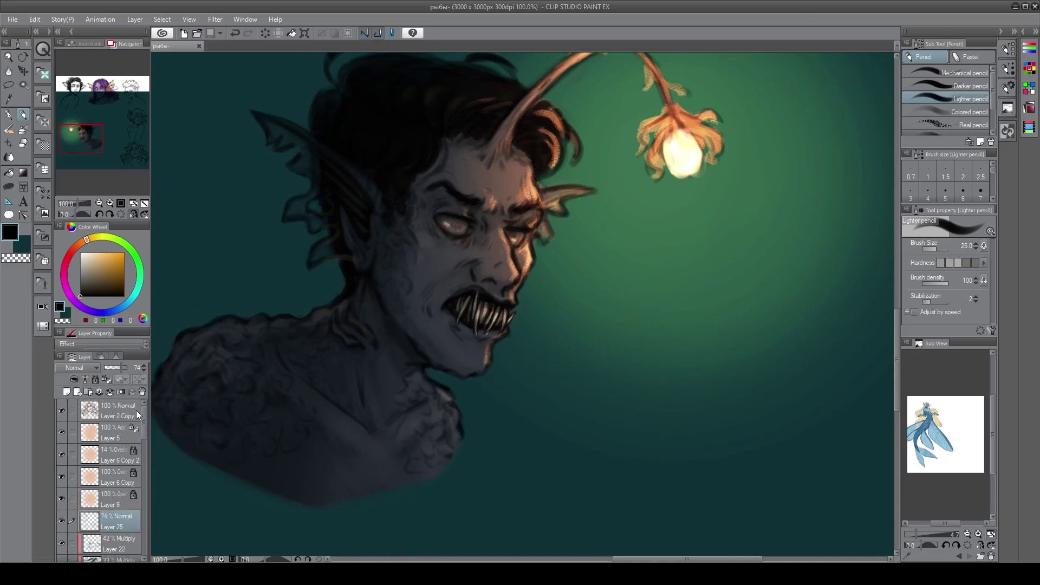
click(89, 412)
click(102, 437)
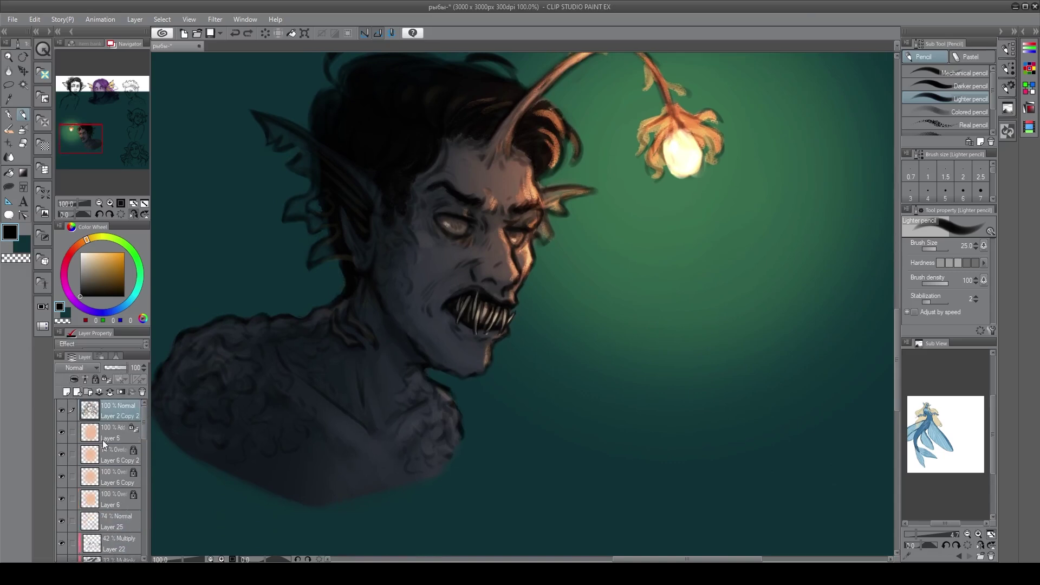
click(67, 392)
alt+click(686, 147)
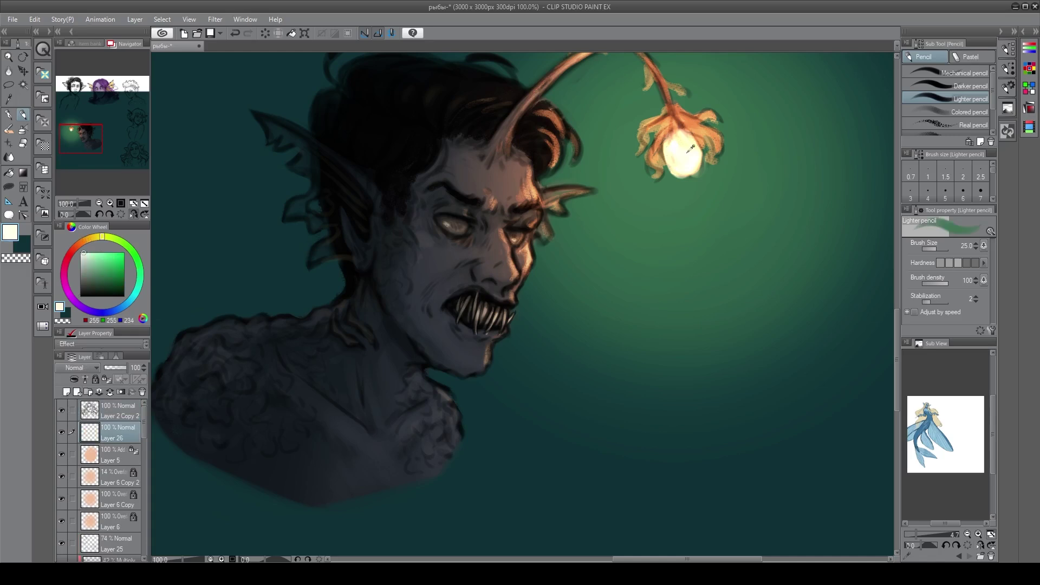
Paint bright pale highlights in both eyes and shape their edges with the transparent colour
mouse_move(454, 226)
mouse_down()
mouse_move(515, 235)
mouse_move(449, 215)
mouse_up()
key(ctrl+z)
key(c)
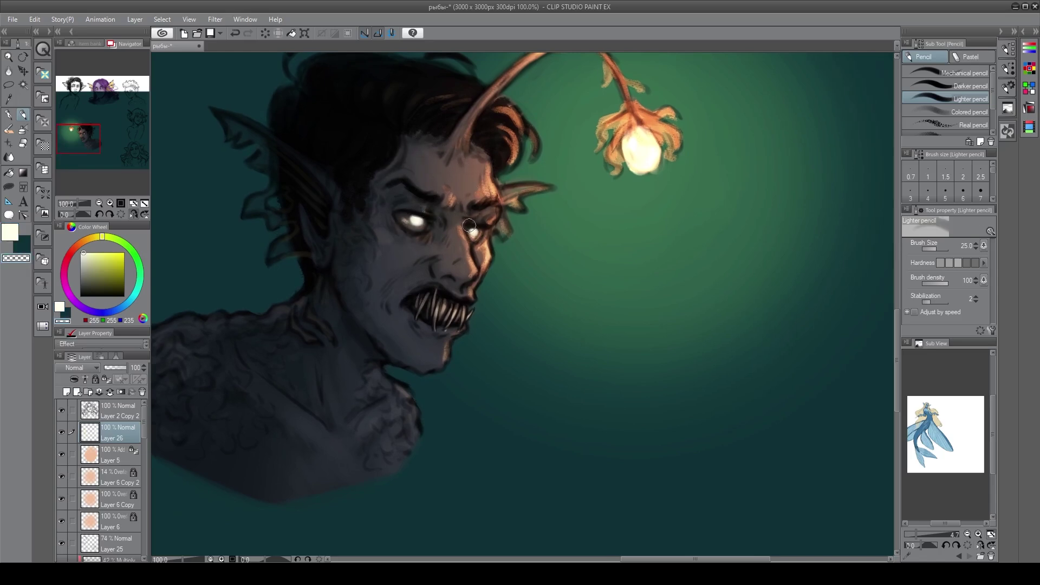
drag(407, 319, 452, 345)
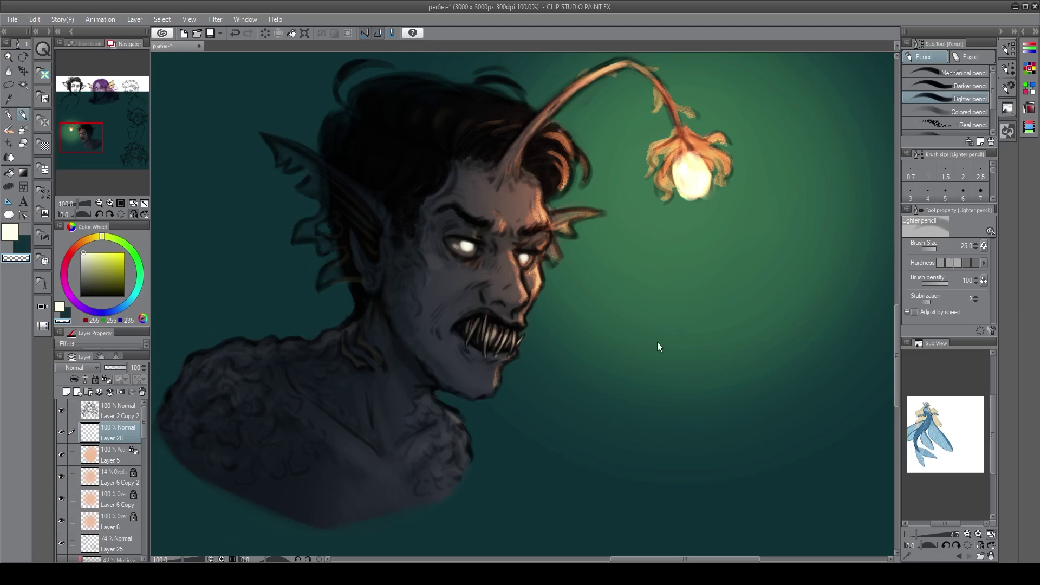
drag(487, 290, 465, 281)
scroll(463, 300, up, 3)
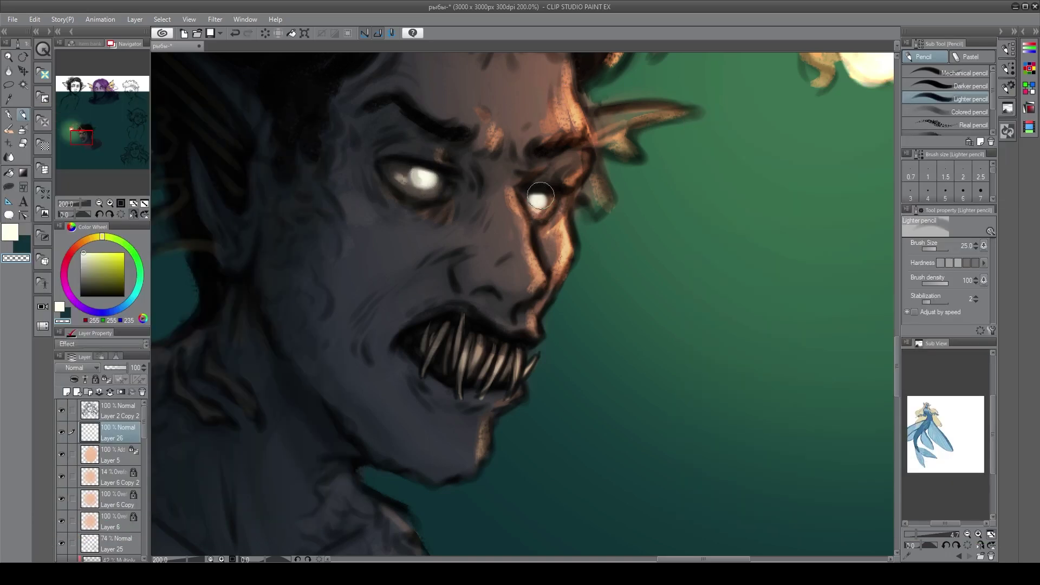
Try Overlay on the eye highlight layer, and set it to Add (Glow) at 88% opacity
click(80, 204)
click(90, 367)
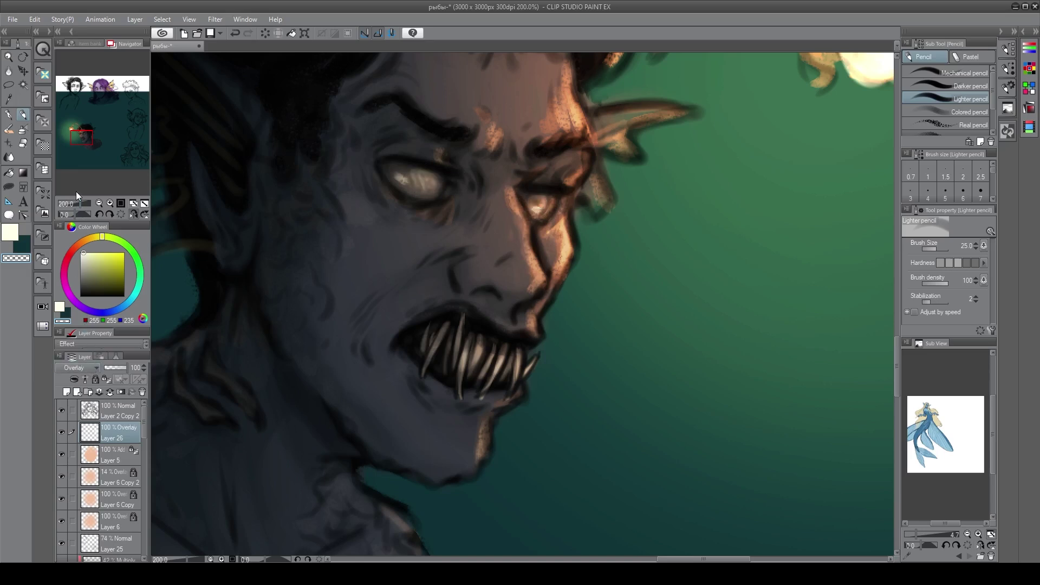
click(75, 196)
drag(126, 369, 124, 369)
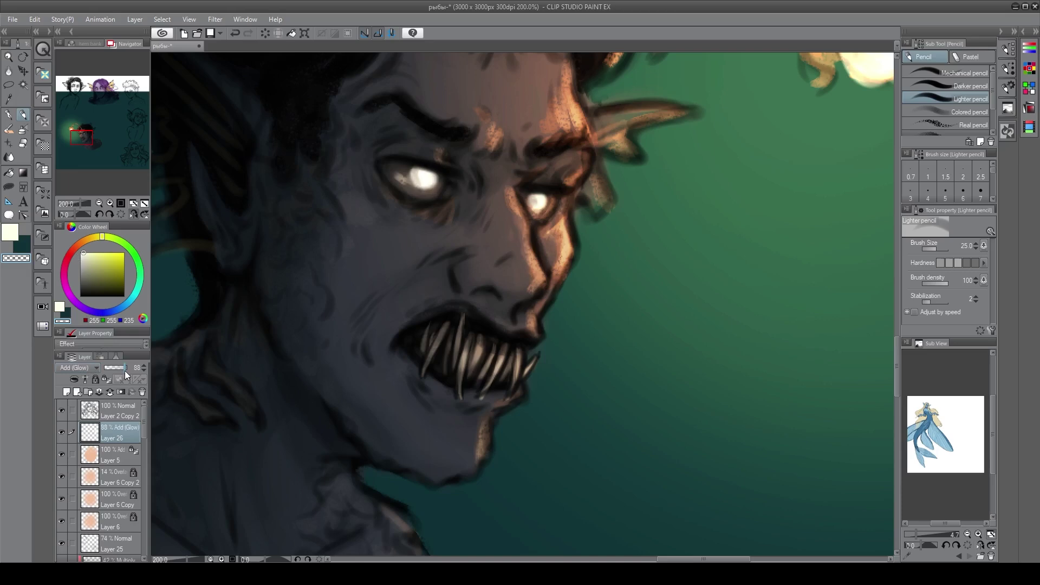
Compare the painting with and without the eye glow, and lower Layer 26's opacity to 67%
scroll(658, 409, down, 4)
key(ctrl+0)
scroll(761, 427, up, 3)
drag(615, 343, 623, 317)
scroll(587, 301, up, 1)
scroll(600, 297, down, 1)
click(61, 399)
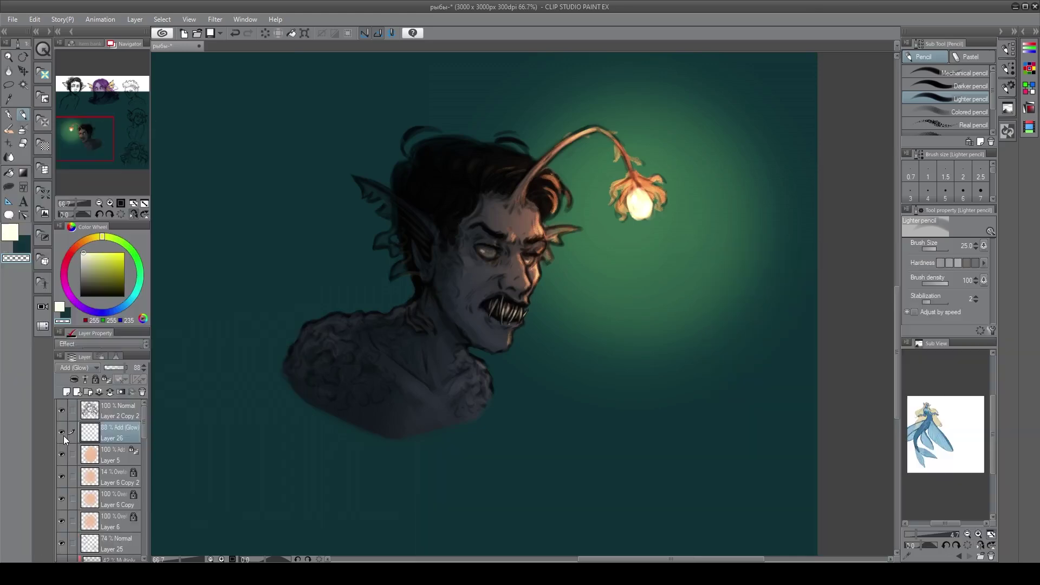
click(63, 435)
click(122, 368)
drag(117, 366, 124, 369)
Refine the shape of the glowing highlights in both eyes with the Lighter pencil's transparent colour
scroll(596, 325, up, 2)
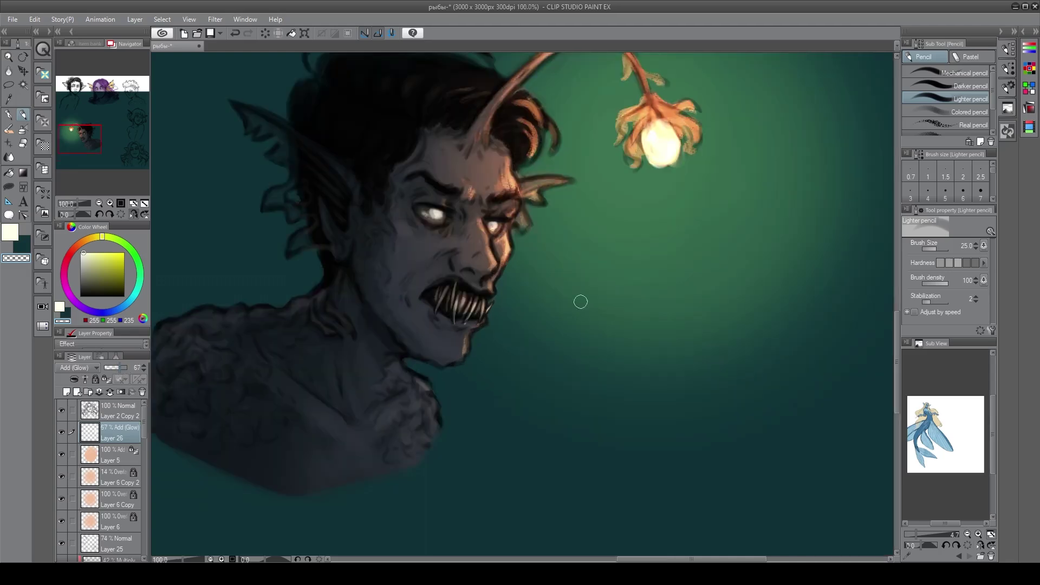
alt+click(428, 212)
drag(428, 210, 439, 223)
key(ctrl+z)
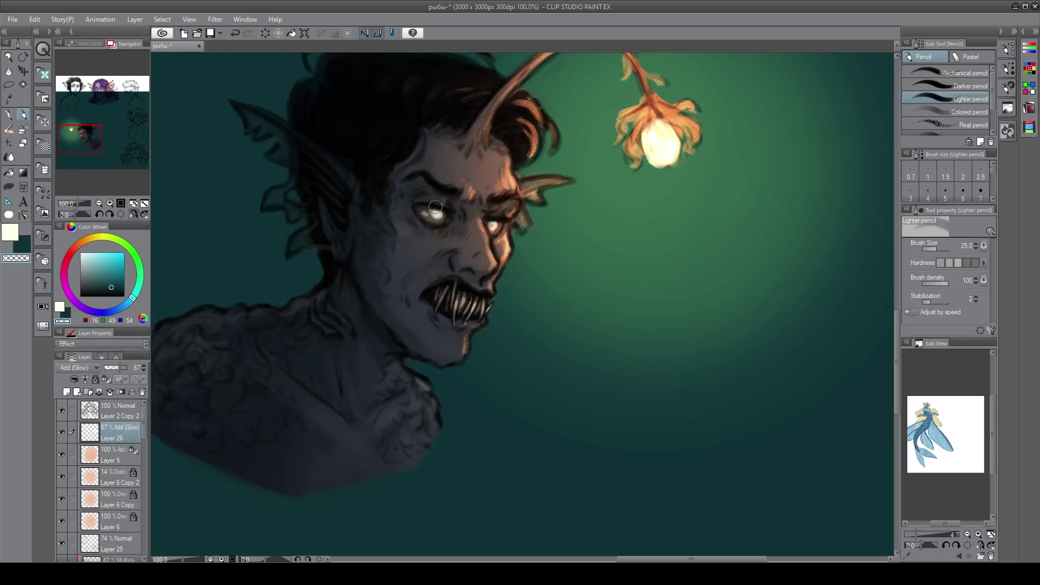
key(ctrl+z)
drag(498, 216, 502, 228)
drag(379, 269, 387, 275)
drag(431, 220, 435, 222)
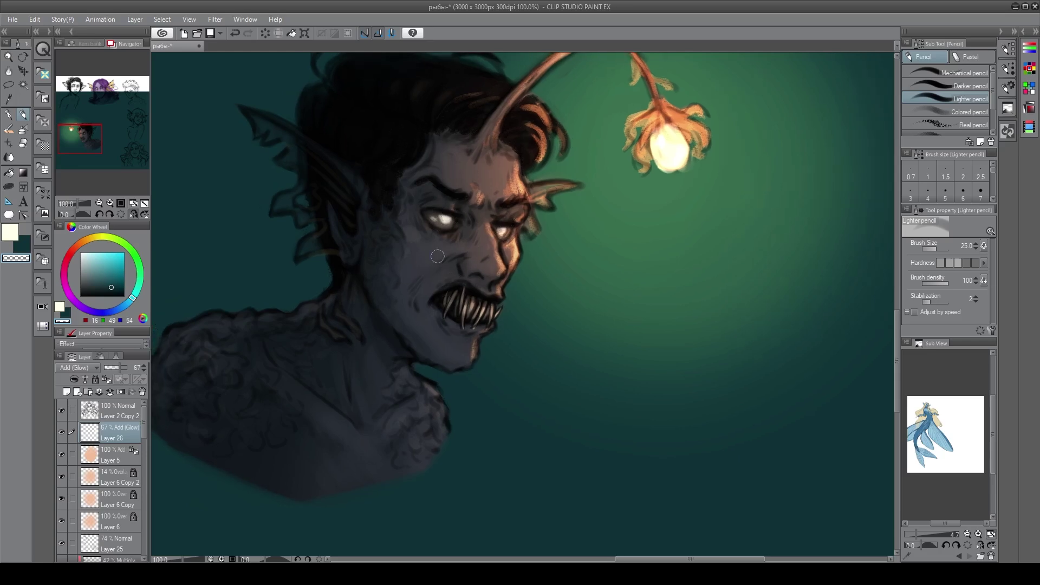
scroll(450, 267, down, 3)
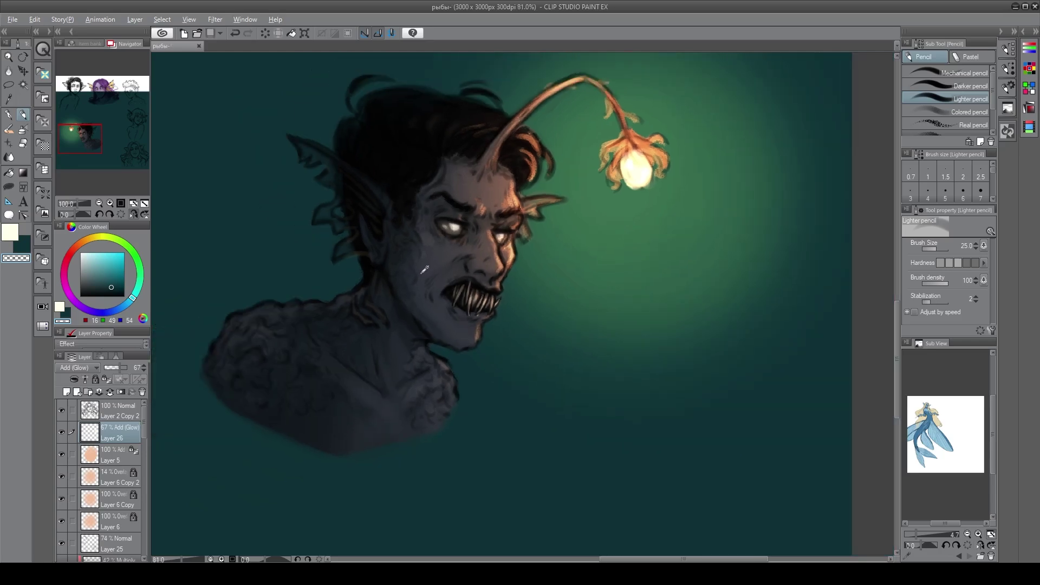
key(alt)
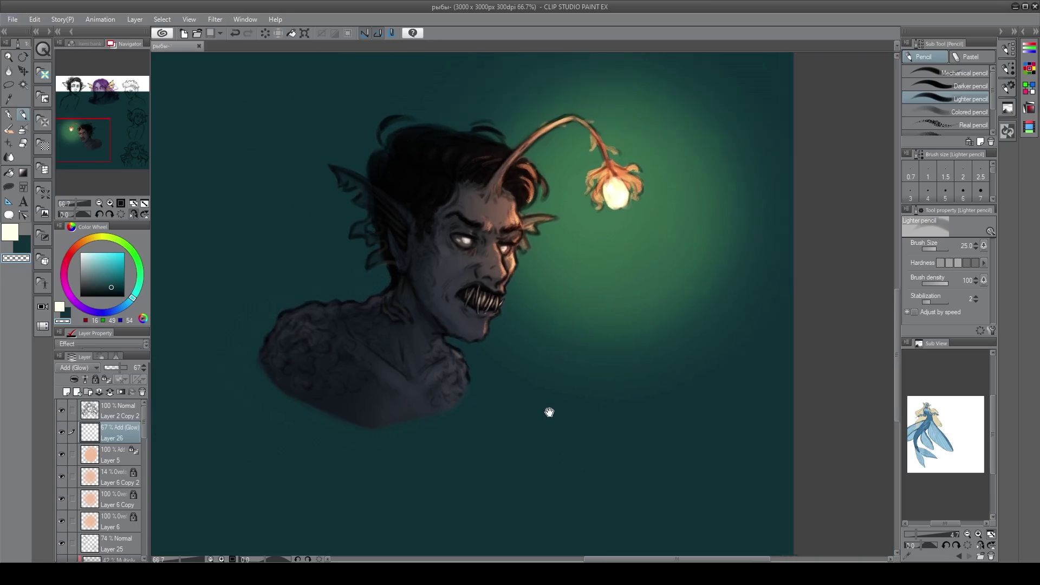